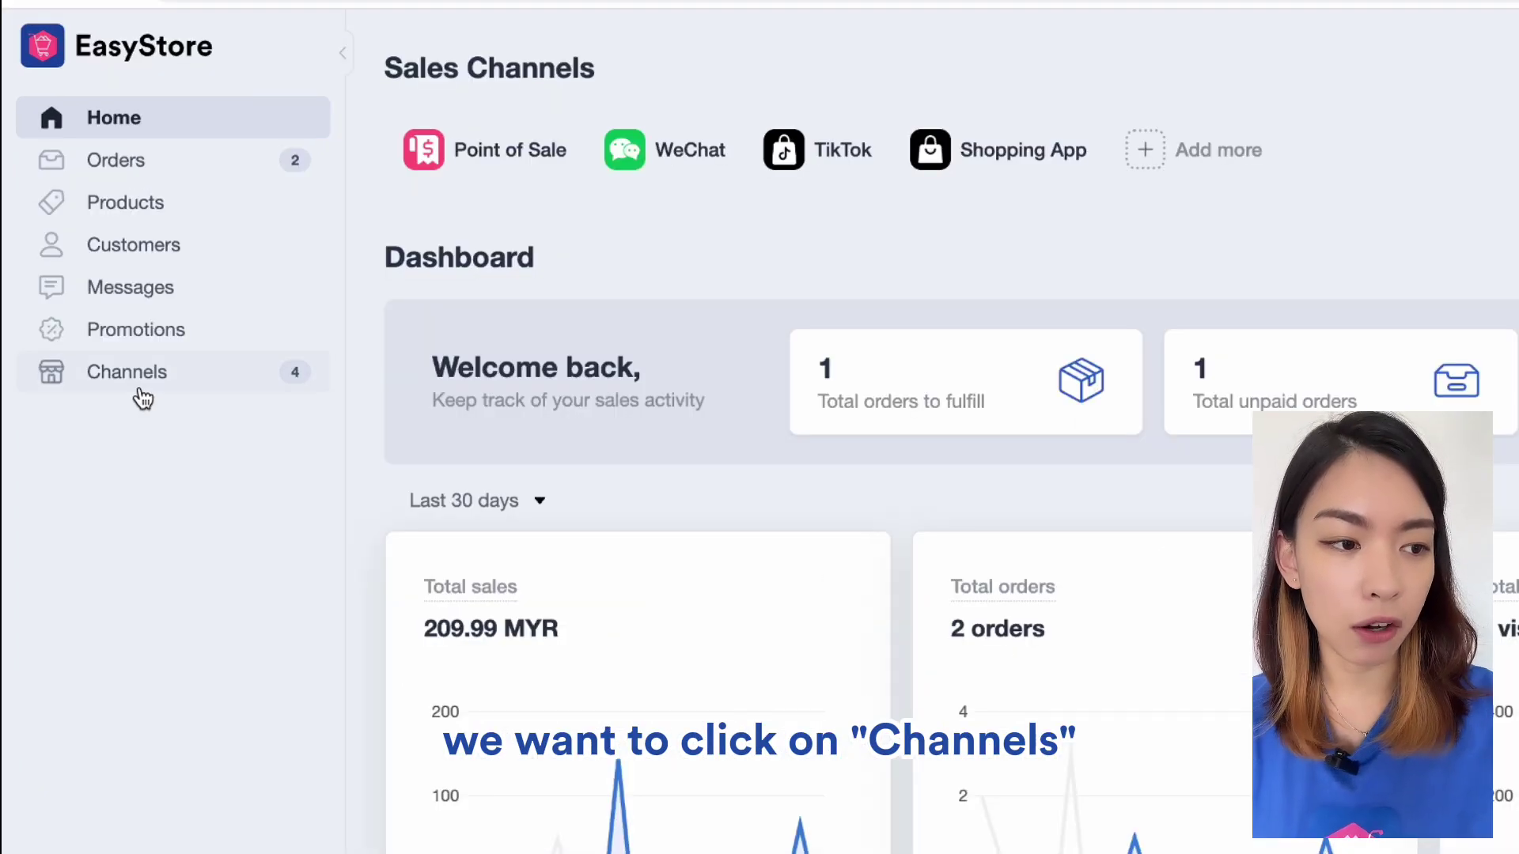
- Enable the Online Store sales channel from the list of available channels
{"action": "left_click", "coordinate": [142, 399]}
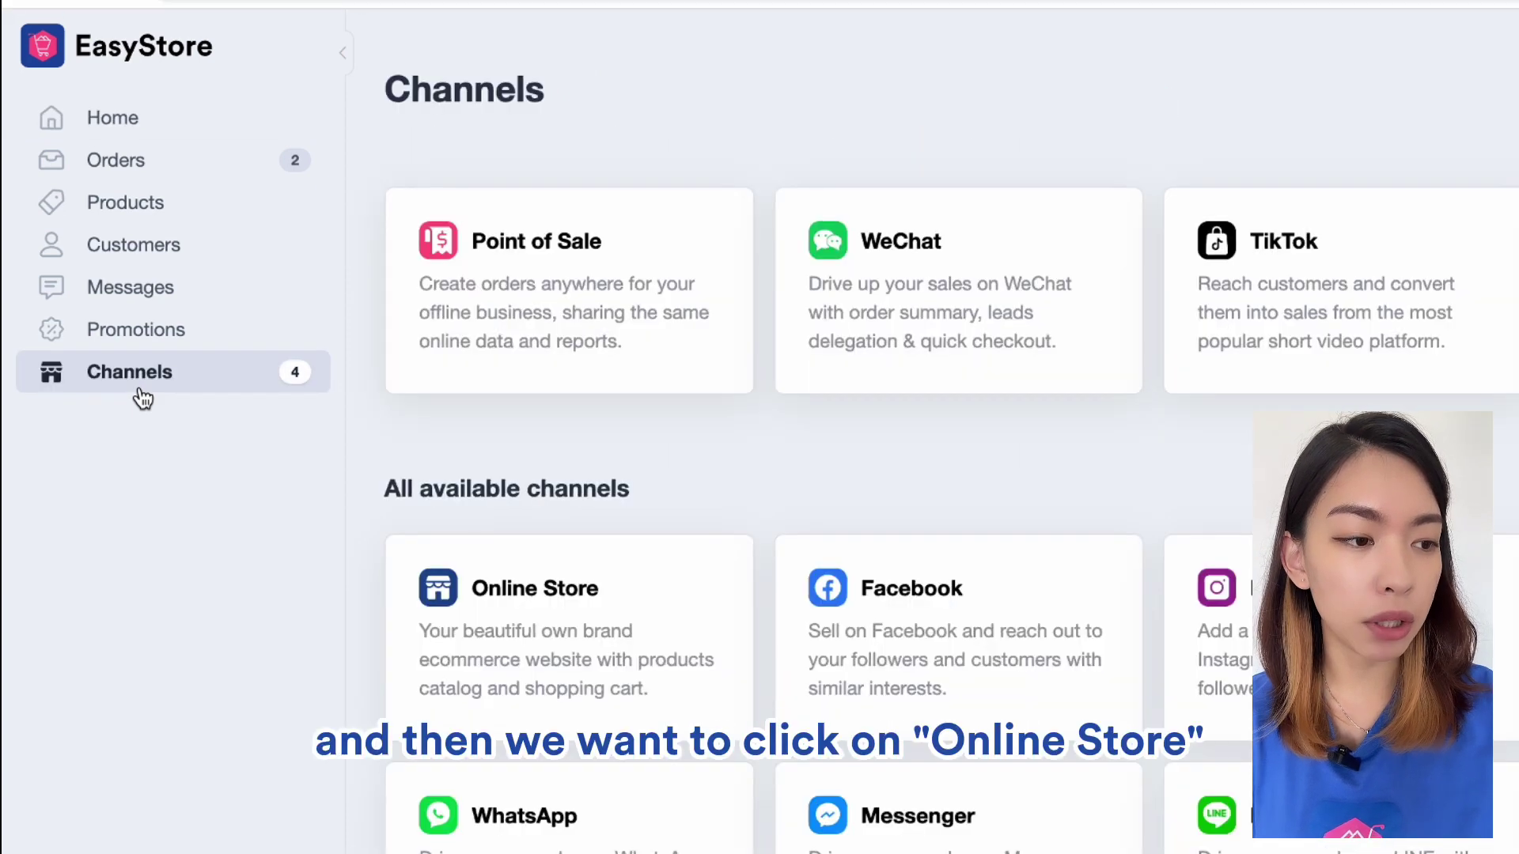
{"action": "scroll", "coordinate": [455, 479], "scroll_direction": "down", "scroll_amount": 1}
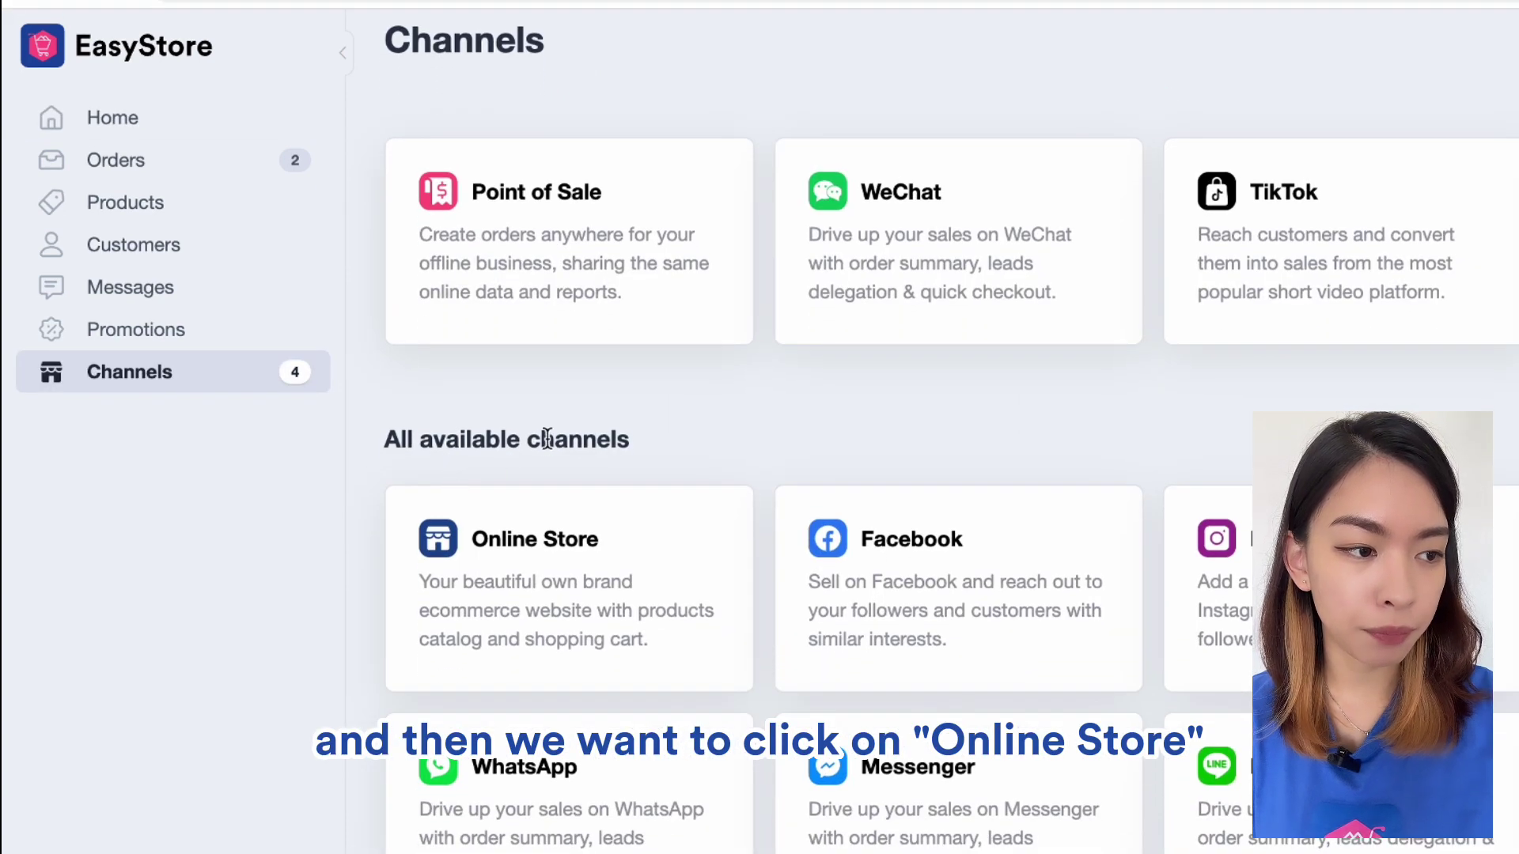
{"action": "scroll", "coordinate": [546, 439], "scroll_direction": "down", "scroll_amount": 2}
{"action": "left_click", "coordinate": [609, 475]}
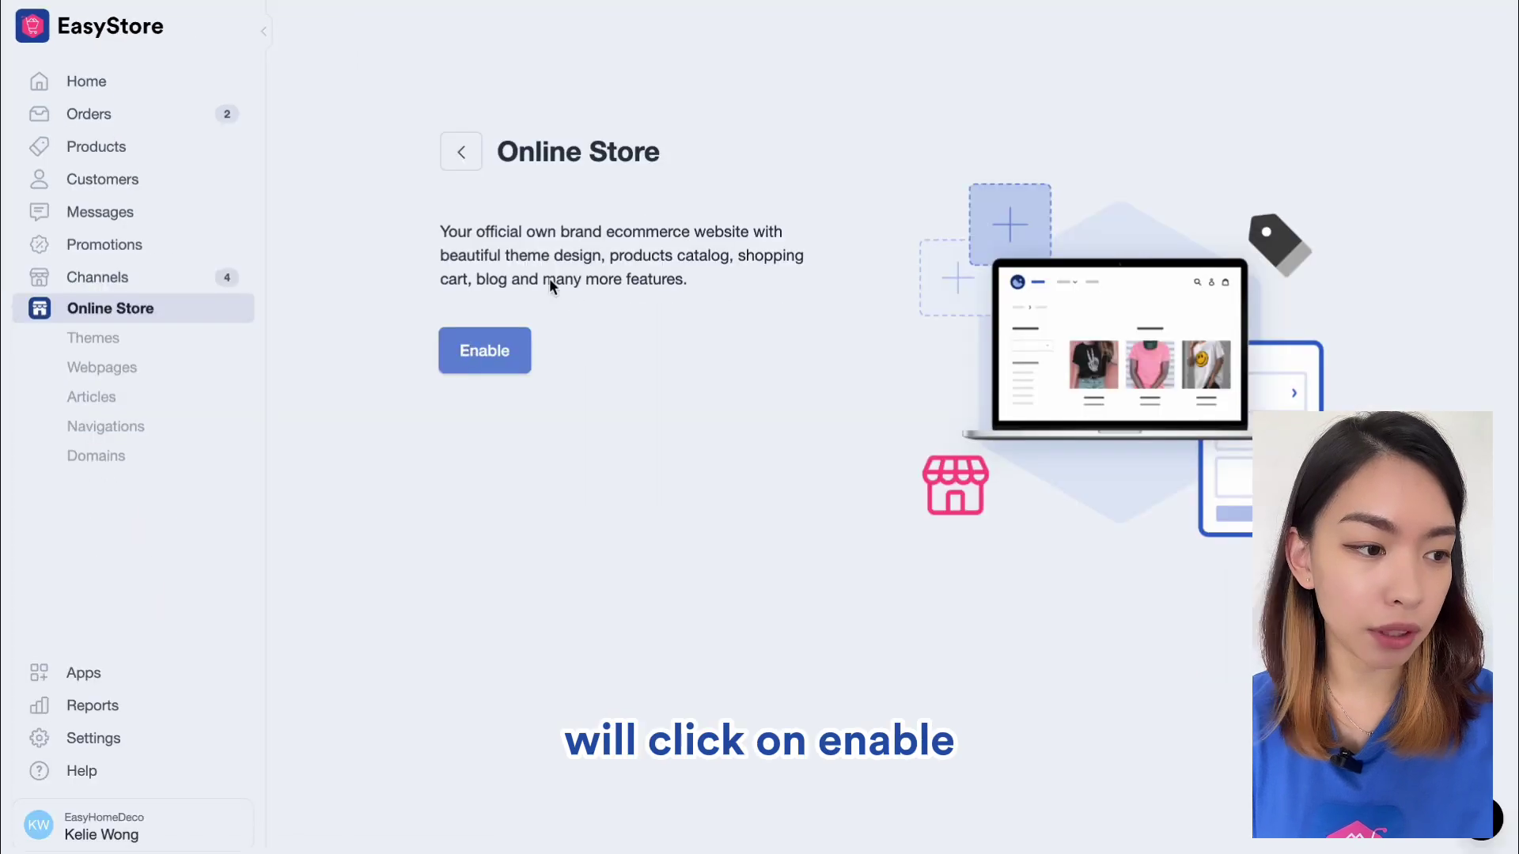
{"action": "left_click", "coordinate": [512, 363]}
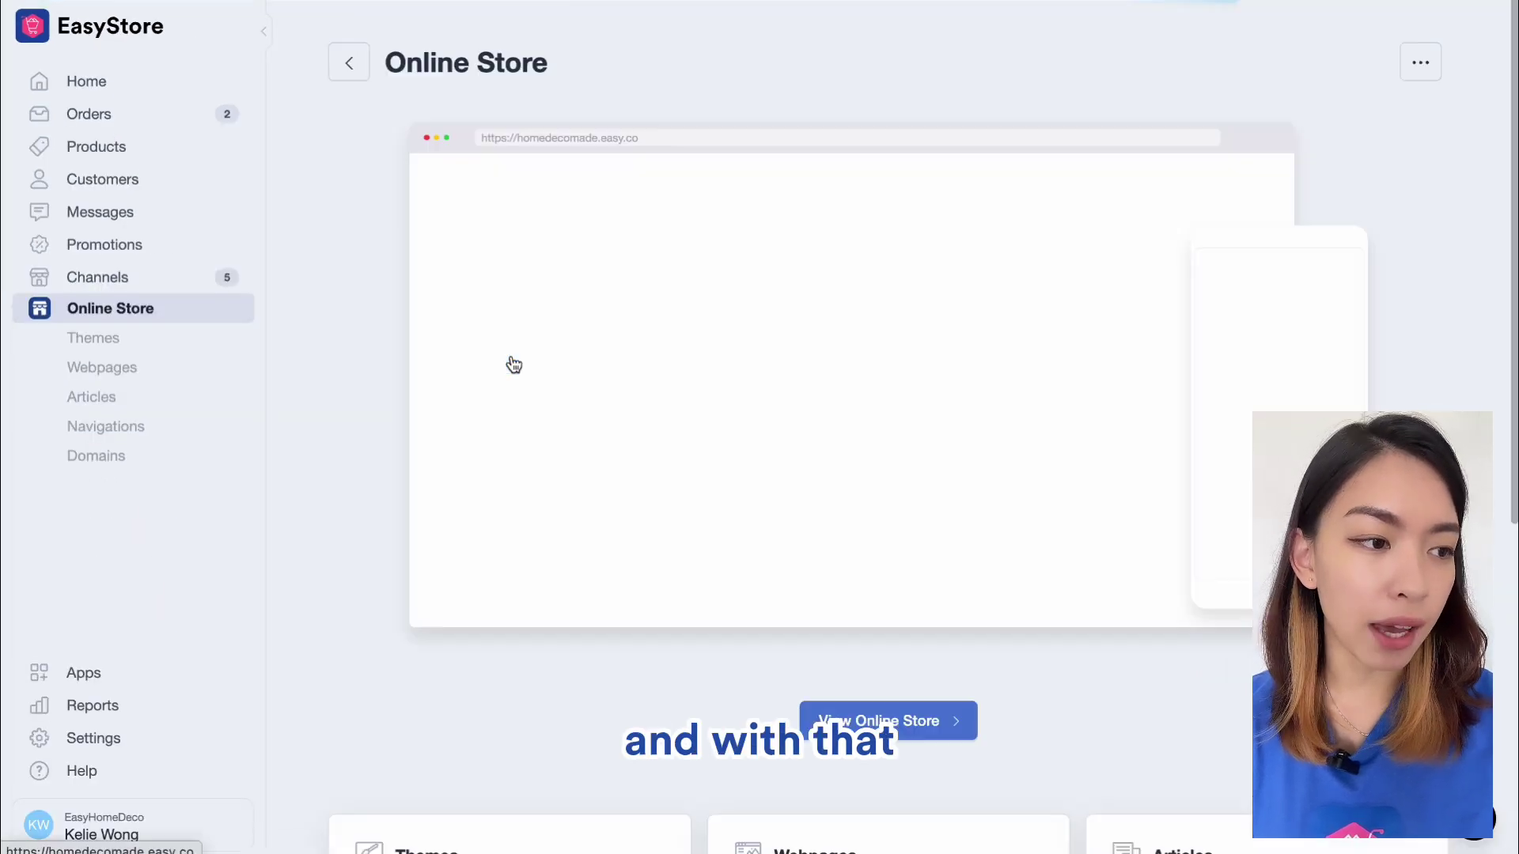
- Look over the Online Store overview and open its Themes page
{"action": "scroll", "coordinate": [712, 451], "scroll_direction": "down", "scroll_amount": 2}
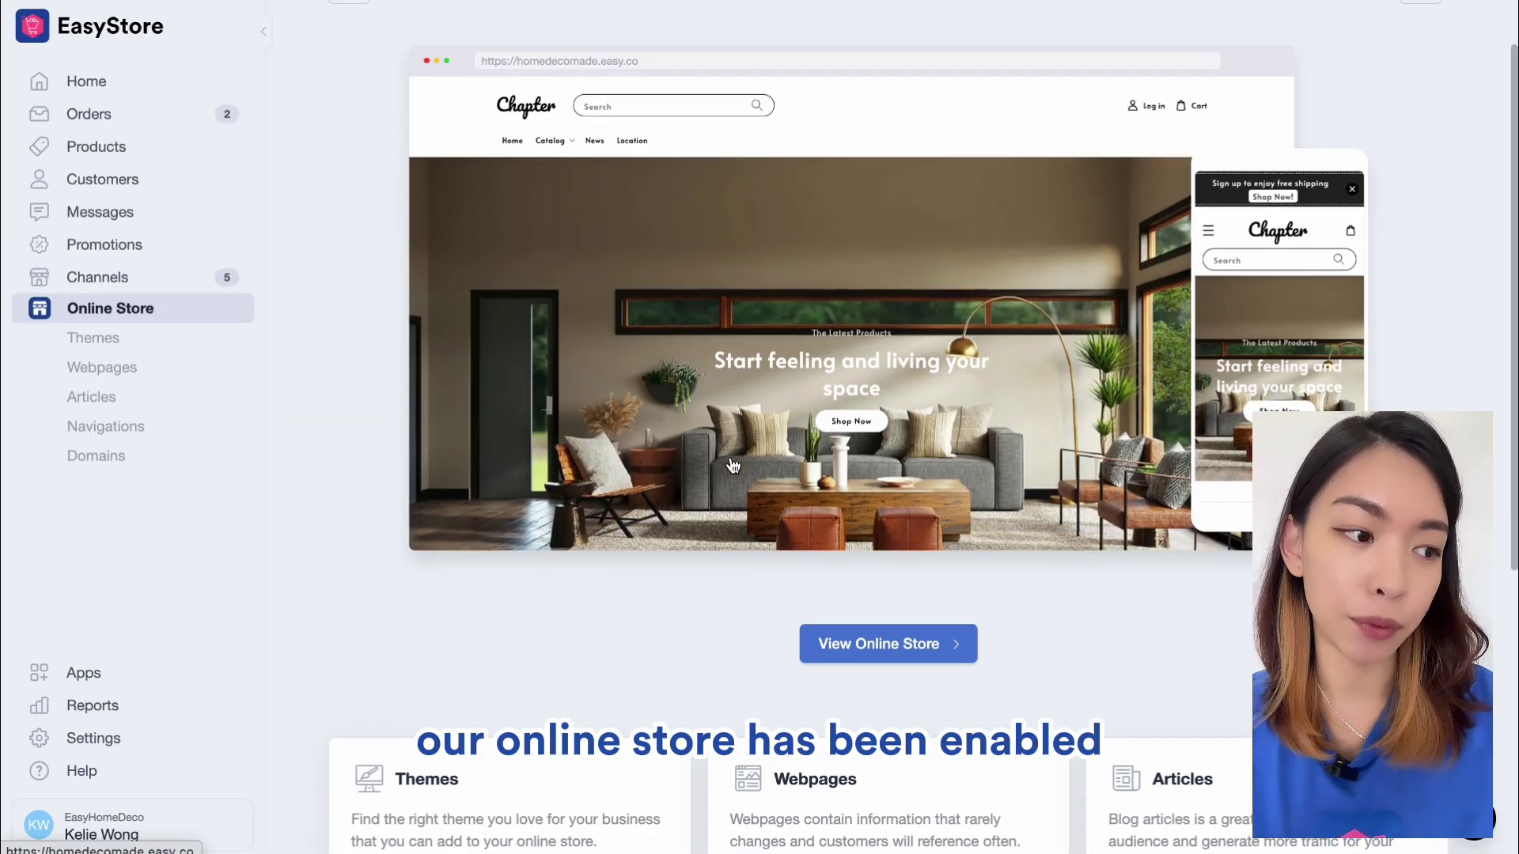
{"action": "scroll", "coordinate": [733, 465], "scroll_direction": "up", "scroll_amount": 2}
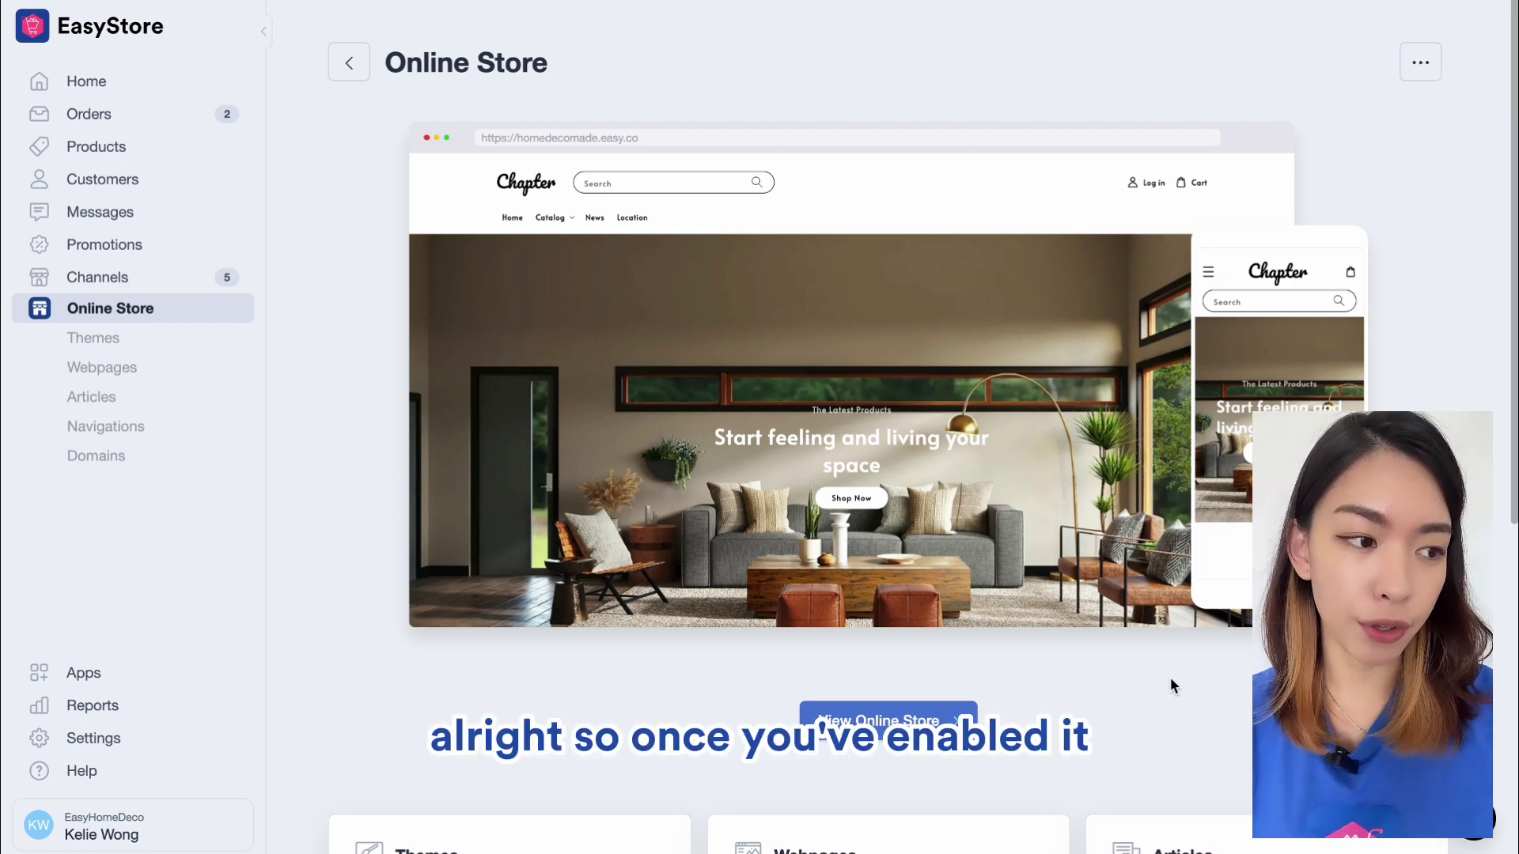
{"action": "scroll", "coordinate": [1171, 679], "scroll_direction": "down", "scroll_amount": 1}
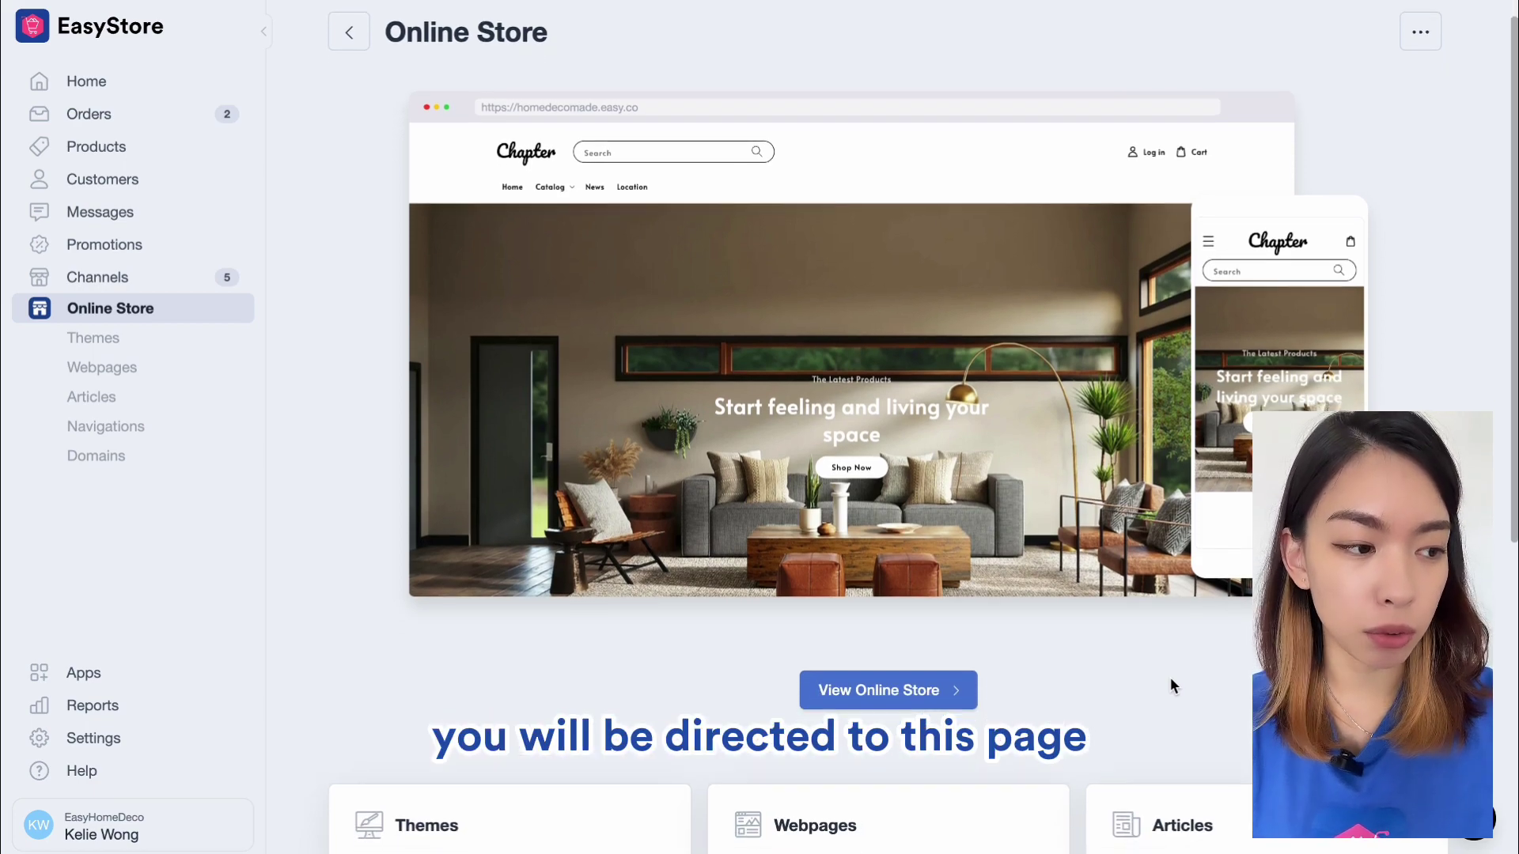
{"action": "scroll", "coordinate": [1169, 680], "scroll_direction": "down", "scroll_amount": 10}
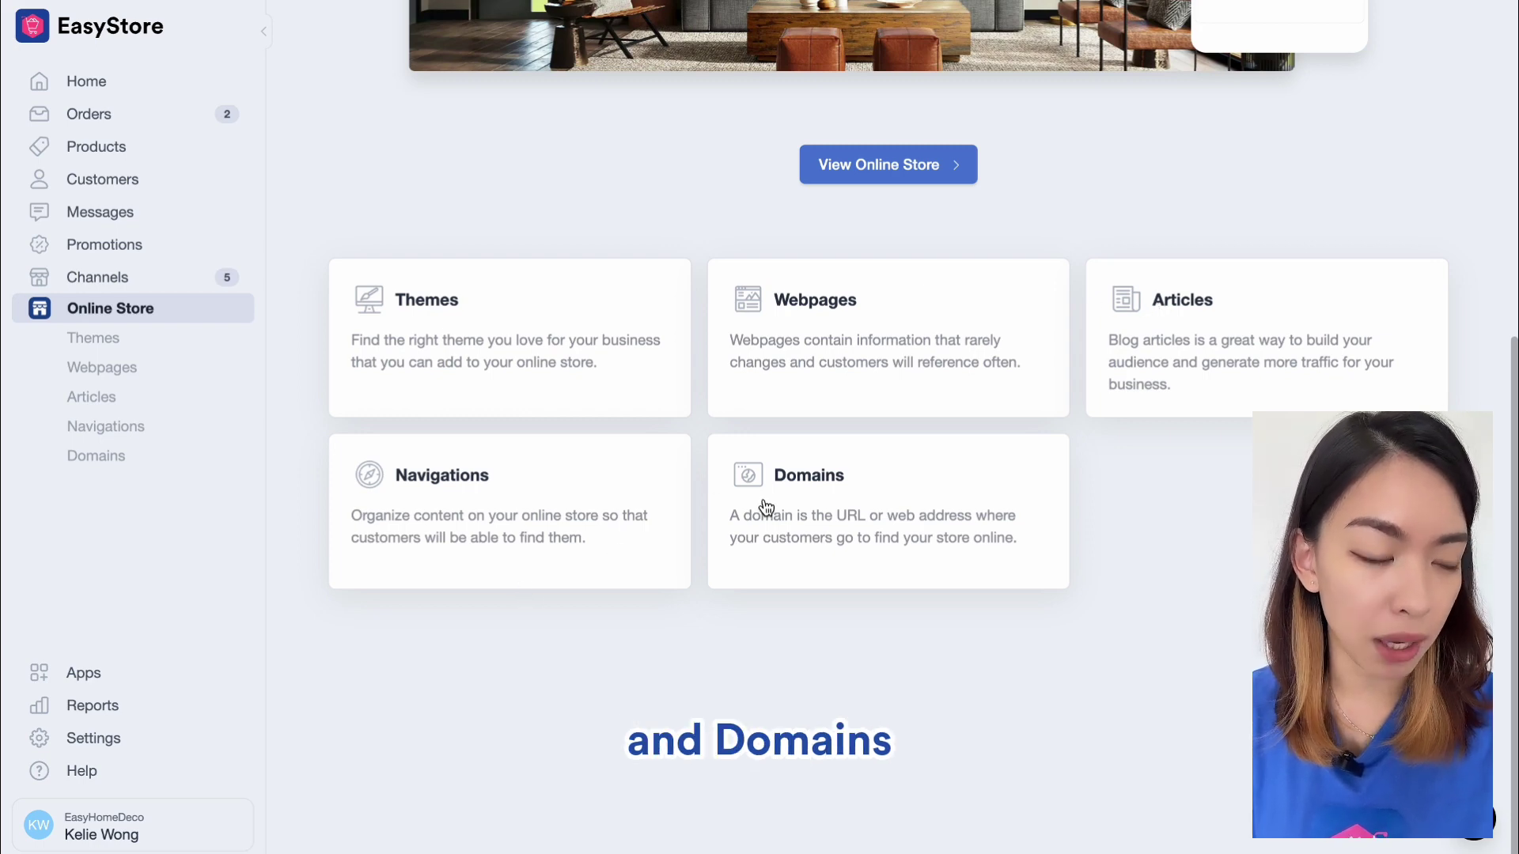
{"action": "left_click", "coordinate": [440, 378]}
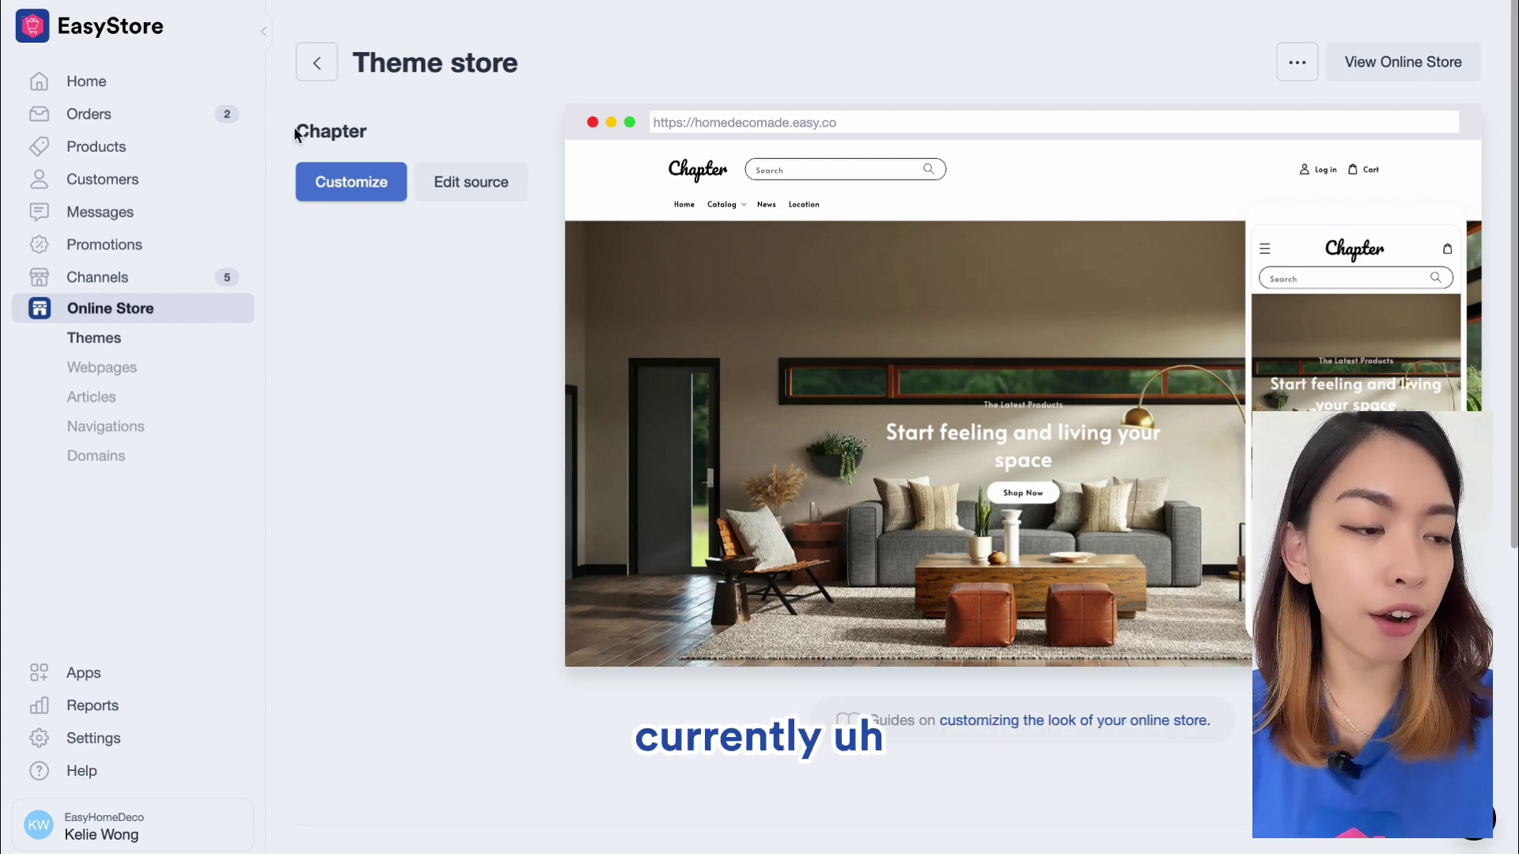
- Open the theme store that offers all ready-made templates
{"action": "left_click_drag", "start_coordinate": [298, 129], "coordinate": [383, 135]}
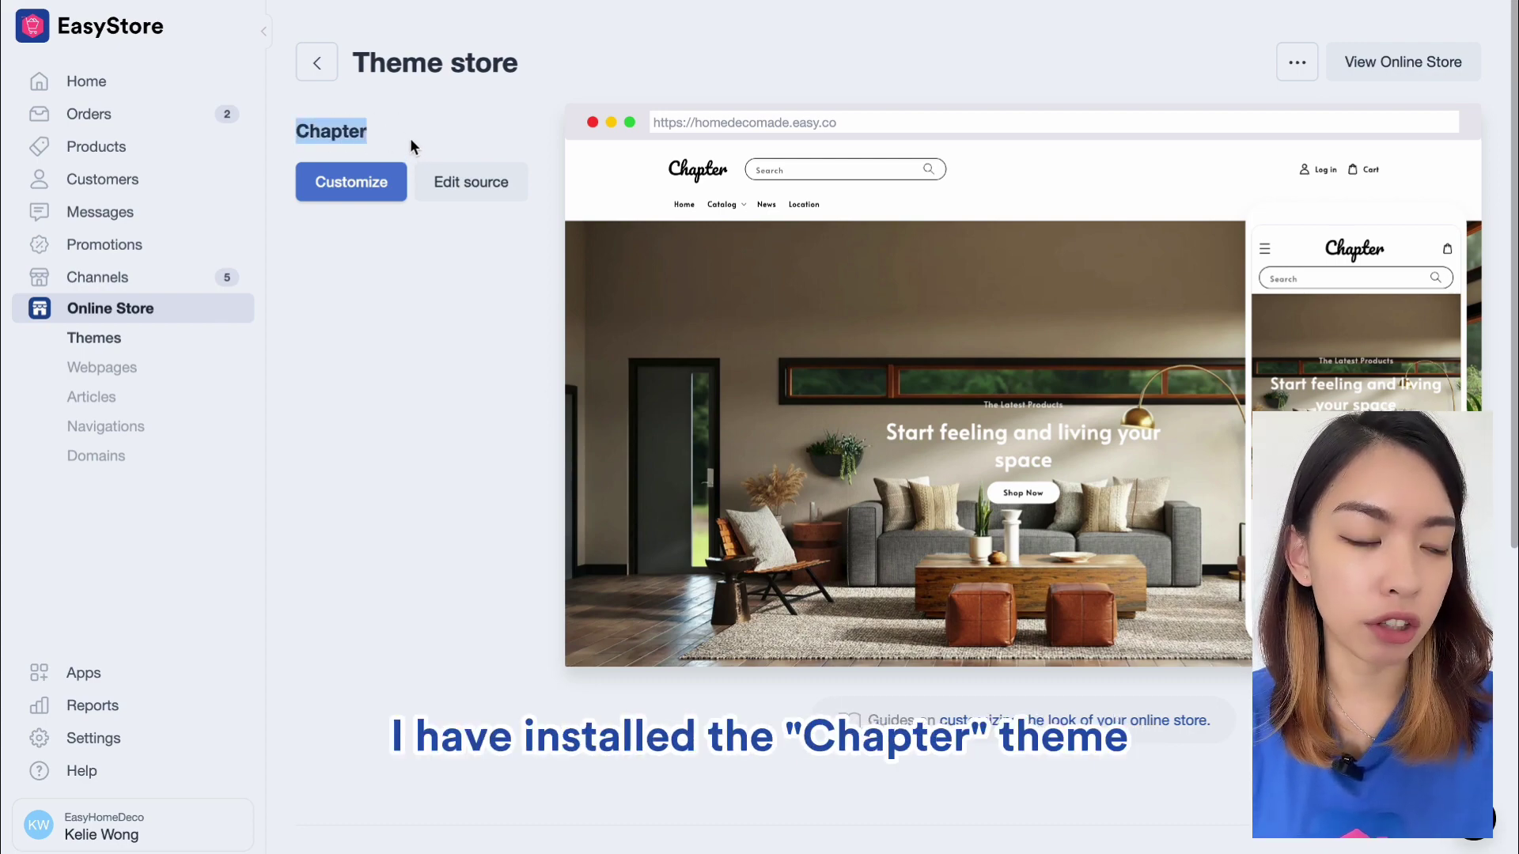
{"action": "scroll", "coordinate": [410, 142], "scroll_direction": "down", "scroll_amount": 6}
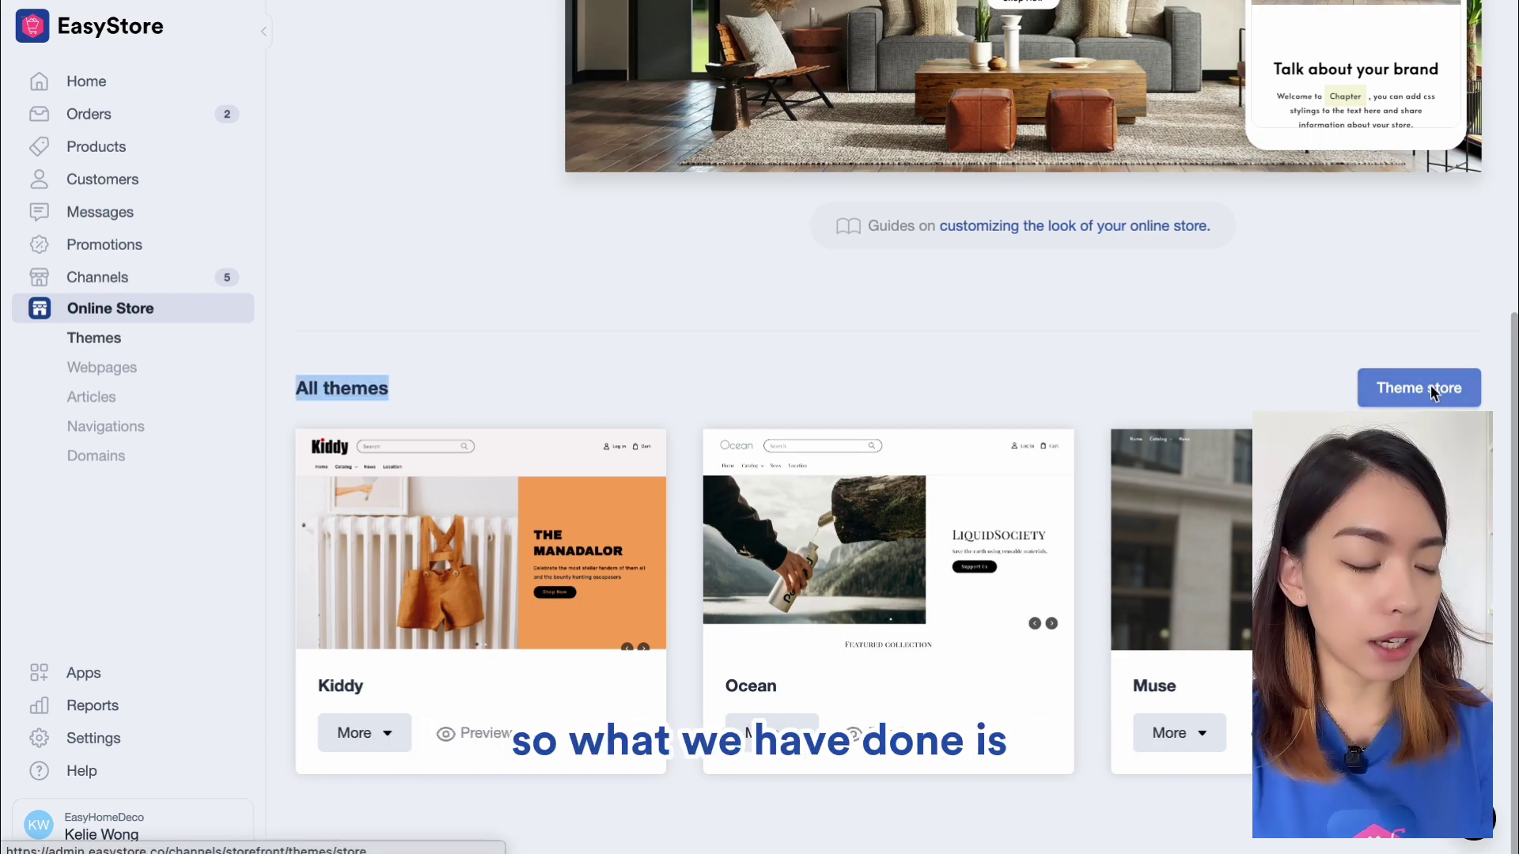
{"action": "left_click", "coordinate": [1436, 386]}
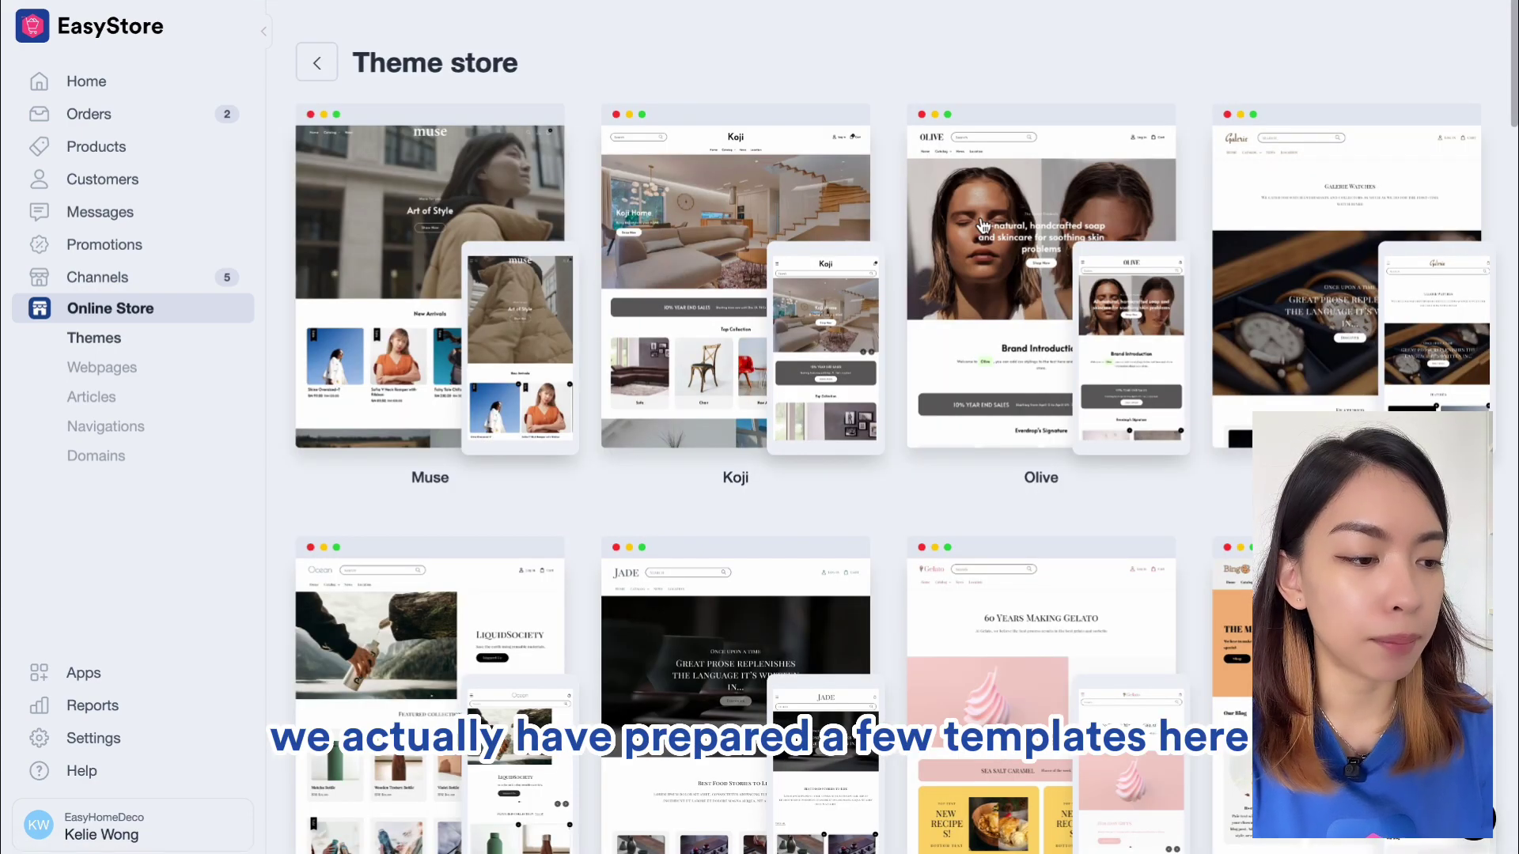
- Find the Tunes theme among the available templates and install it on the online store
{"action": "scroll", "coordinate": [983, 227], "scroll_direction": "down", "scroll_amount": 1}
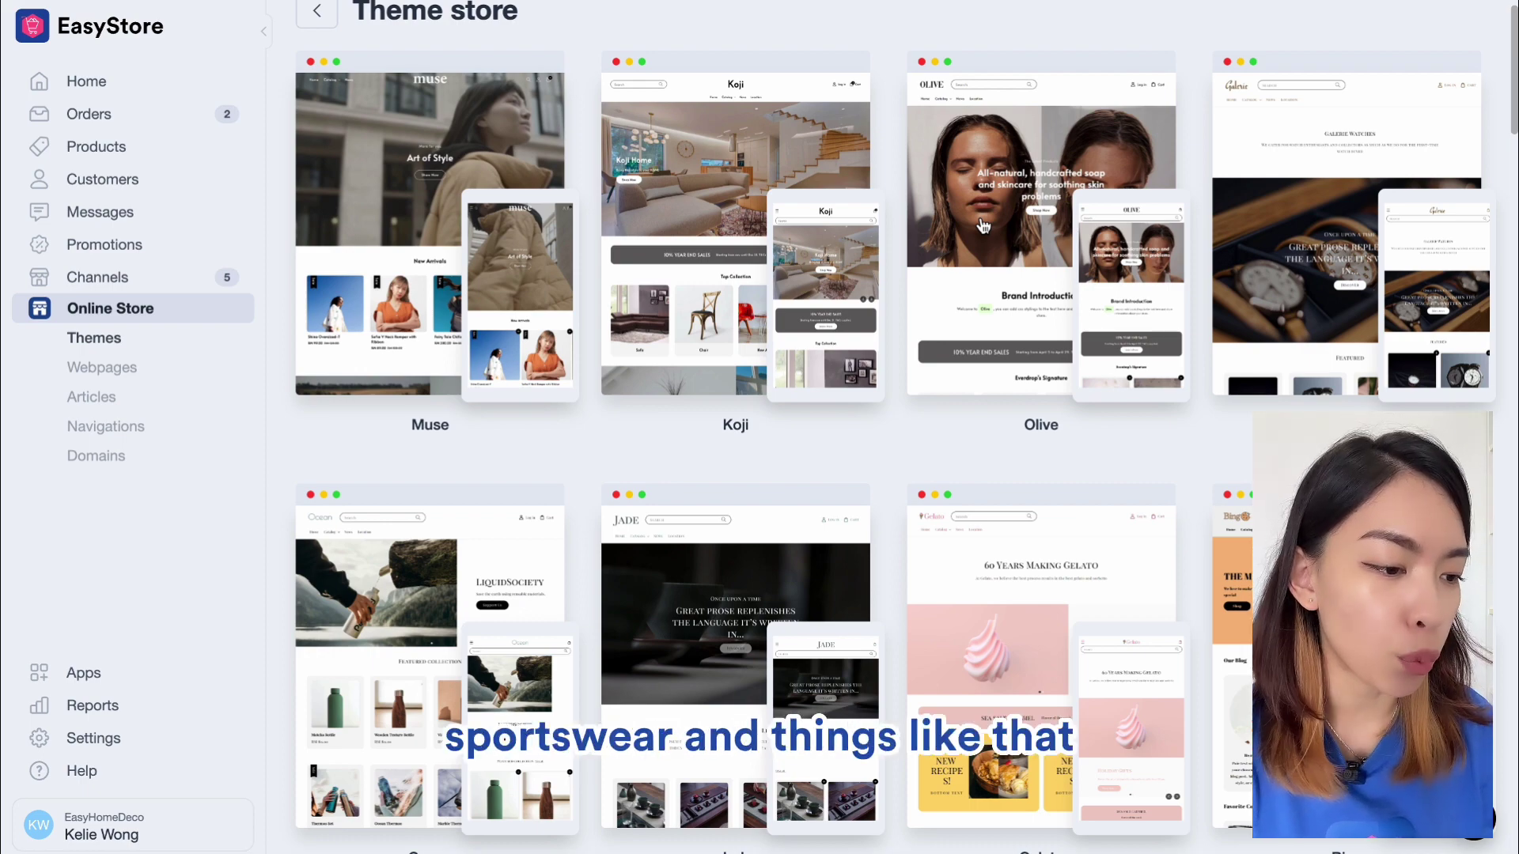
{"action": "scroll", "coordinate": [983, 227], "scroll_direction": "down", "scroll_amount": 2}
{"action": "scroll", "coordinate": [934, 542], "scroll_direction": "down", "scroll_amount": 4}
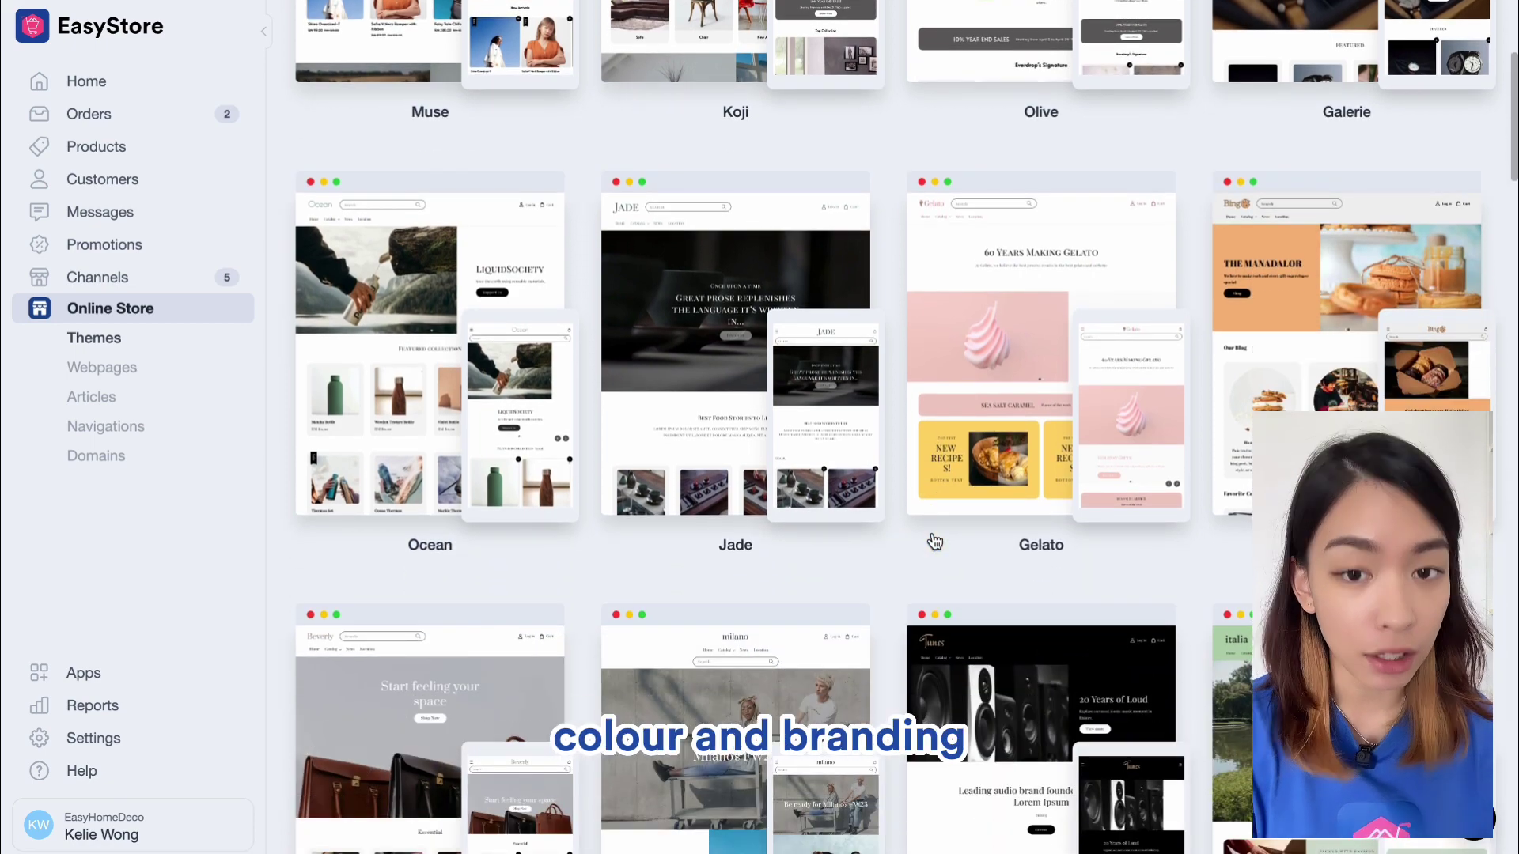
{"action": "scroll", "coordinate": [934, 542], "scroll_direction": "down", "scroll_amount": 5}
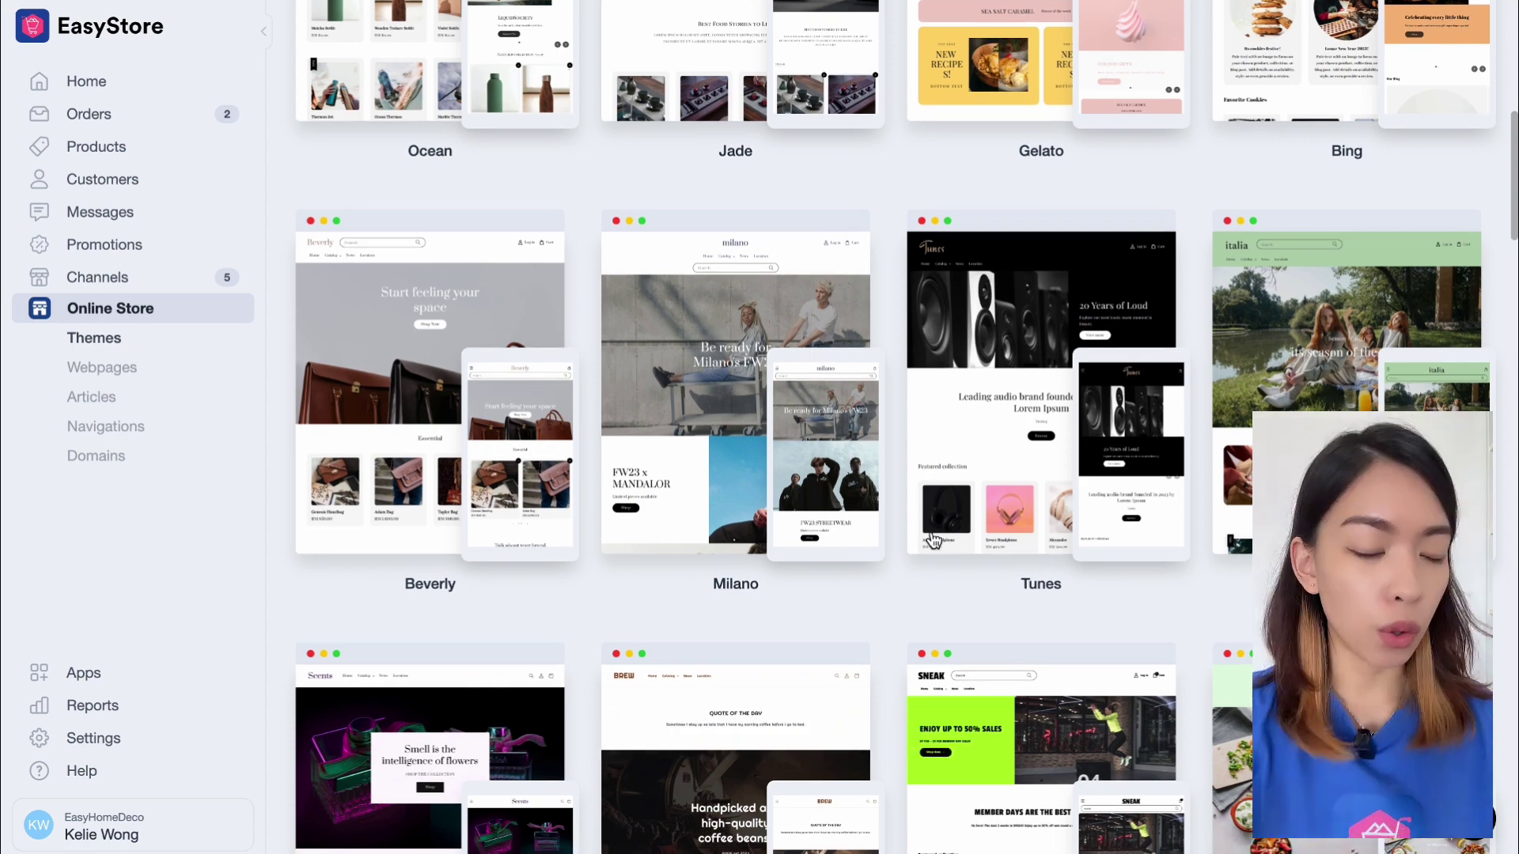
{"action": "scroll", "coordinate": [934, 542], "scroll_direction": "down", "scroll_amount": 1}
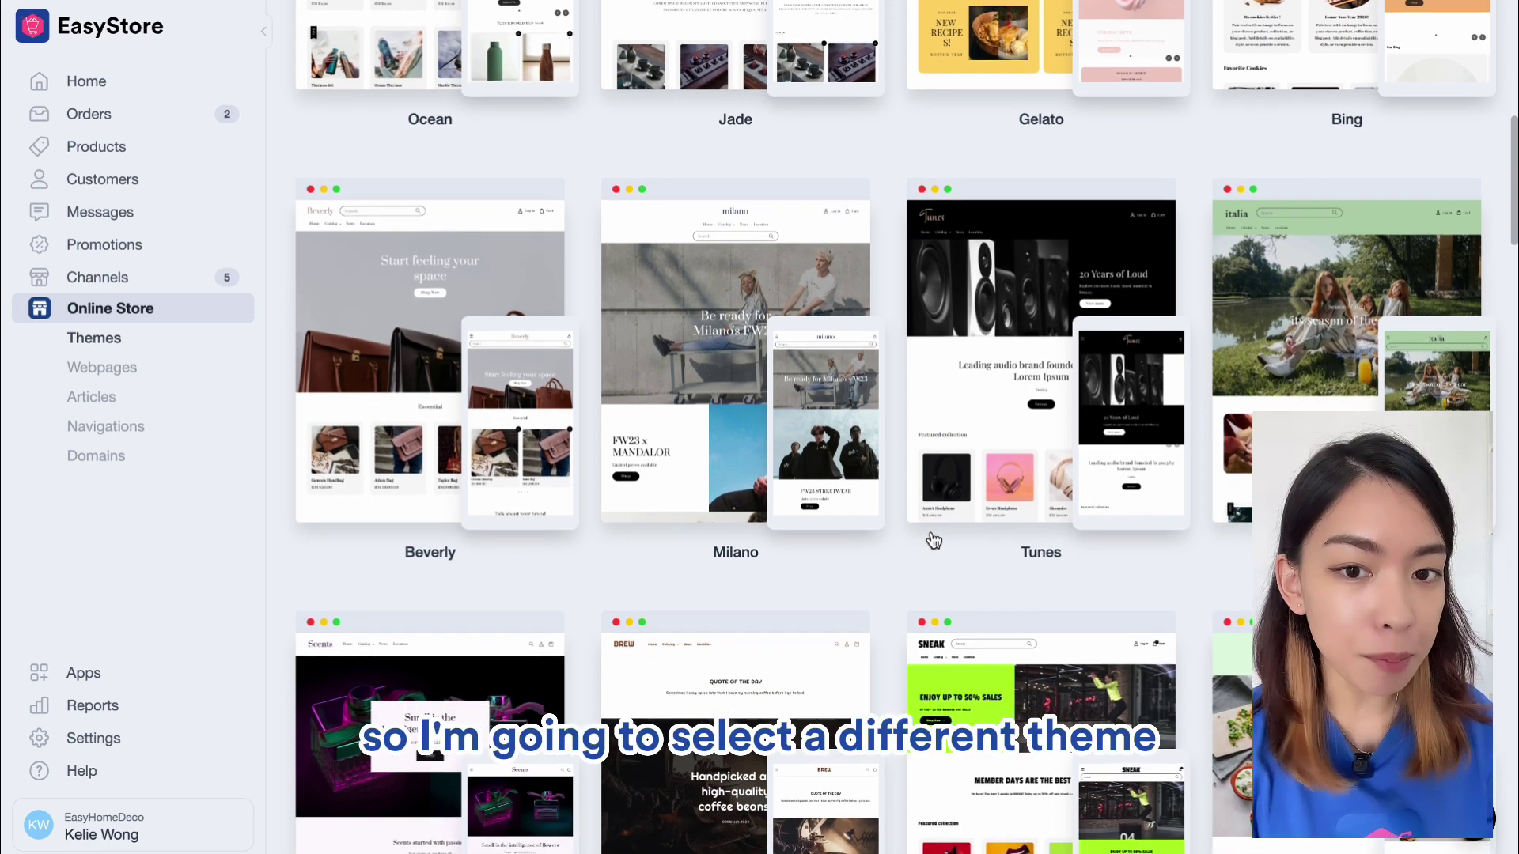
{"action": "scroll", "coordinate": [666, 463], "scroll_direction": "down", "scroll_amount": 1}
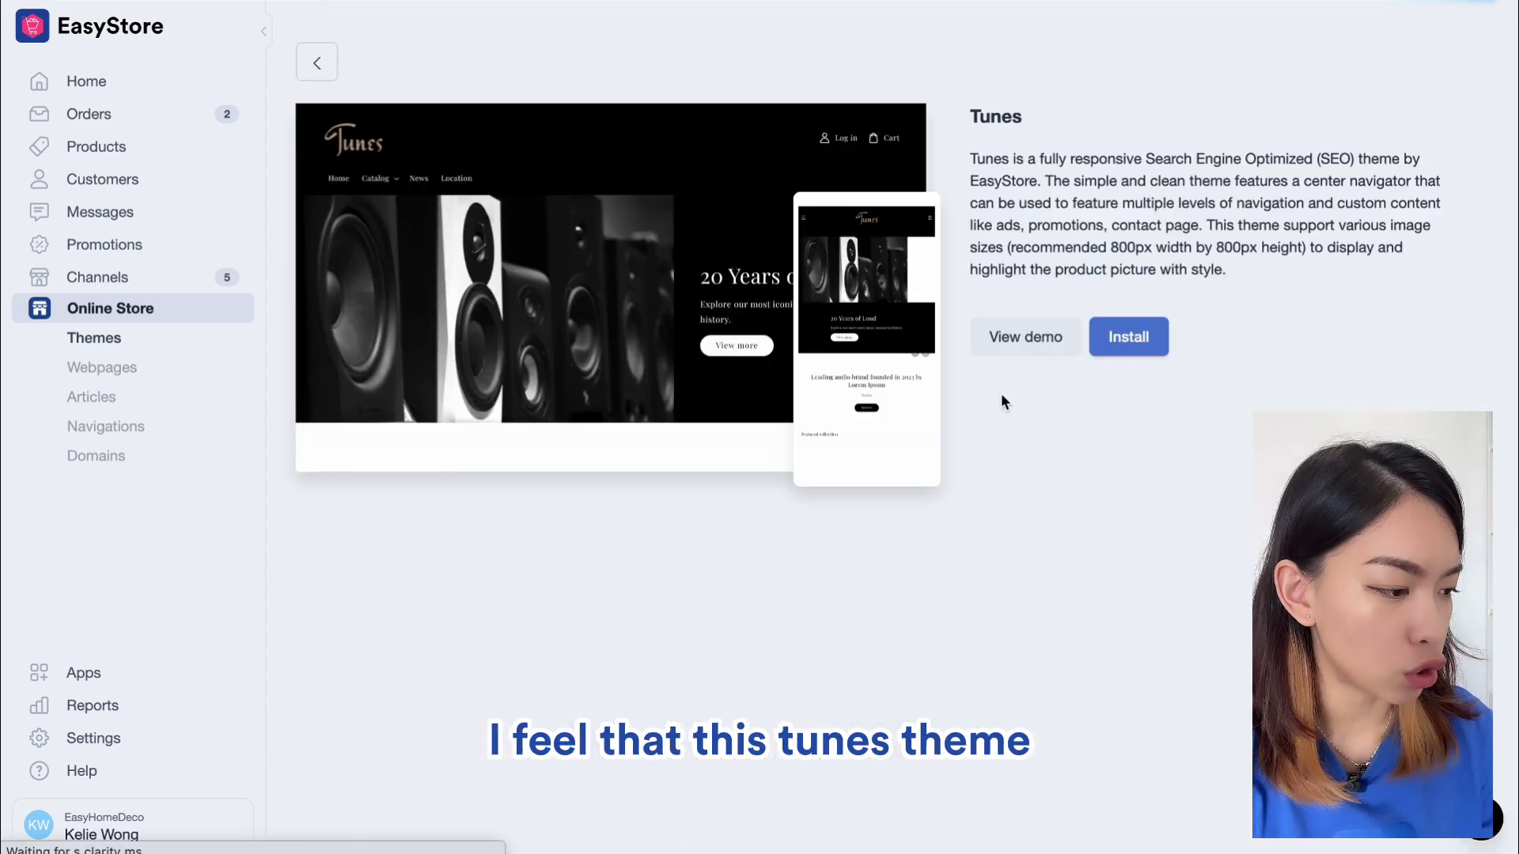
{"action": "left_click", "coordinate": [1003, 402]}
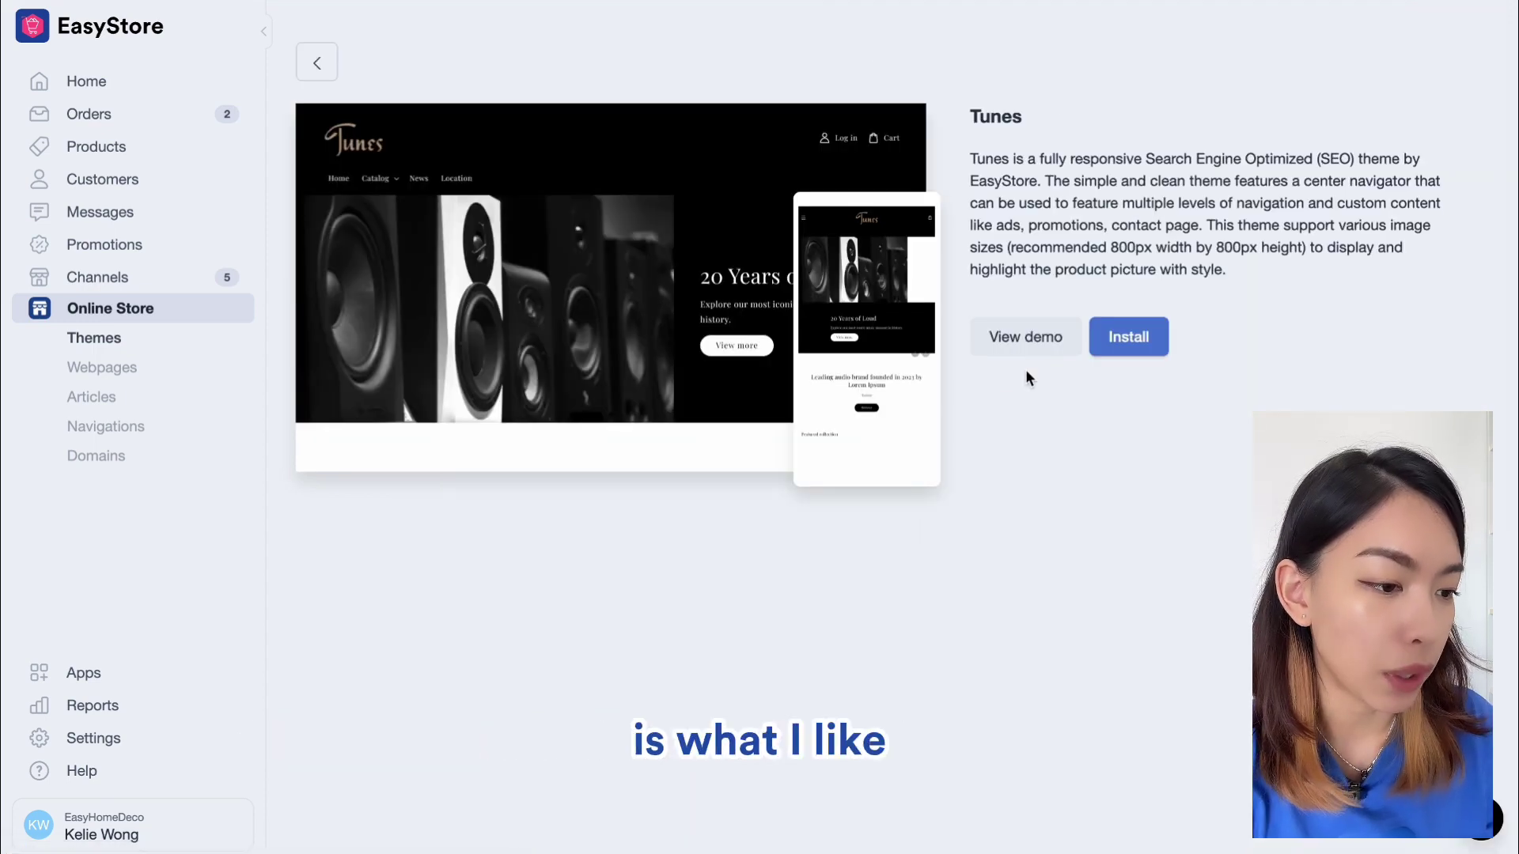
{"action": "left_click", "coordinate": [1140, 340]}
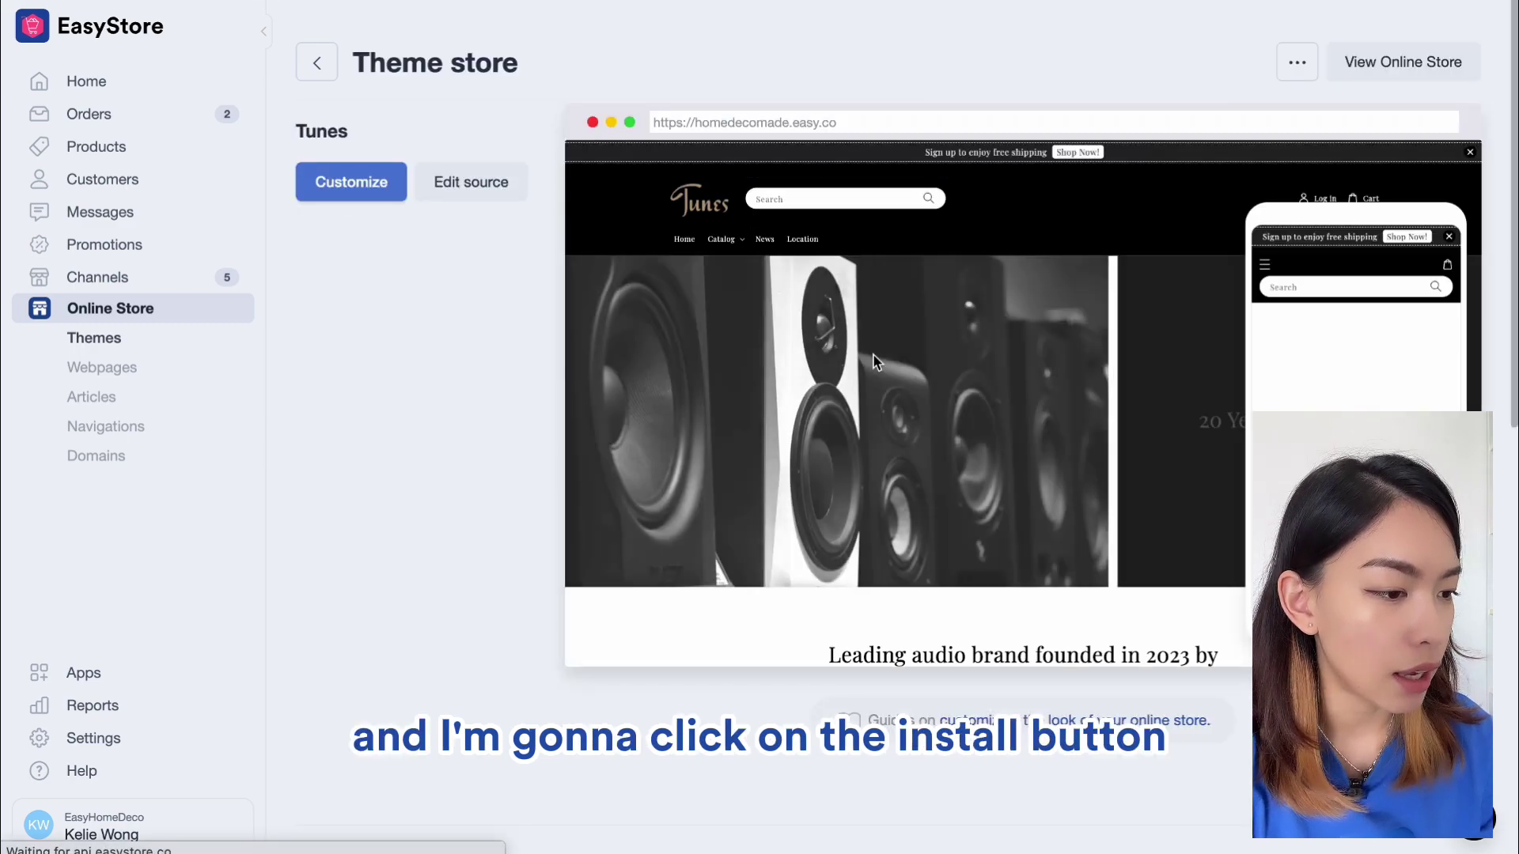
- Open the Header settings in the Tunes theme editor, dismissing the discount pop-up in the preview
{"action": "scroll", "coordinate": [743, 430], "scroll_direction": "down", "scroll_amount": 6}
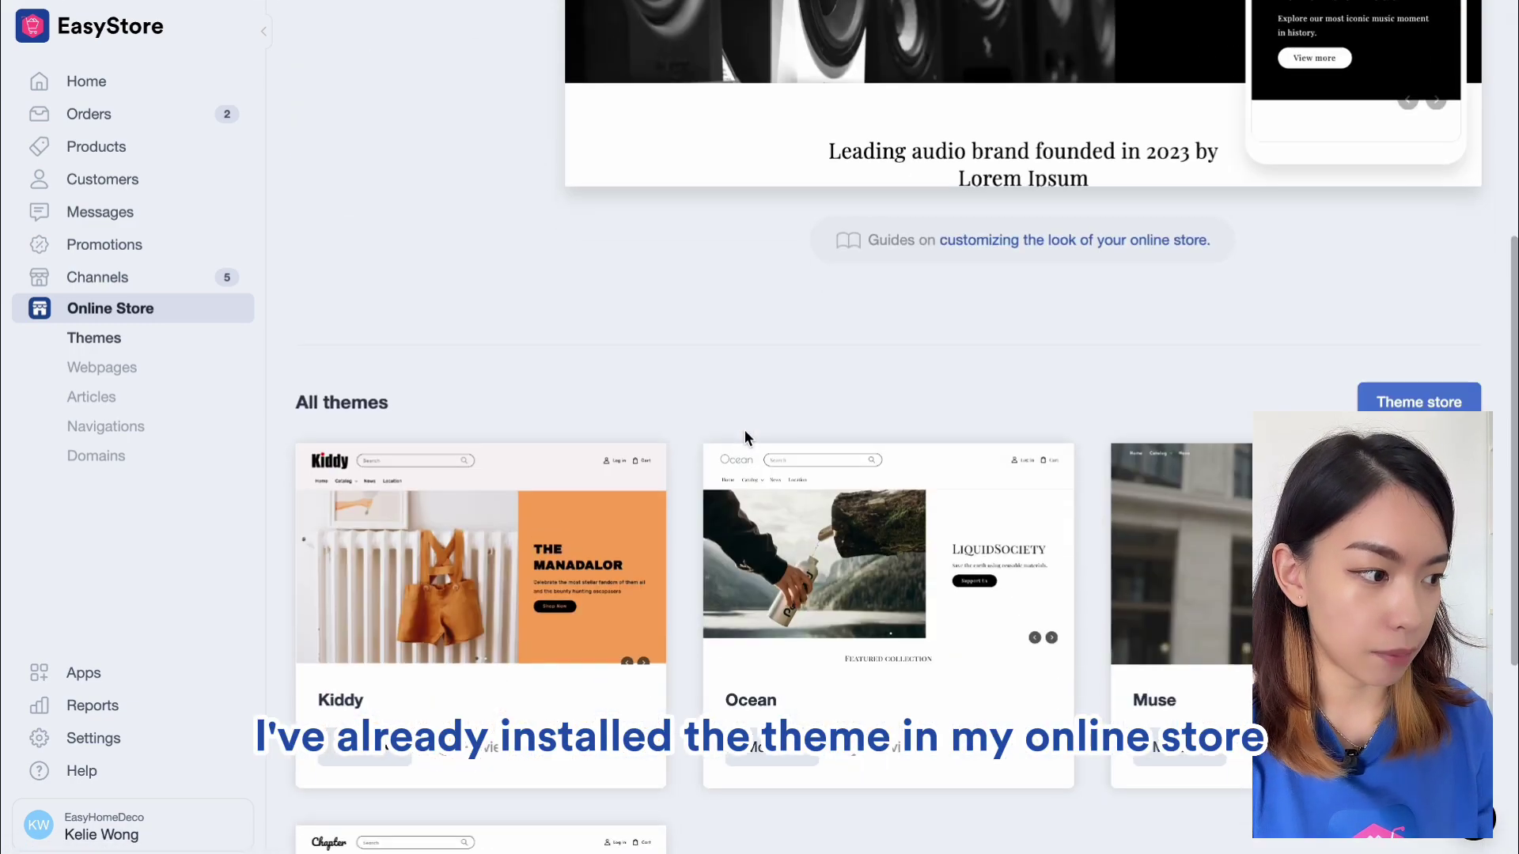
{"action": "scroll", "coordinate": [744, 429], "scroll_direction": "up", "scroll_amount": 6}
{"action": "scroll", "coordinate": [775, 380], "scroll_direction": "down", "scroll_amount": 1}
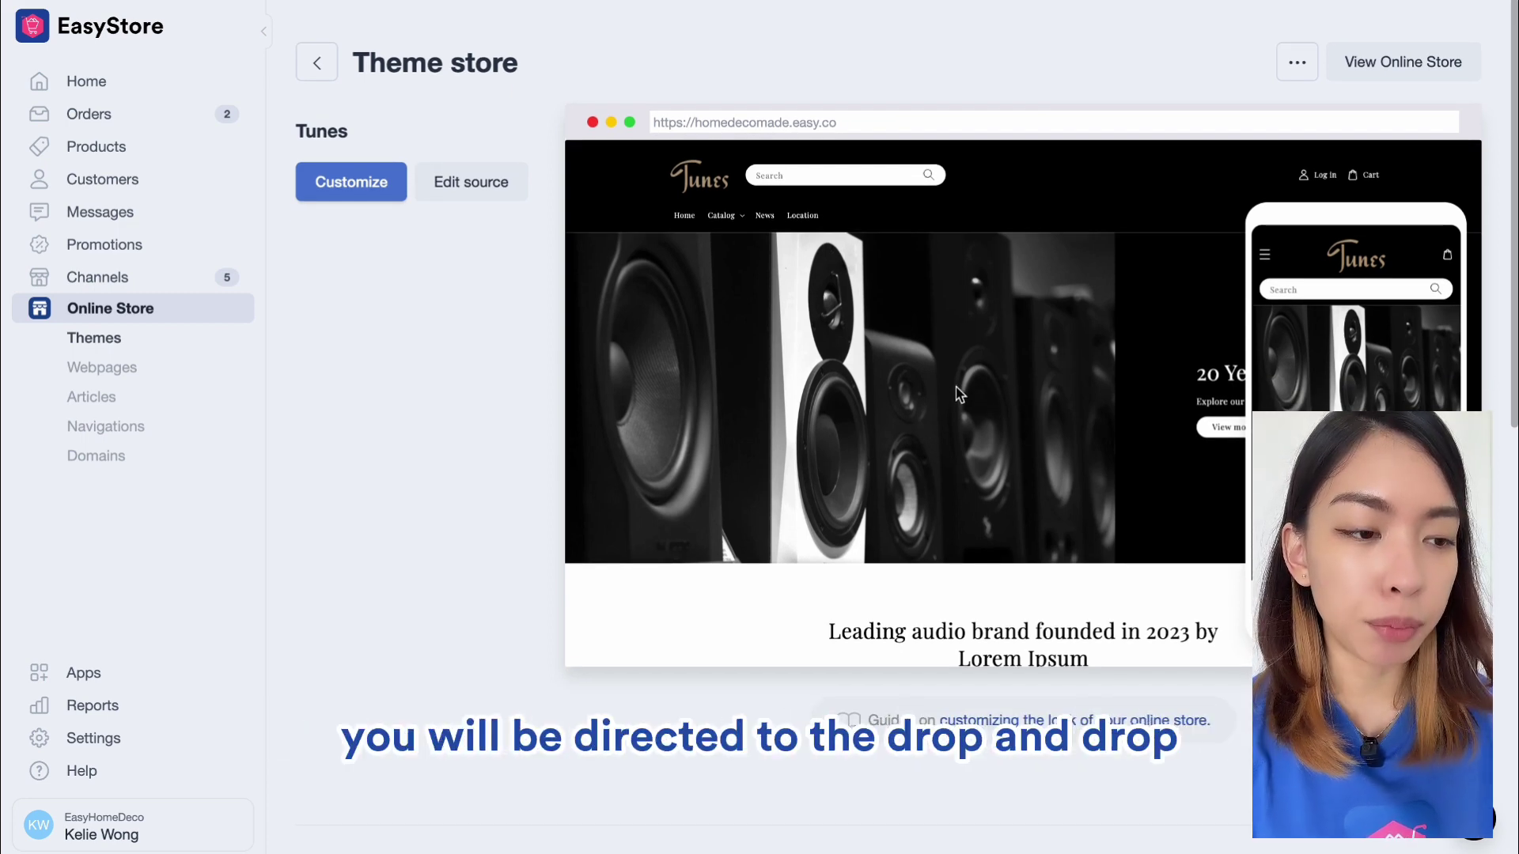
{"action": "left_click", "coordinate": [353, 187]}
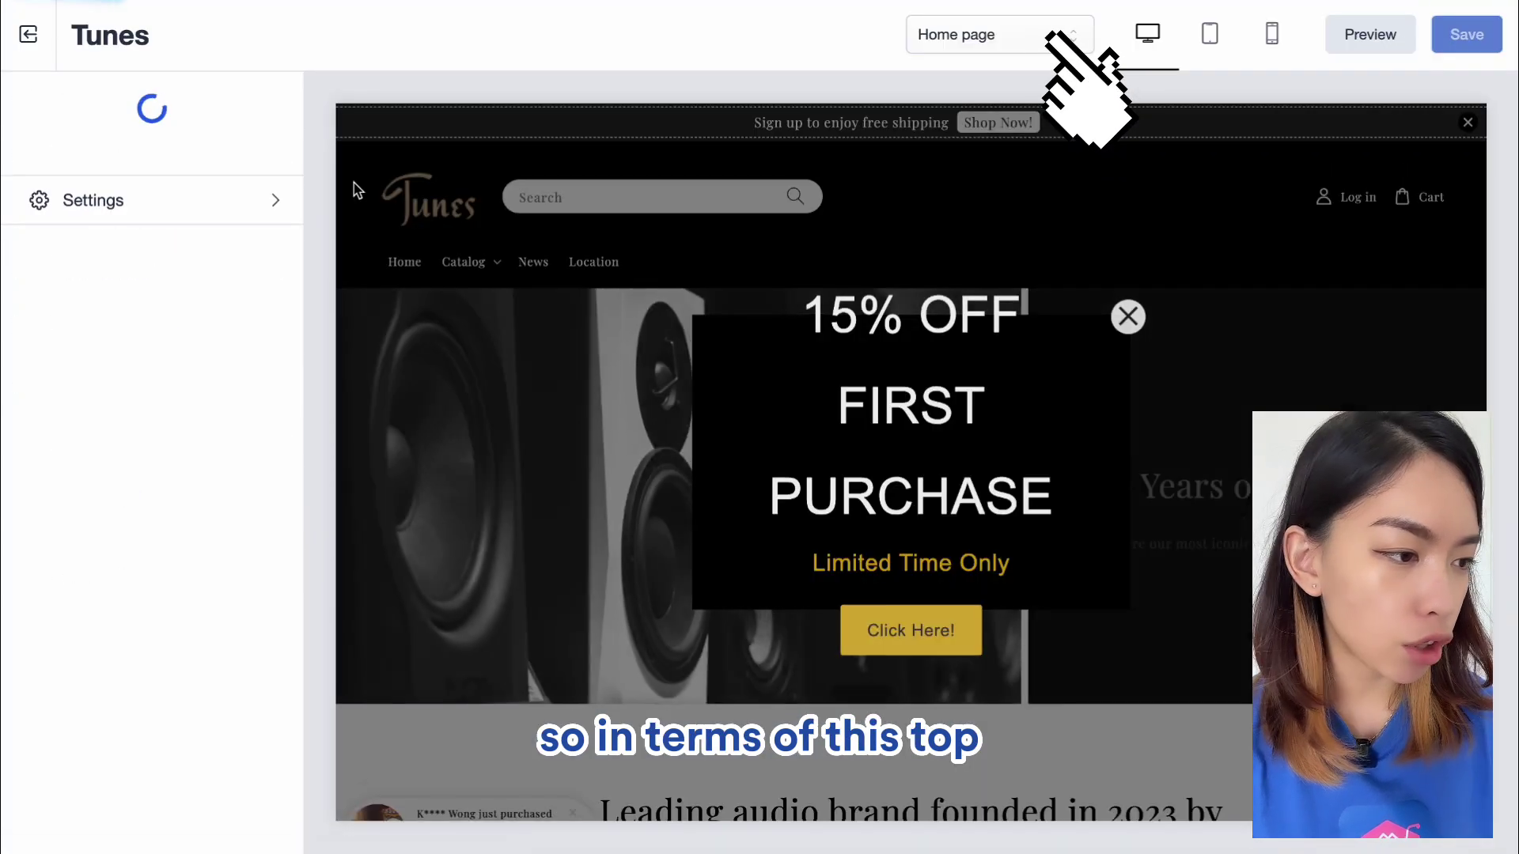
{"action": "left_click", "coordinate": [1128, 317]}
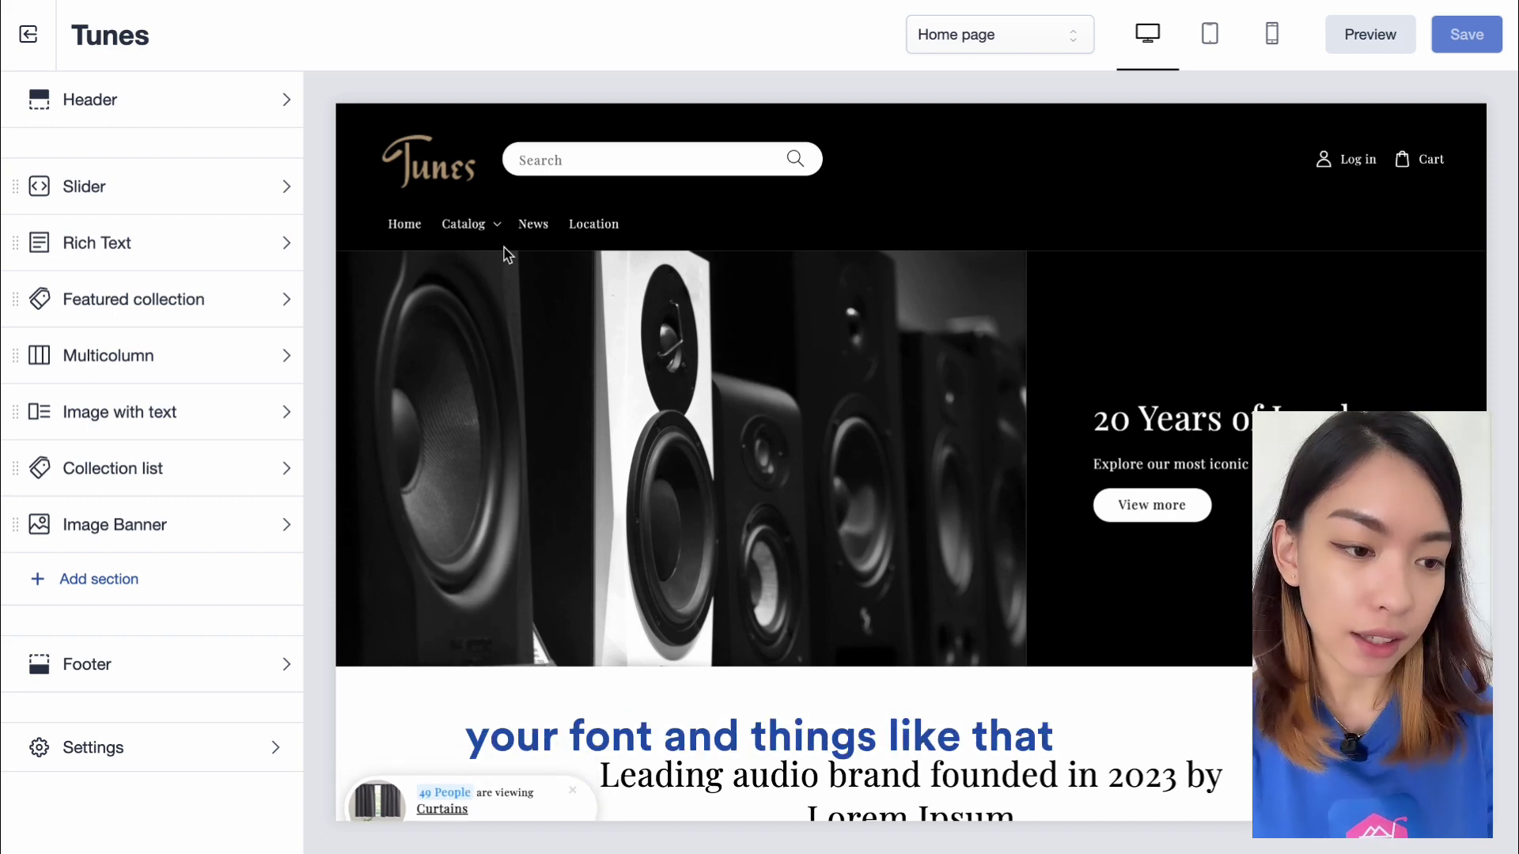
{"action": "left_click", "coordinate": [85, 96]}
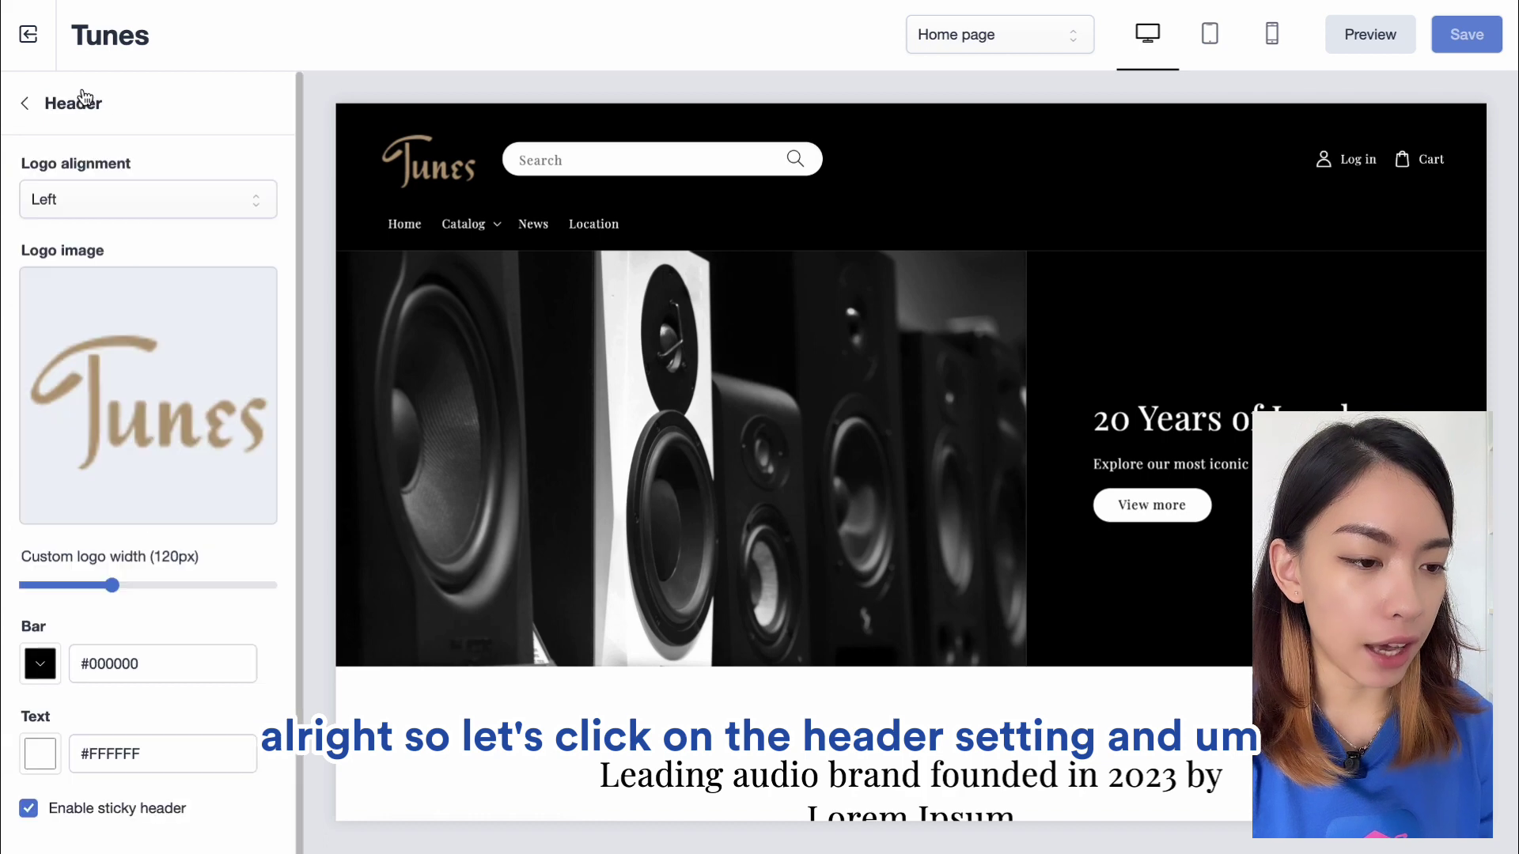
- Try the Centered logo alignment for the header and set it back to Left
{"action": "triple_click", "coordinate": [122, 163]}
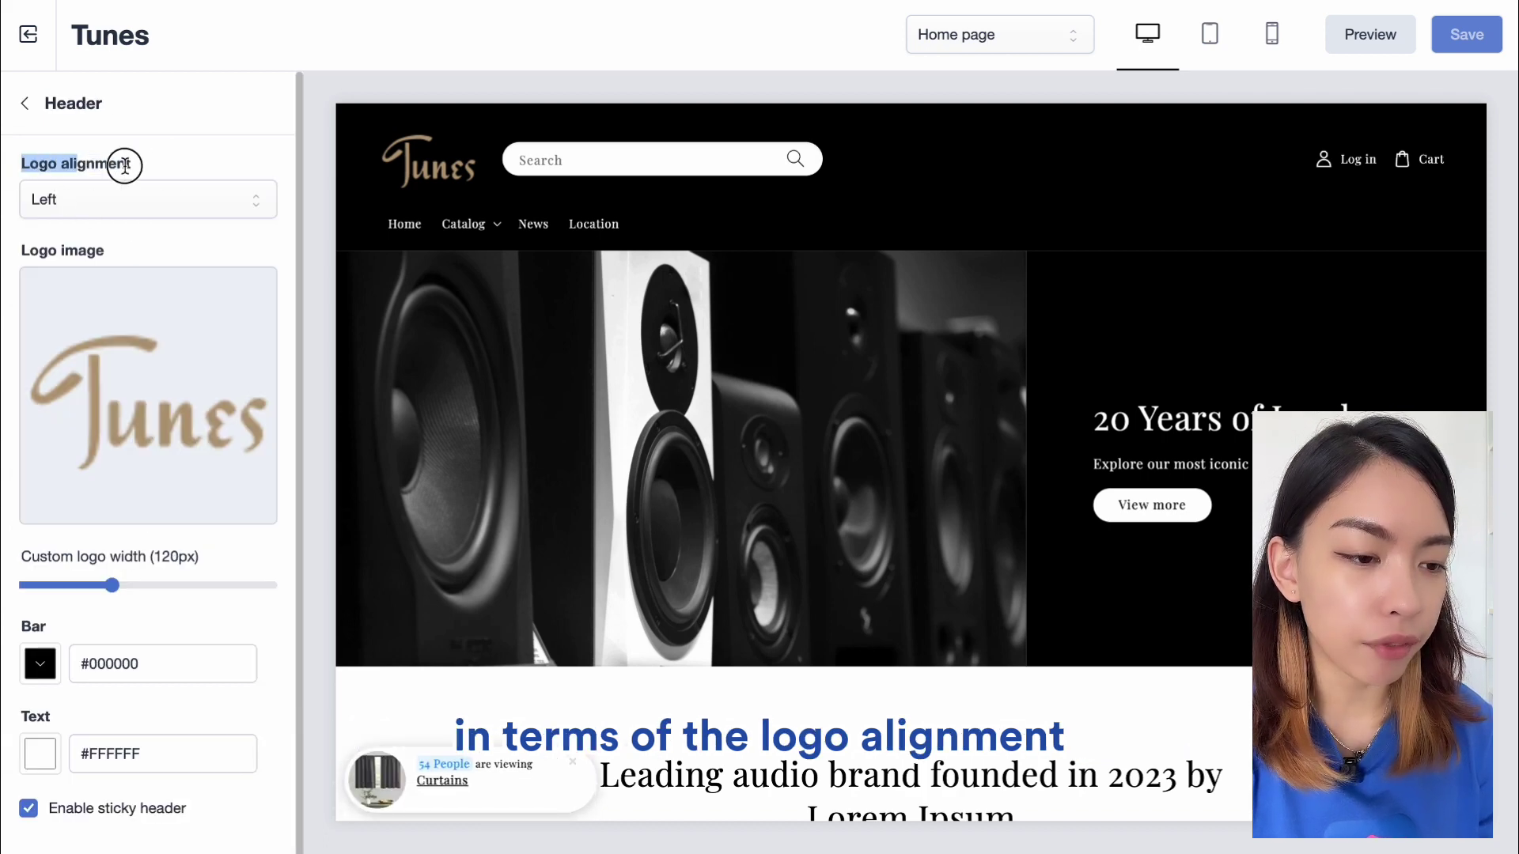
{"action": "left_click", "coordinate": [194, 207]}
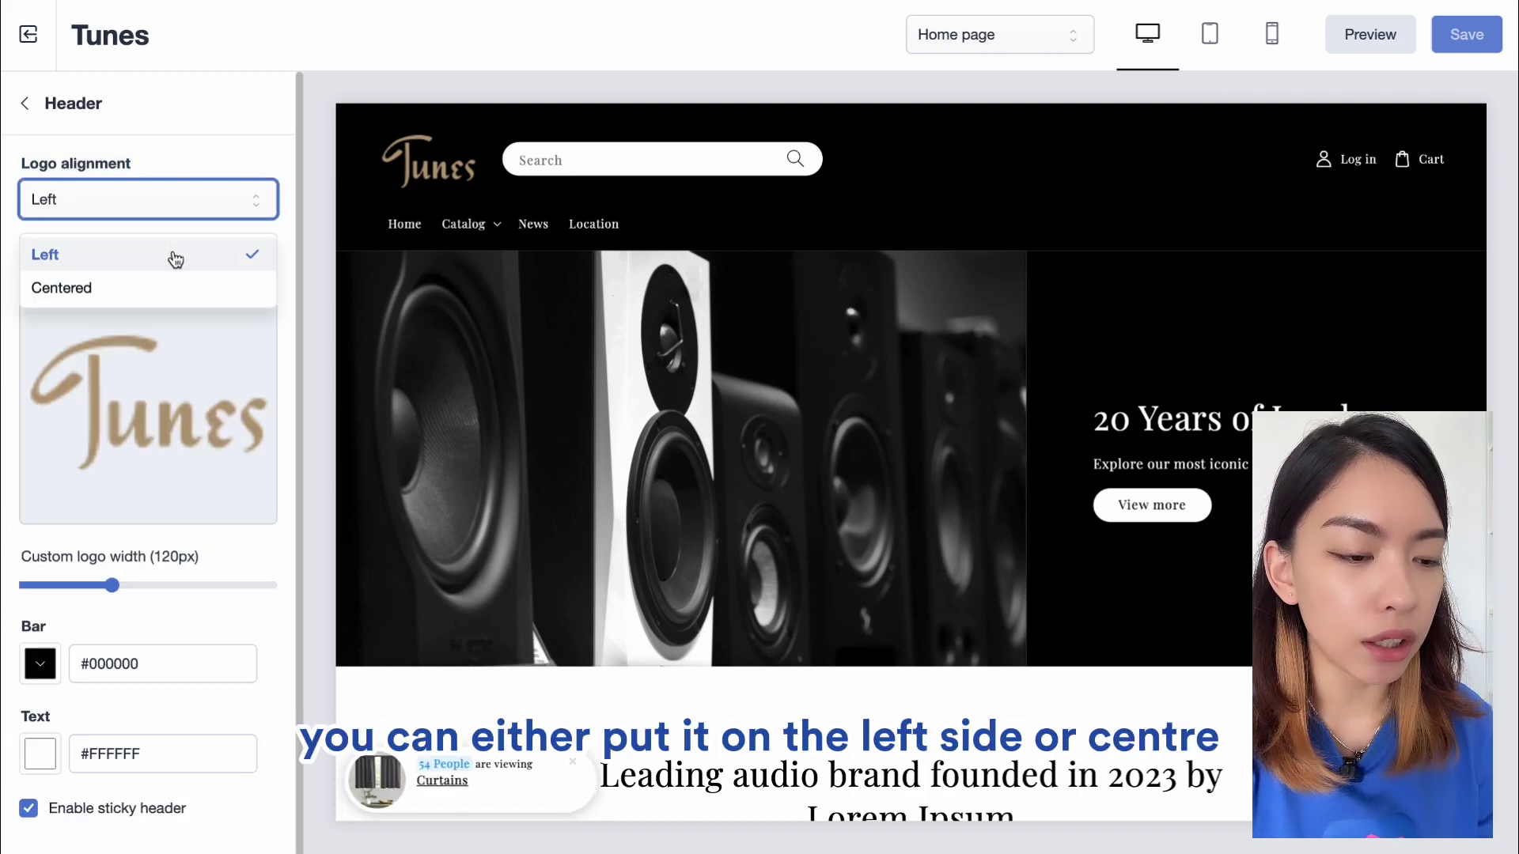
{"action": "left_click", "coordinate": [184, 295]}
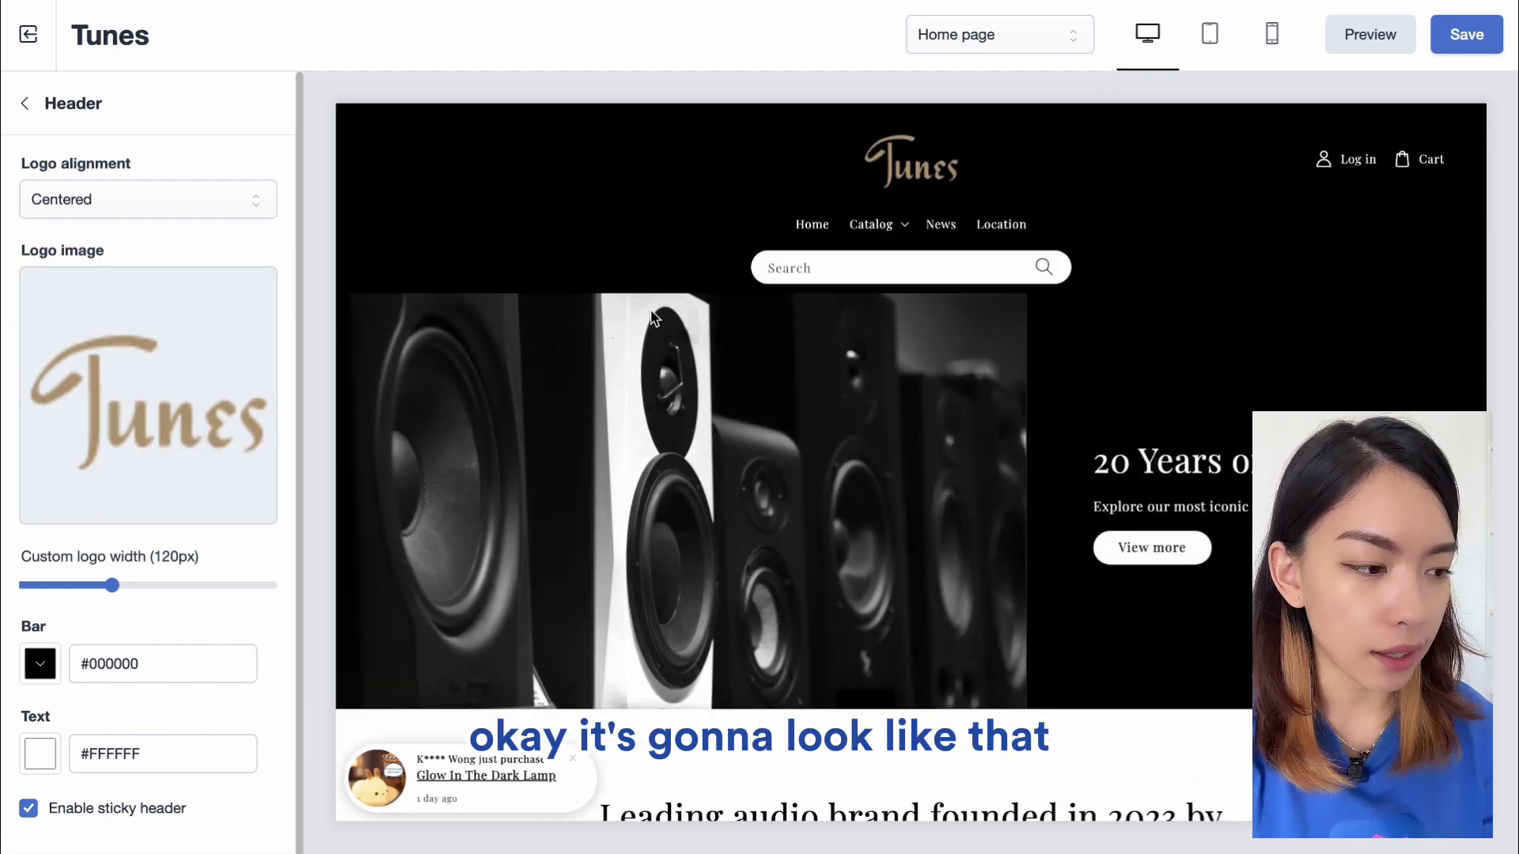
{"action": "left_click", "coordinate": [111, 210]}
{"action": "left_click", "coordinate": [130, 250]}
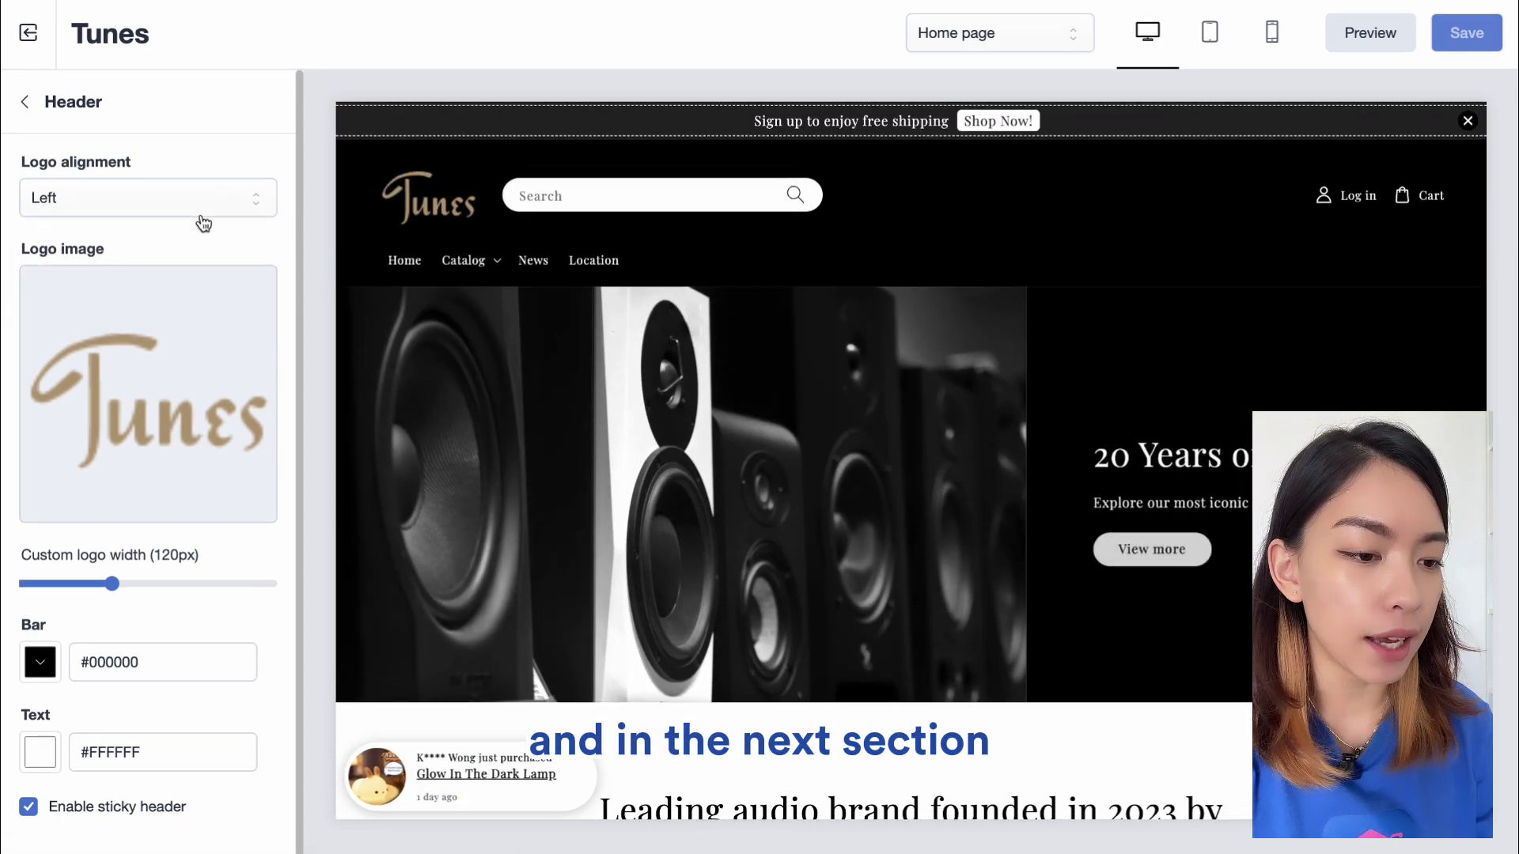
- Replace the header's logo image with the Easy Home Deco logo from the store's general images
{"action": "left_click_drag", "start_coordinate": [115, 248], "coordinate": [4, 257]}
{"action": "mouse_move", "coordinate": [200, 403]}
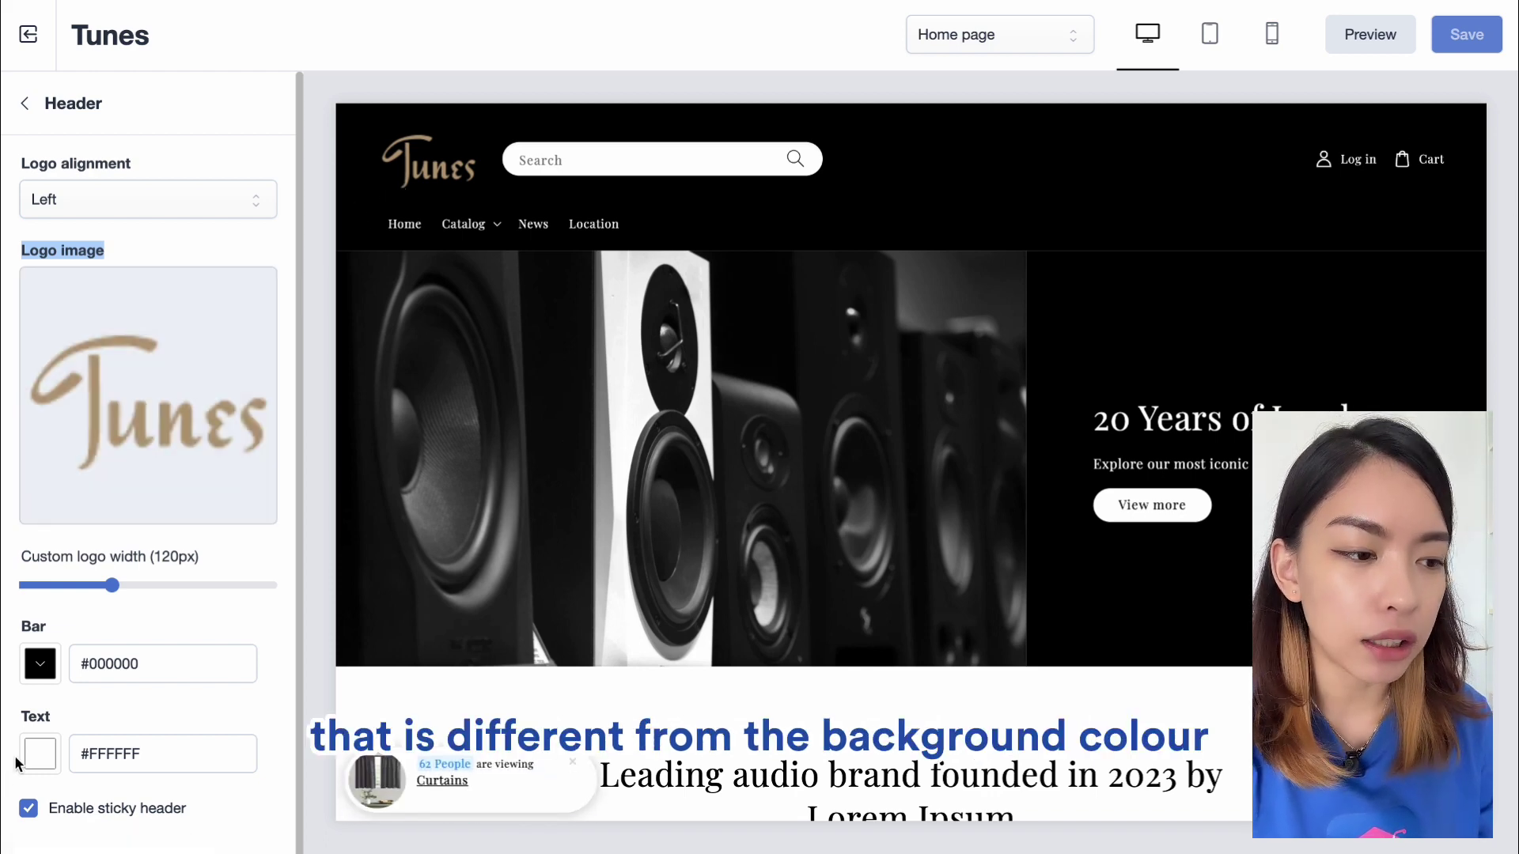
{"action": "left_click", "coordinate": [120, 476]}
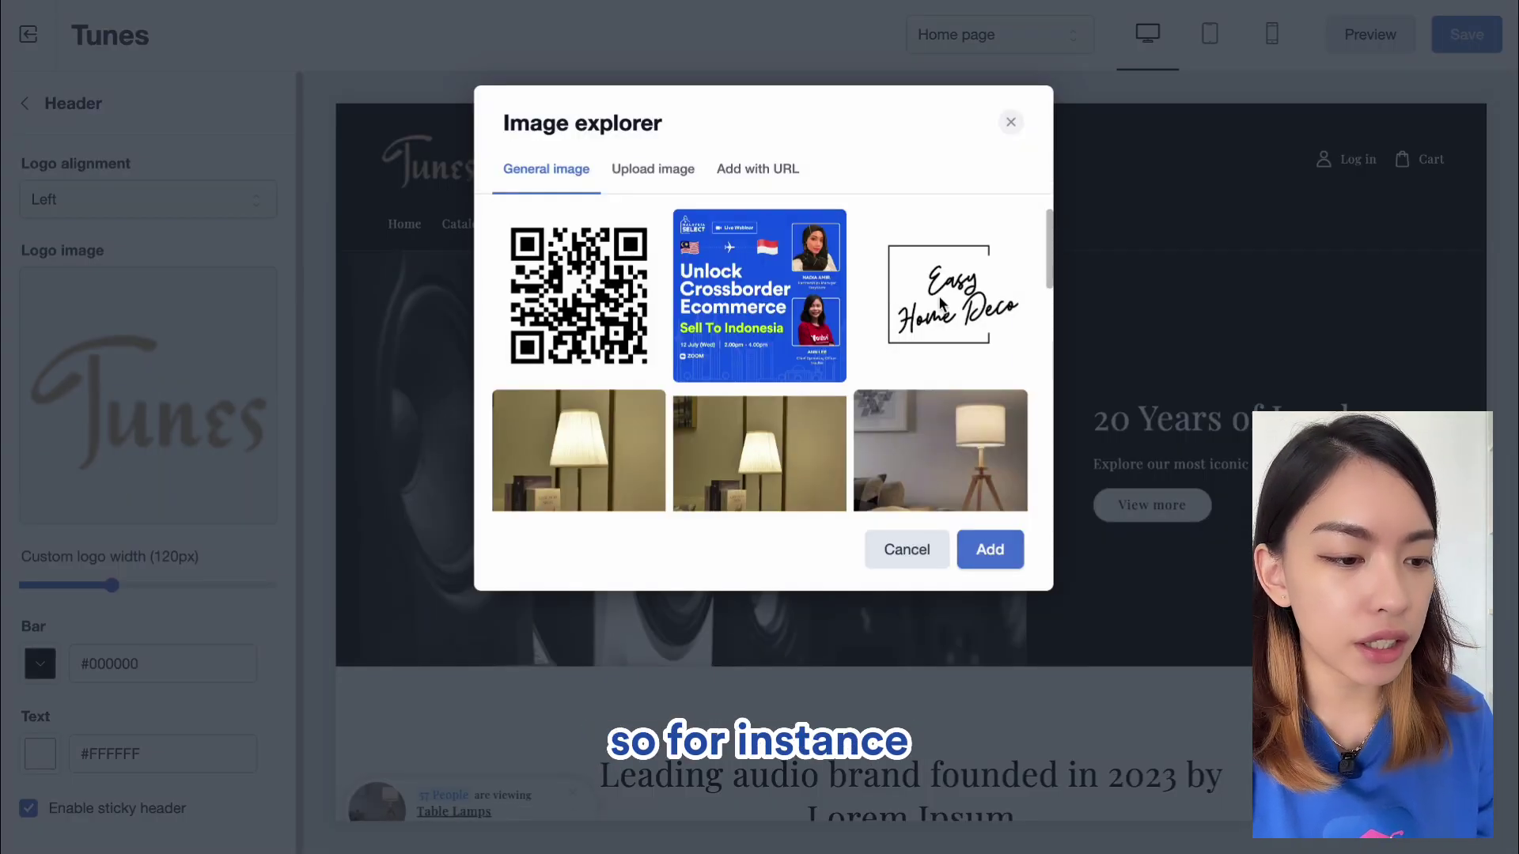
{"action": "left_click", "coordinate": [940, 302]}
{"action": "left_click", "coordinate": [989, 549]}
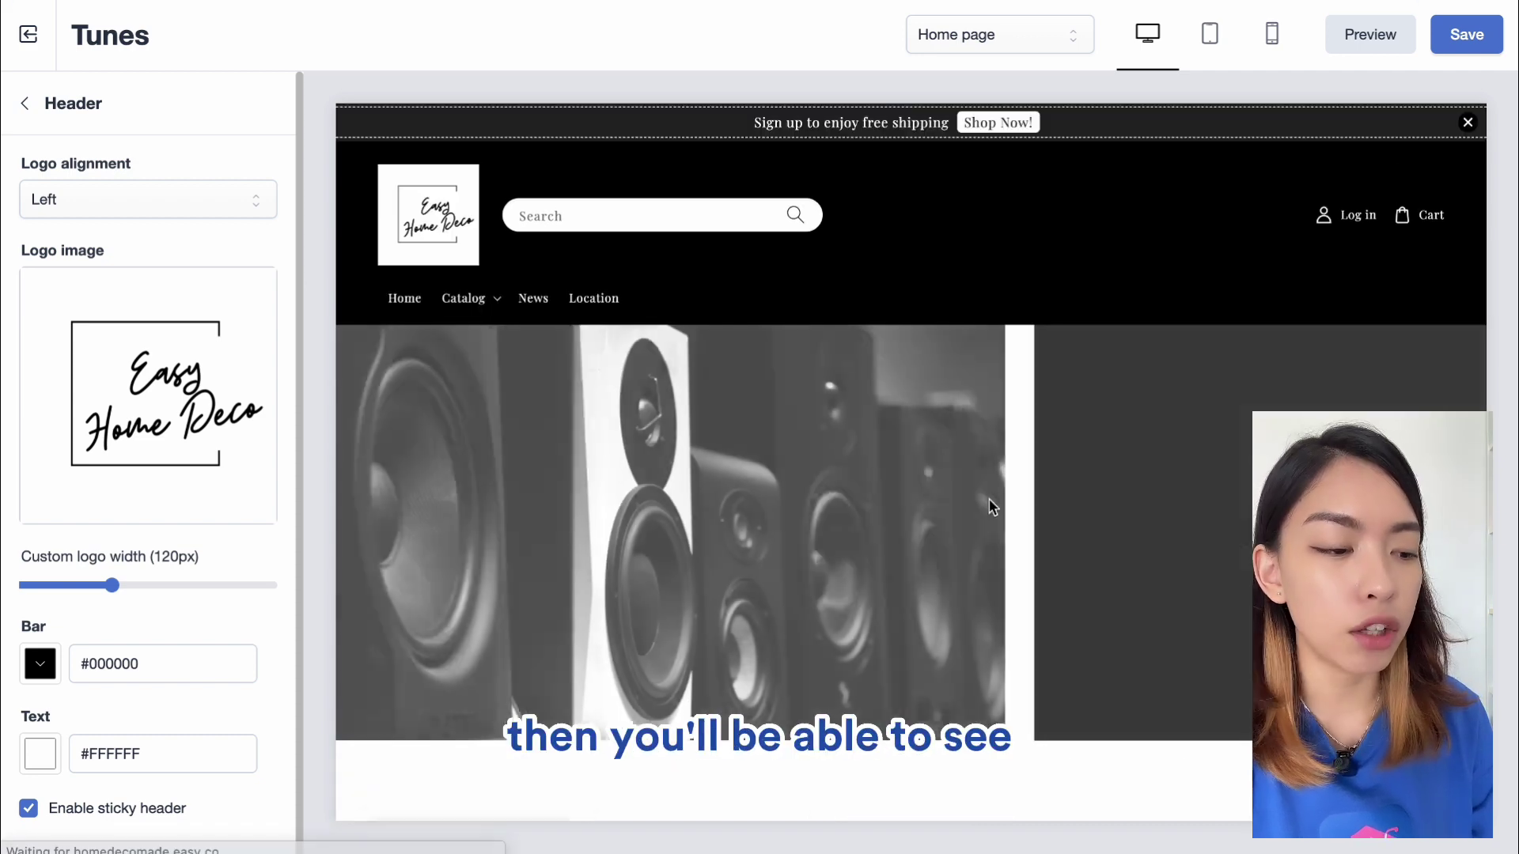
- Set the header's bar colour to white (#FFFFFF) and check the result in the page preview
{"action": "mouse_move", "coordinate": [164, 365]}
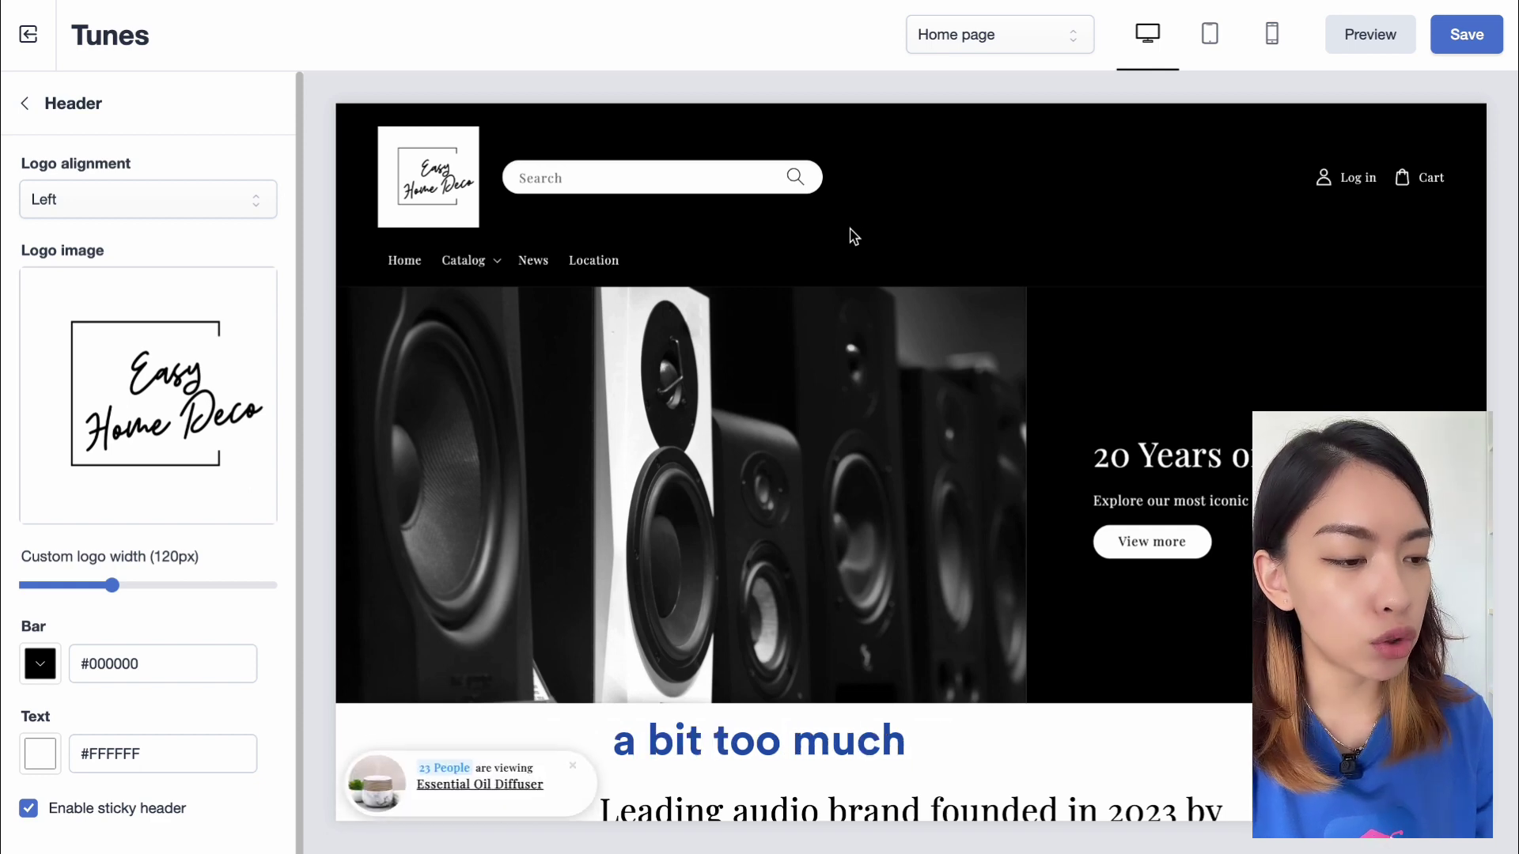
{"action": "left_click", "coordinate": [40, 663]}
{"action": "left_click_drag", "start_coordinate": [119, 574], "coordinate": [5, 376]}
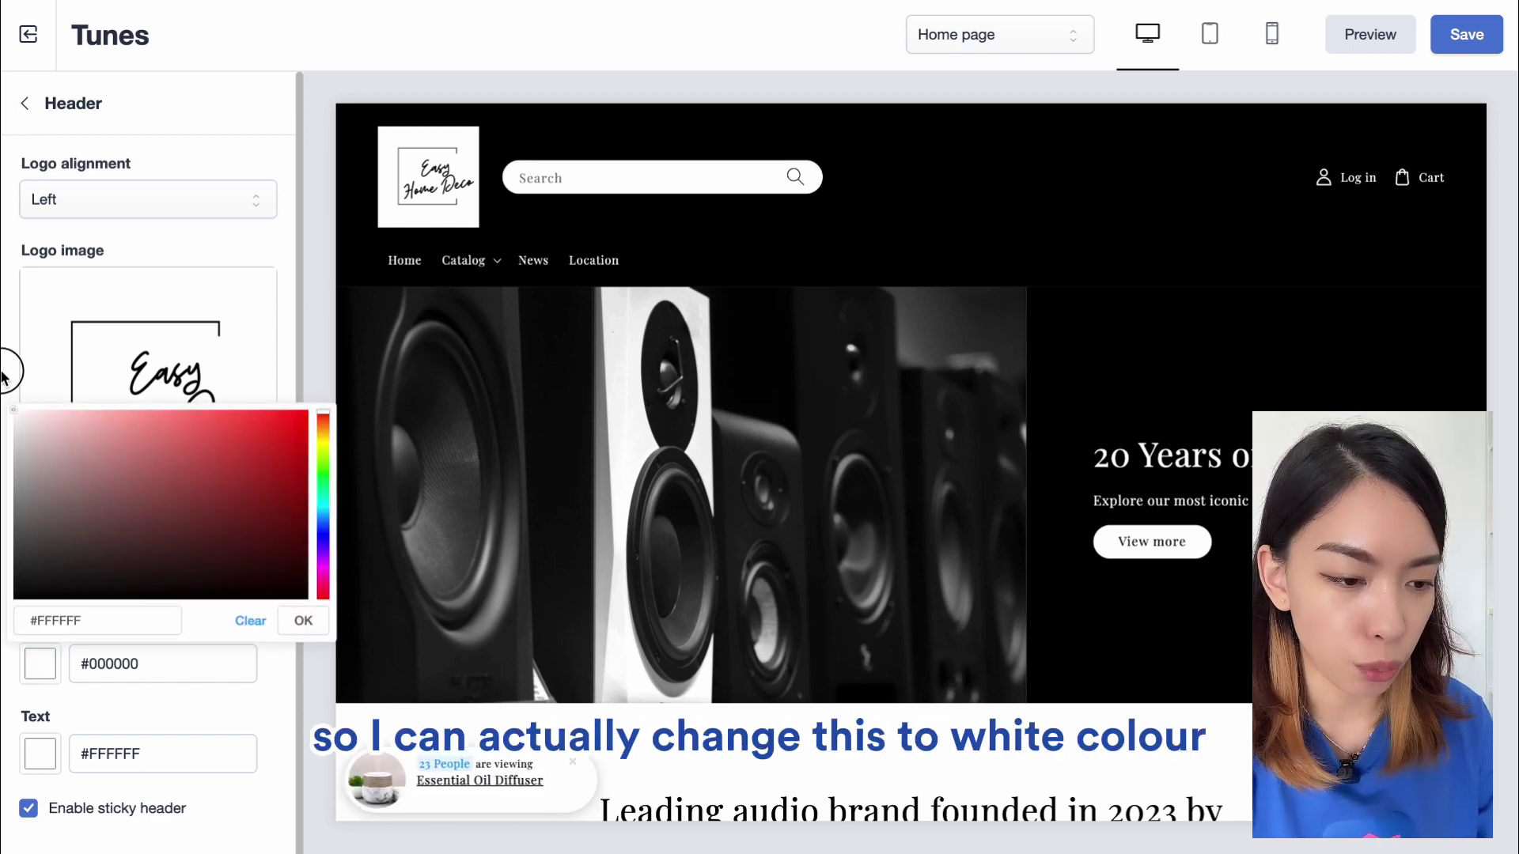
{"action": "left_click", "coordinate": [315, 613]}
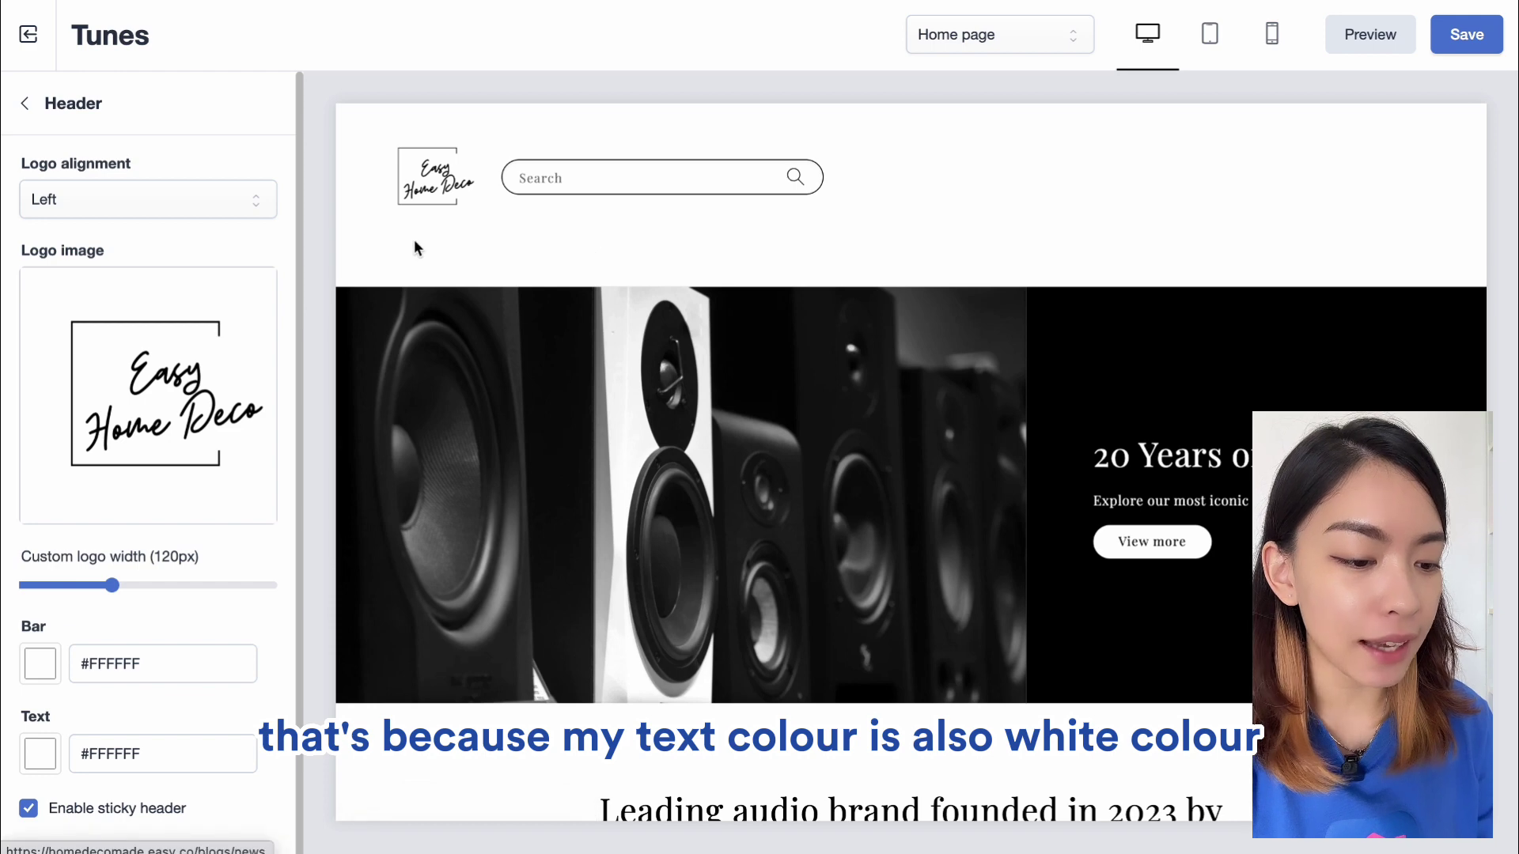
{"action": "scroll", "coordinate": [1174, 225], "scroll_direction": "down", "scroll_amount": 1}
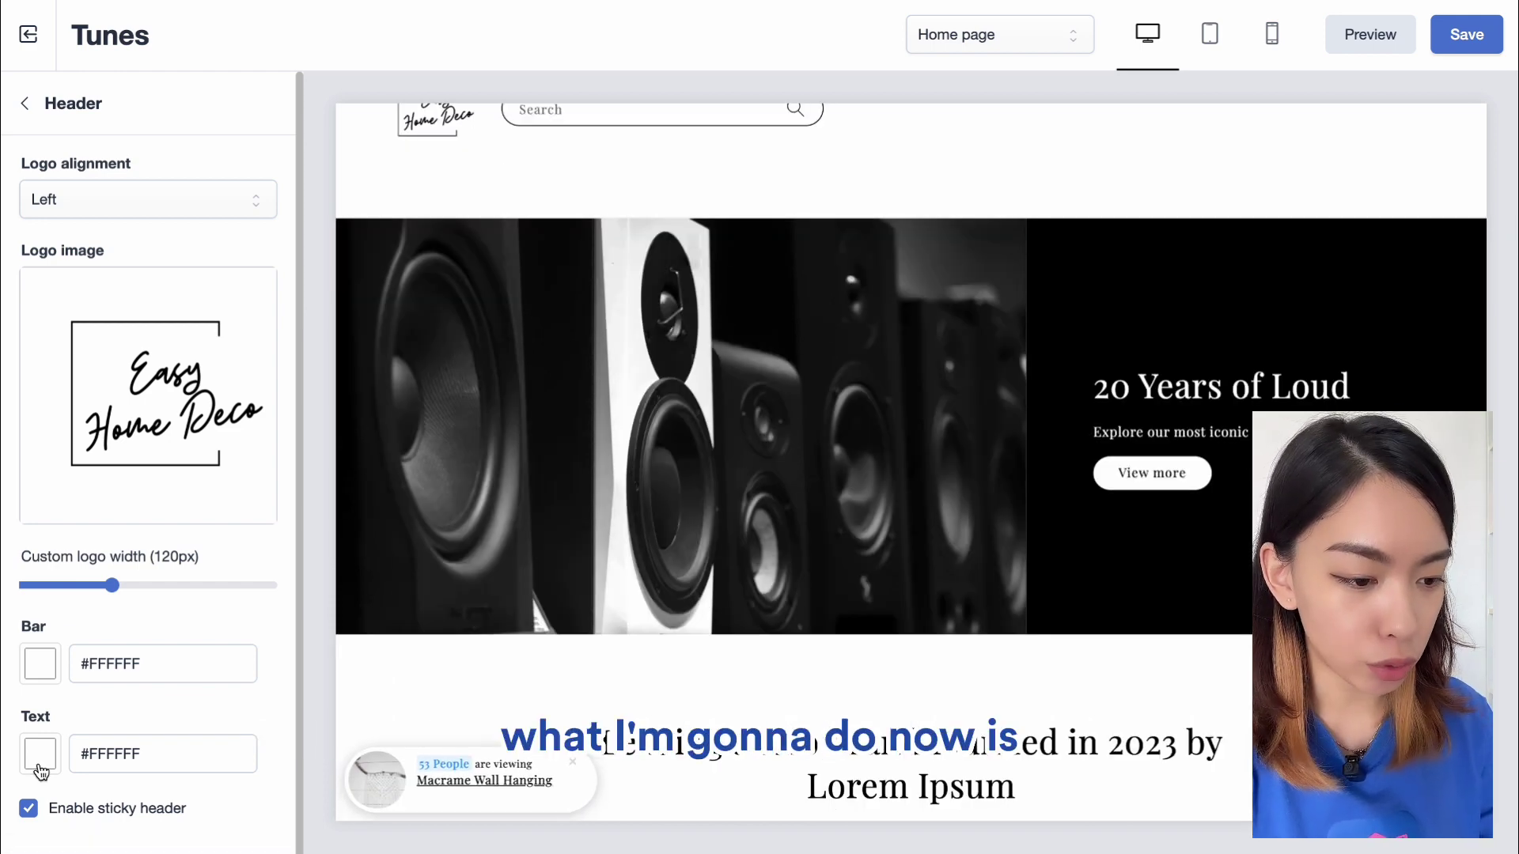
- Set the header's text colour to black (#000000) and check the sticky header on the store preview page
{"action": "left_click", "coordinate": [41, 771]}
{"action": "left_click", "coordinate": [197, 577]}
{"action": "left_click_drag", "start_coordinate": [197, 576], "coordinate": [13, 690]}
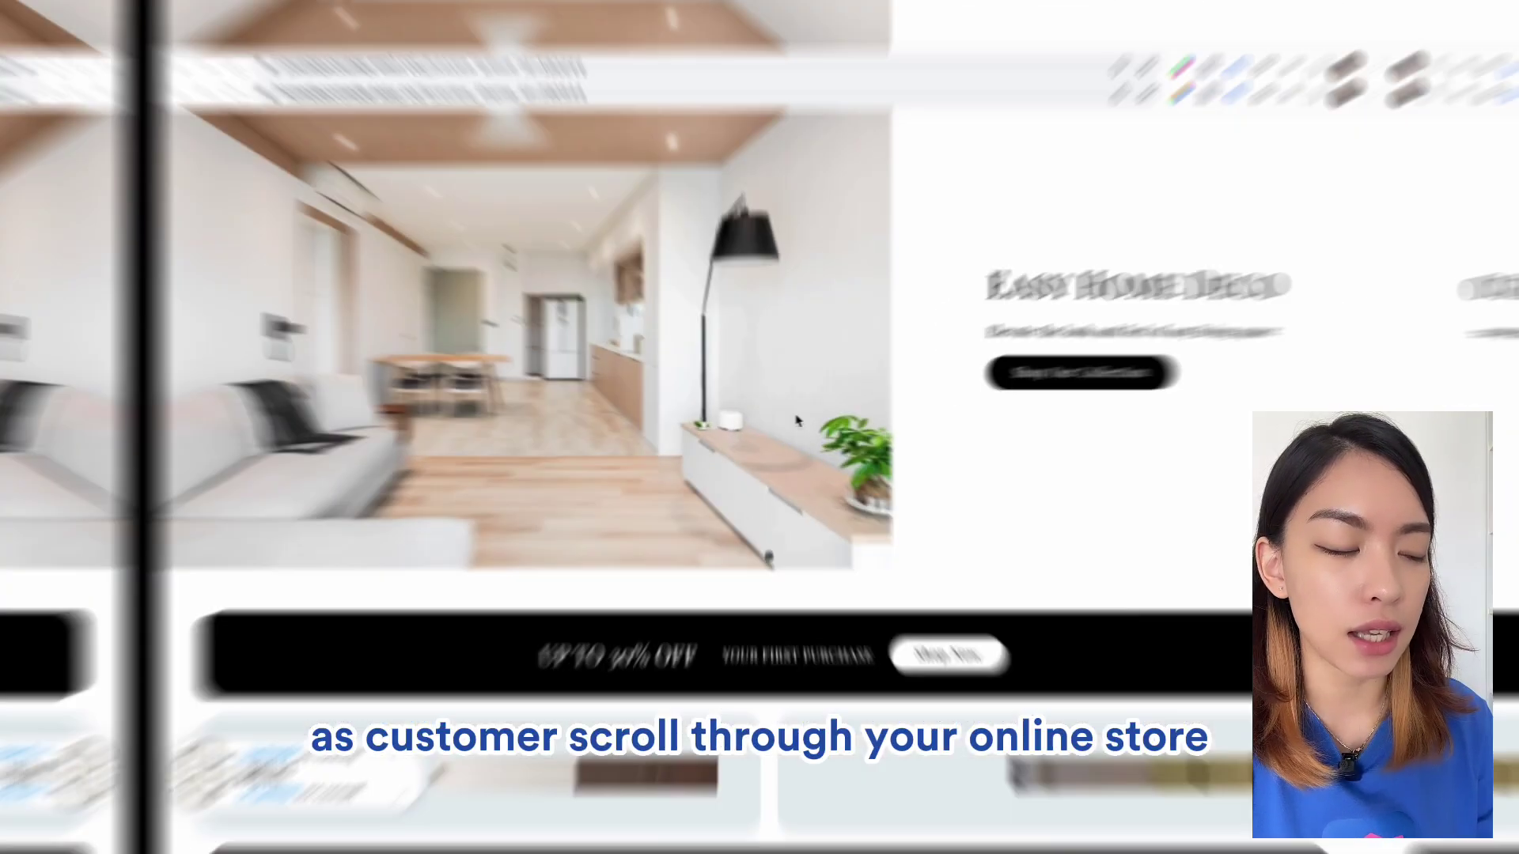
{"action": "scroll", "coordinate": [804, 417], "scroll_direction": "down", "scroll_amount": 3}
{"action": "scroll", "coordinate": [803, 415], "scroll_direction": "down", "scroll_amount": 5}
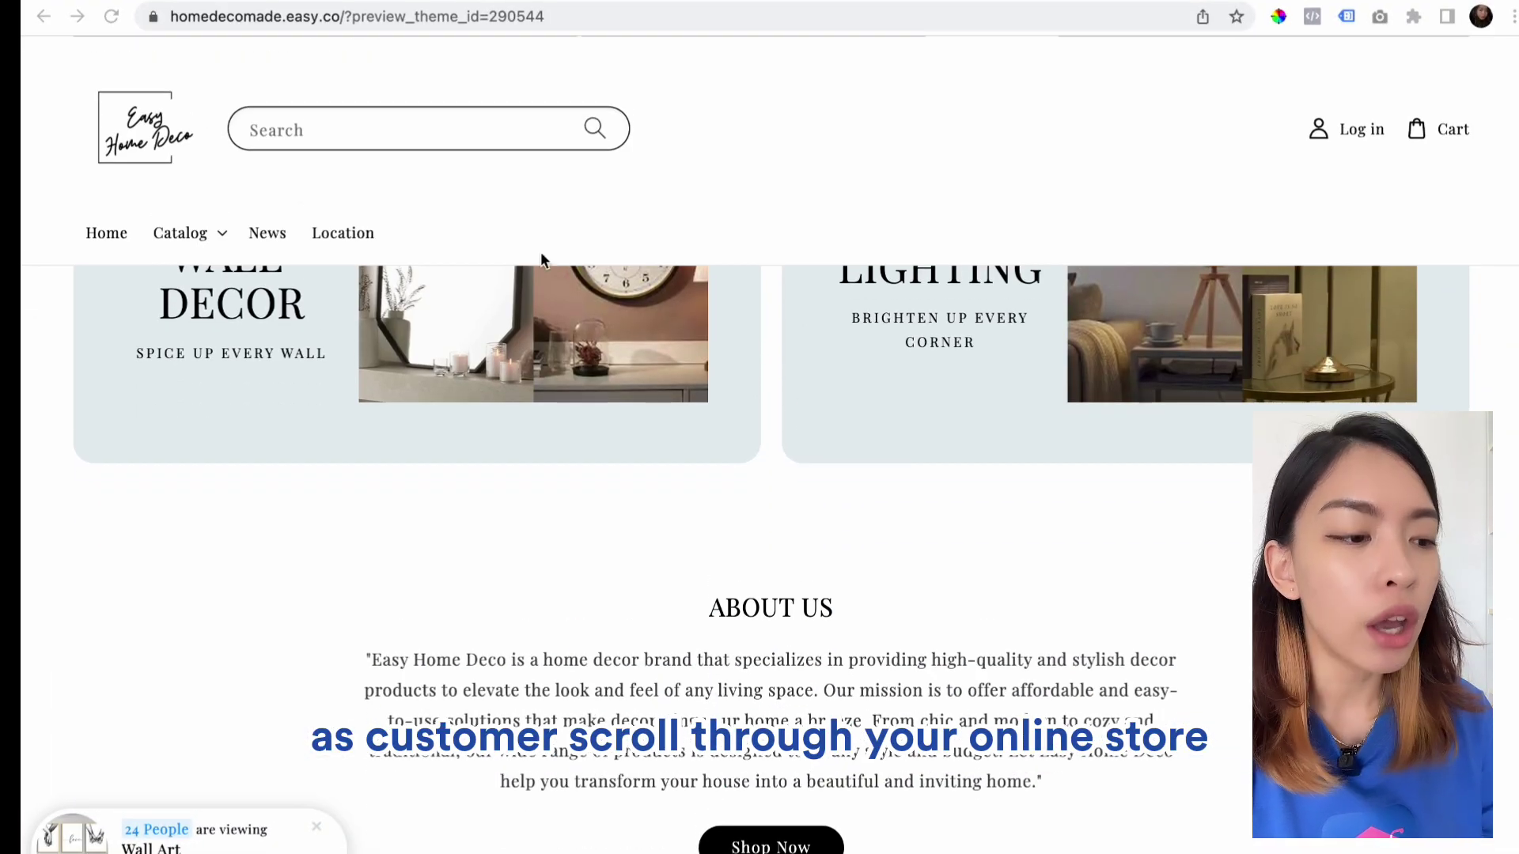
{"action": "scroll", "coordinate": [609, 566], "scroll_direction": "down", "scroll_amount": 10}
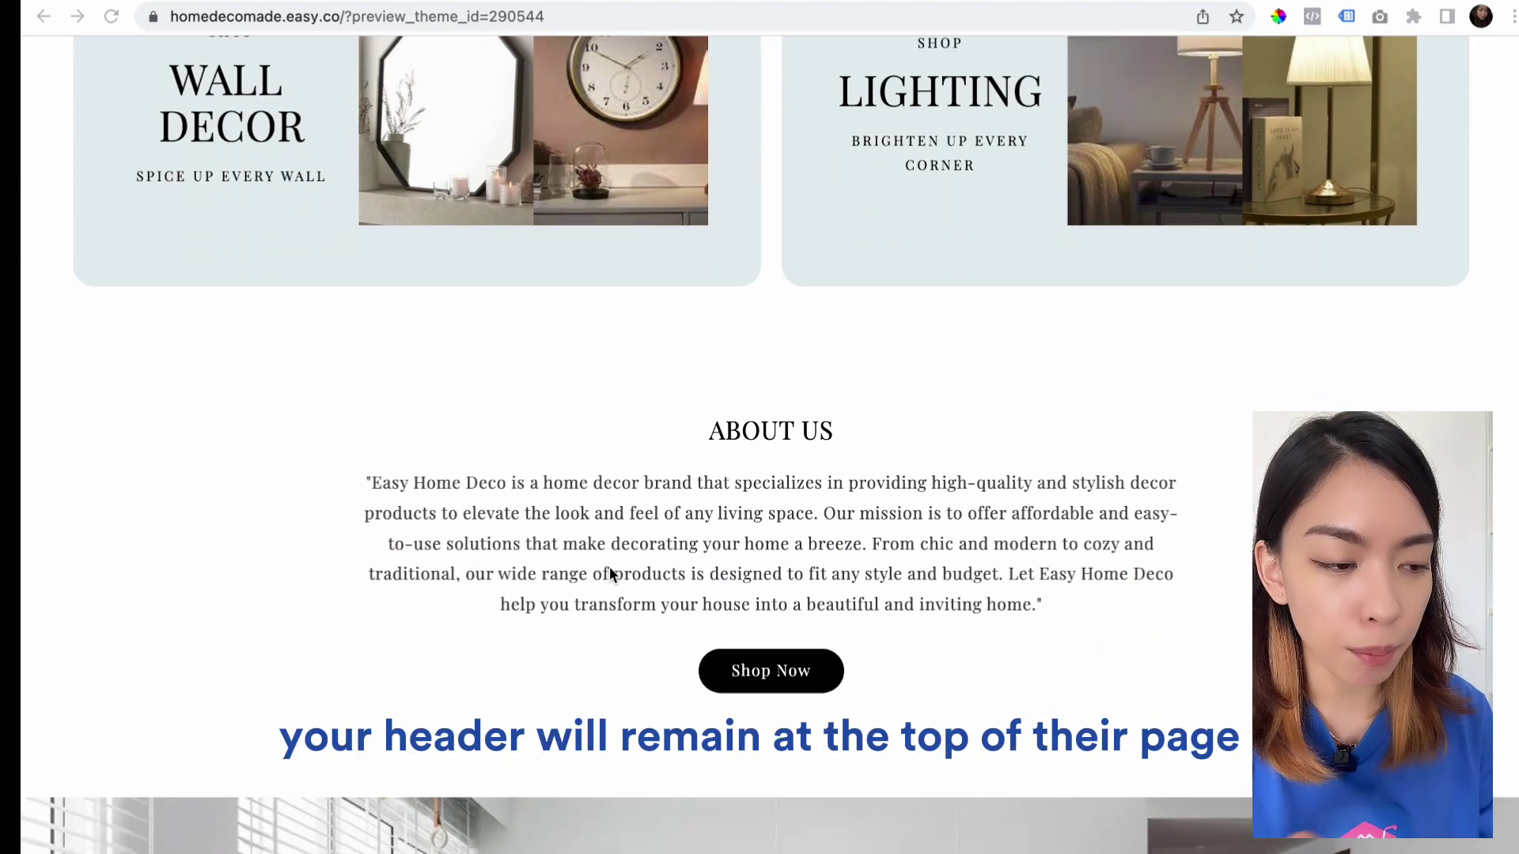
{"action": "scroll", "coordinate": [609, 566], "scroll_direction": "up", "scroll_amount": 1}
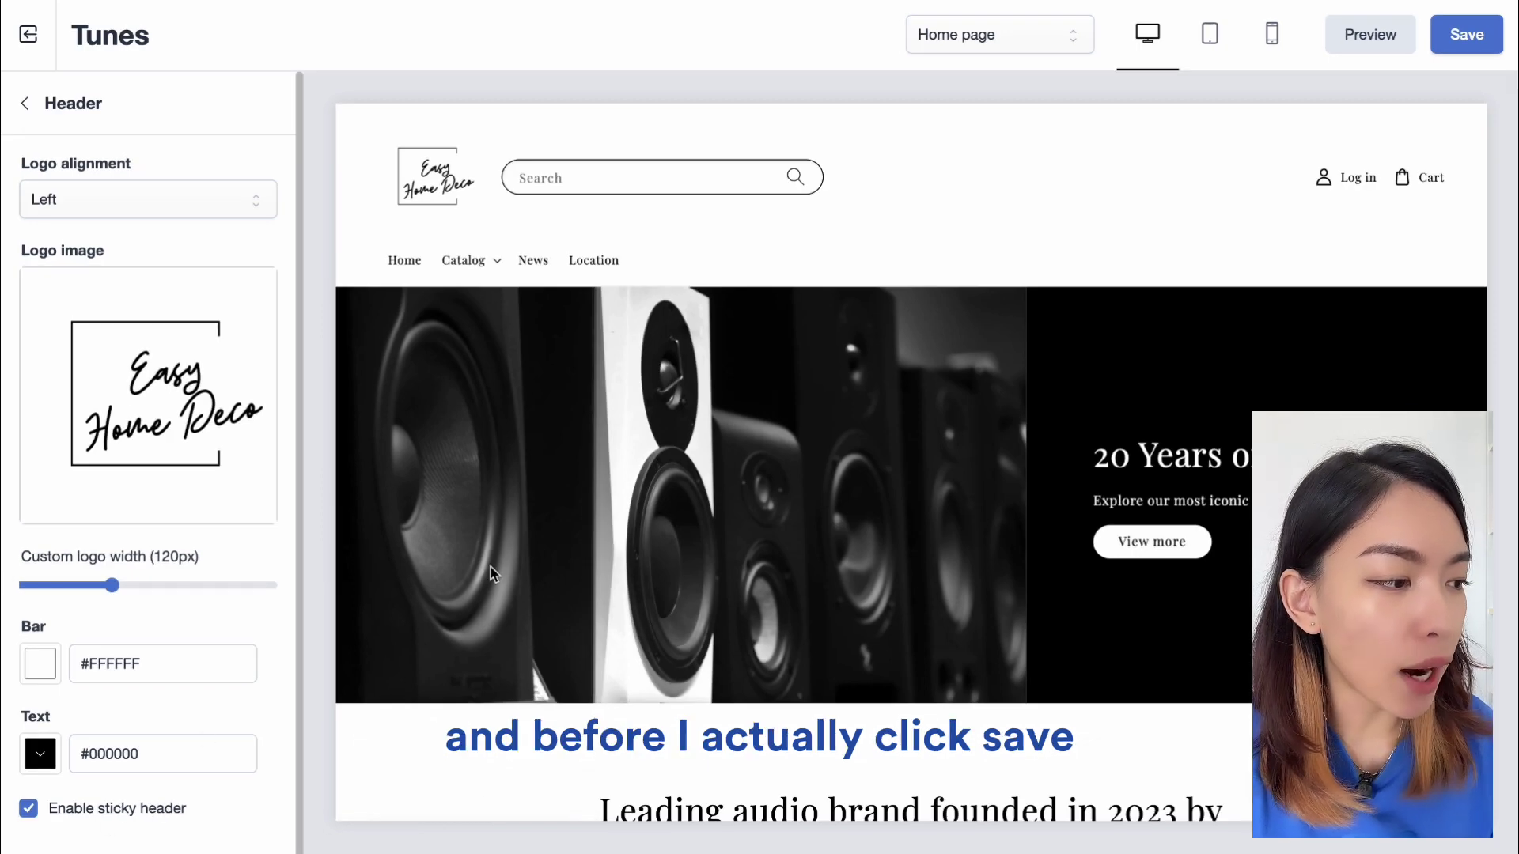
- Check how the home page and its header look in the tablet and mobile views
{"action": "left_click", "coordinate": [1205, 60]}
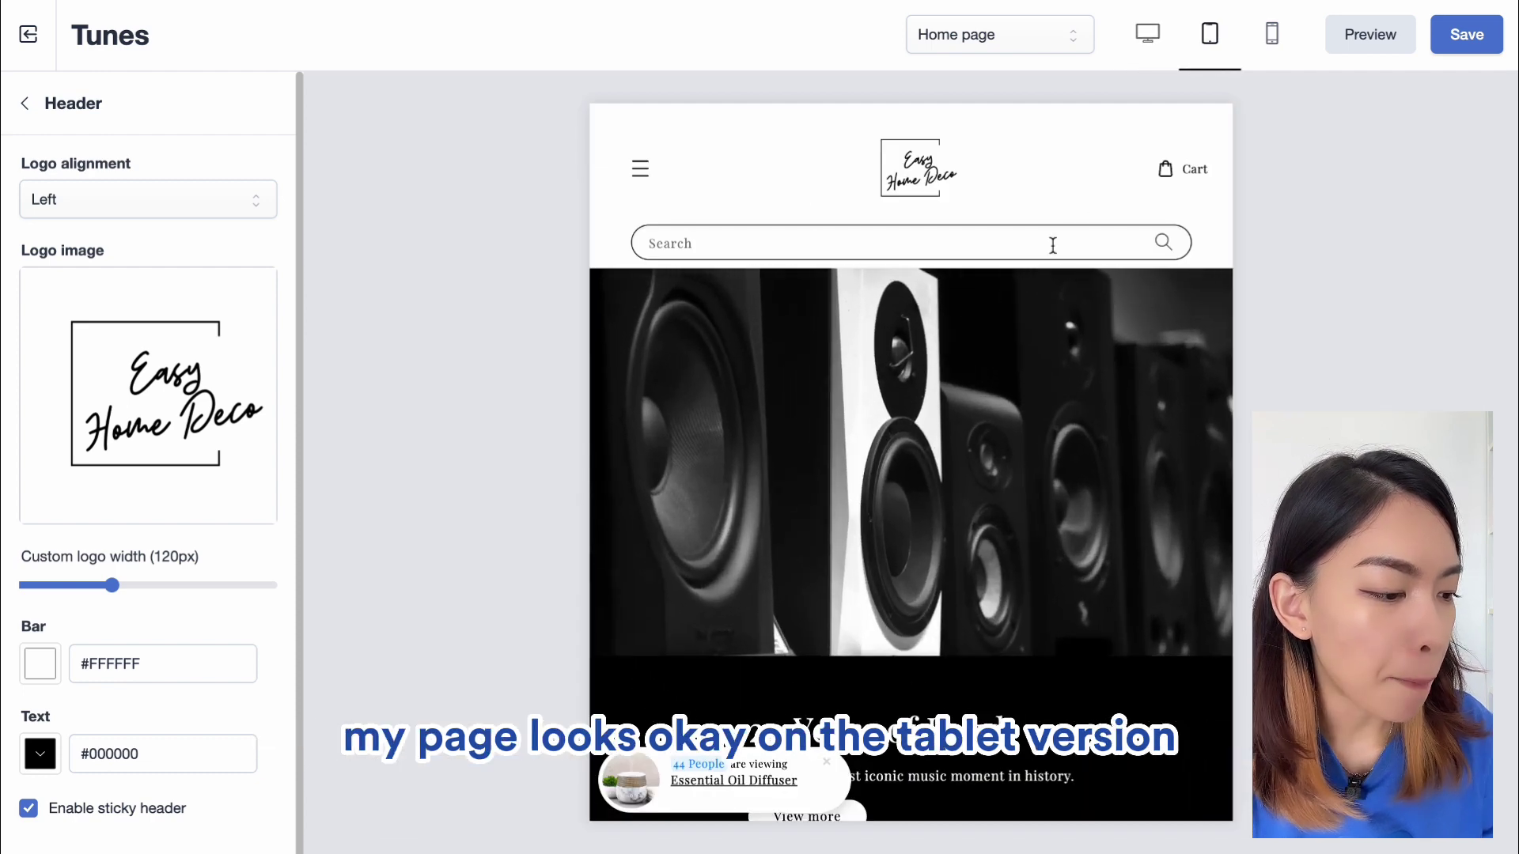
{"action": "scroll", "coordinate": [1036, 319], "scroll_direction": "down", "scroll_amount": 2}
{"action": "scroll", "coordinate": [1036, 319], "scroll_direction": "down", "scroll_amount": 2}
{"action": "scroll", "coordinate": [1036, 320], "scroll_direction": "up", "scroll_amount": 5}
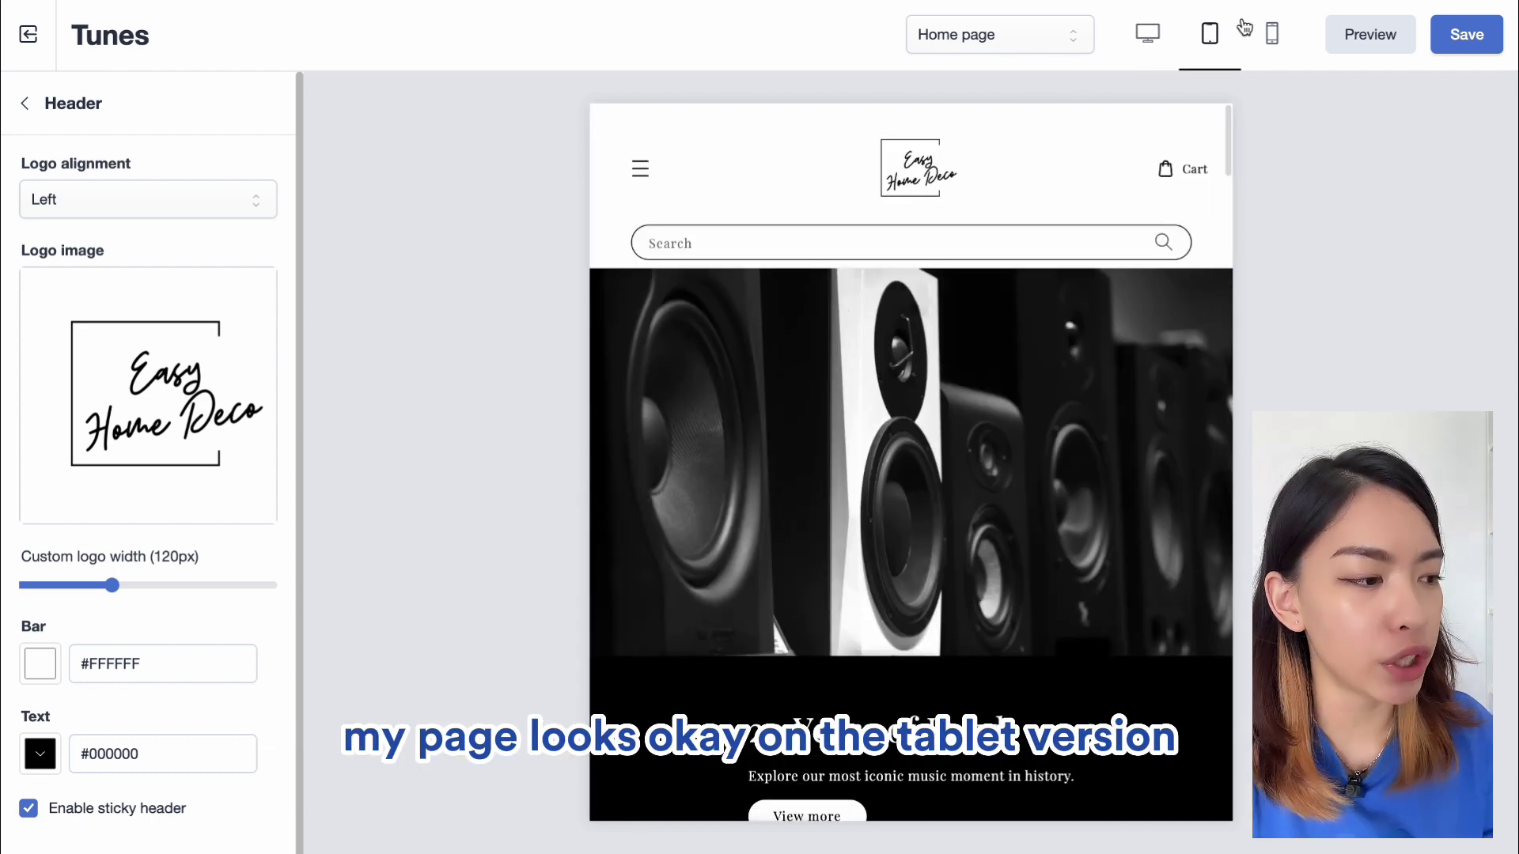
{"action": "left_click", "coordinate": [1273, 35]}
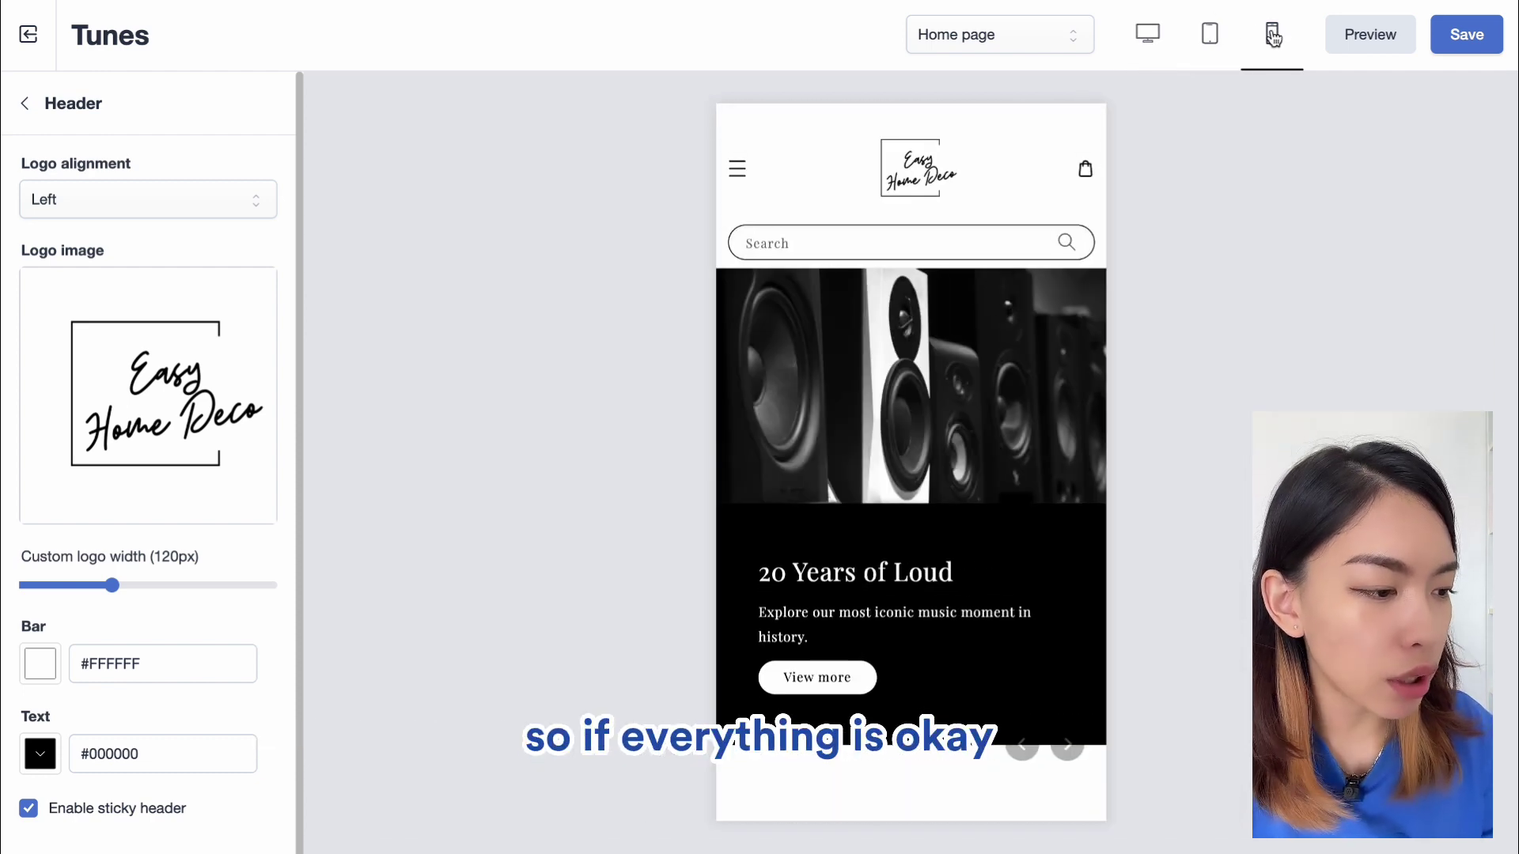
{"action": "scroll", "coordinate": [787, 797], "scroll_direction": "down", "scroll_amount": 10}
{"action": "scroll", "coordinate": [787, 797], "scroll_direction": "up", "scroll_amount": 10}
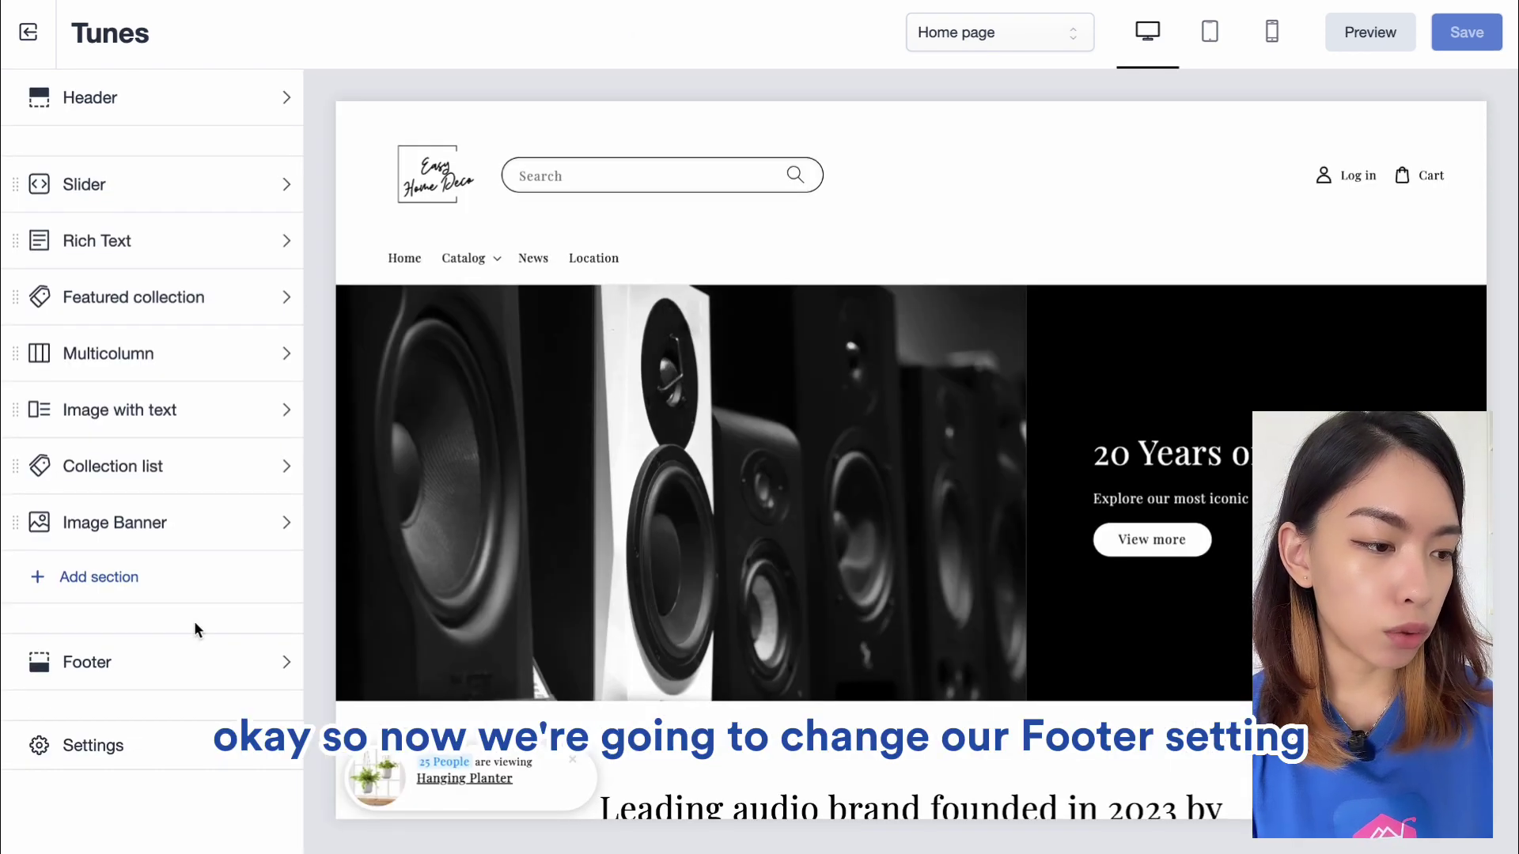
- In the Footer settings, change the Social media block's heading to "Our Social Media"
{"action": "left_click", "coordinate": [183, 667]}
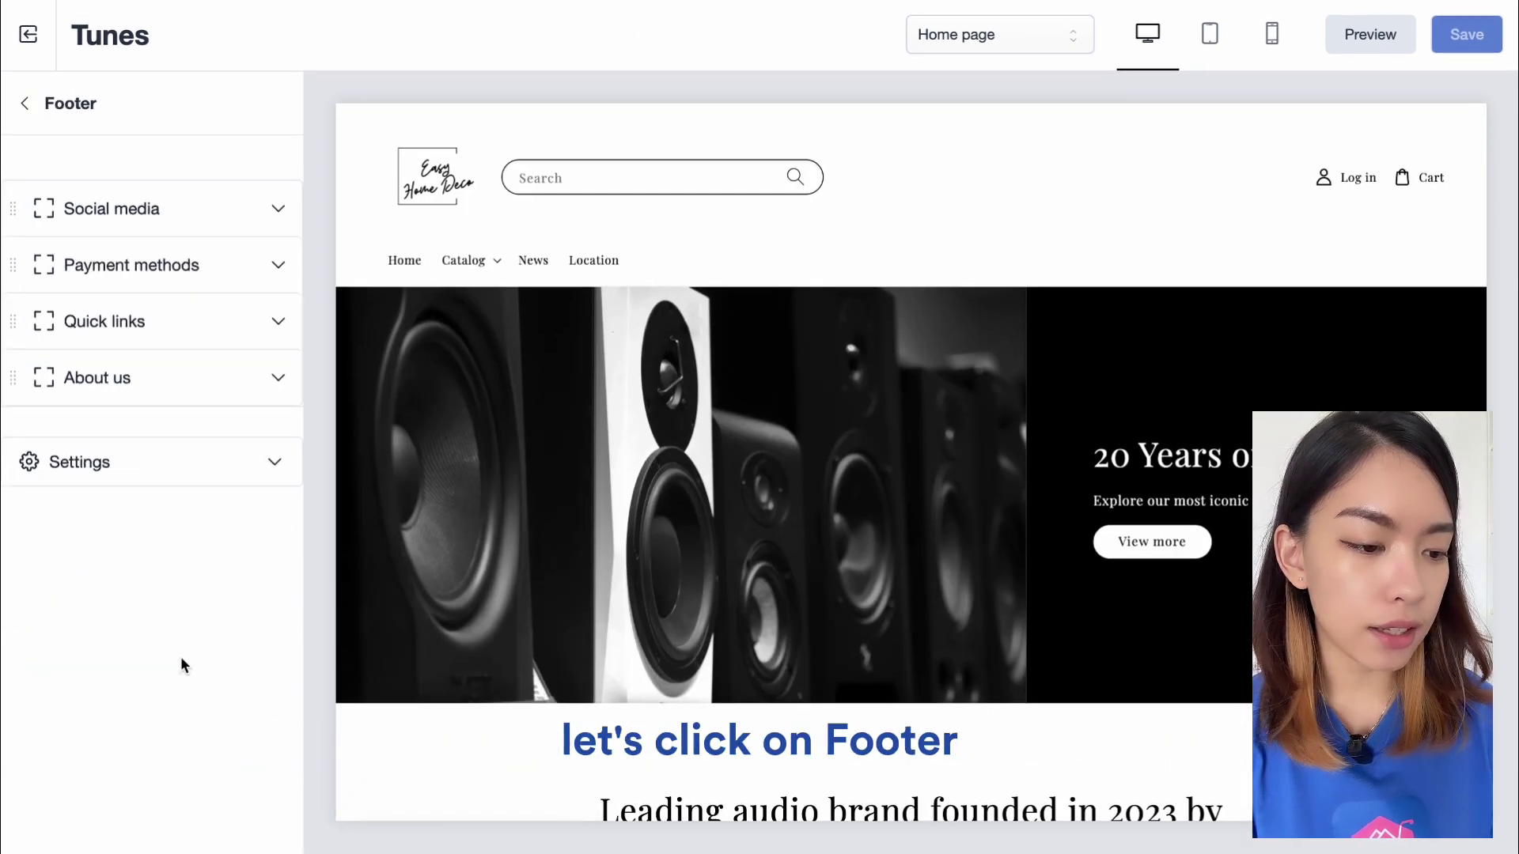
{"action": "scroll", "coordinate": [801, 275], "scroll_direction": "down", "scroll_amount": 10}
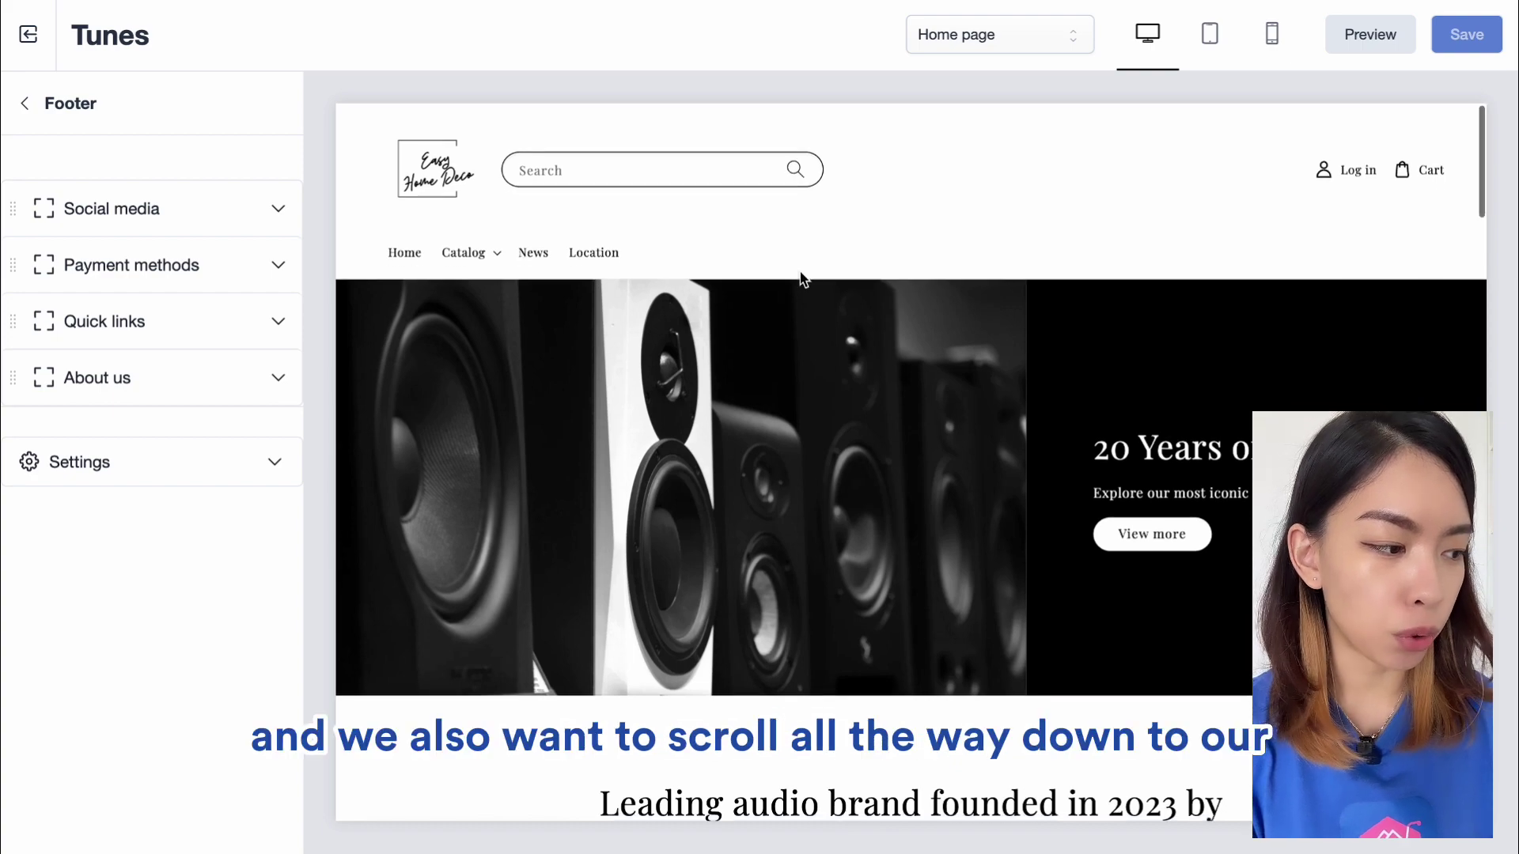
{"action": "scroll", "coordinate": [800, 272], "scroll_direction": "down", "scroll_amount": 15}
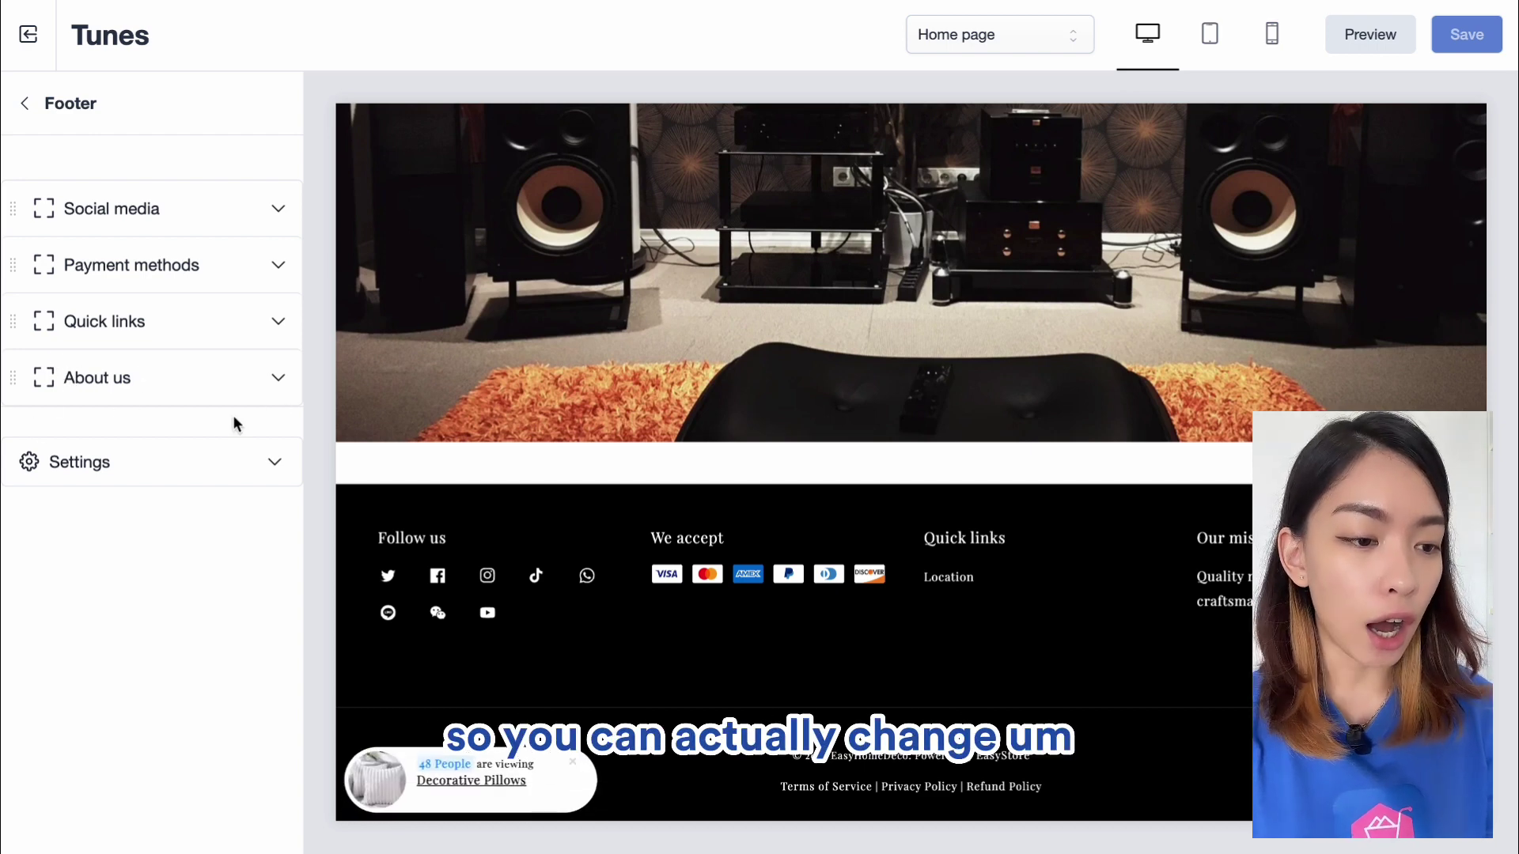
{"action": "left_click", "coordinate": [210, 217]}
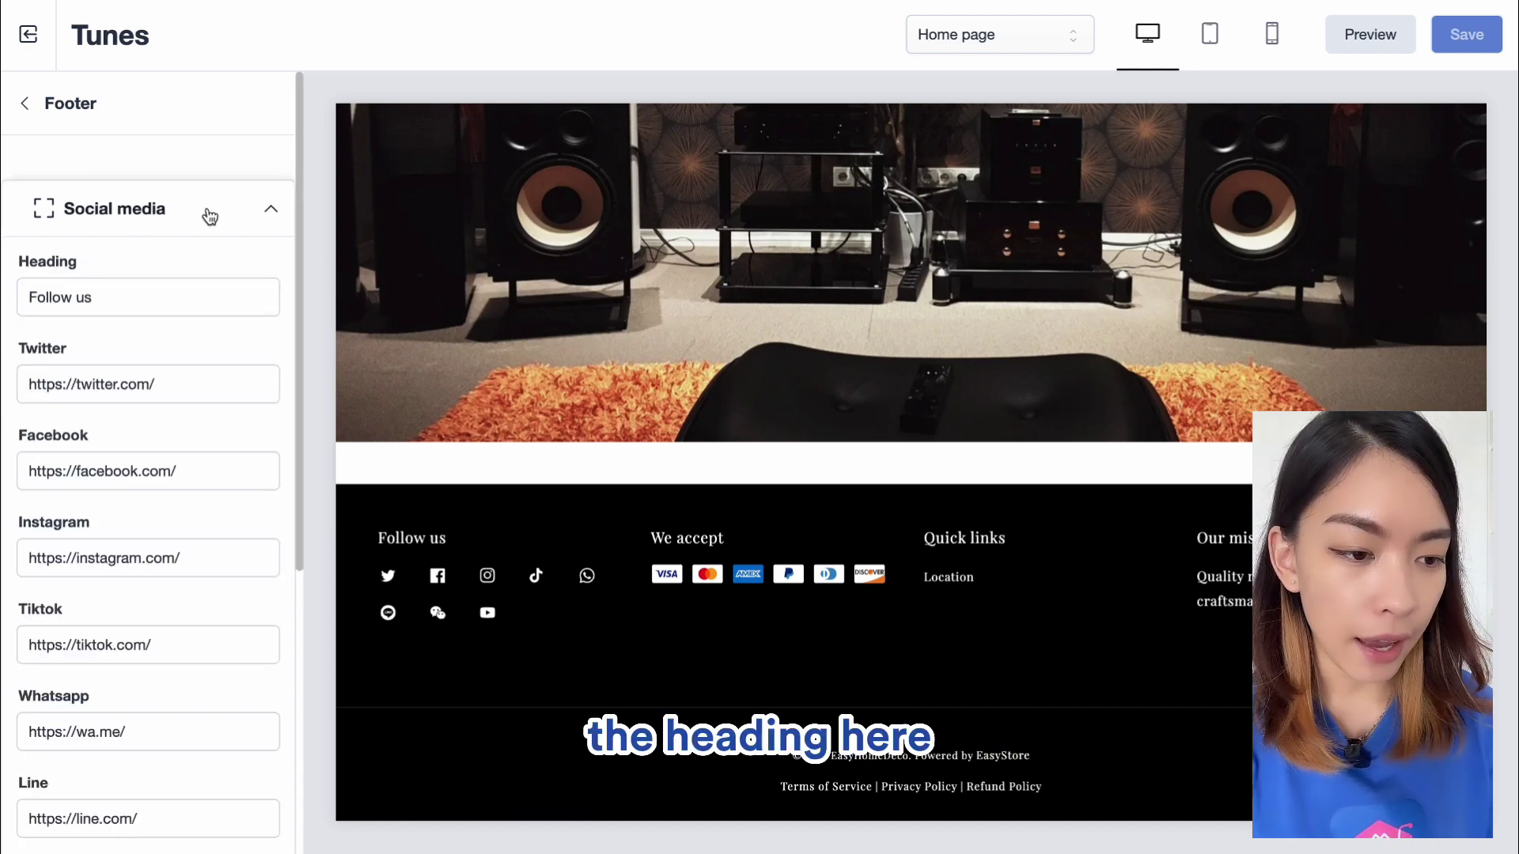
{"action": "scroll", "coordinate": [165, 334], "scroll_direction": "down", "scroll_amount": 1}
{"action": "left_click", "coordinate": [95, 251]}
{"action": "key", "text": "ctrl+a"}
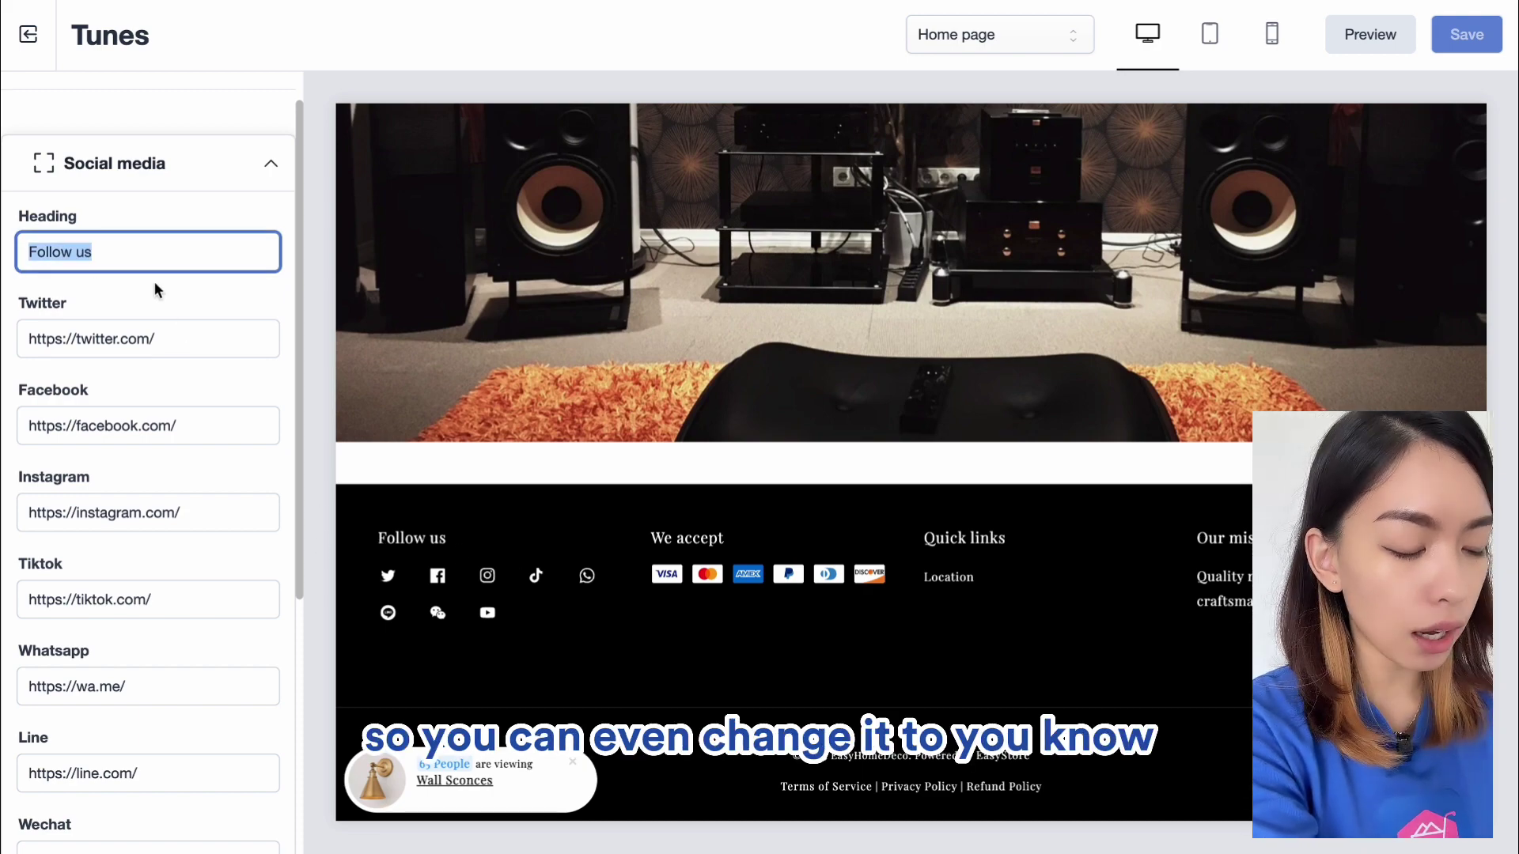
{"action": "type", "text": "Our Social Me"}
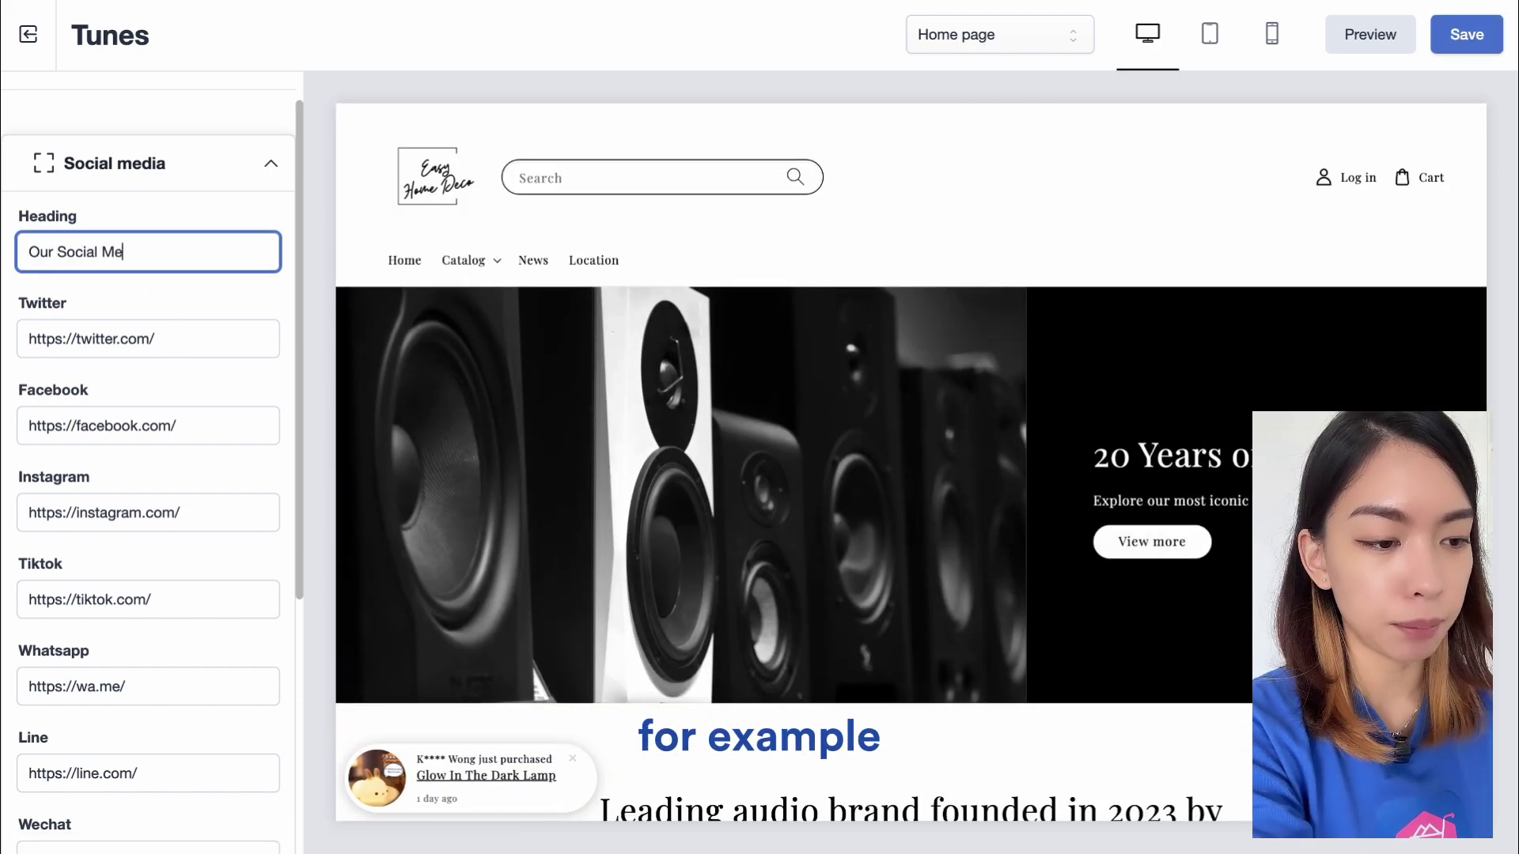
{"action": "type", "text": "dia"}
{"action": "key", "text": "Tab"}
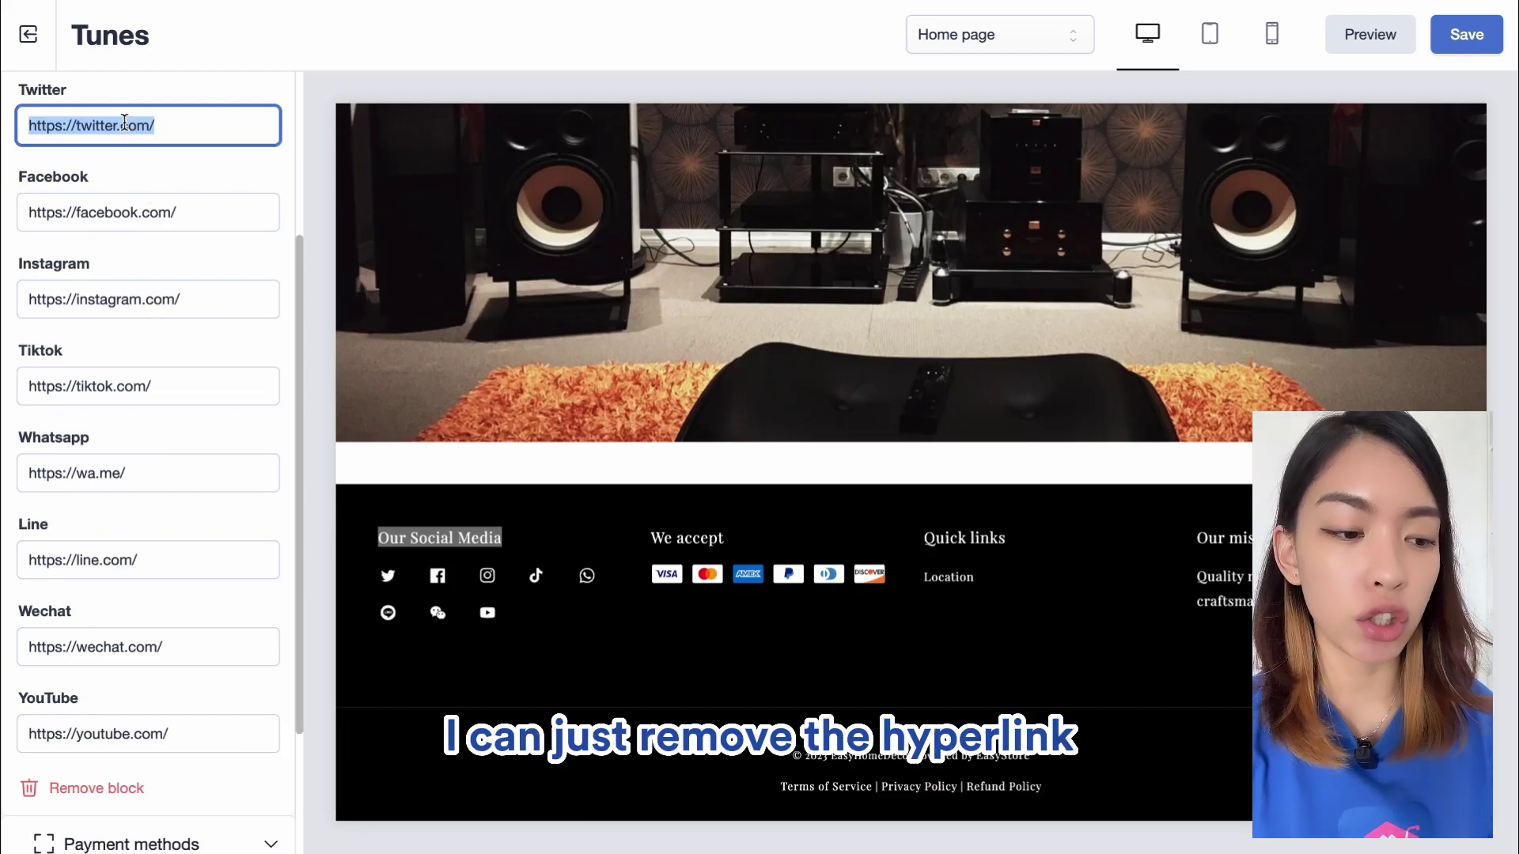
- Remove the Twitter link from the Social media block and check the footer's icons in the preview
{"action": "key", "text": "BackSpace"}
{"action": "left_click", "coordinate": [172, 179]}
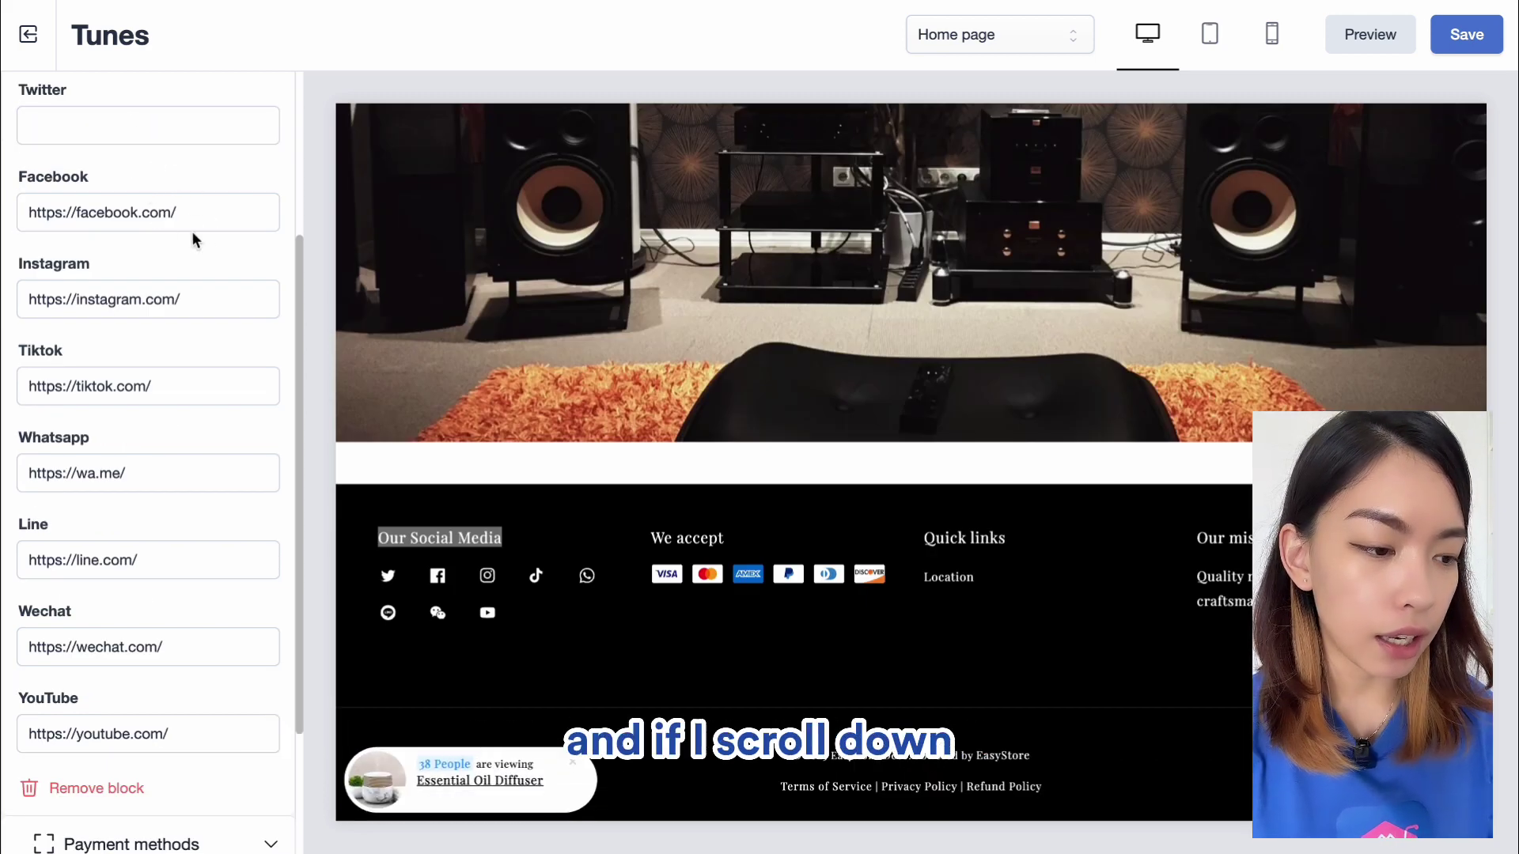
{"action": "scroll", "coordinate": [221, 481], "scroll_direction": "down", "scroll_amount": 1}
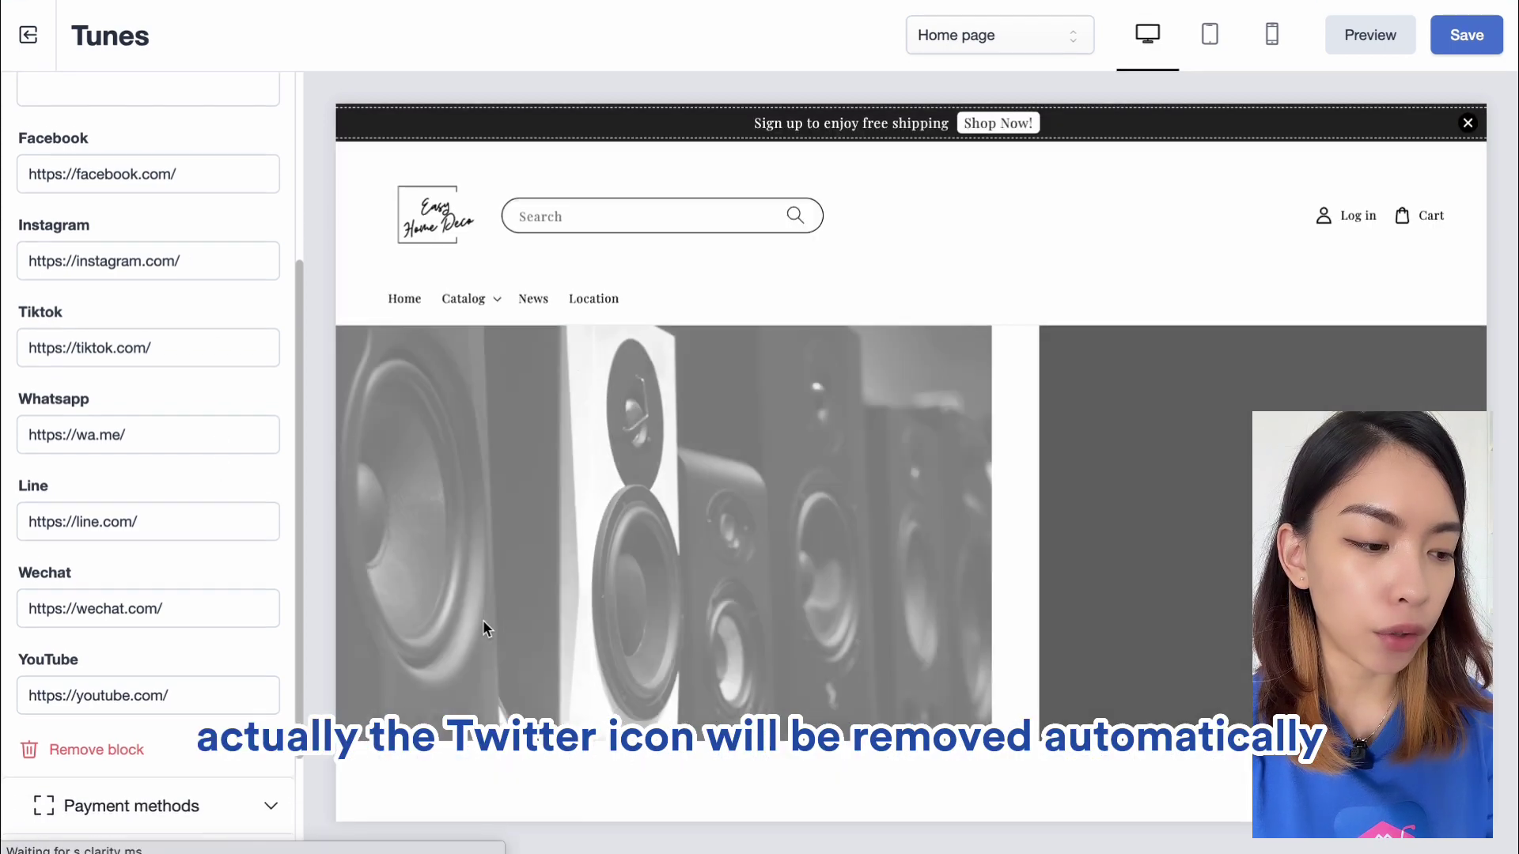
{"action": "scroll", "coordinate": [482, 619], "scroll_direction": "down", "scroll_amount": 10}
{"action": "scroll", "coordinate": [483, 623], "scroll_direction": "down", "scroll_amount": 10}
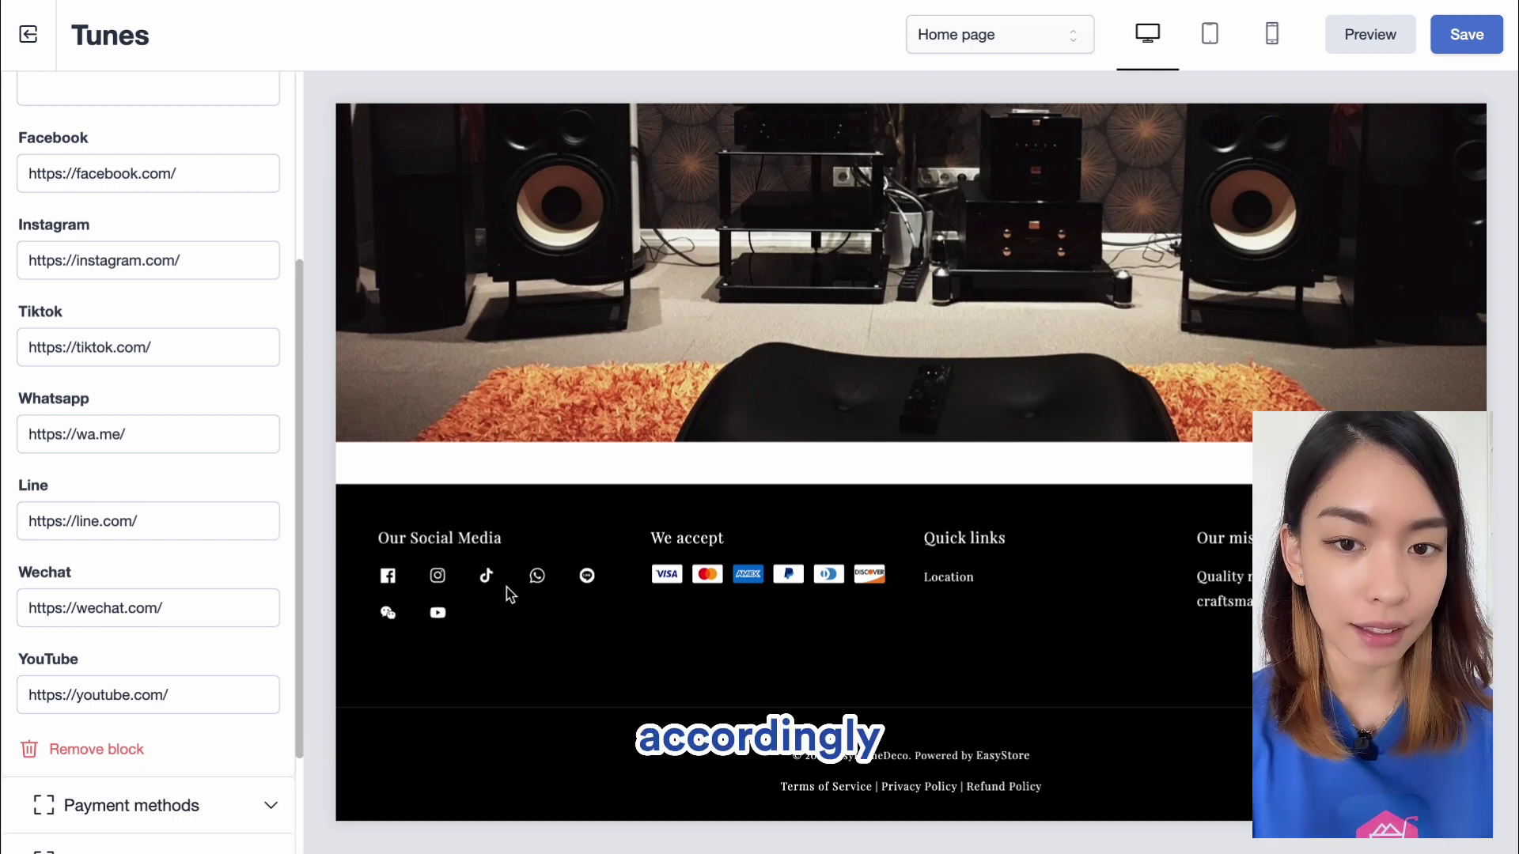
- Change the heading of the footer's Payment methods block to "Our Payment Methods"
{"action": "left_click", "coordinate": [98, 114]}
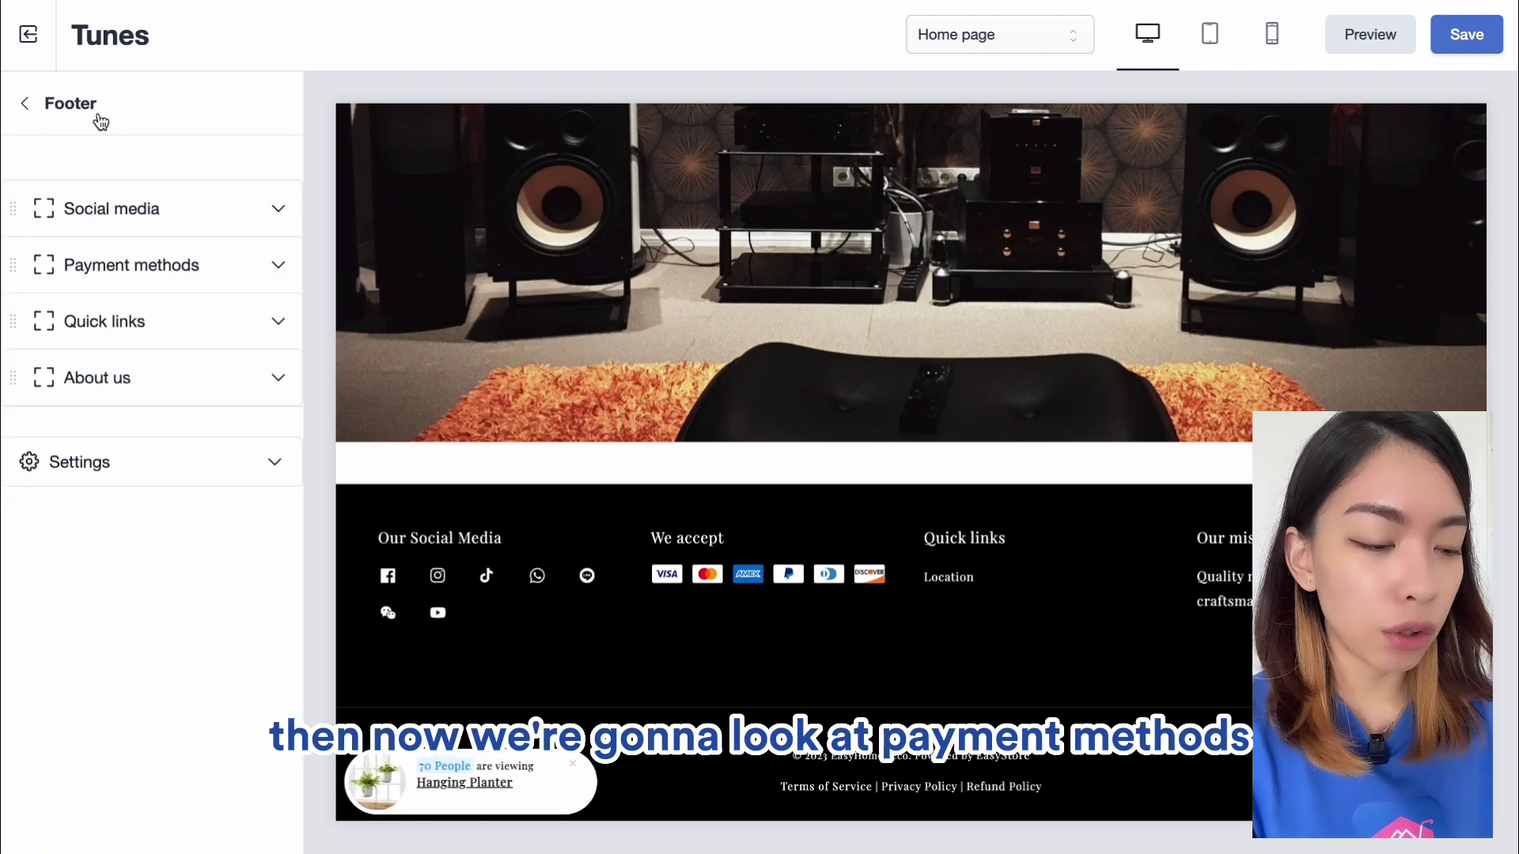
{"action": "left_click", "coordinate": [150, 272]}
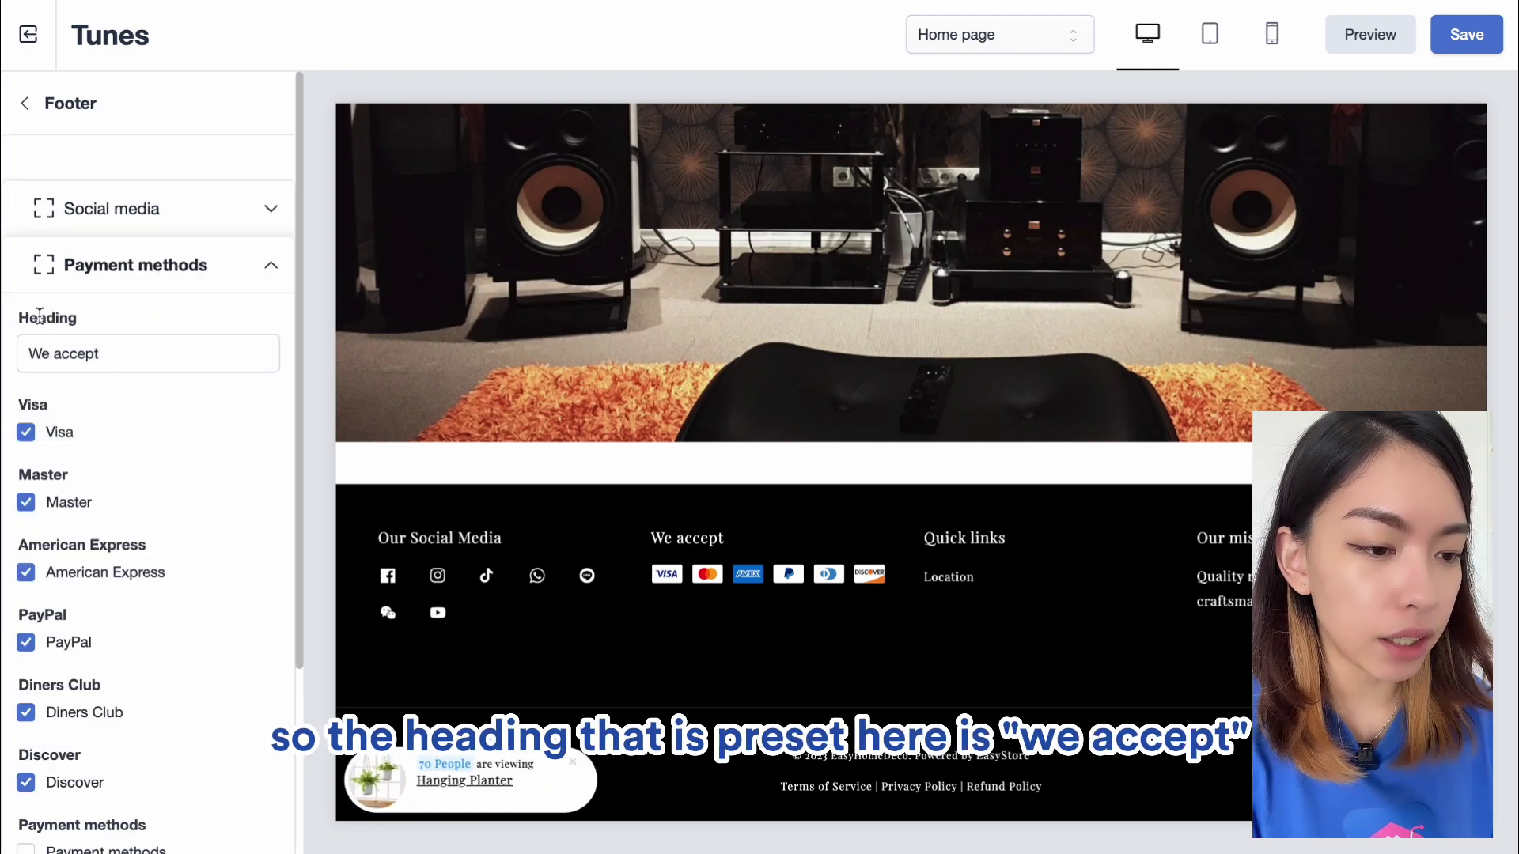
{"action": "scroll", "coordinate": [40, 316], "scroll_direction": "down", "scroll_amount": 1}
{"action": "triple_click", "coordinate": [151, 275]}
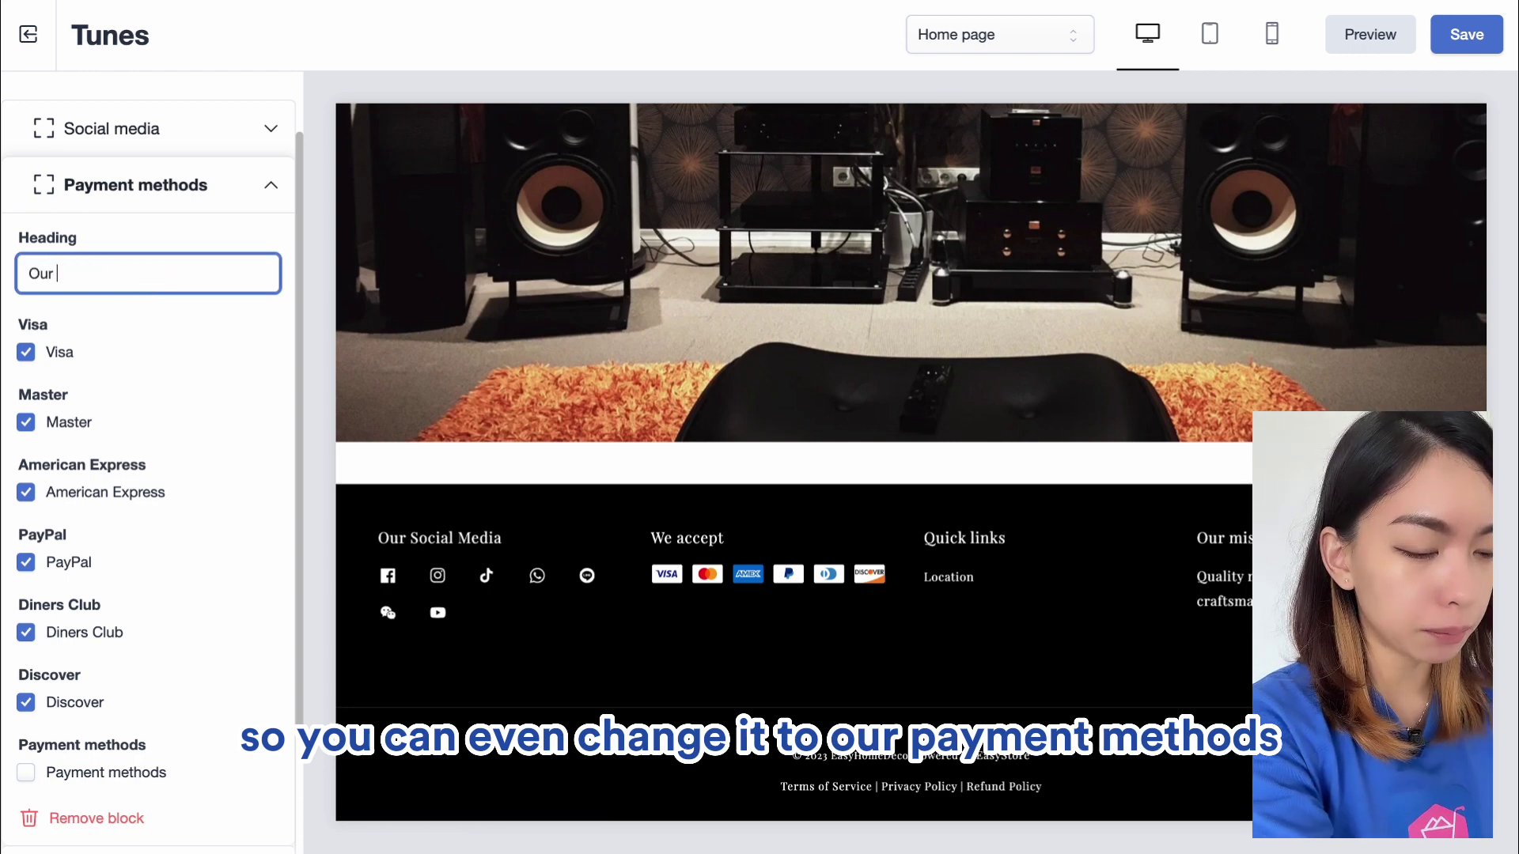
{"action": "type", "text": "Our Payment Me"}
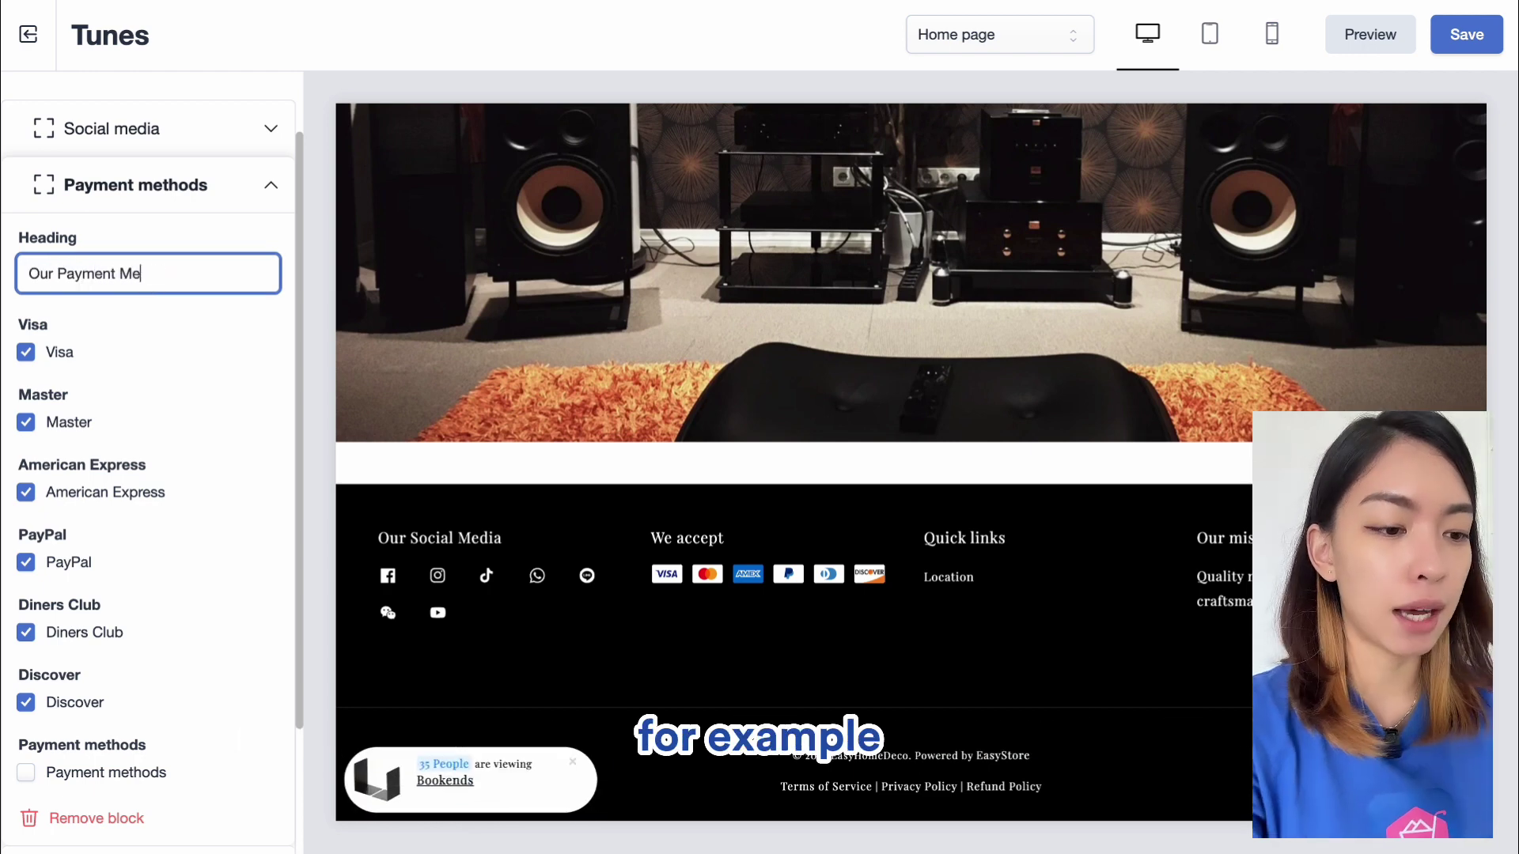
{"action": "type", "text": "thods"}
{"action": "left_click", "coordinate": [174, 327]}
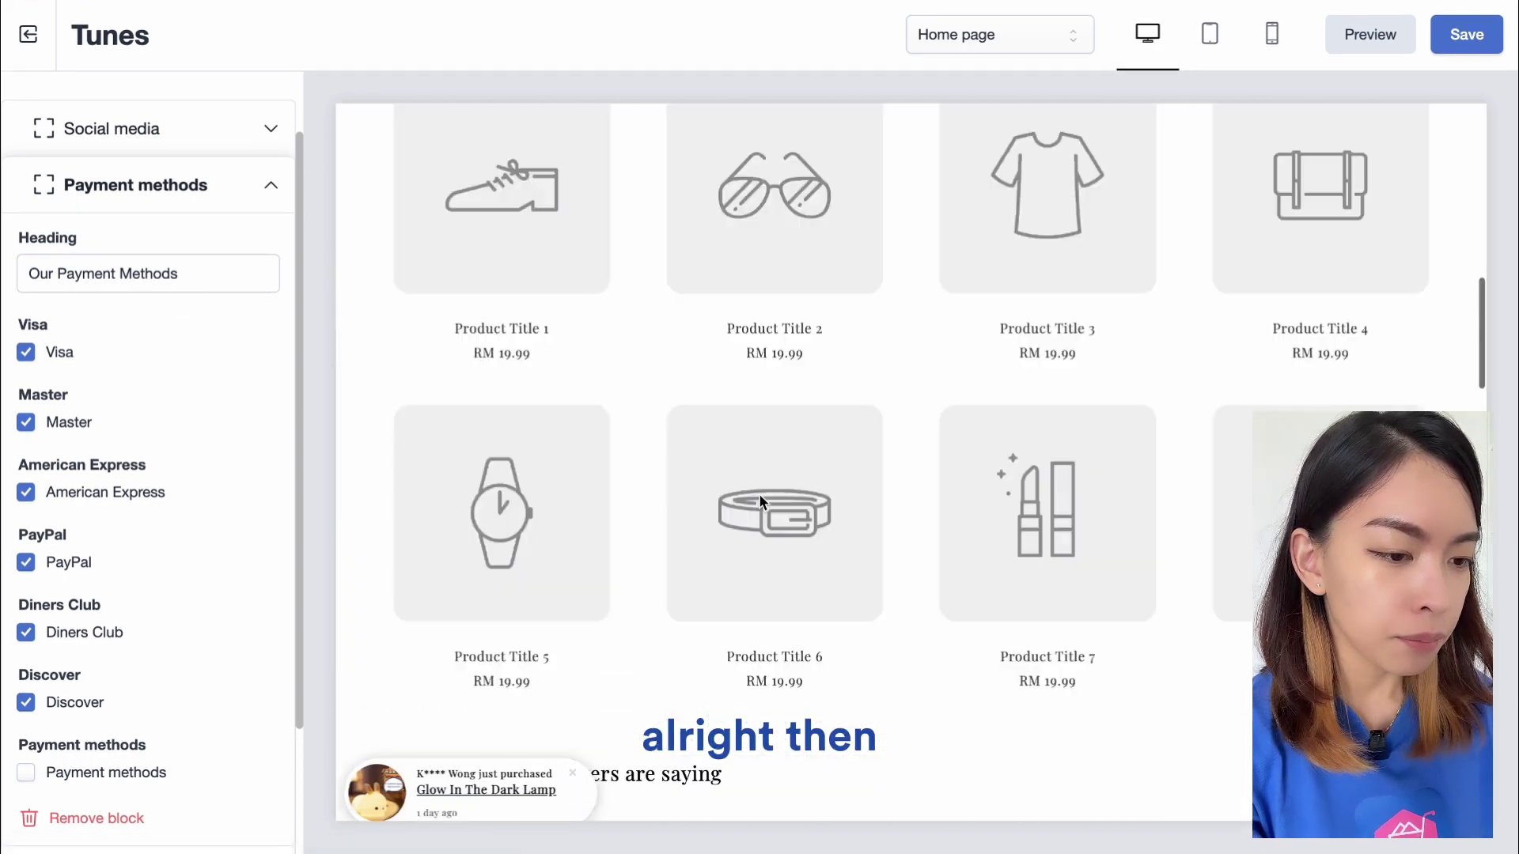
- Disable American Express and enable the Payment methods option in the footer's Payment methods block
{"action": "scroll", "coordinate": [65, 360], "scroll_direction": "down", "scroll_amount": 1}
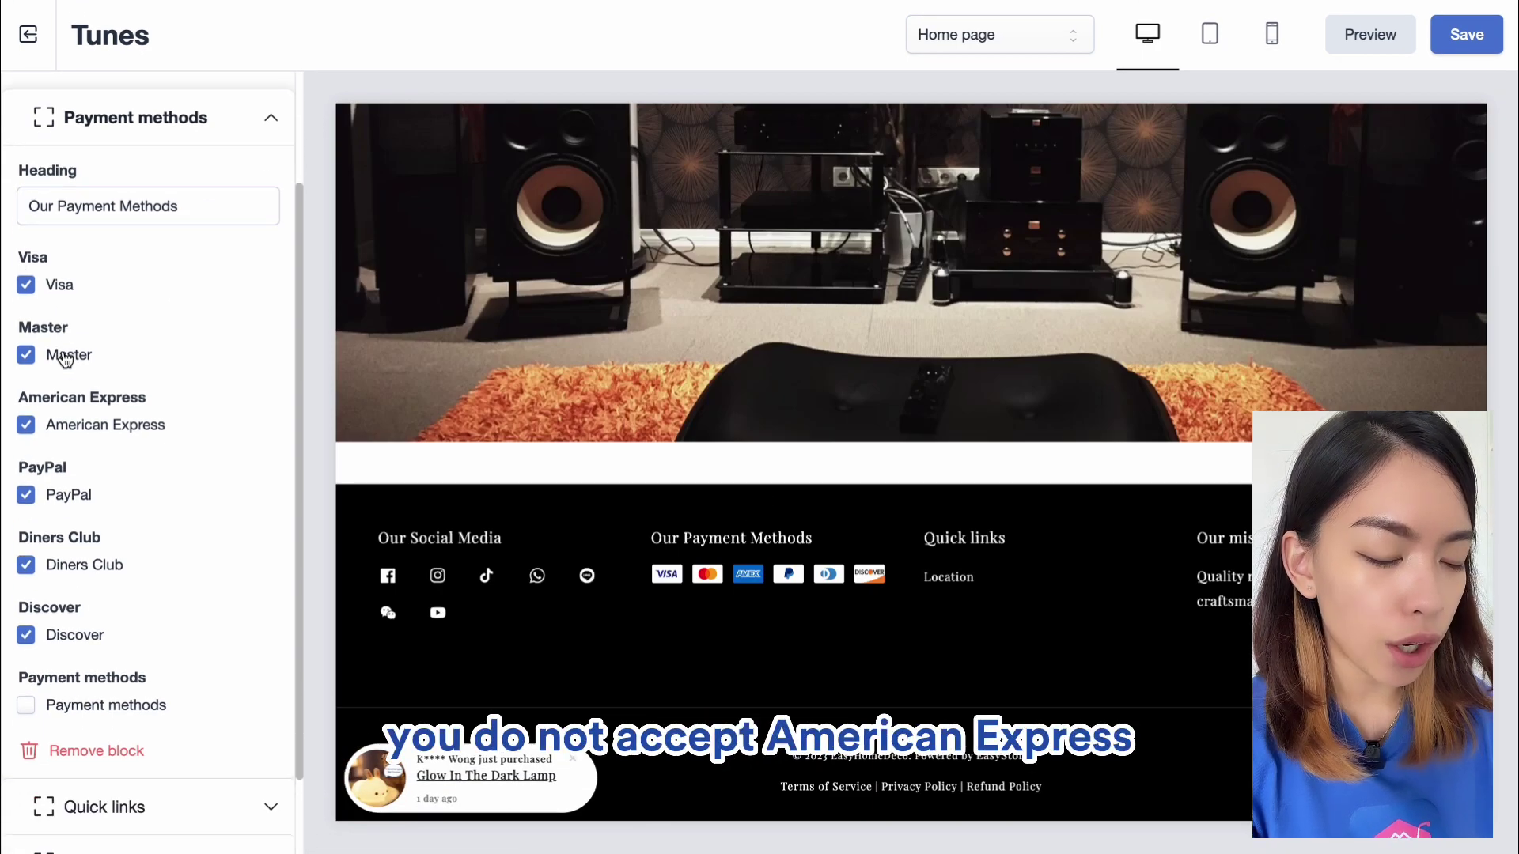
{"action": "left_click", "coordinate": [117, 438]}
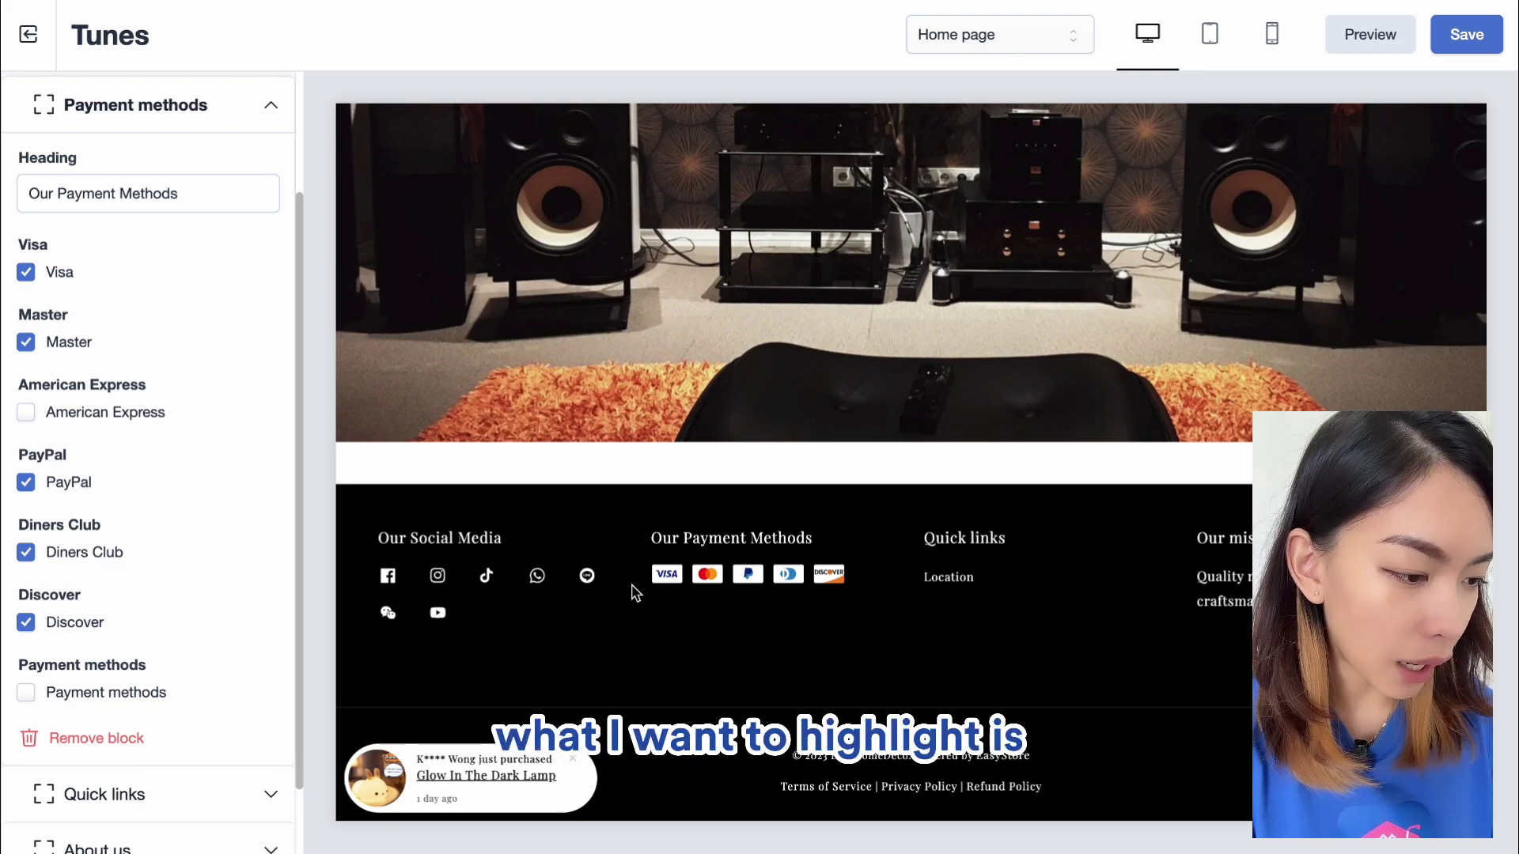
{"action": "left_click", "coordinate": [26, 699]}
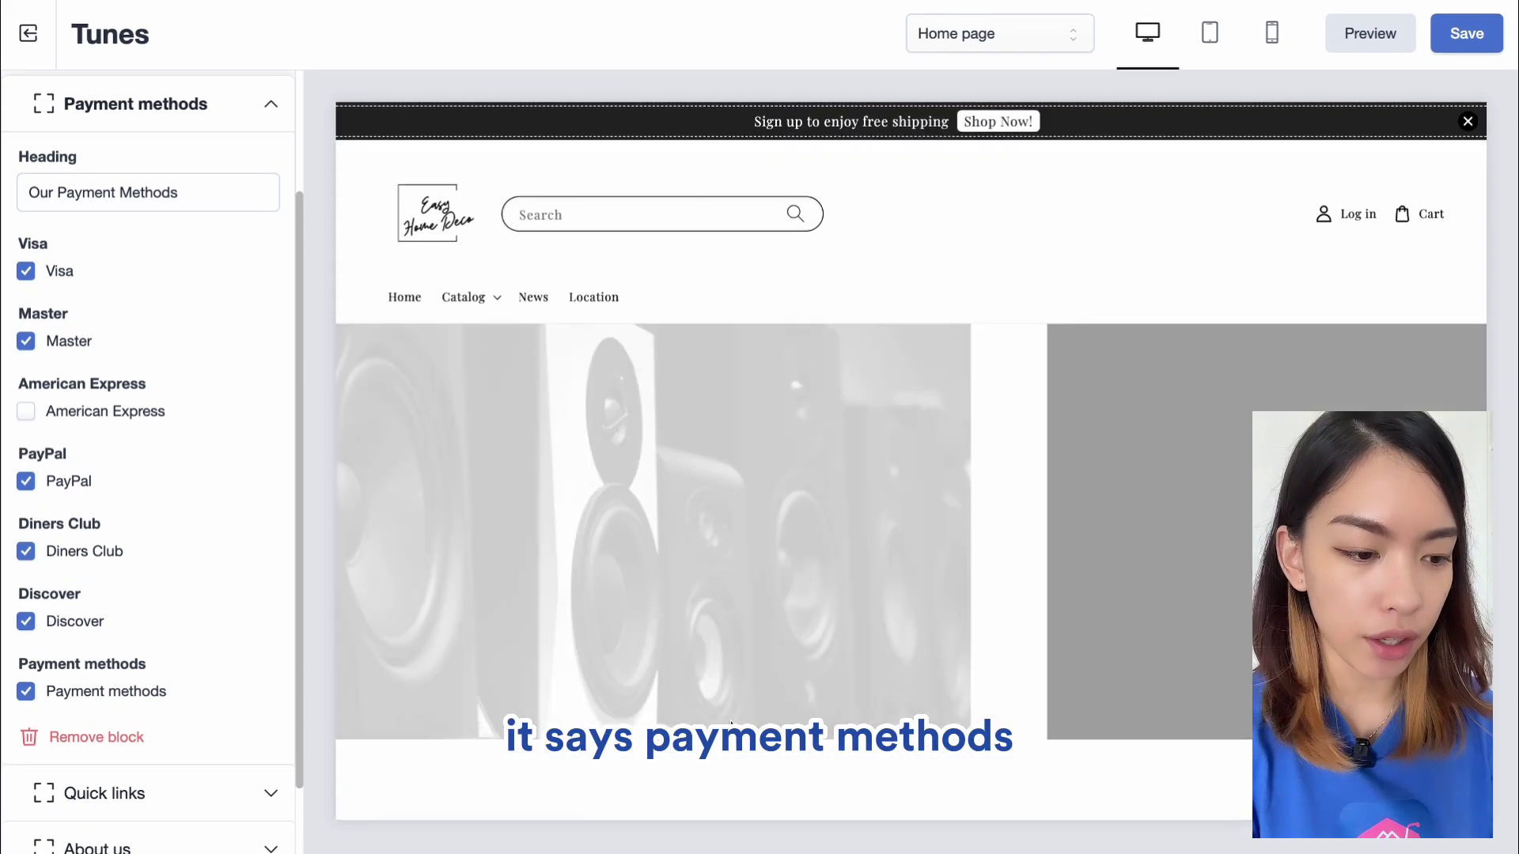
{"action": "scroll", "coordinate": [238, 646], "scroll_direction": "down", "scroll_amount": 2}
{"action": "scroll", "coordinate": [395, 609], "scroll_direction": "down", "scroll_amount": 5}
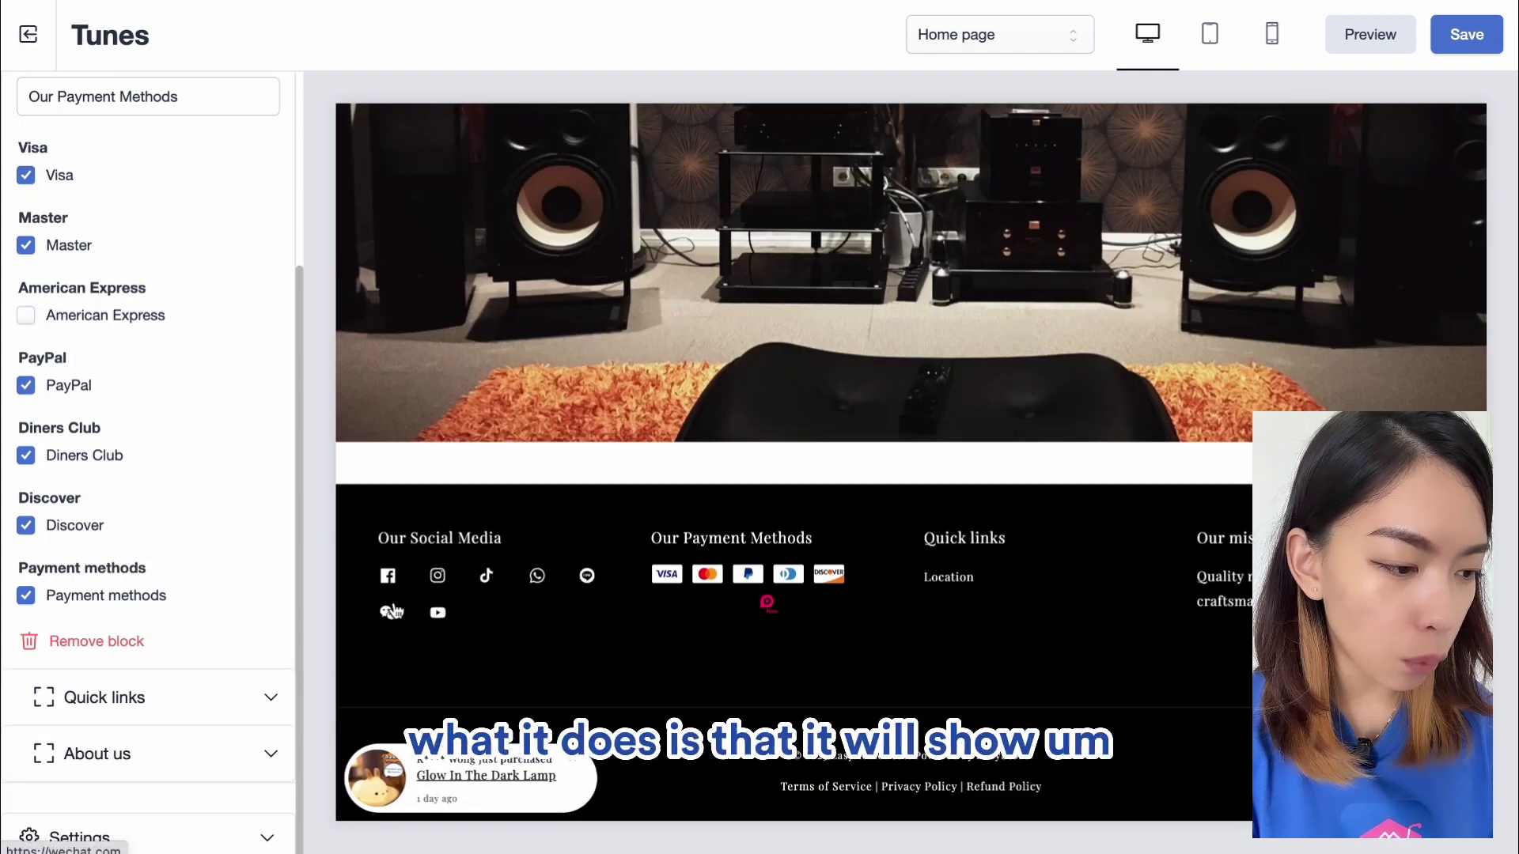
{"action": "triple_click", "coordinate": [22, 567]}
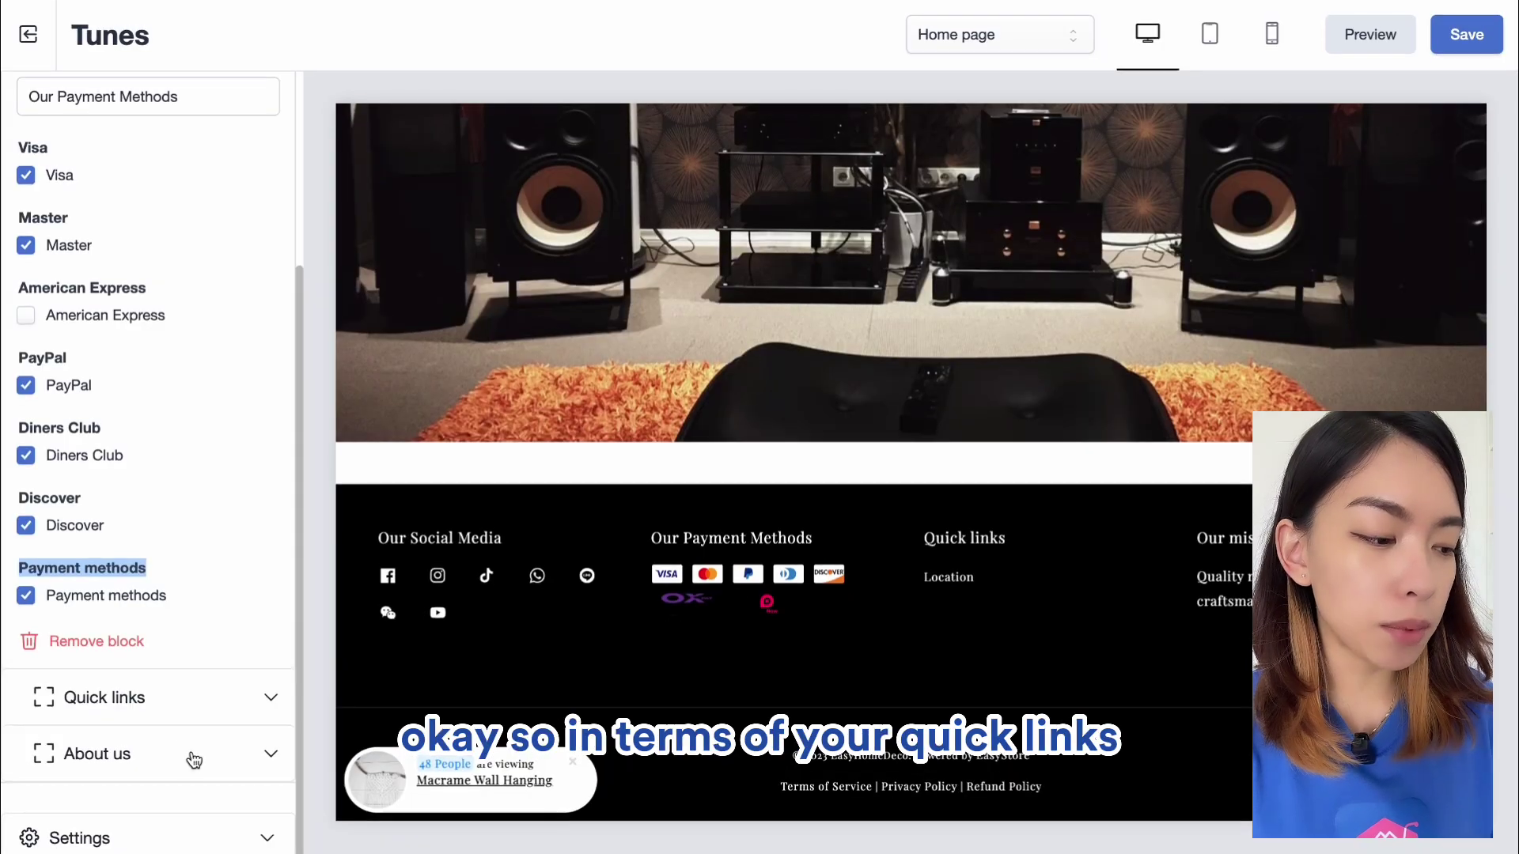
- Review the editable fields of the footer's Quick links and About us blocks
{"action": "left_click", "coordinate": [189, 716]}
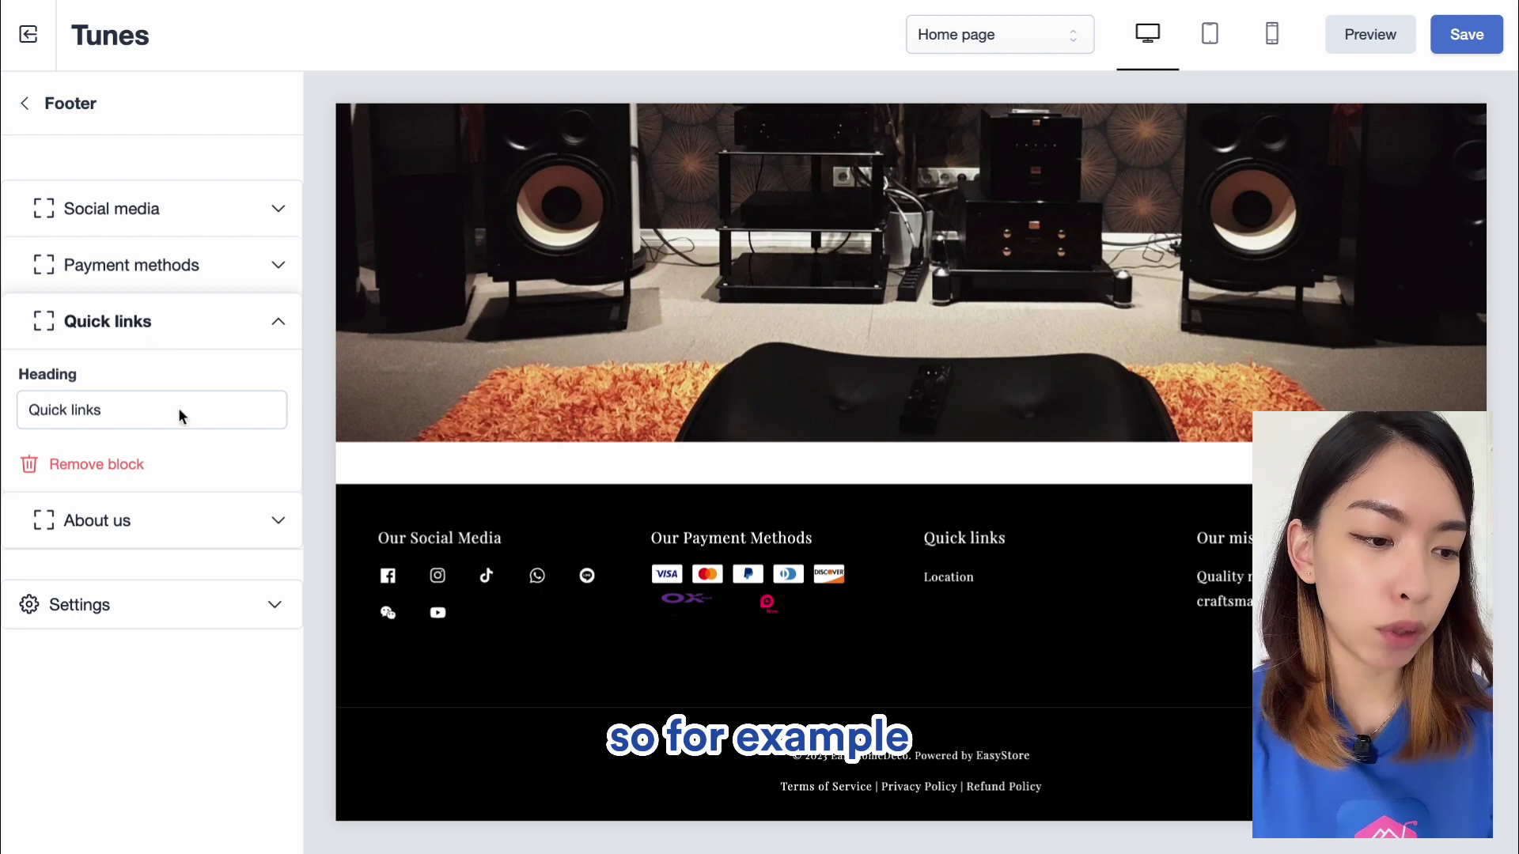
{"action": "triple_click", "coordinate": [125, 416]}
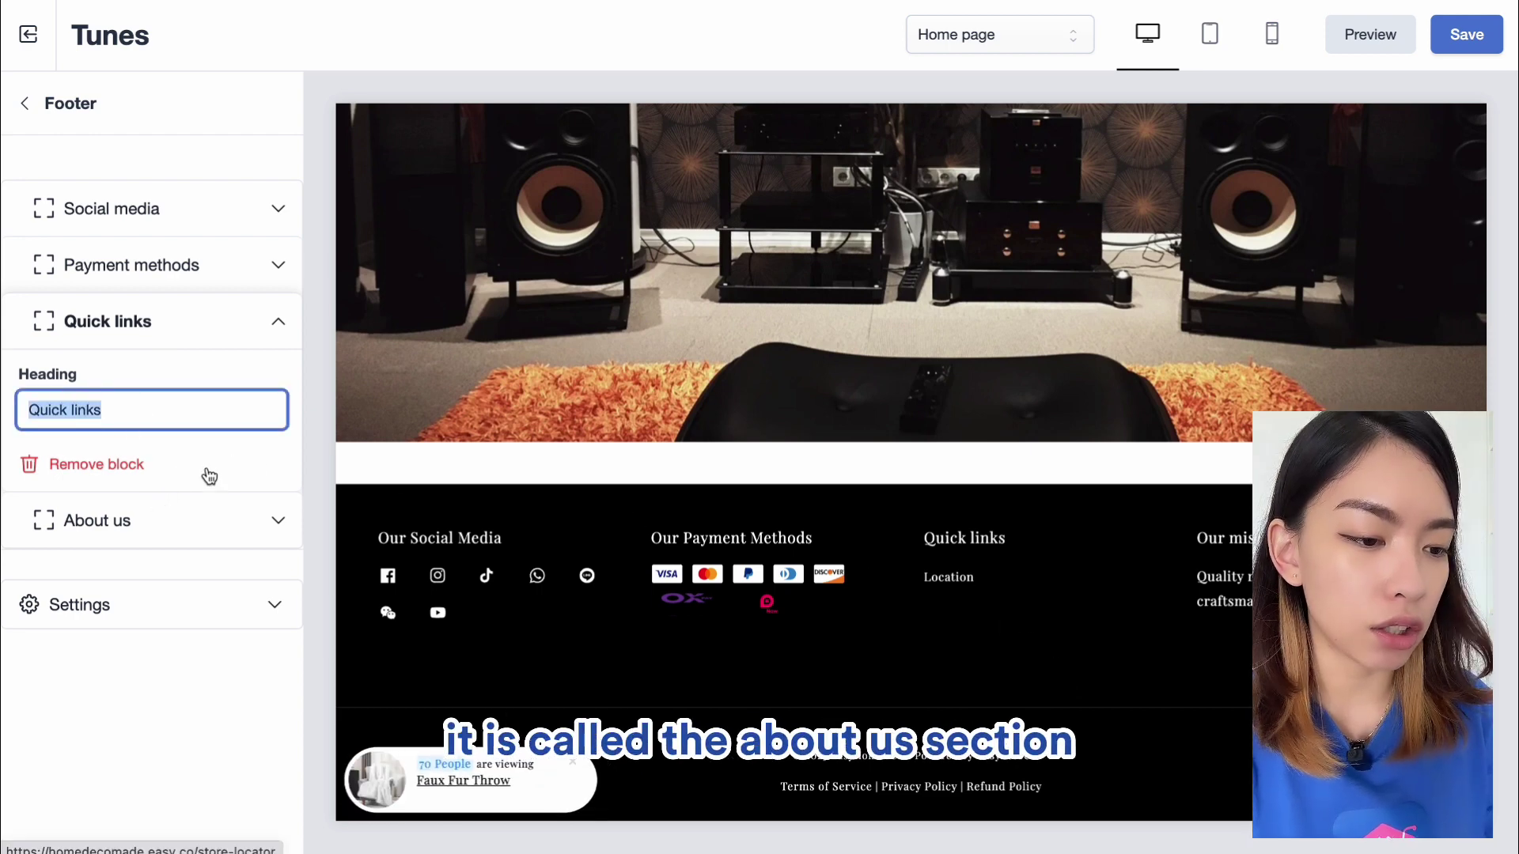
{"action": "left_click", "coordinate": [98, 521]}
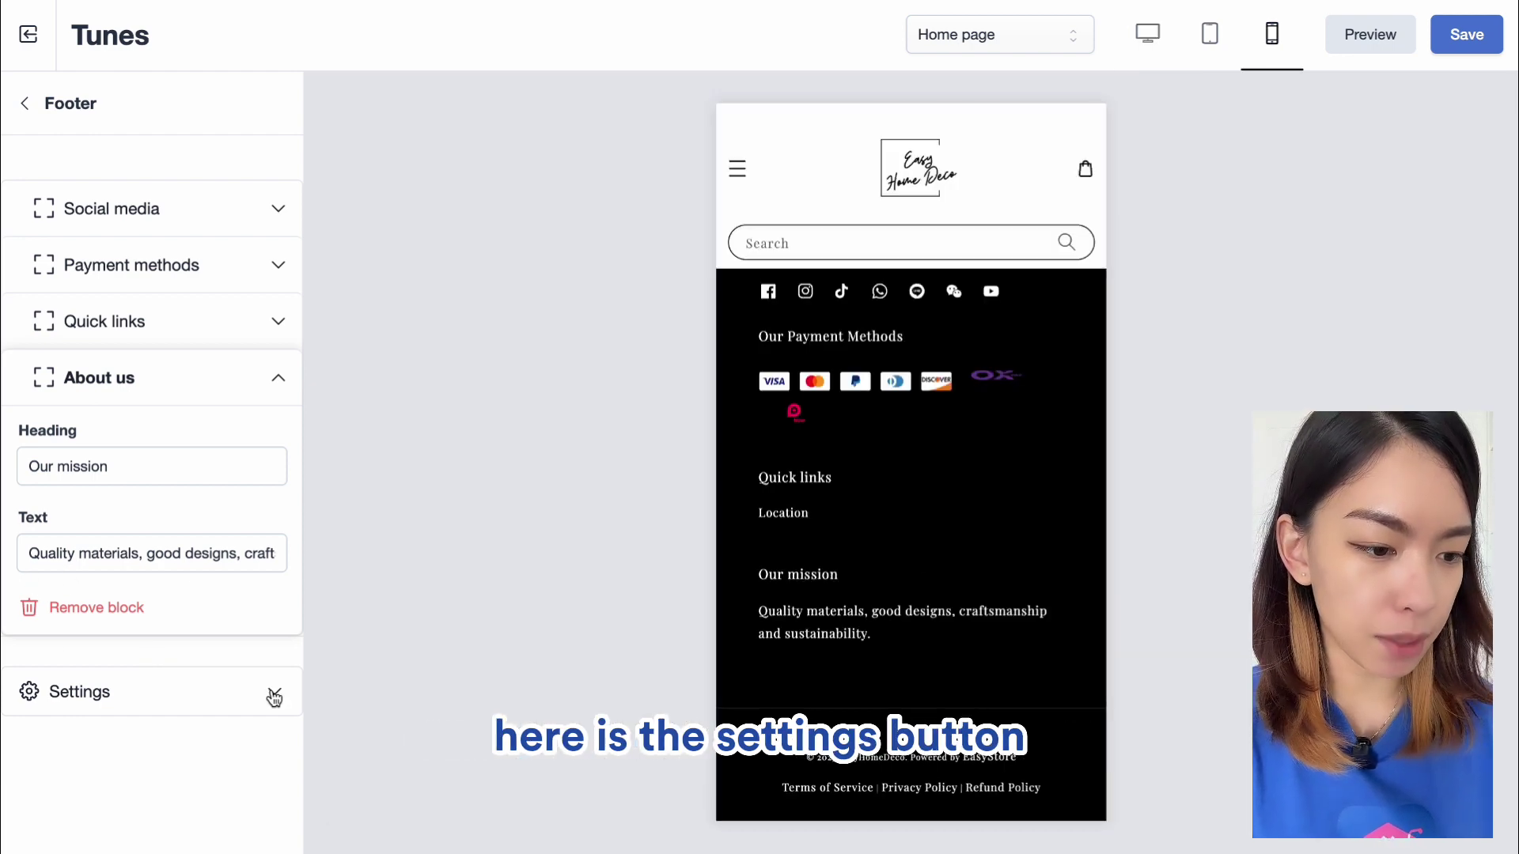
- Set the footer's background colour to grey (#747474) in the footer's general settings
{"action": "left_click", "coordinate": [118, 701]}
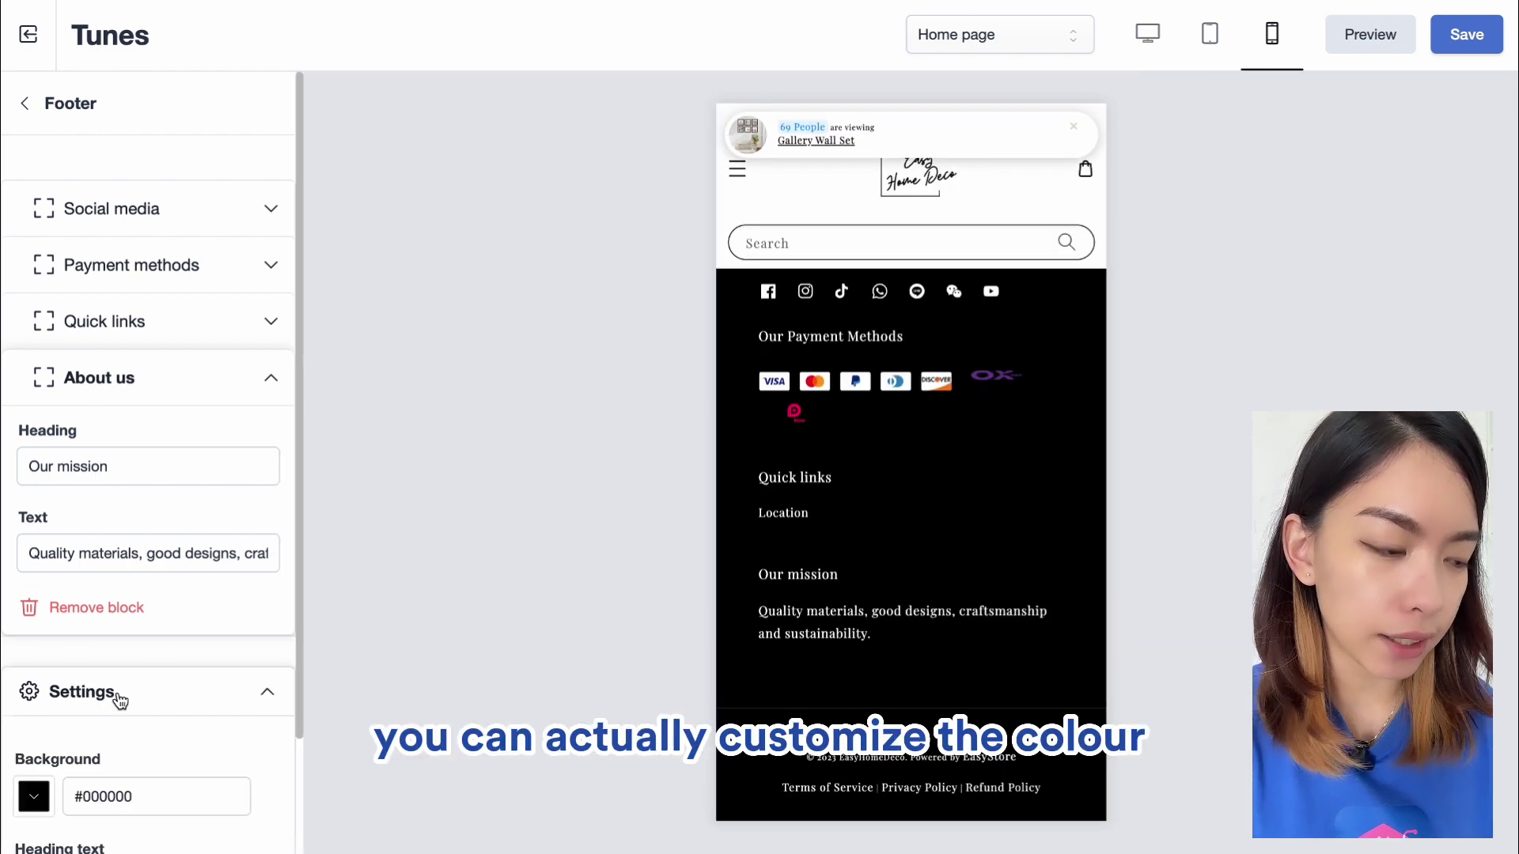
{"action": "scroll", "coordinate": [118, 701], "scroll_direction": "down", "scroll_amount": 2}
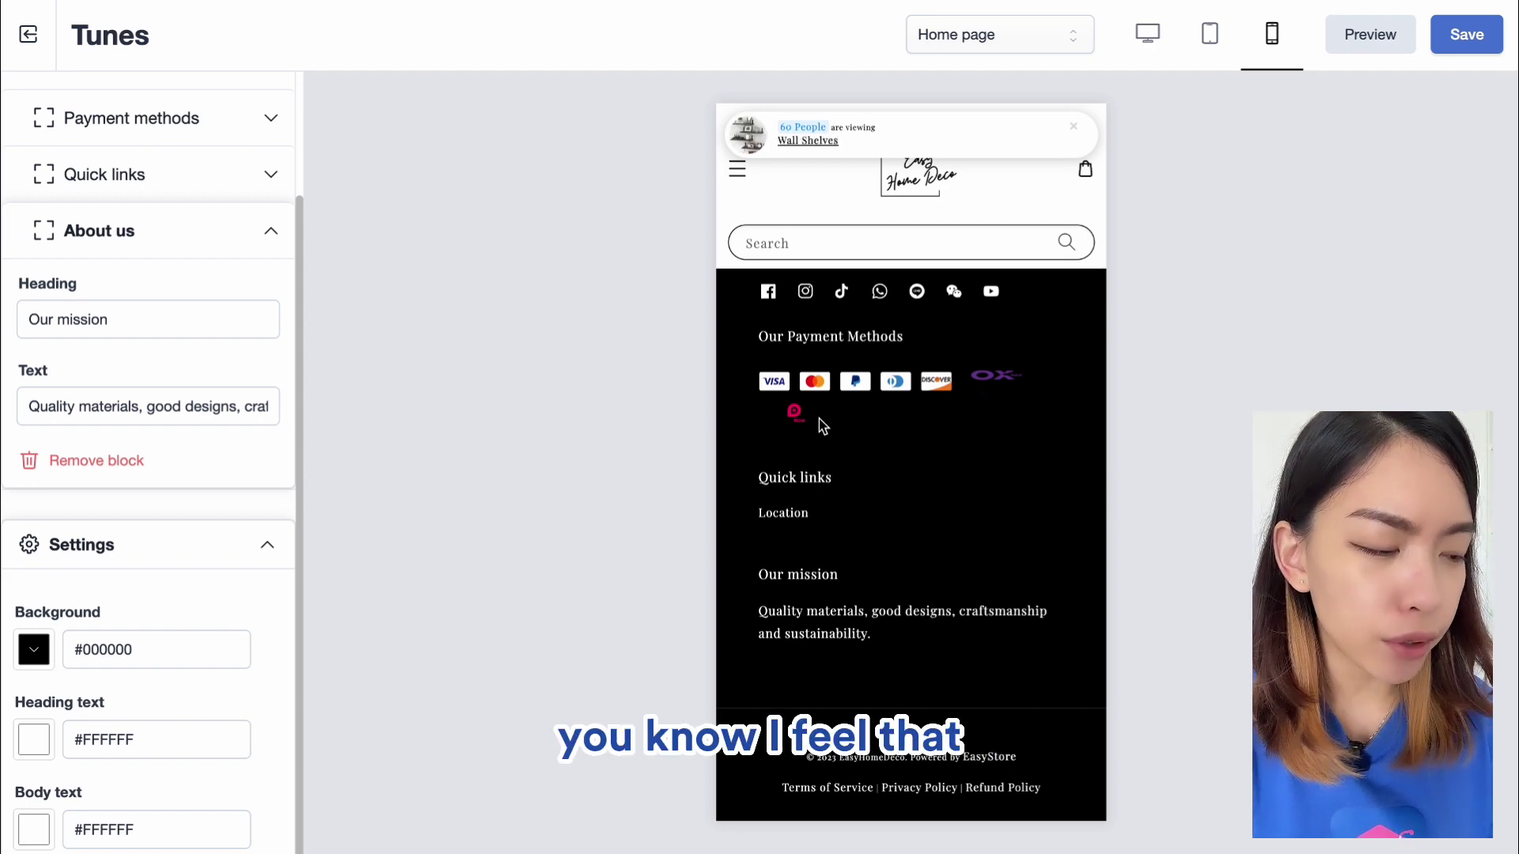
{"action": "left_click", "coordinate": [33, 649]}
{"action": "left_click", "coordinate": [238, 491]}
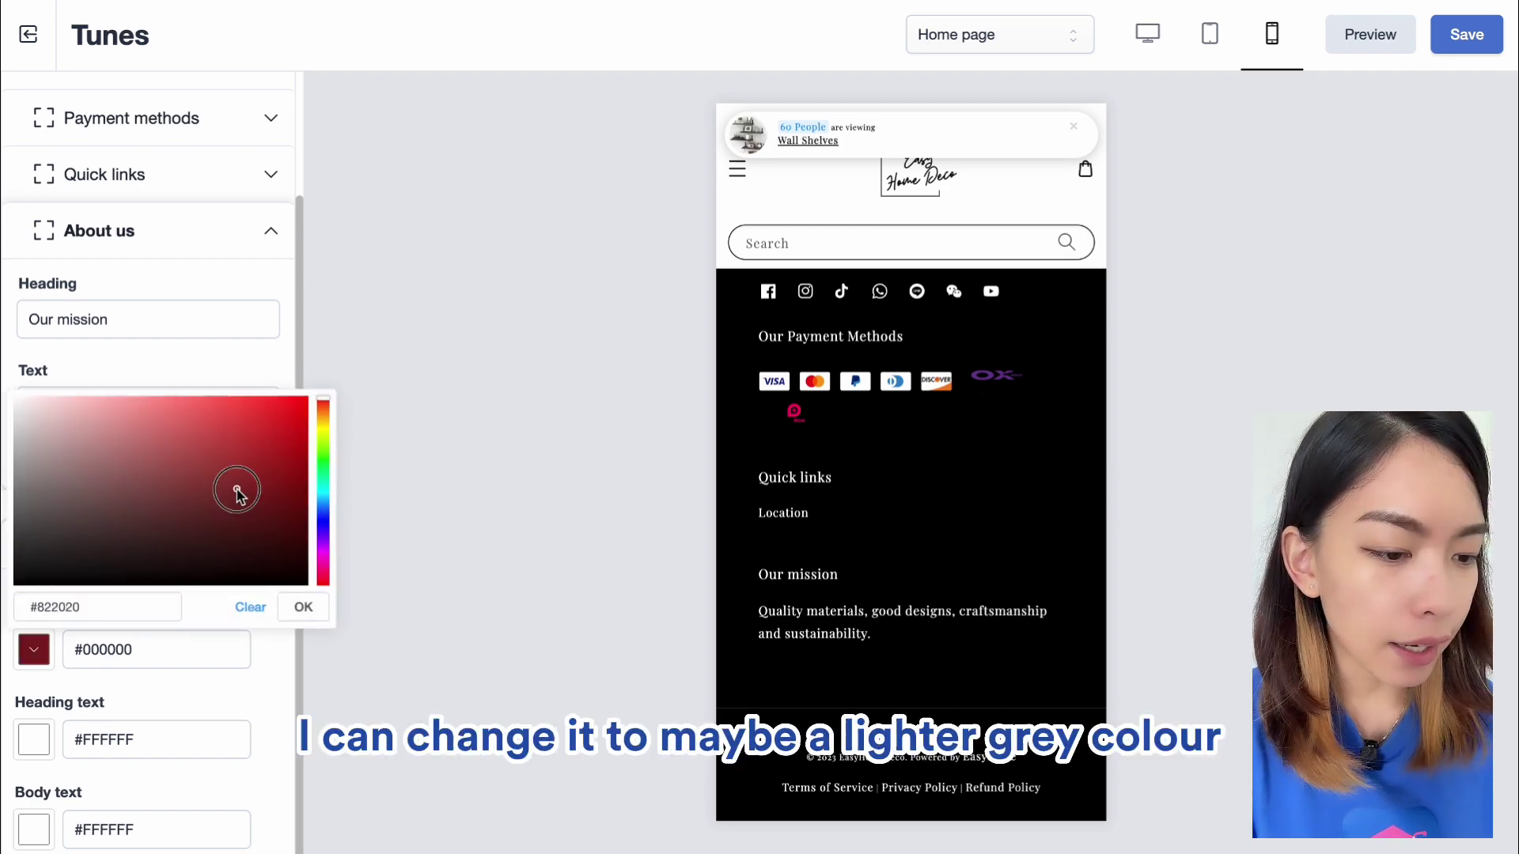
{"action": "left_click_drag", "start_coordinate": [238, 491], "coordinate": [4, 506]}
{"action": "left_click", "coordinate": [387, 621]}
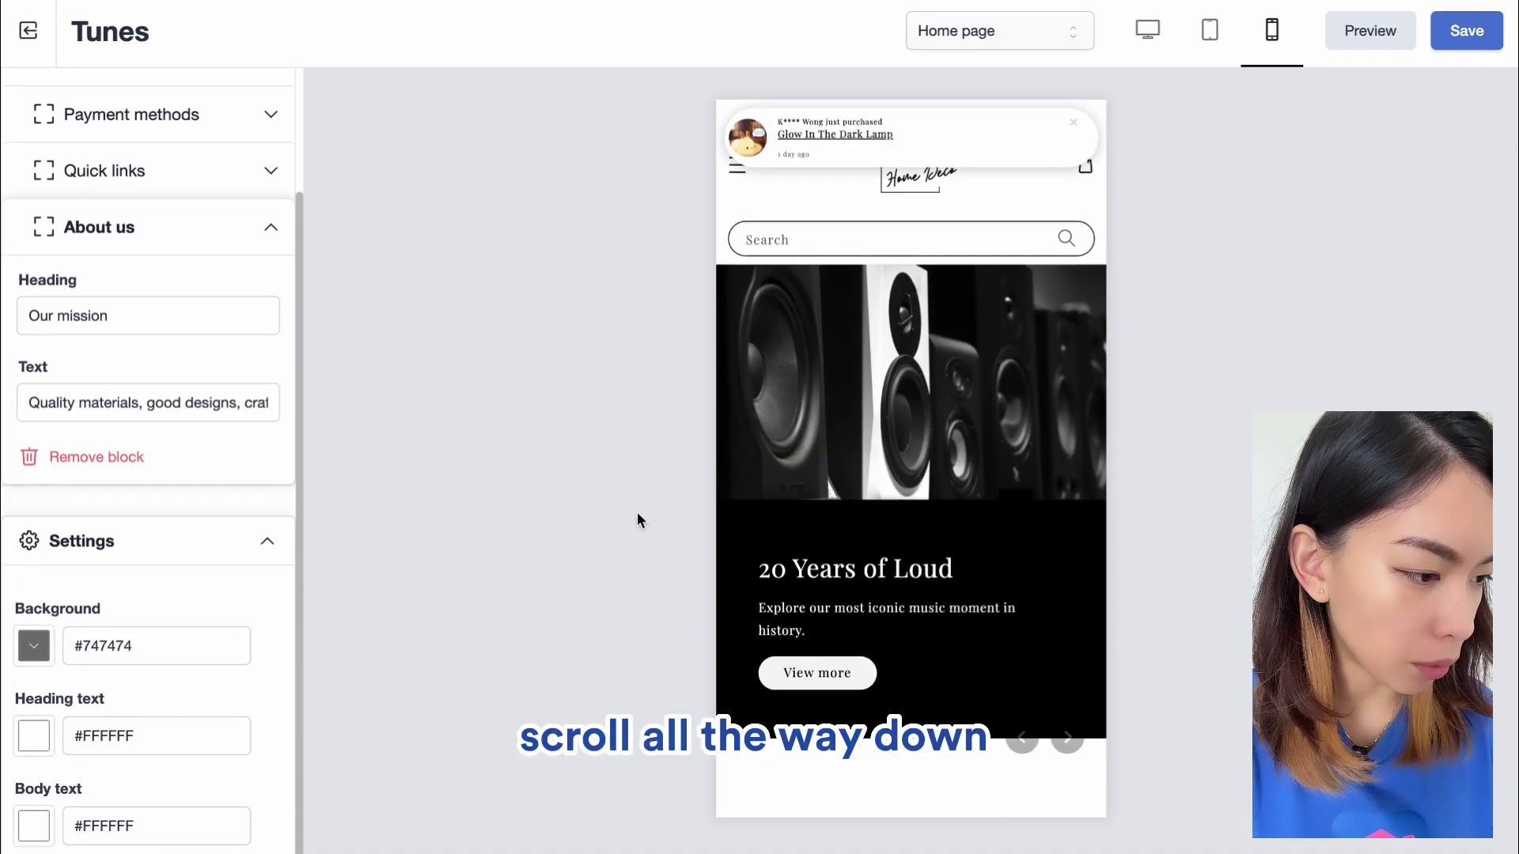
- Try near-black (#040404) as the footer's heading text colour and check it on the footer headings in the mobile preview
{"action": "scroll", "coordinate": [823, 554], "scroll_direction": "down", "scroll_amount": 15}
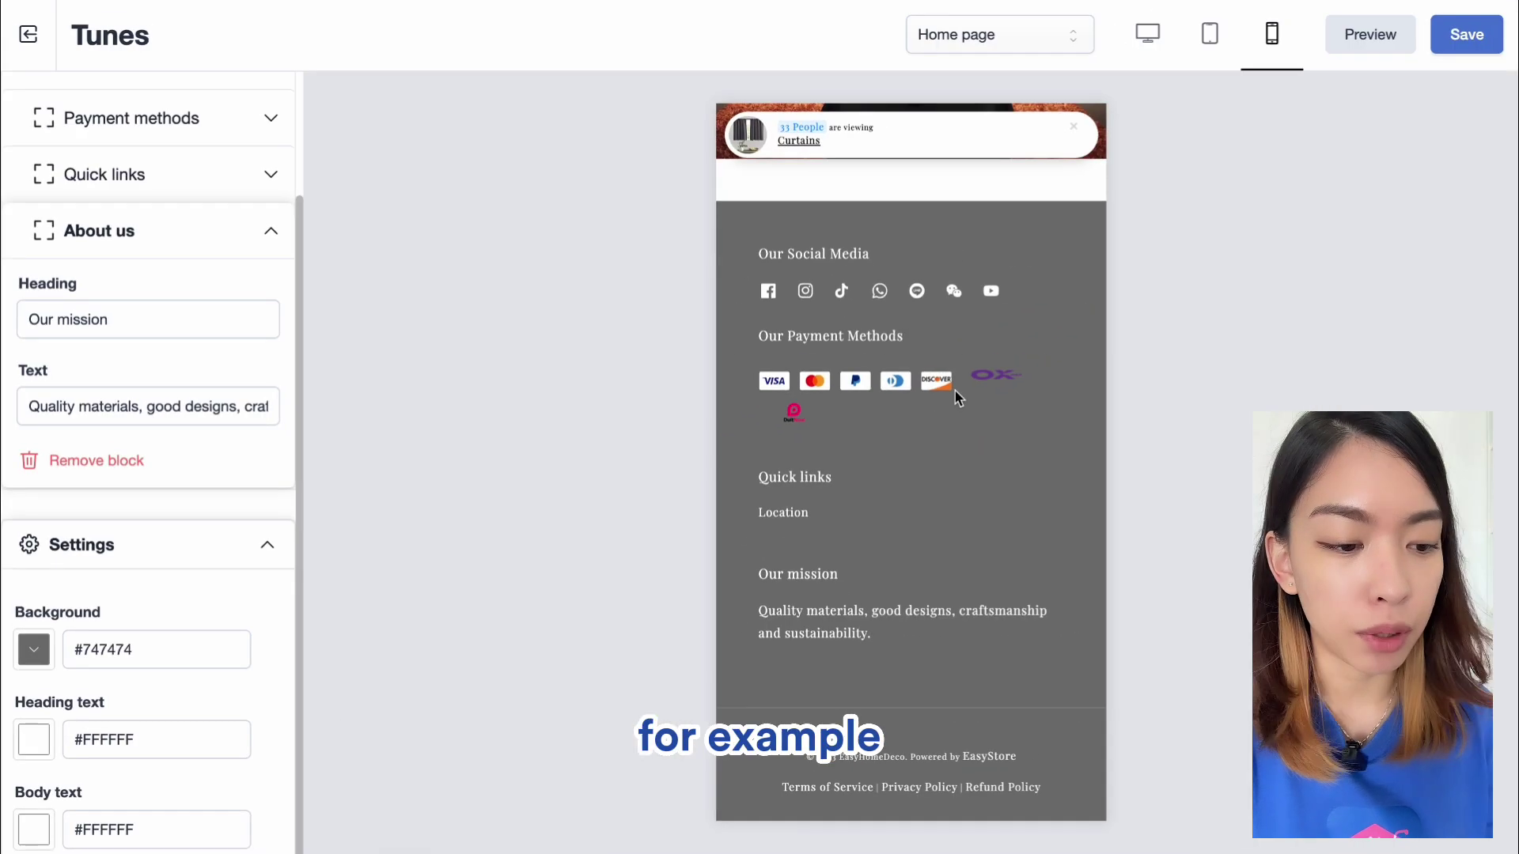
{"action": "left_click", "coordinate": [33, 741]}
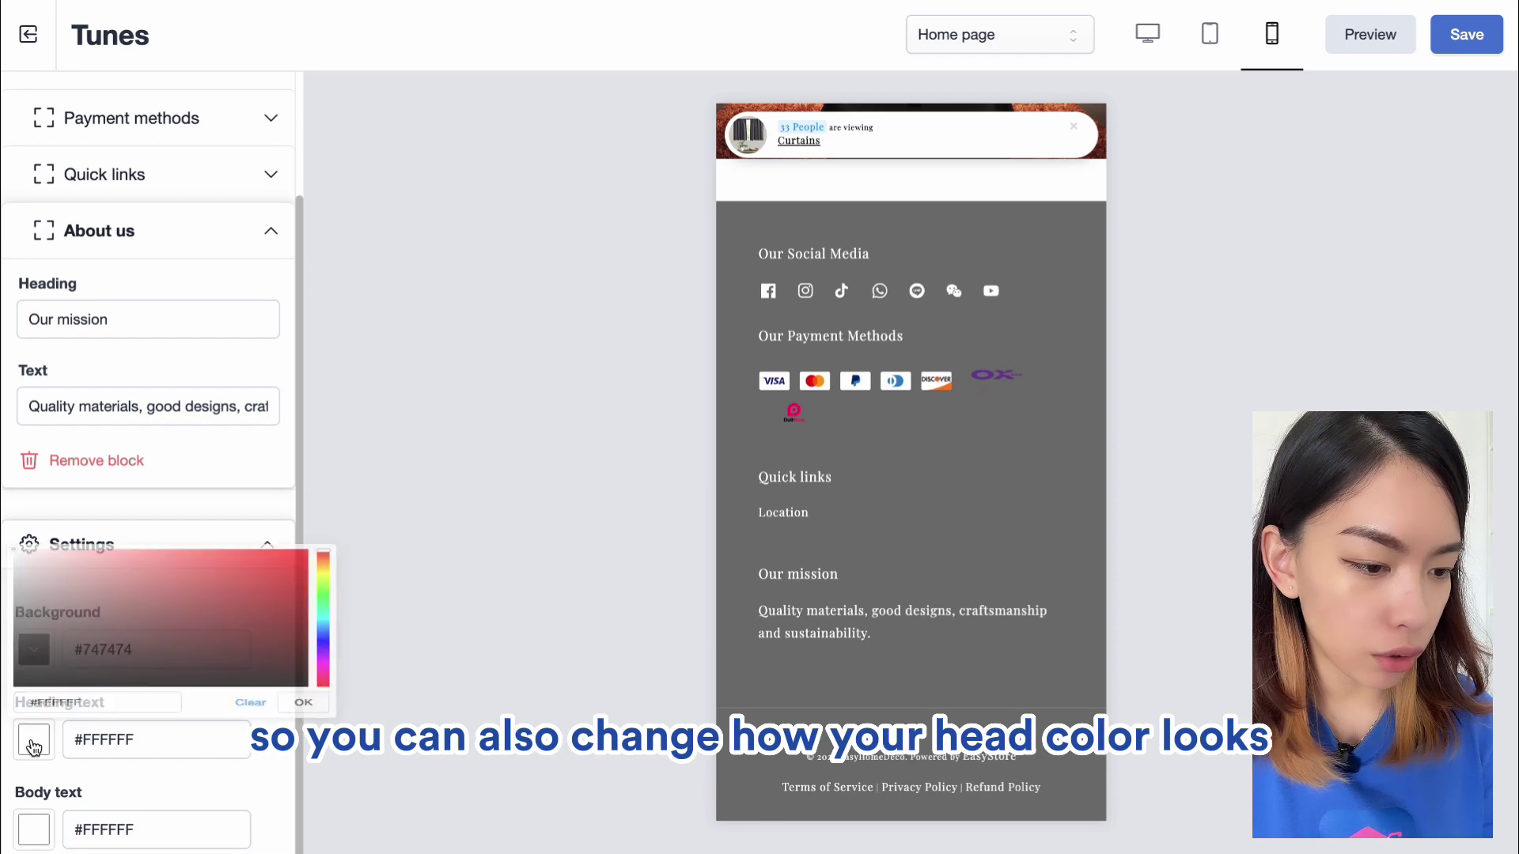
{"action": "left_click", "coordinate": [303, 696]}
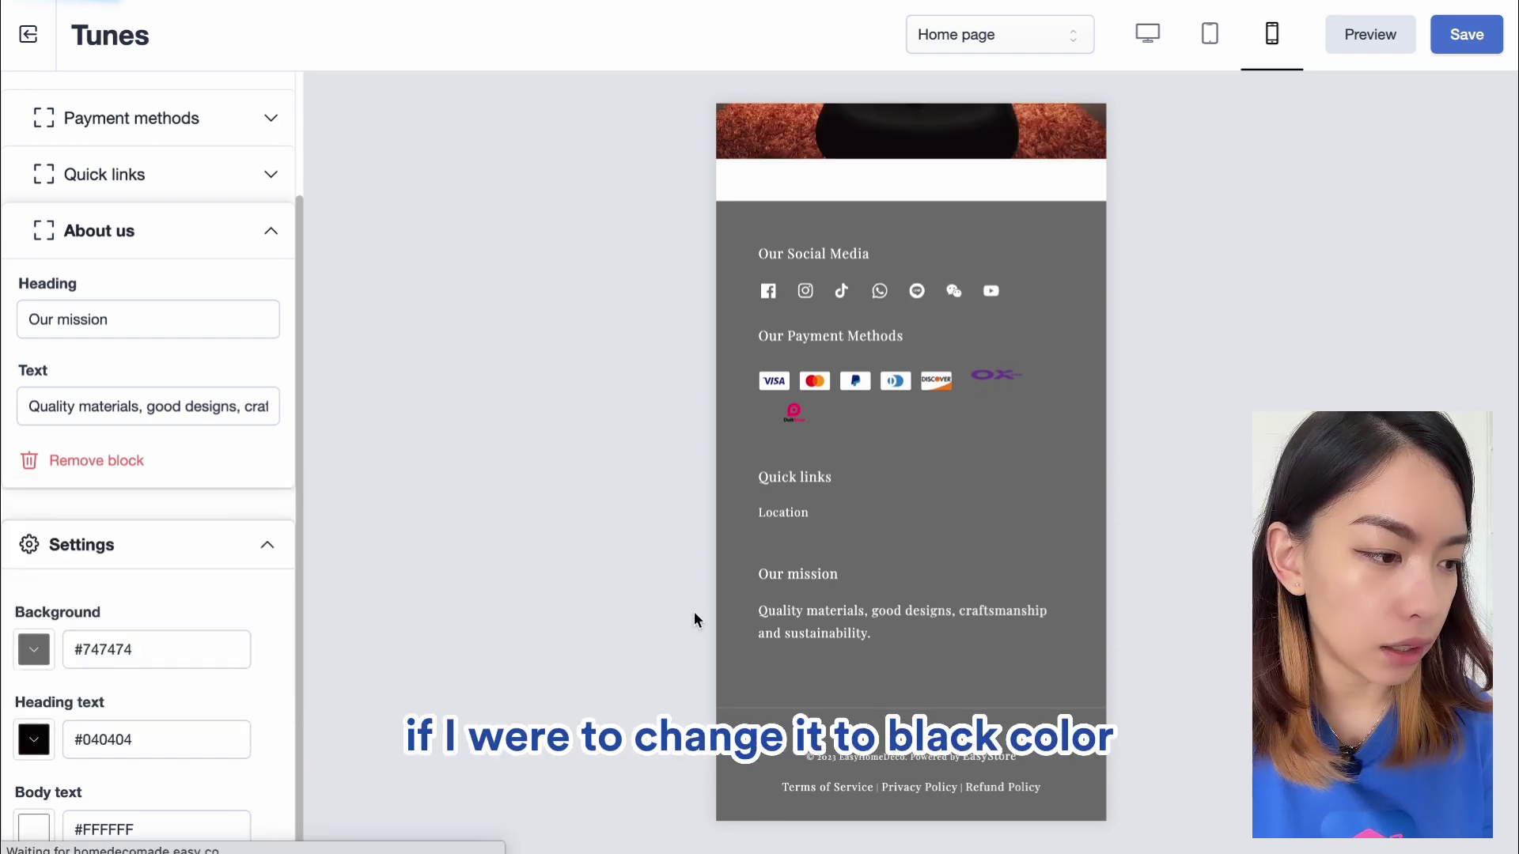
{"action": "scroll", "coordinate": [820, 575], "scroll_direction": "down", "scroll_amount": 10}
{"action": "scroll", "coordinate": [821, 575], "scroll_direction": "down", "scroll_amount": 10}
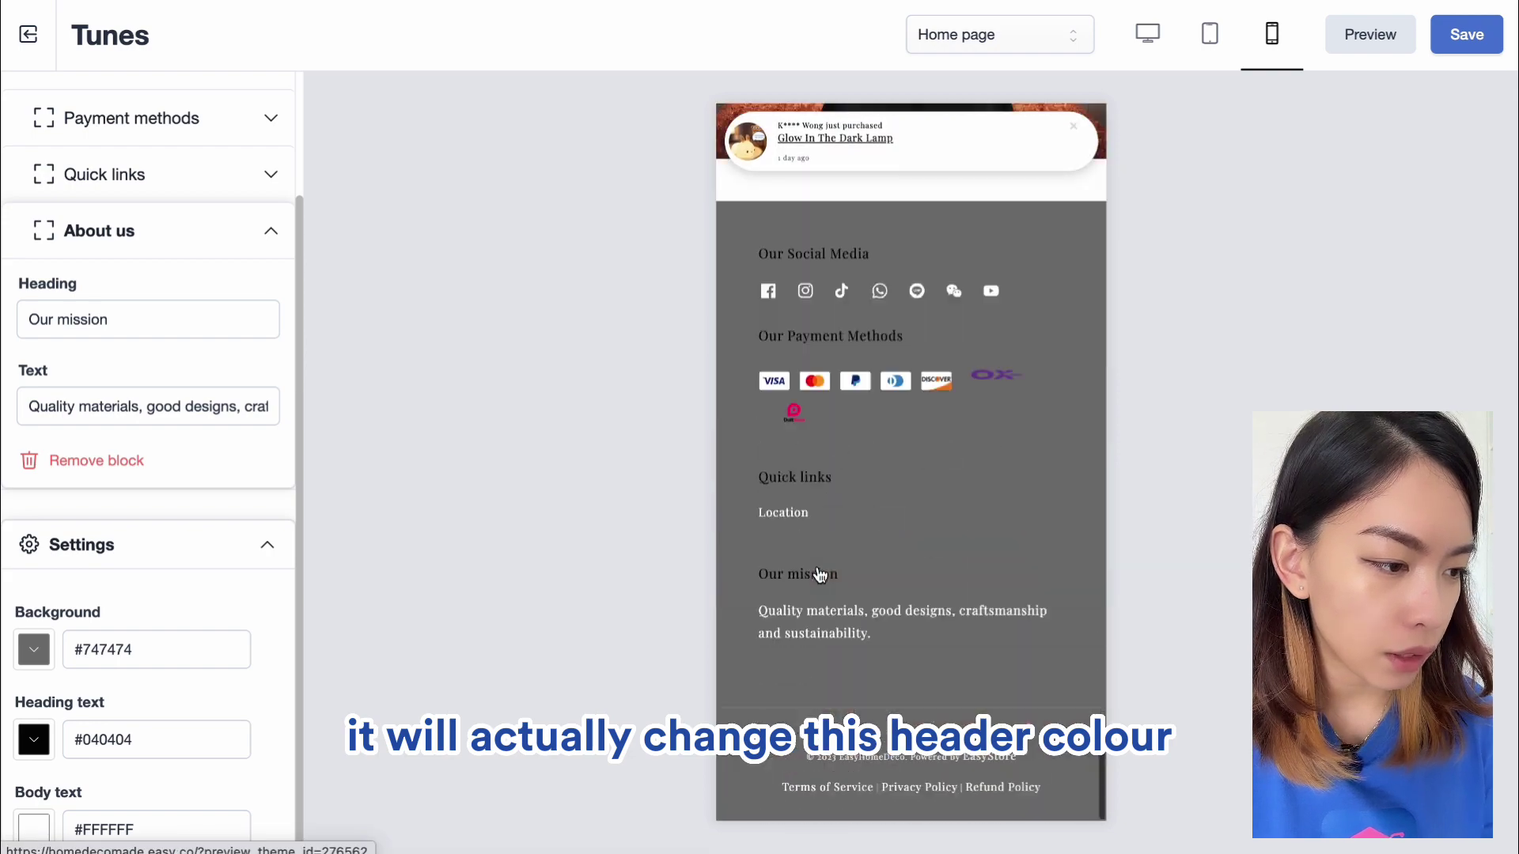
{"action": "left_click_drag", "start_coordinate": [749, 254], "coordinate": [910, 250]}
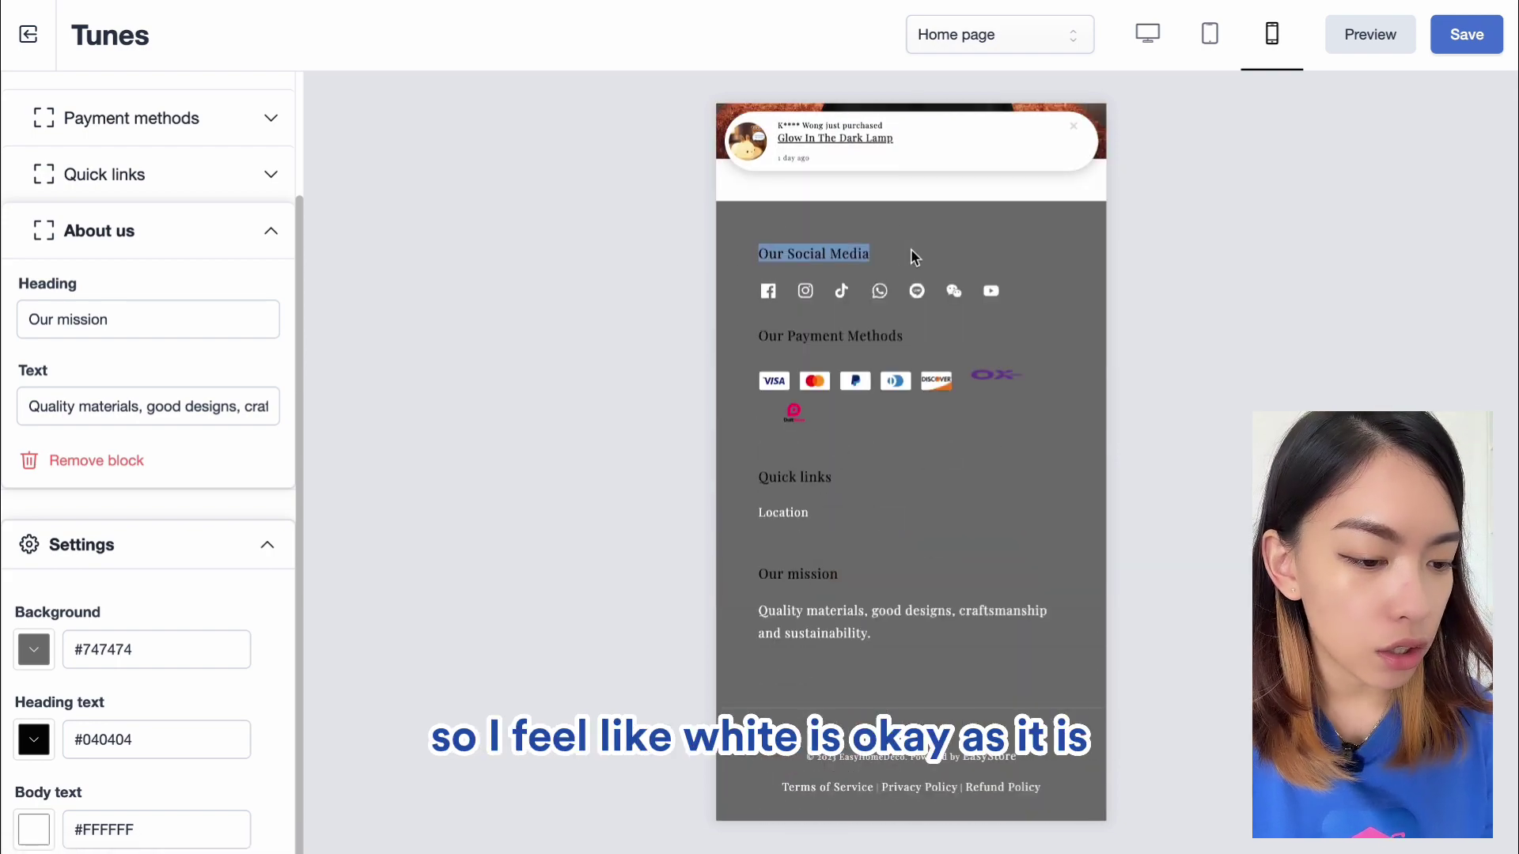
- Set the footer's heading text colour back to white (#FFFFFF)
{"action": "left_click", "coordinate": [32, 744]}
{"action": "left_click", "coordinate": [103, 621]}
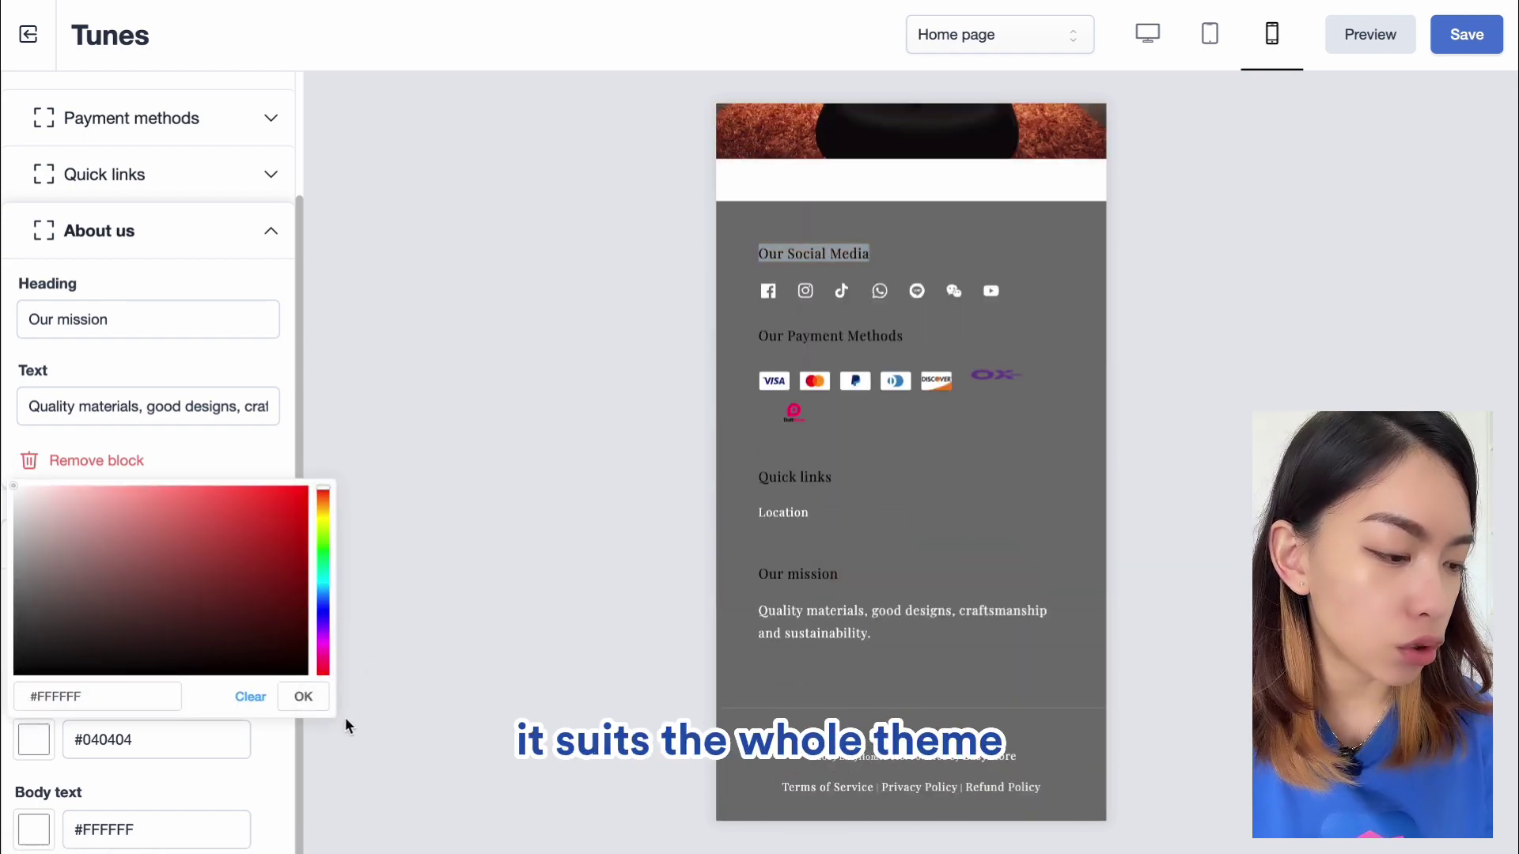
{"action": "left_click", "coordinate": [303, 696]}
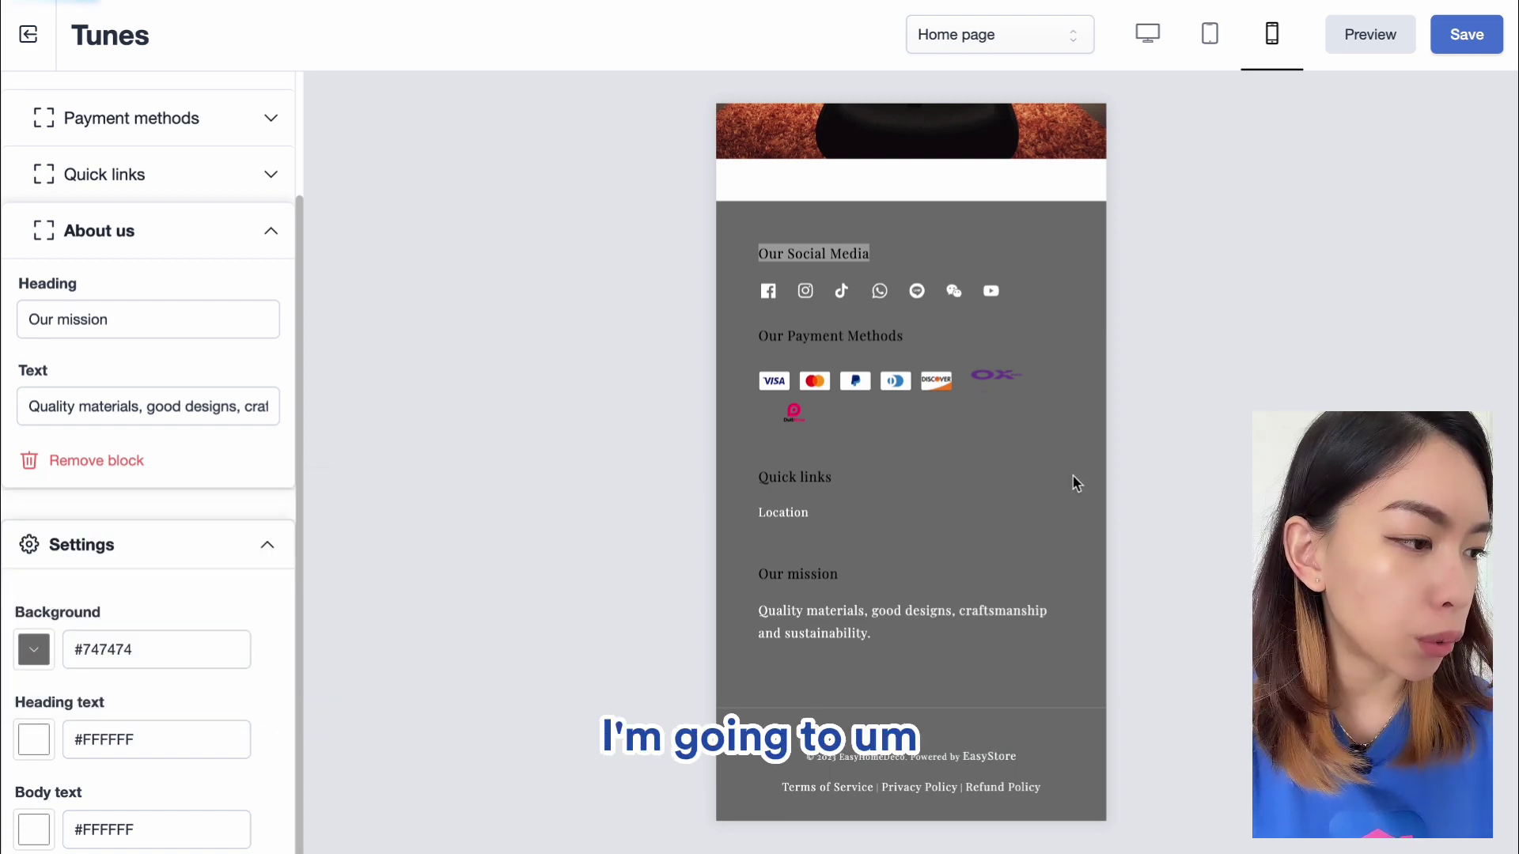
- Check the footer in the mobile, desktop and tablet previews, and save the theme changes
{"action": "scroll", "coordinate": [927, 583], "scroll_direction": "down", "scroll_amount": 10}
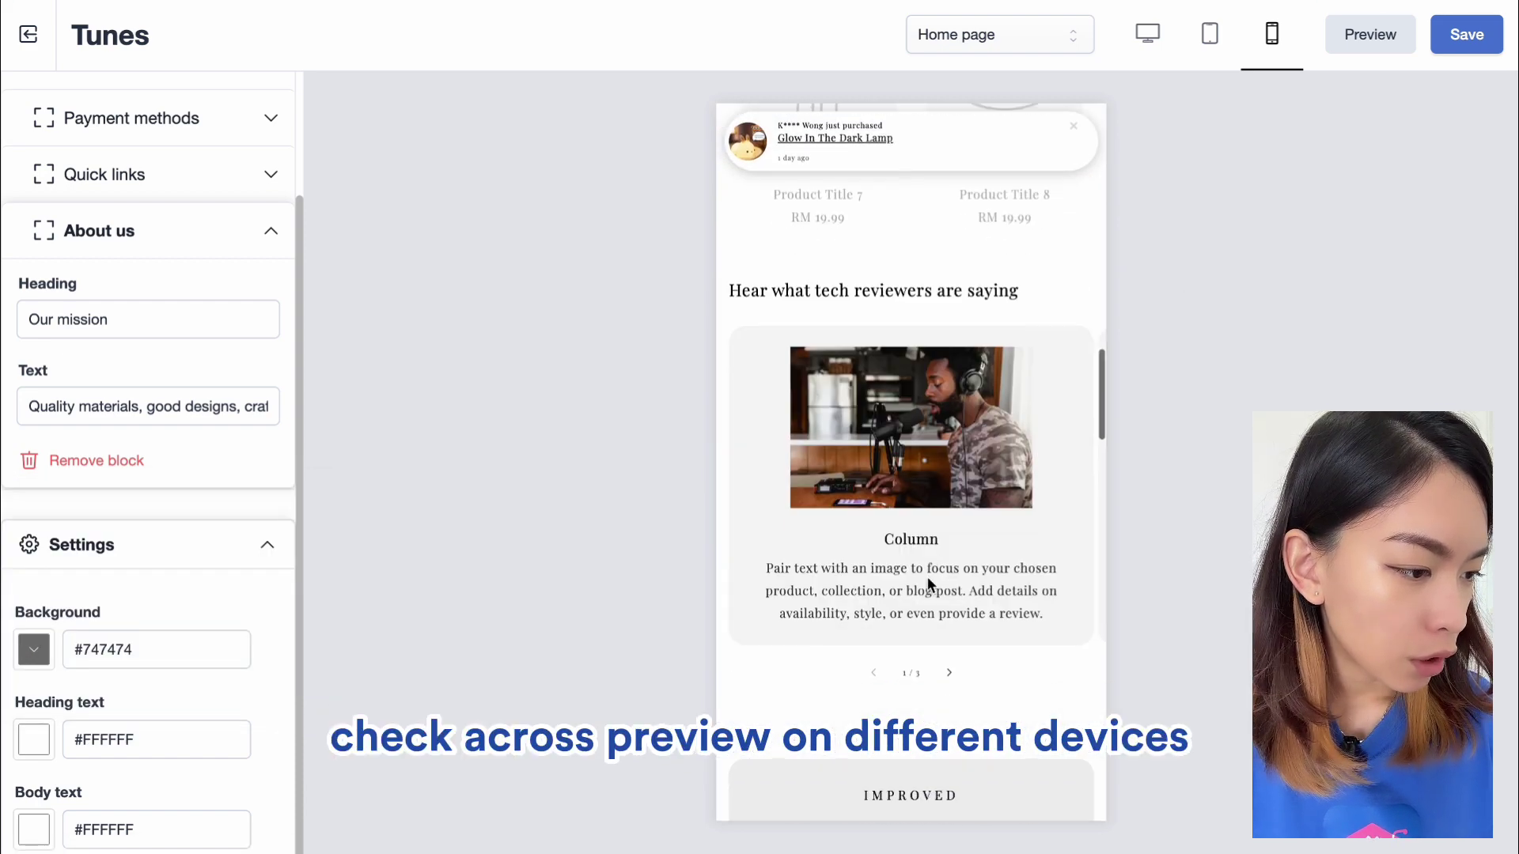
{"action": "scroll", "coordinate": [930, 583], "scroll_direction": "down", "scroll_amount": 10}
{"action": "left_click", "coordinate": [1147, 34]}
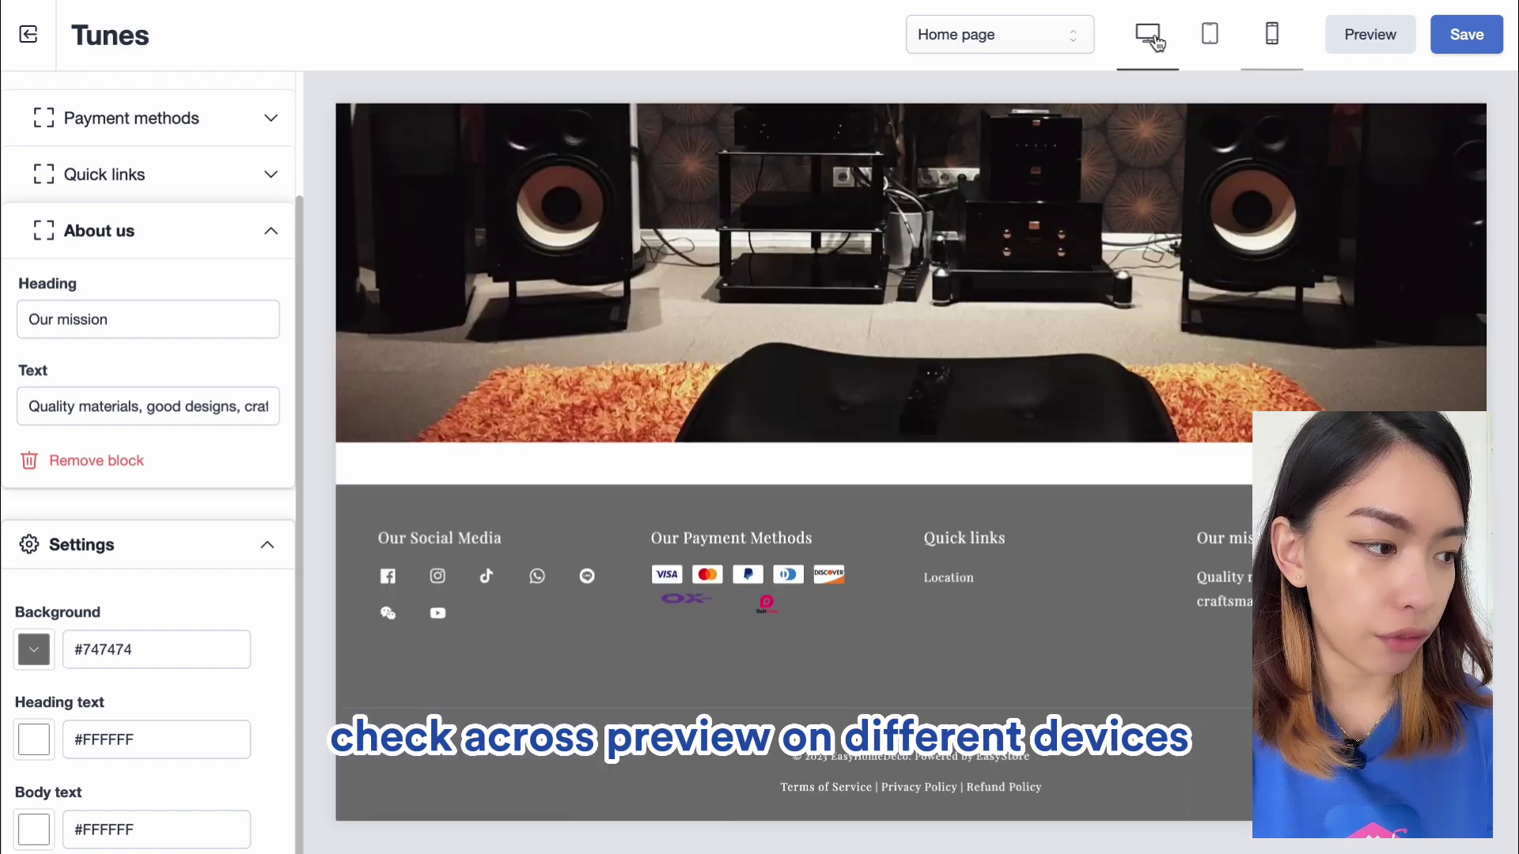
{"action": "left_click", "coordinate": [1209, 34]}
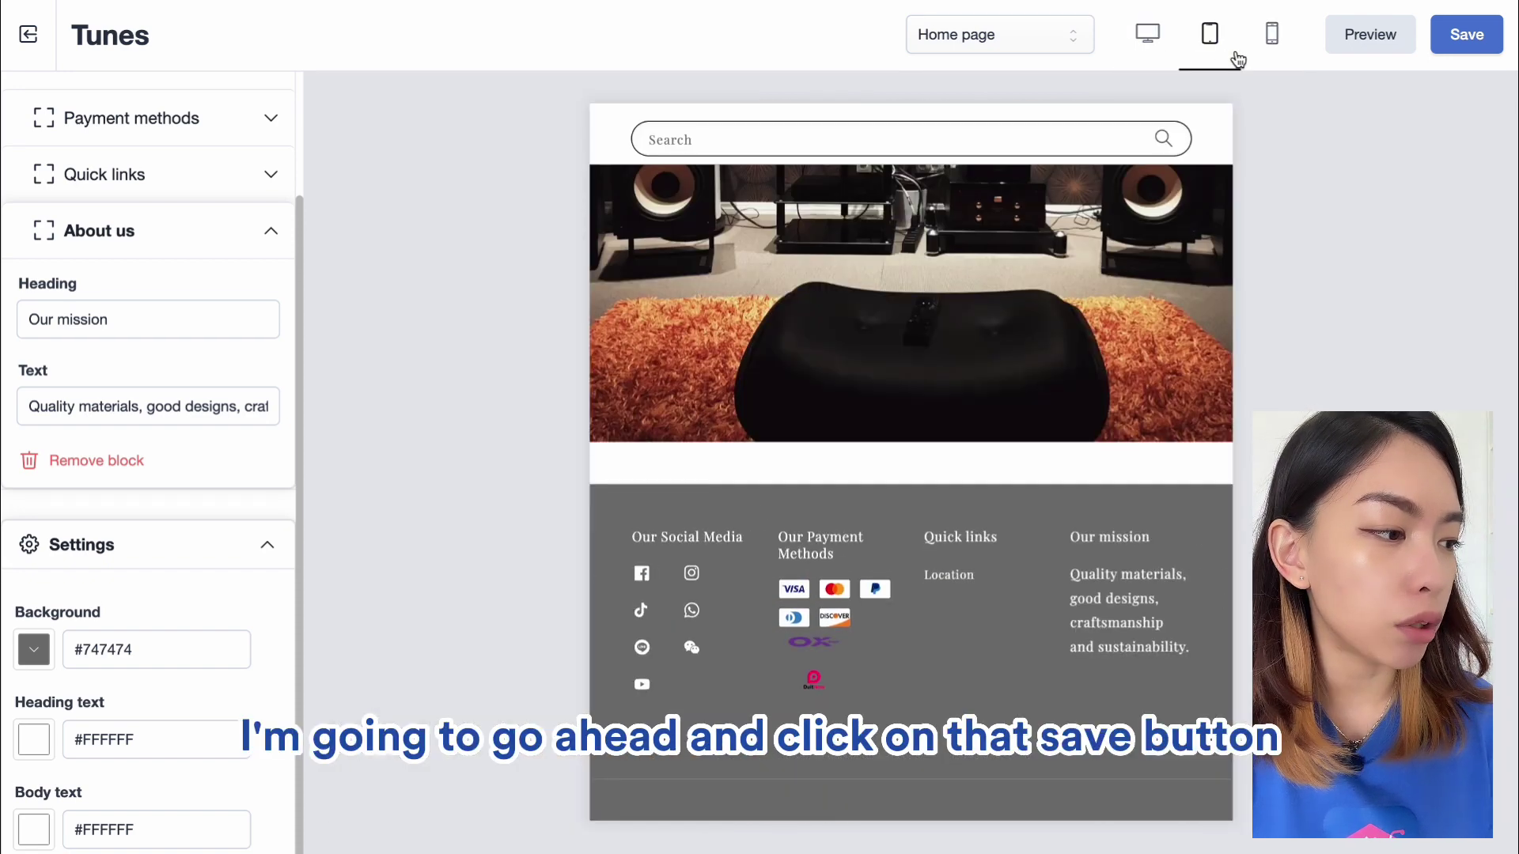
{"action": "left_click", "coordinate": [1271, 33]}
{"action": "left_click", "coordinate": [1466, 34]}
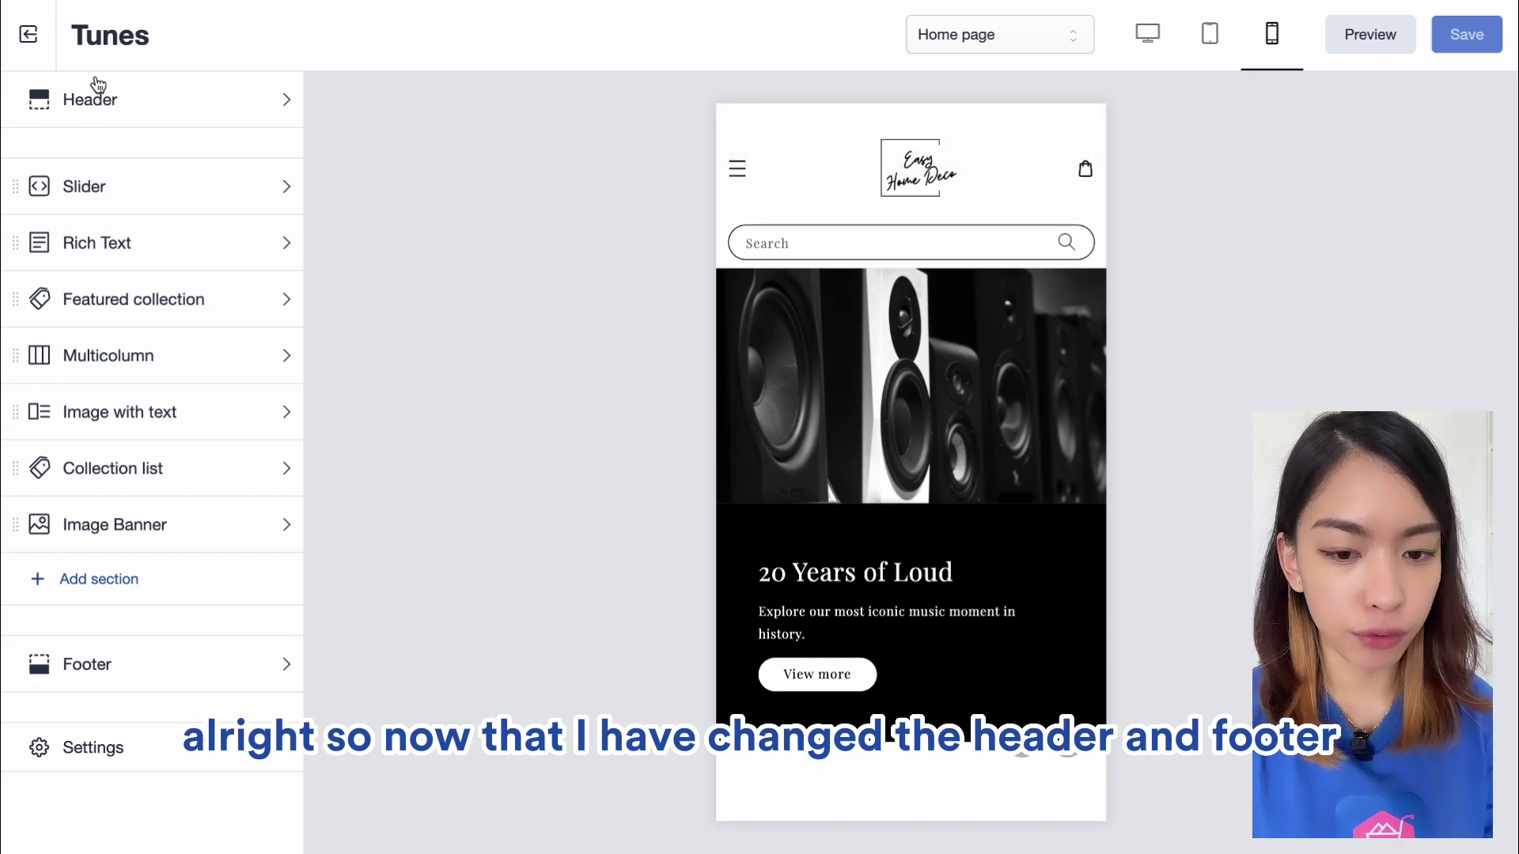
- Open the Typography section of the theme settings and compare its heading and body options with the page preview
{"action": "left_click", "coordinate": [109, 749]}
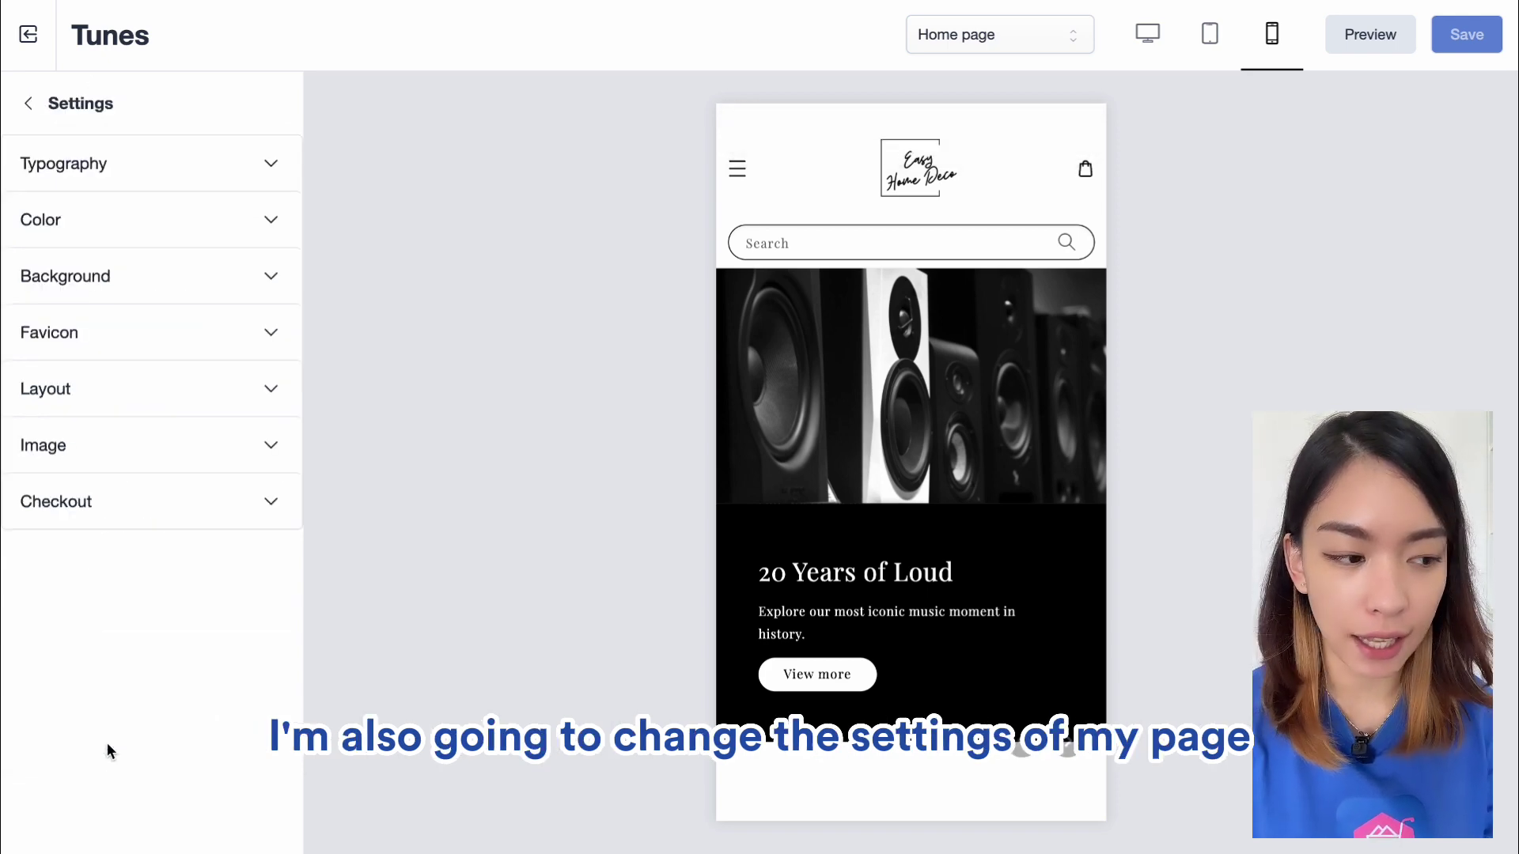
{"action": "left_click", "coordinate": [145, 174]}
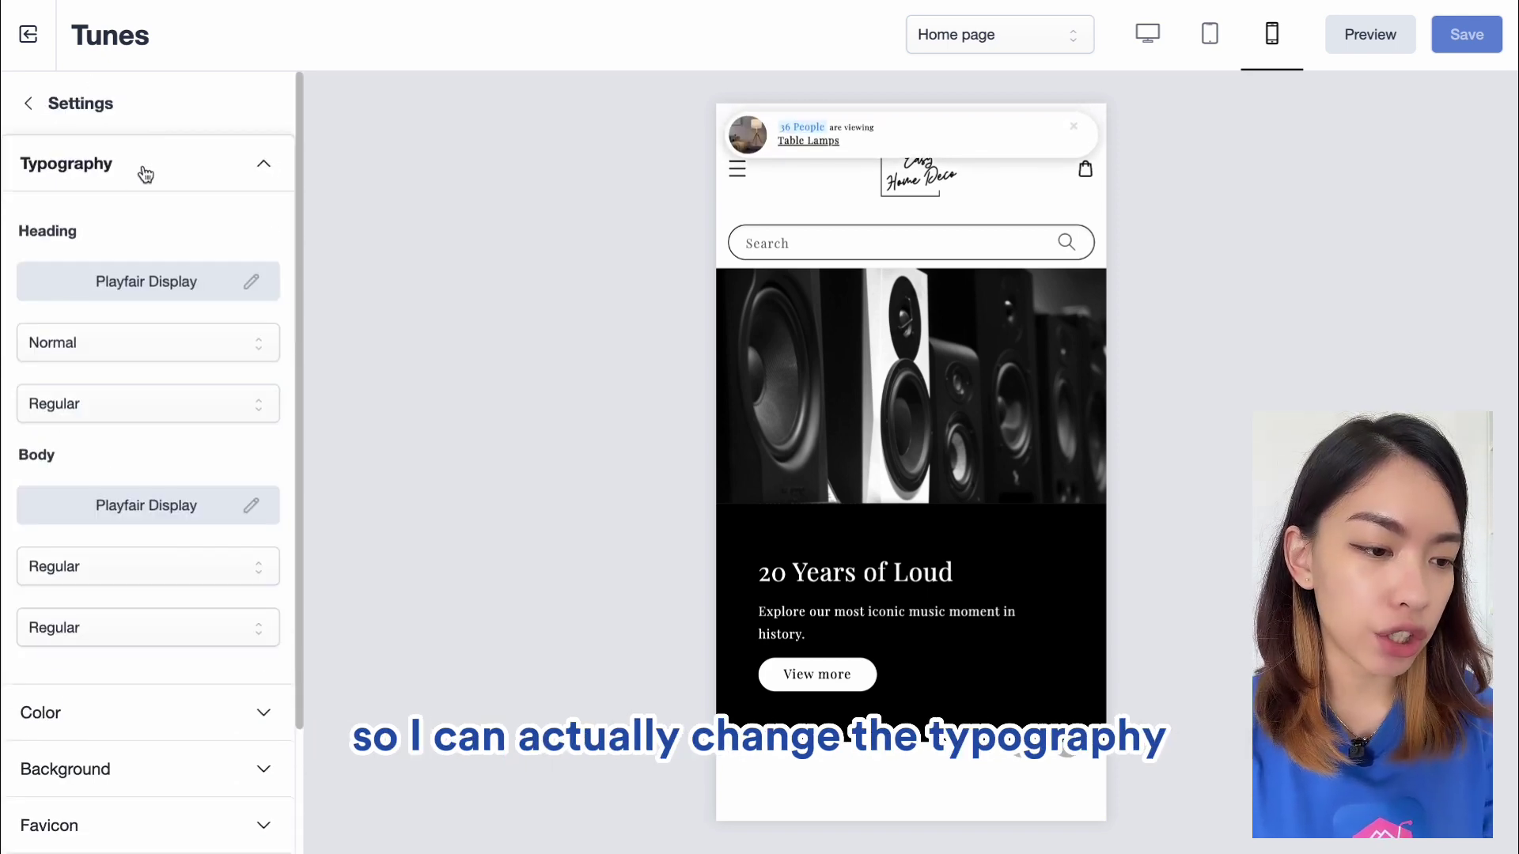
{"action": "scroll", "coordinate": [1046, 659], "scroll_direction": "down", "scroll_amount": 5}
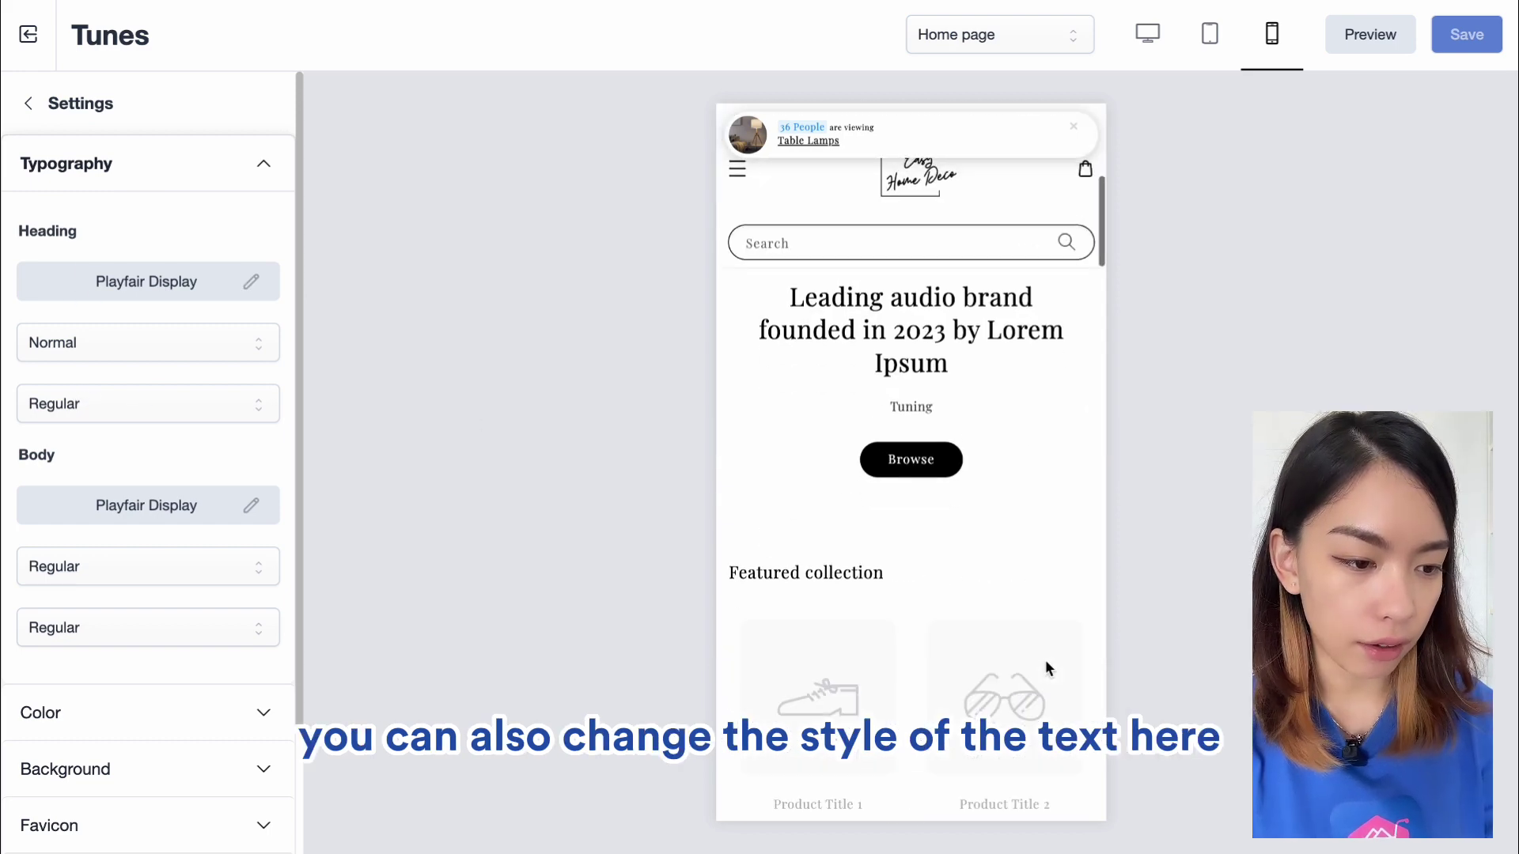
{"action": "scroll", "coordinate": [1045, 660], "scroll_direction": "up", "scroll_amount": 5}
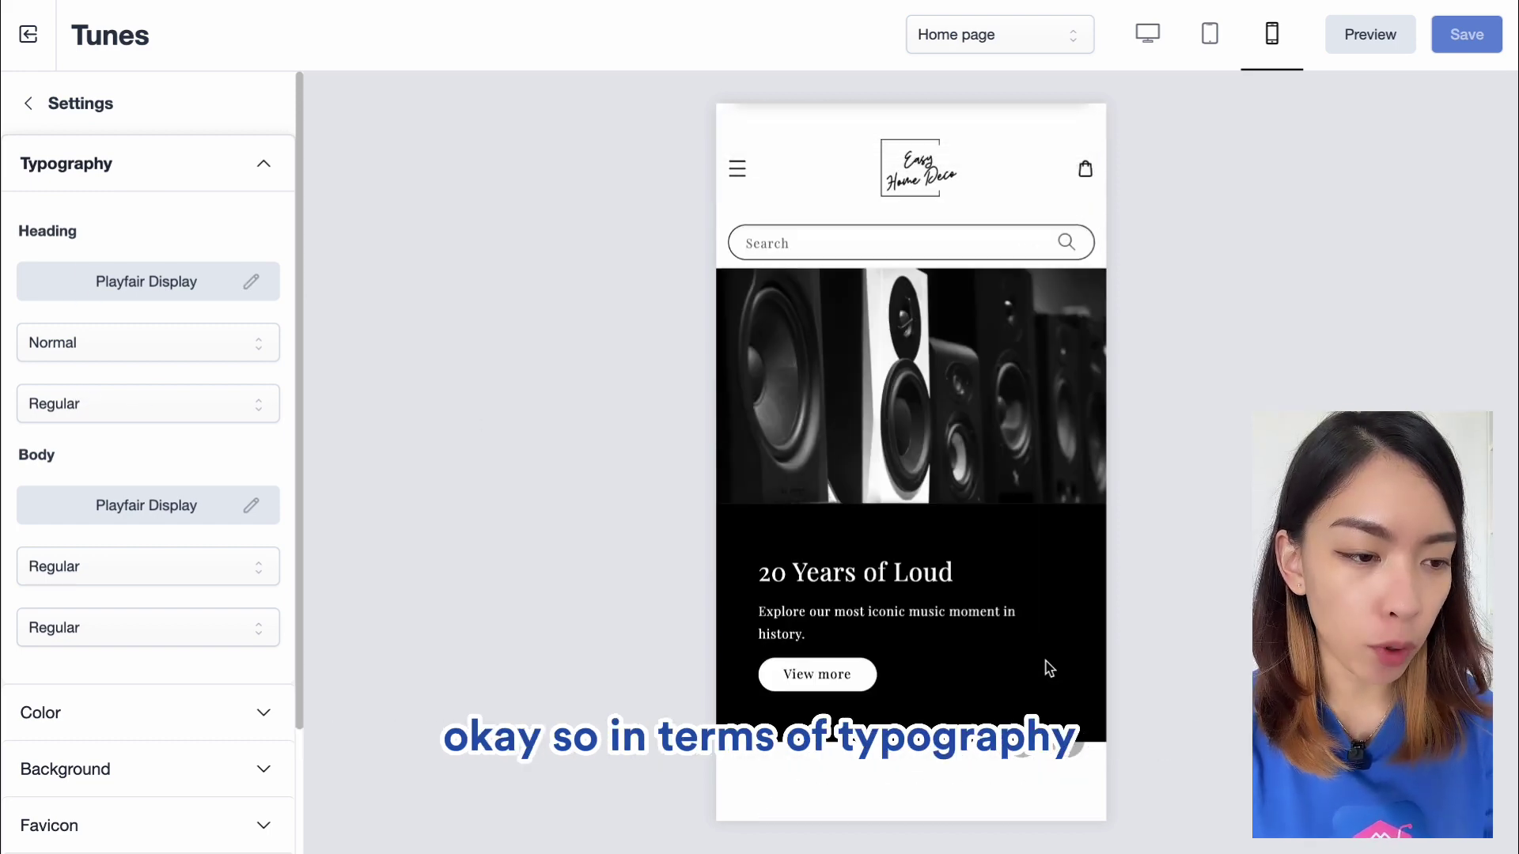
{"action": "scroll", "coordinate": [1044, 668], "scroll_direction": "down", "scroll_amount": 2}
{"action": "left_click", "coordinate": [12, 457]}
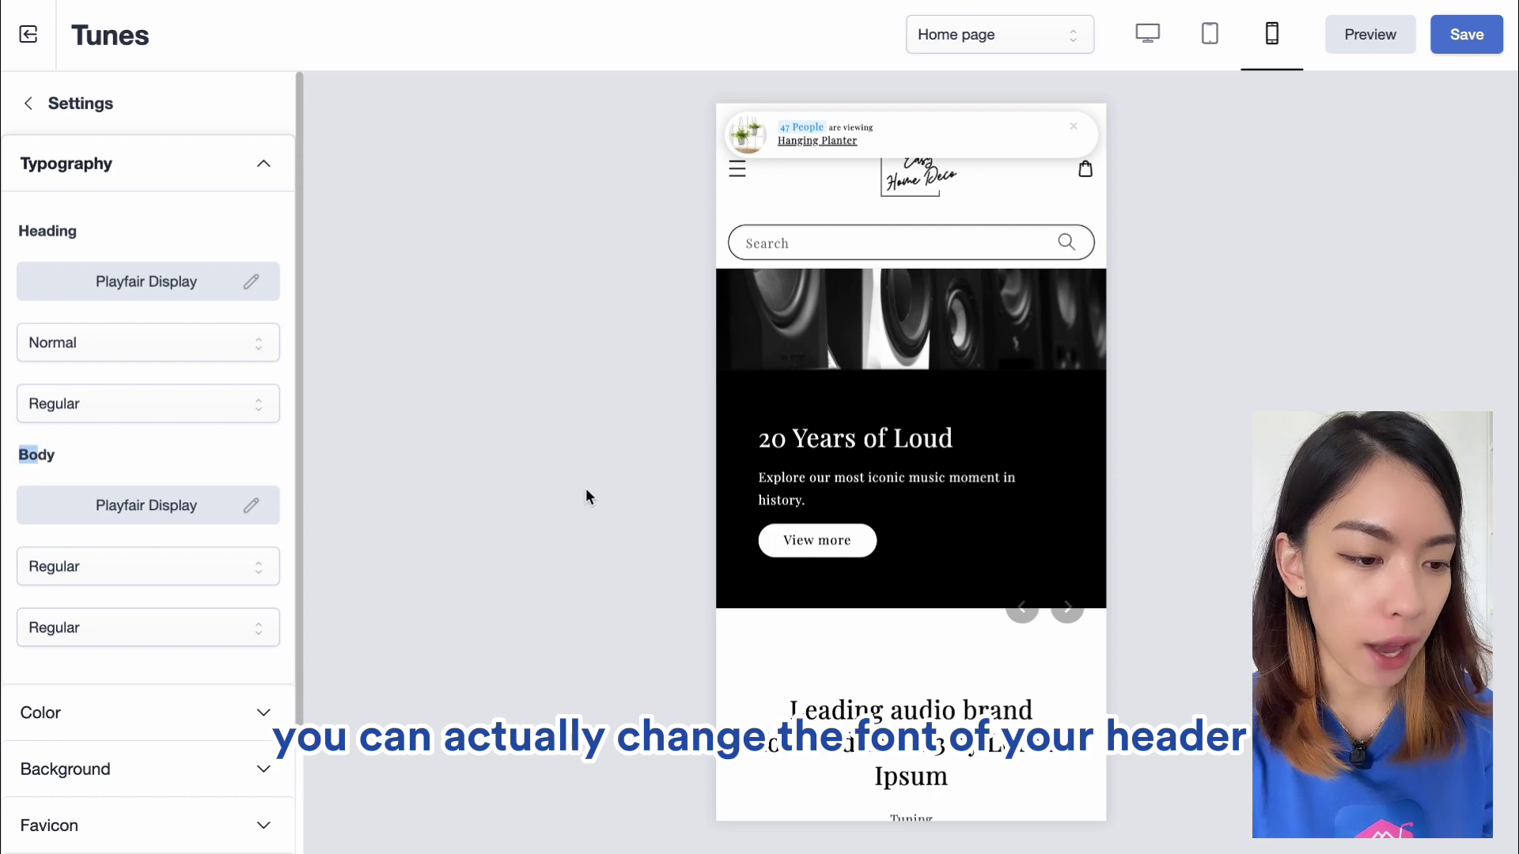
- Clear the heading font in the typography settings and browse the list of fonts available to replace it
{"action": "left_click", "coordinate": [252, 282]}
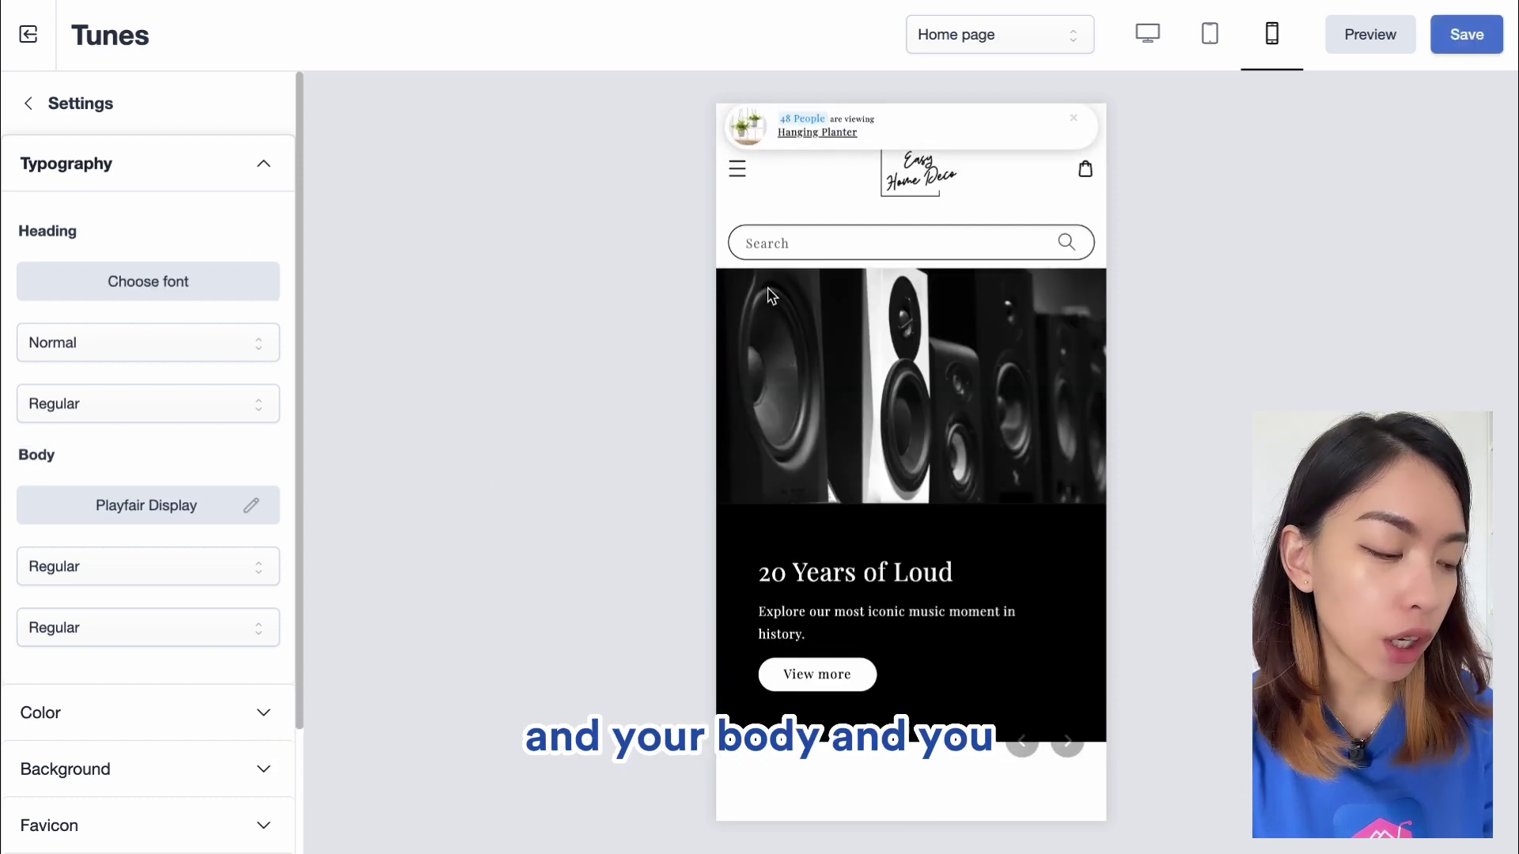
{"action": "left_click", "coordinate": [257, 286]}
{"action": "scroll", "coordinate": [651, 267], "scroll_direction": "down", "scroll_amount": 8}
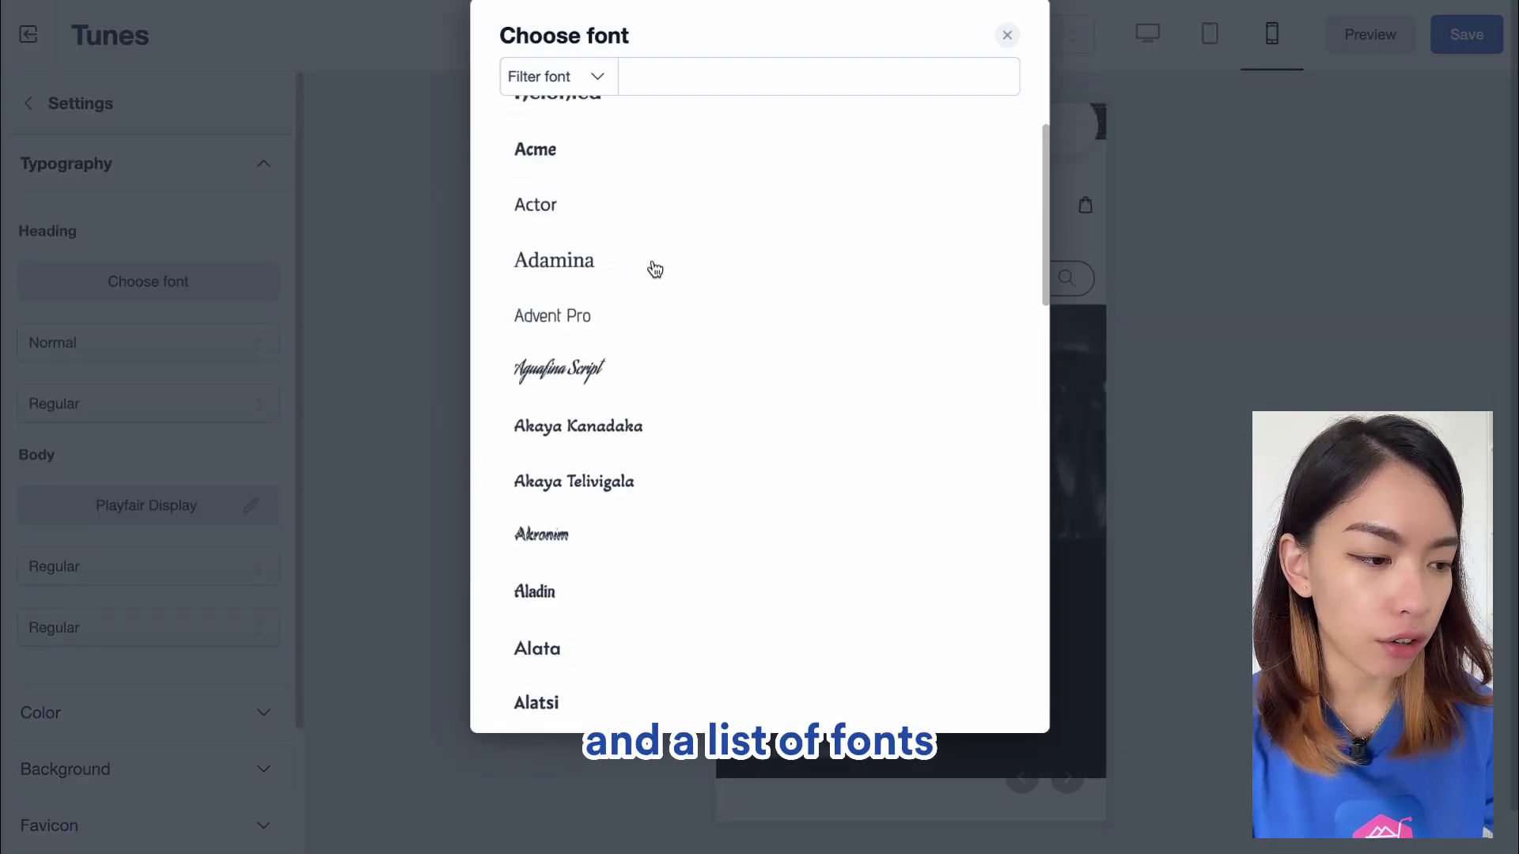
{"action": "scroll", "coordinate": [654, 269], "scroll_direction": "up", "scroll_amount": 10}
{"action": "left_click", "coordinate": [667, 68]}
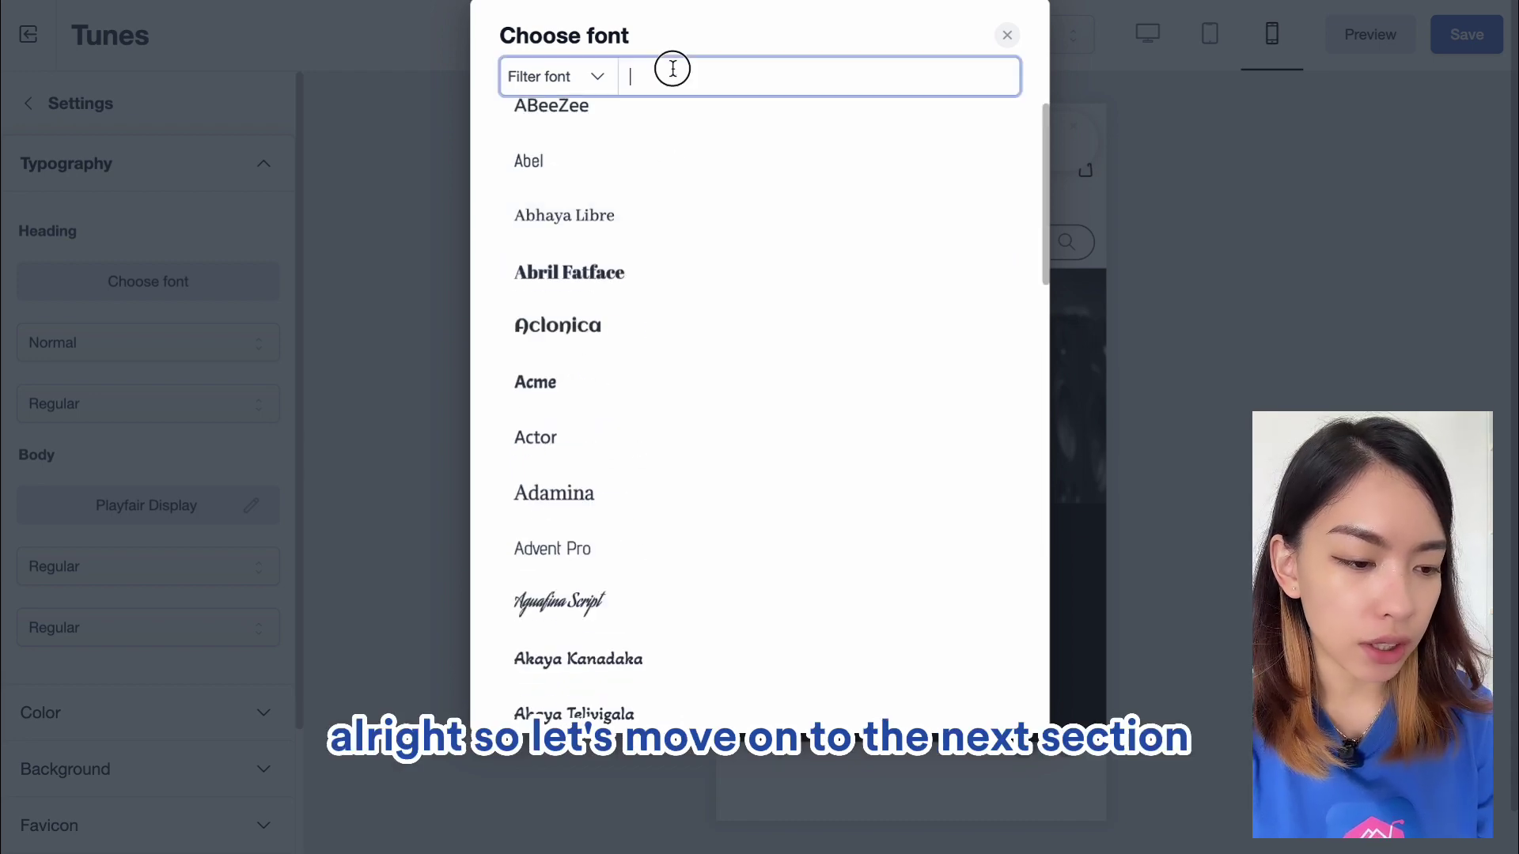
- Try red (#D91C1C) as the body colour in the theme's colour settings
{"action": "left_click", "coordinate": [114, 738]}
{"action": "scroll", "coordinate": [85, 549], "scroll_direction": "down", "scroll_amount": 2}
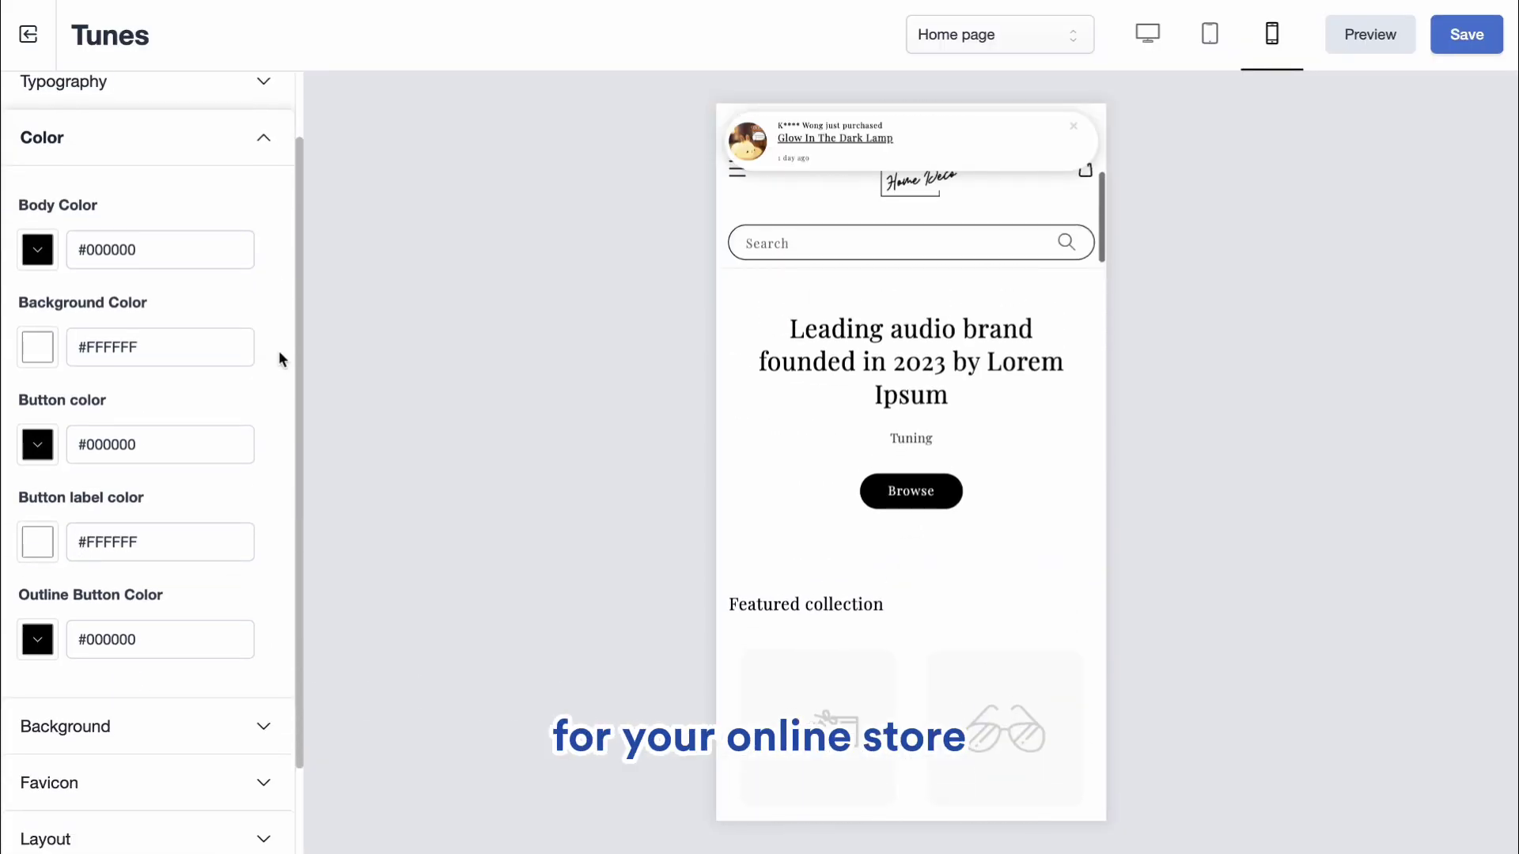
{"action": "left_click", "coordinate": [37, 250]}
{"action": "left_click", "coordinate": [285, 305]}
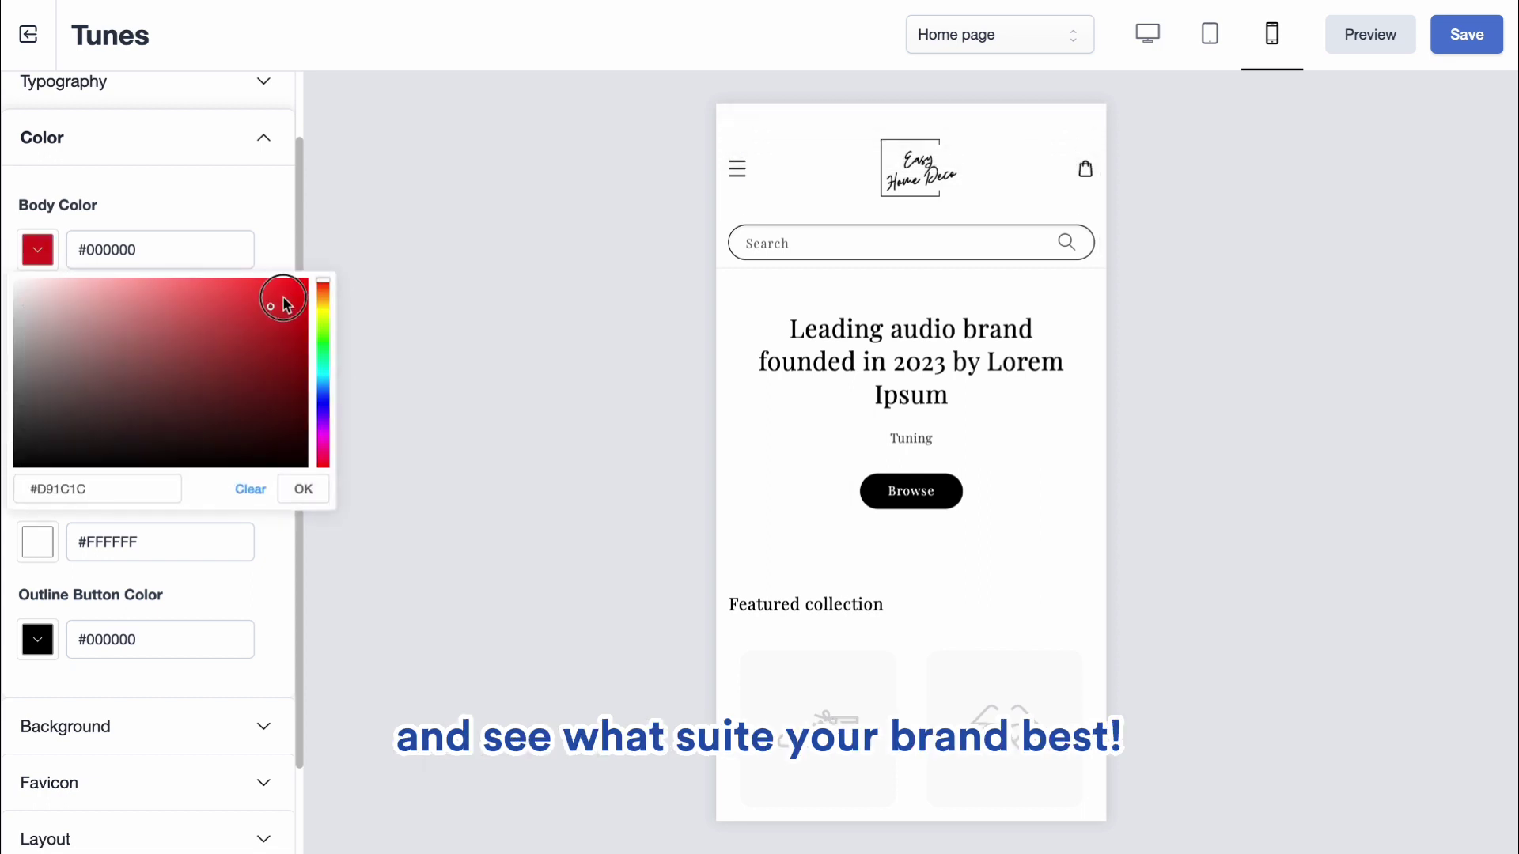
{"action": "left_click_drag", "start_coordinate": [285, 305], "coordinate": [217, 602]}
{"action": "left_click", "coordinate": [216, 609]}
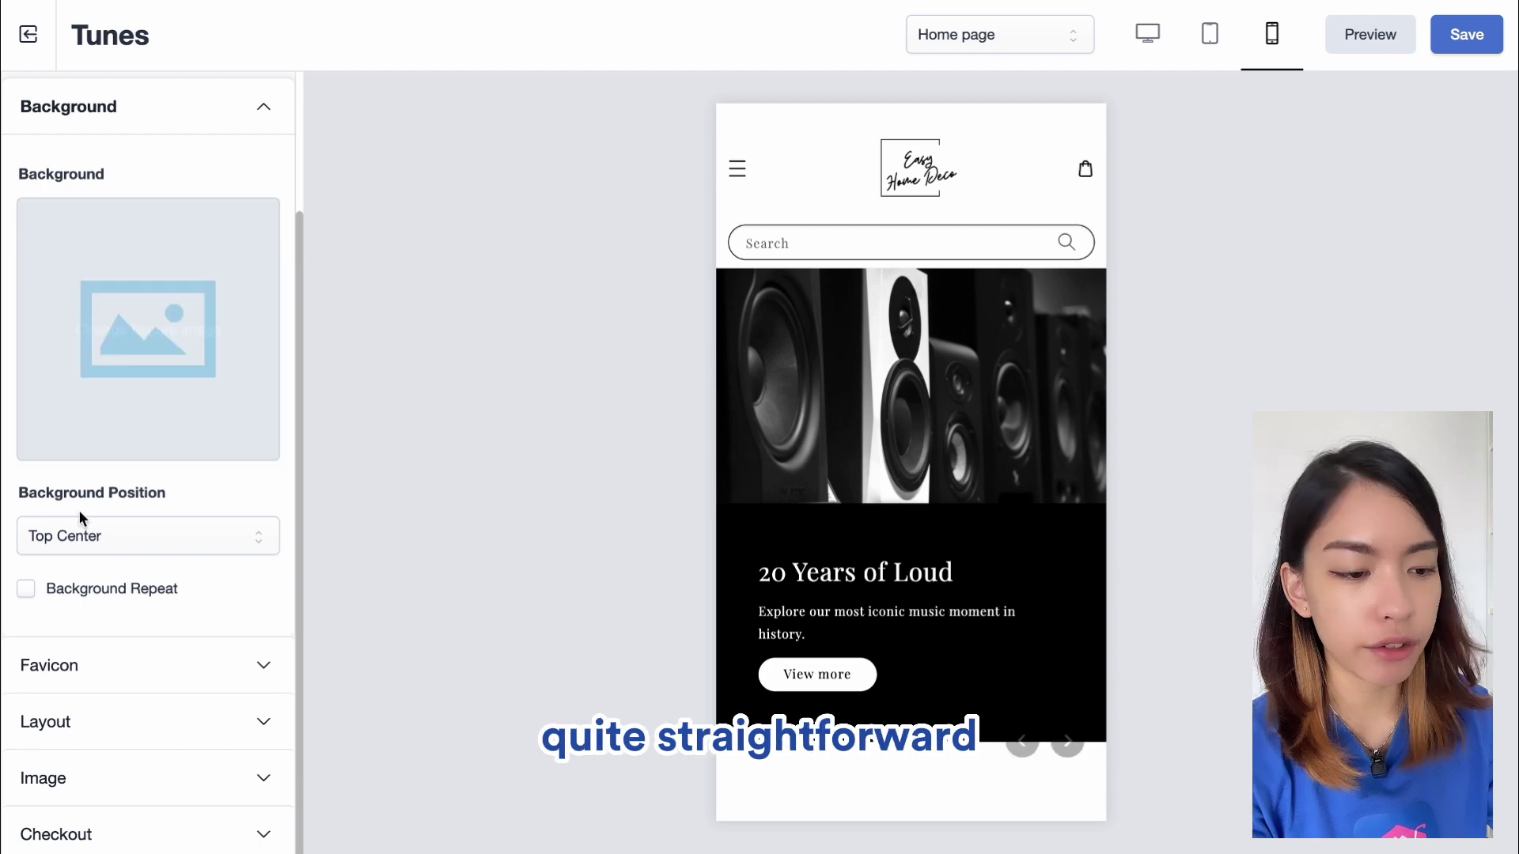
- Set the Easy Home Deco logo from the existing images as the theme's favicon
{"action": "mouse_move", "coordinate": [114, 322]}
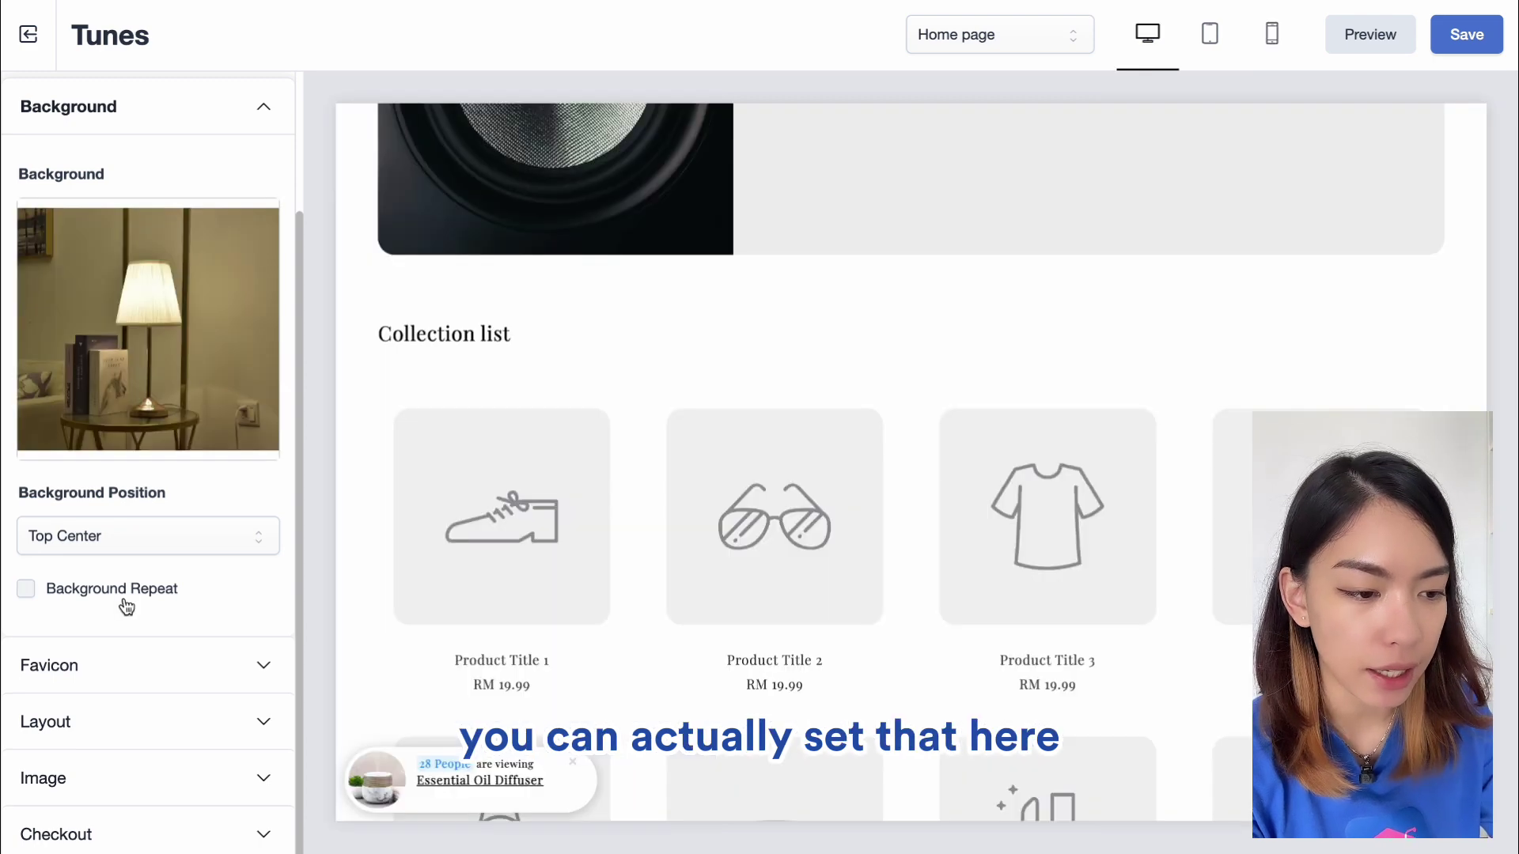
{"action": "left_click", "coordinate": [146, 678]}
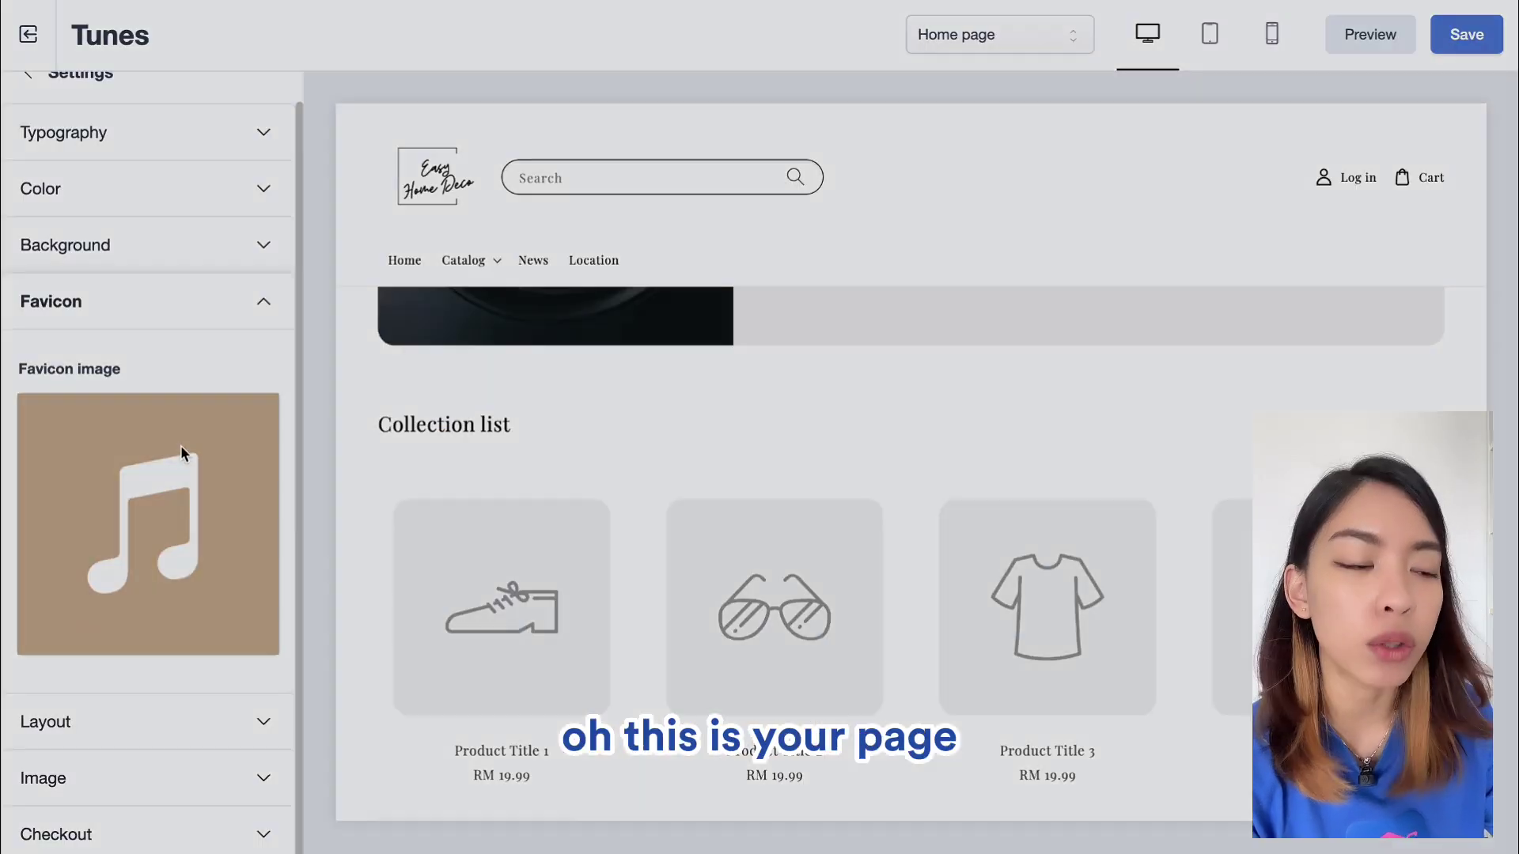
{"action": "left_click", "coordinate": [181, 450]}
{"action": "left_click", "coordinate": [941, 351]}
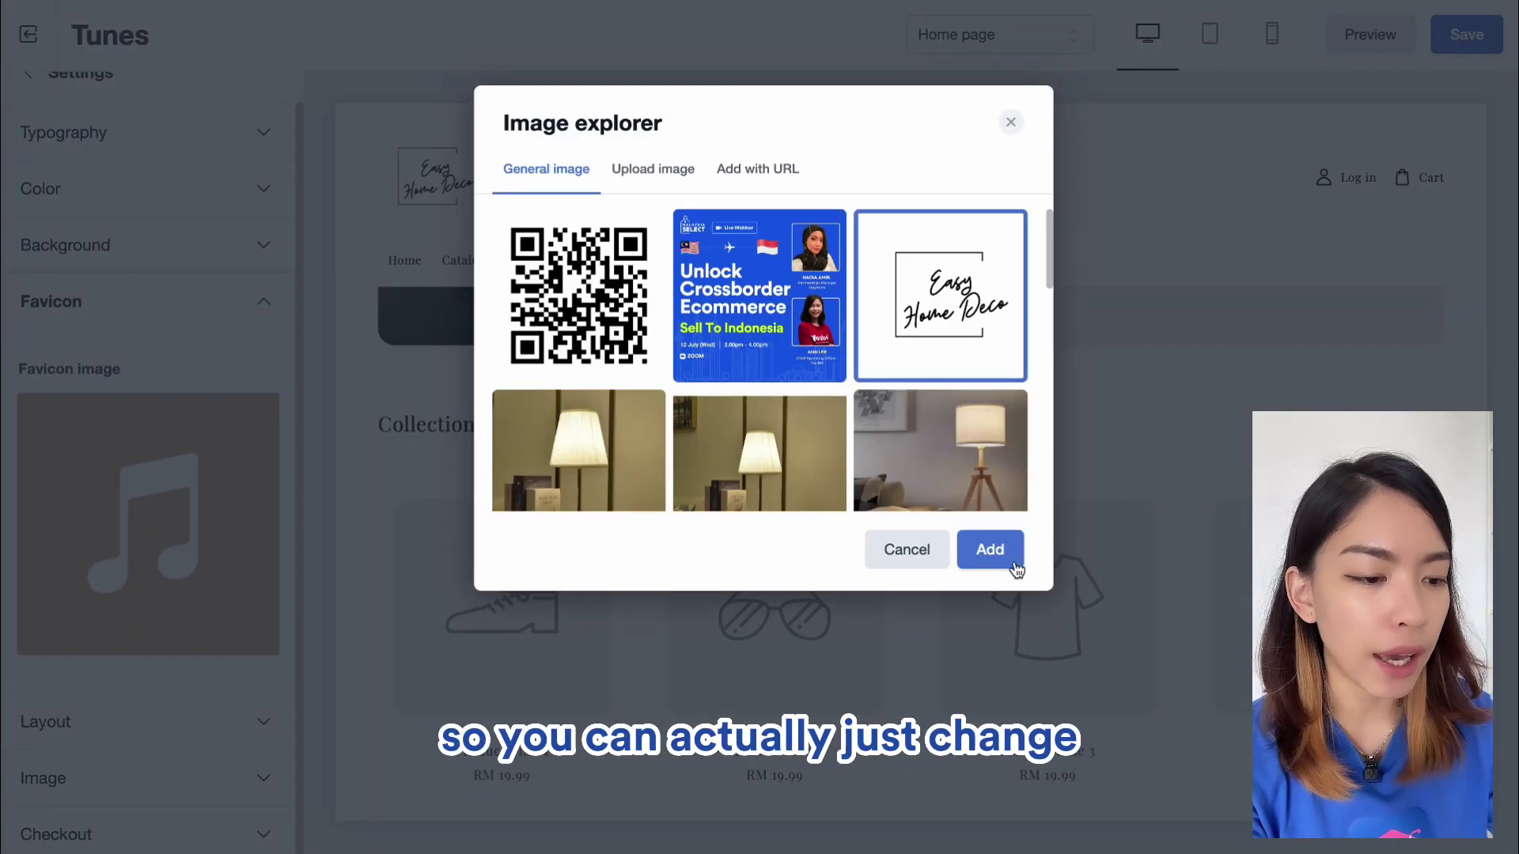
{"action": "left_click", "coordinate": [989, 550]}
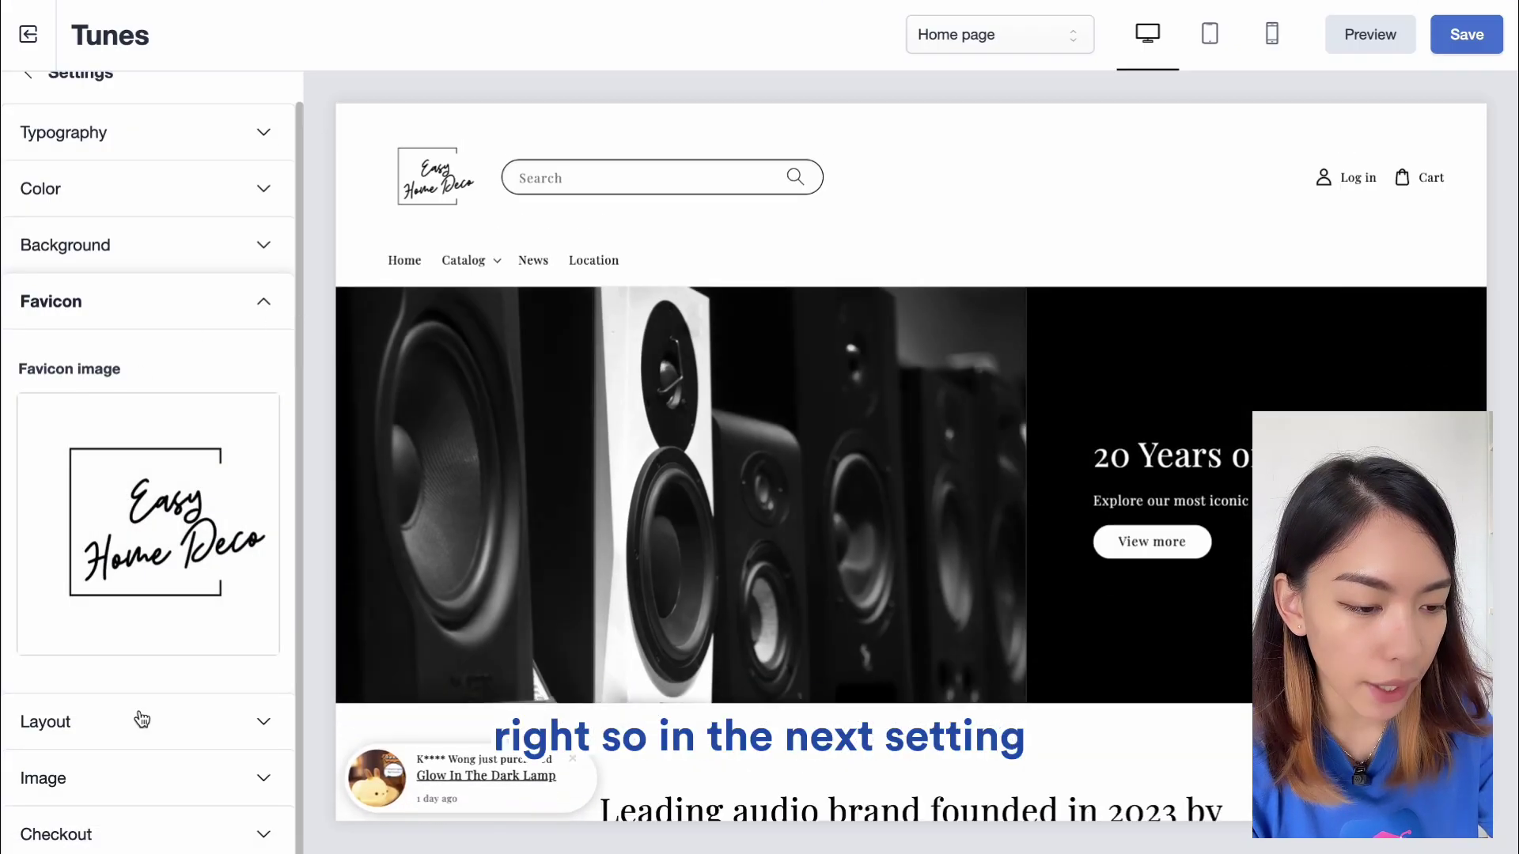
- Review the maximum width setting under Layout and the quality and link preview options under Image
{"action": "left_click", "coordinate": [142, 720]}
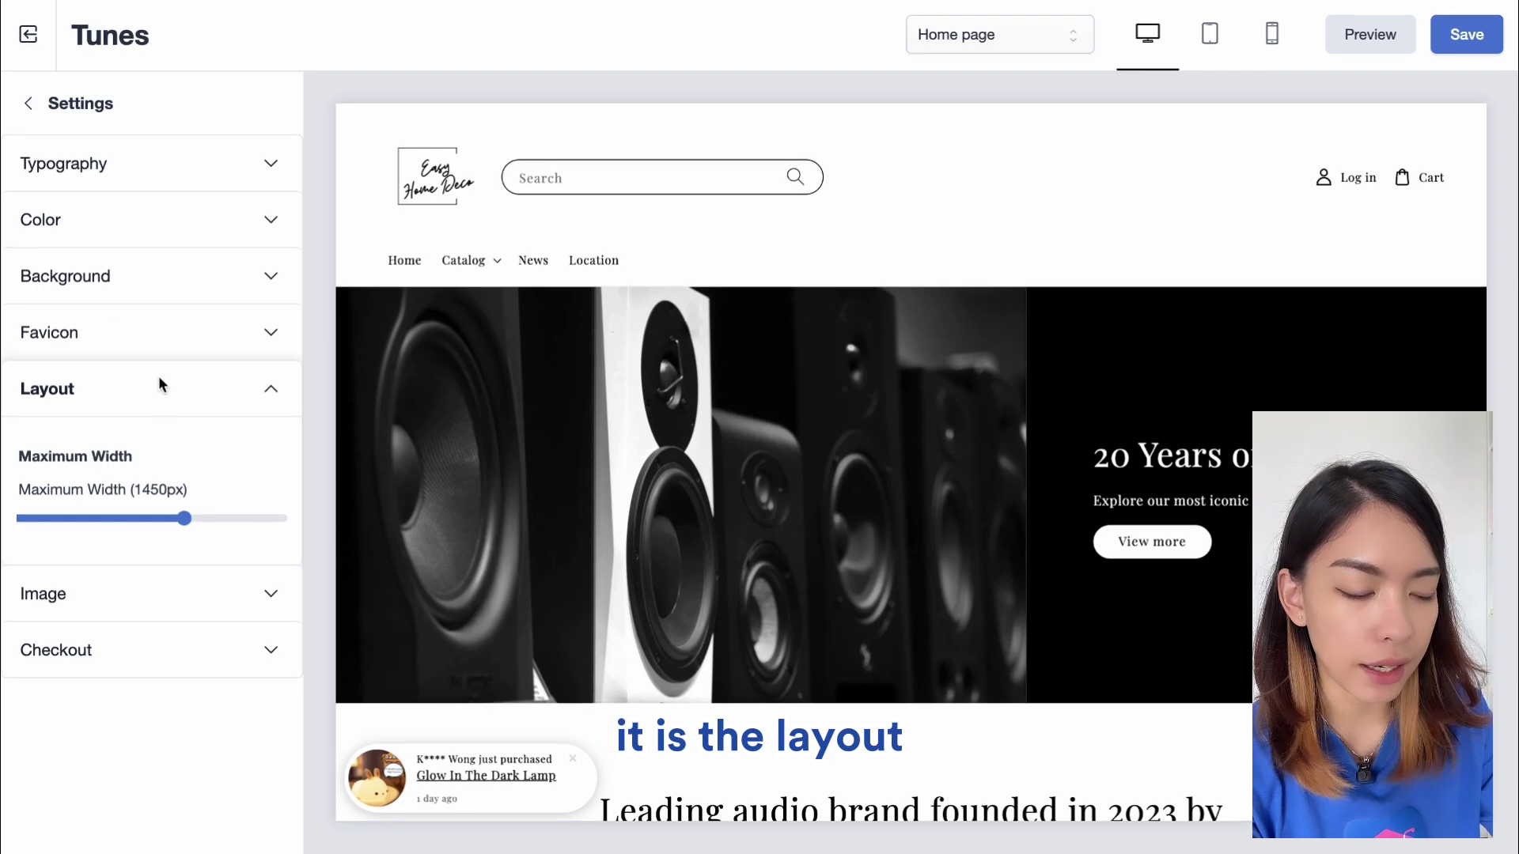
{"action": "left_click", "coordinate": [190, 585]}
{"action": "scroll", "coordinate": [190, 581], "scroll_direction": "down", "scroll_amount": 1}
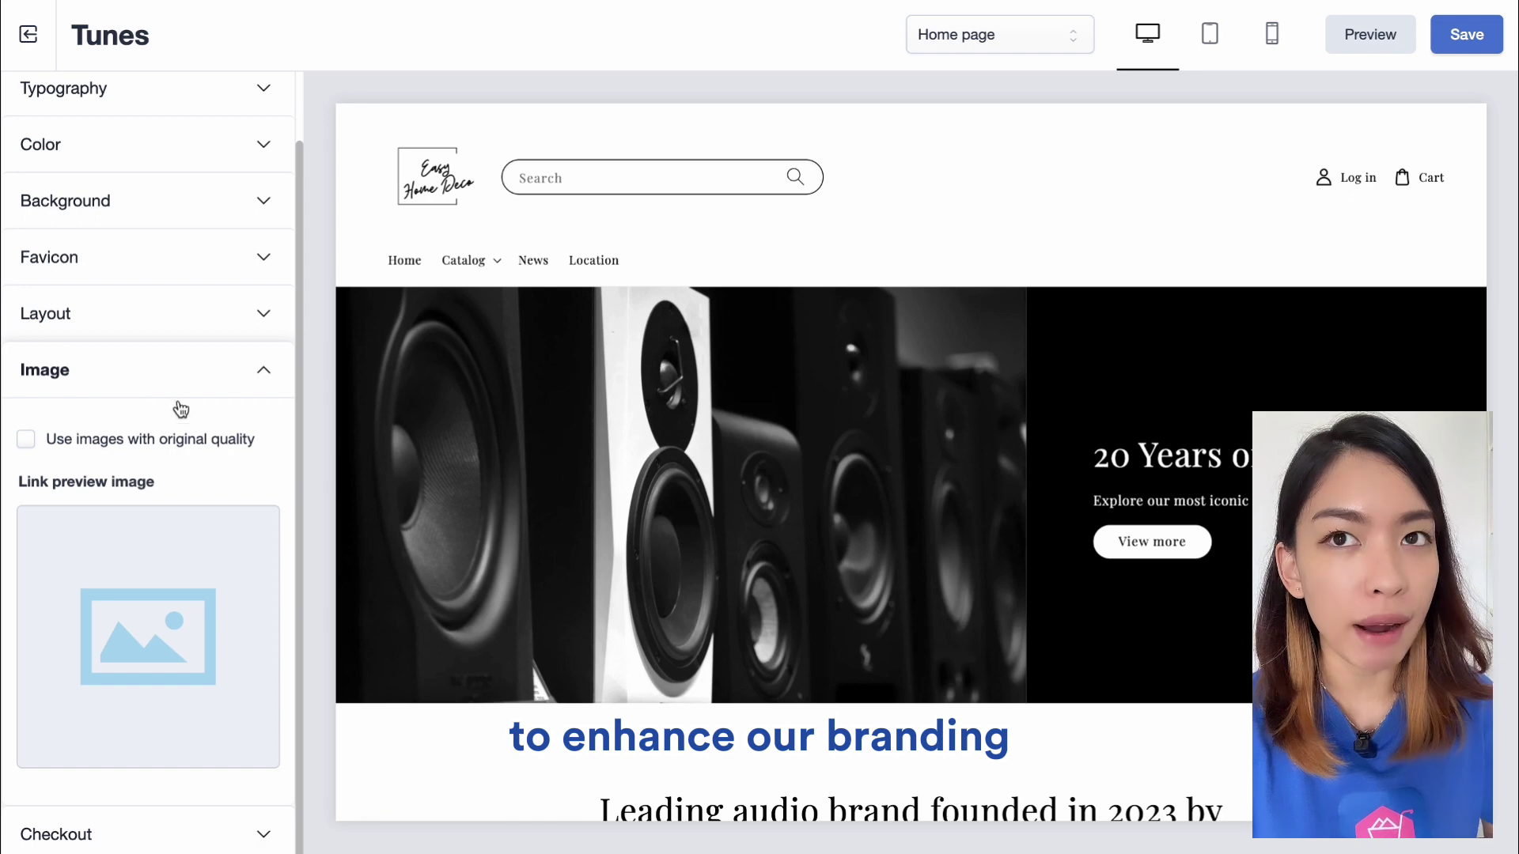
{"action": "mouse_move", "coordinate": [155, 542]}
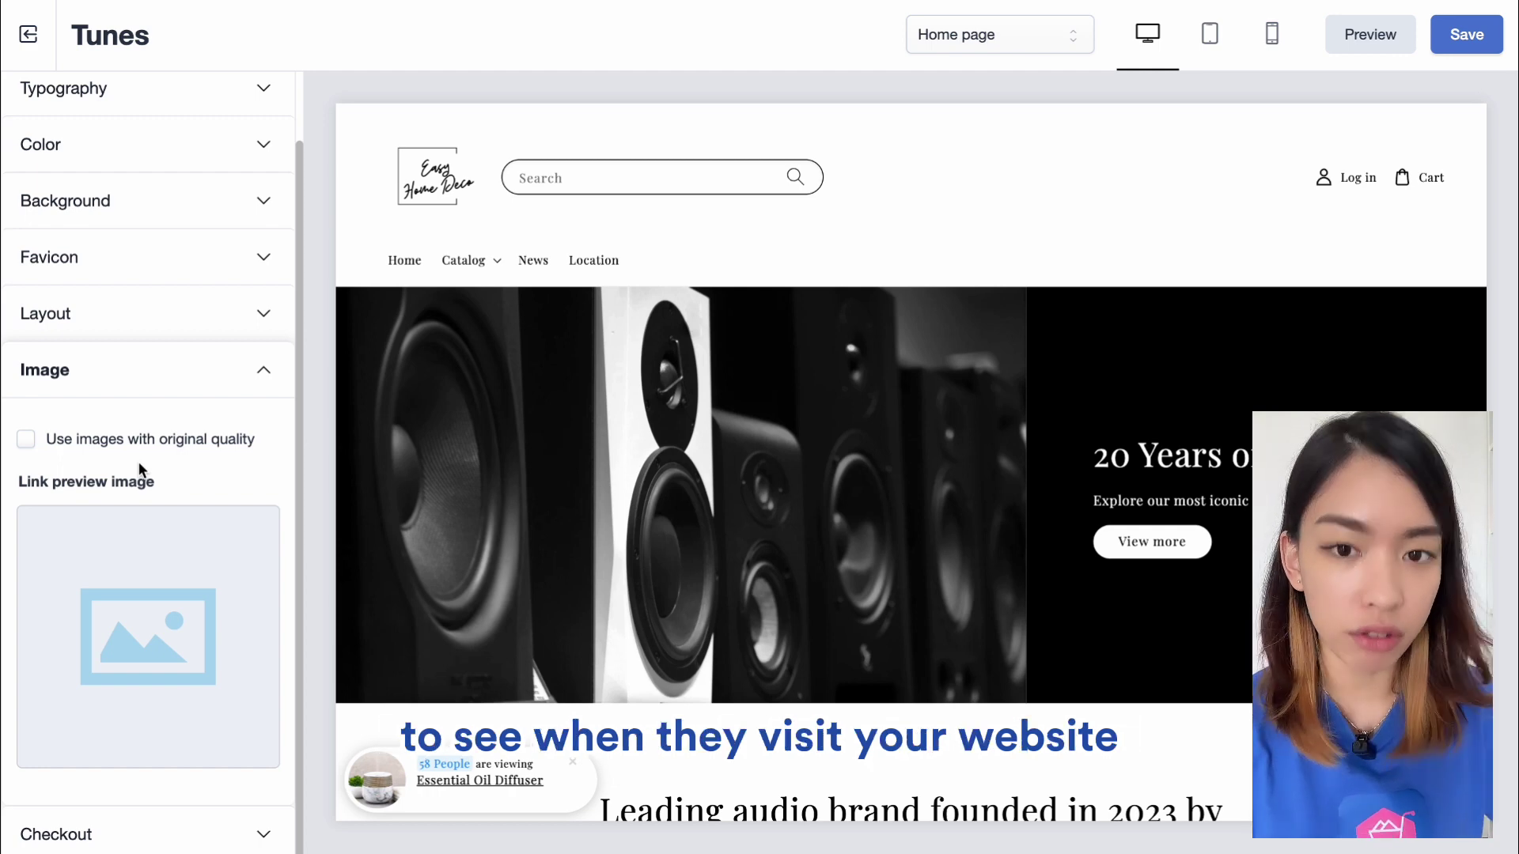
{"action": "left_click", "coordinate": [139, 370]}
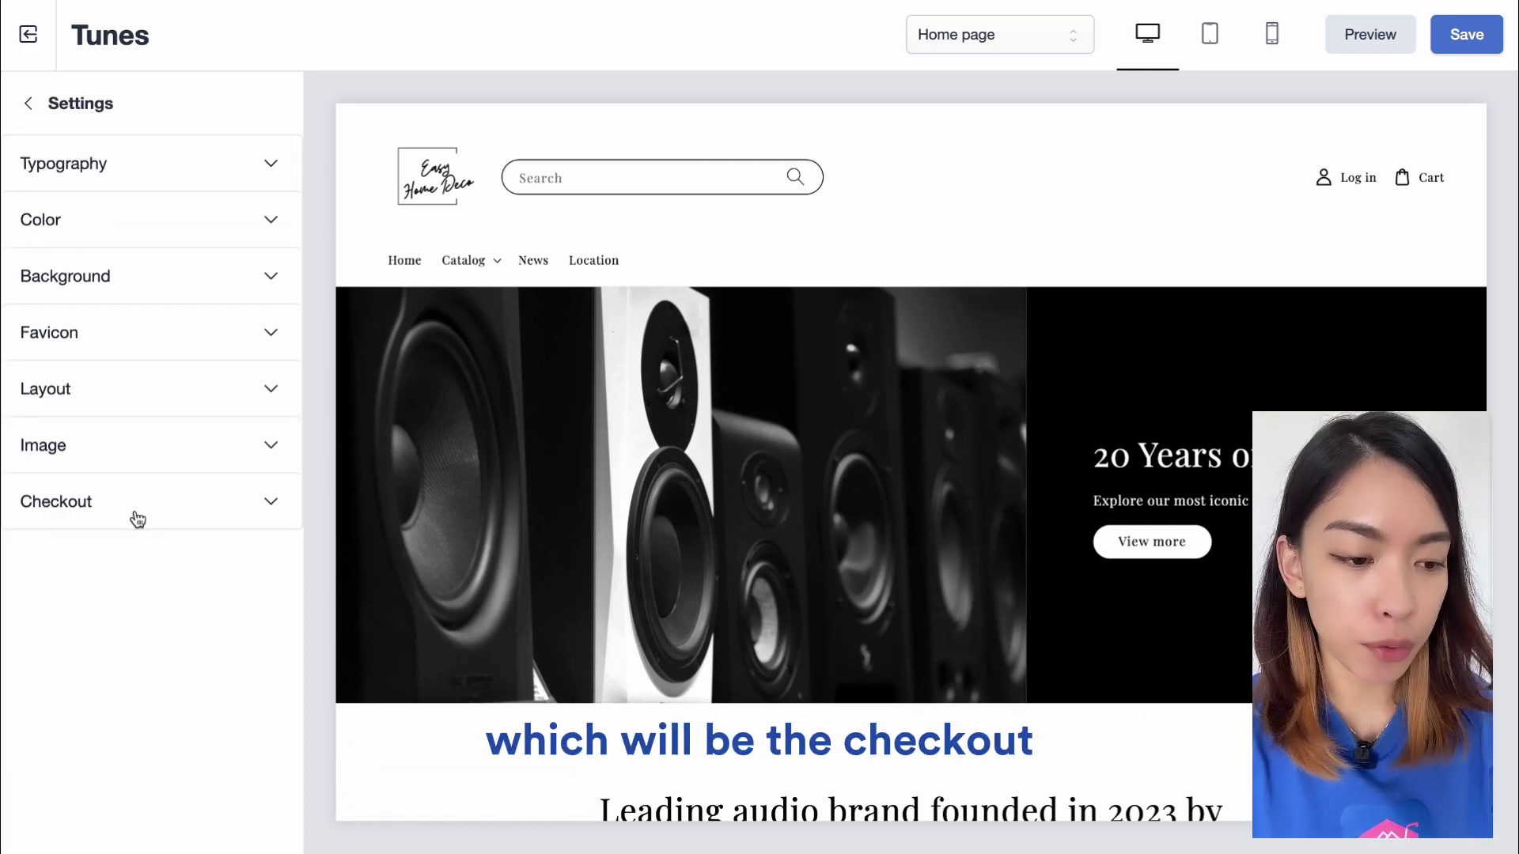
- Review the logo image in the Checkout settings, save the theme settings and return to the list of page sections
{"action": "left_click", "coordinate": [138, 520]}
{"action": "scroll", "coordinate": [135, 518], "scroll_direction": "down", "scroll_amount": 1}
{"action": "mouse_move", "coordinate": [136, 650]}
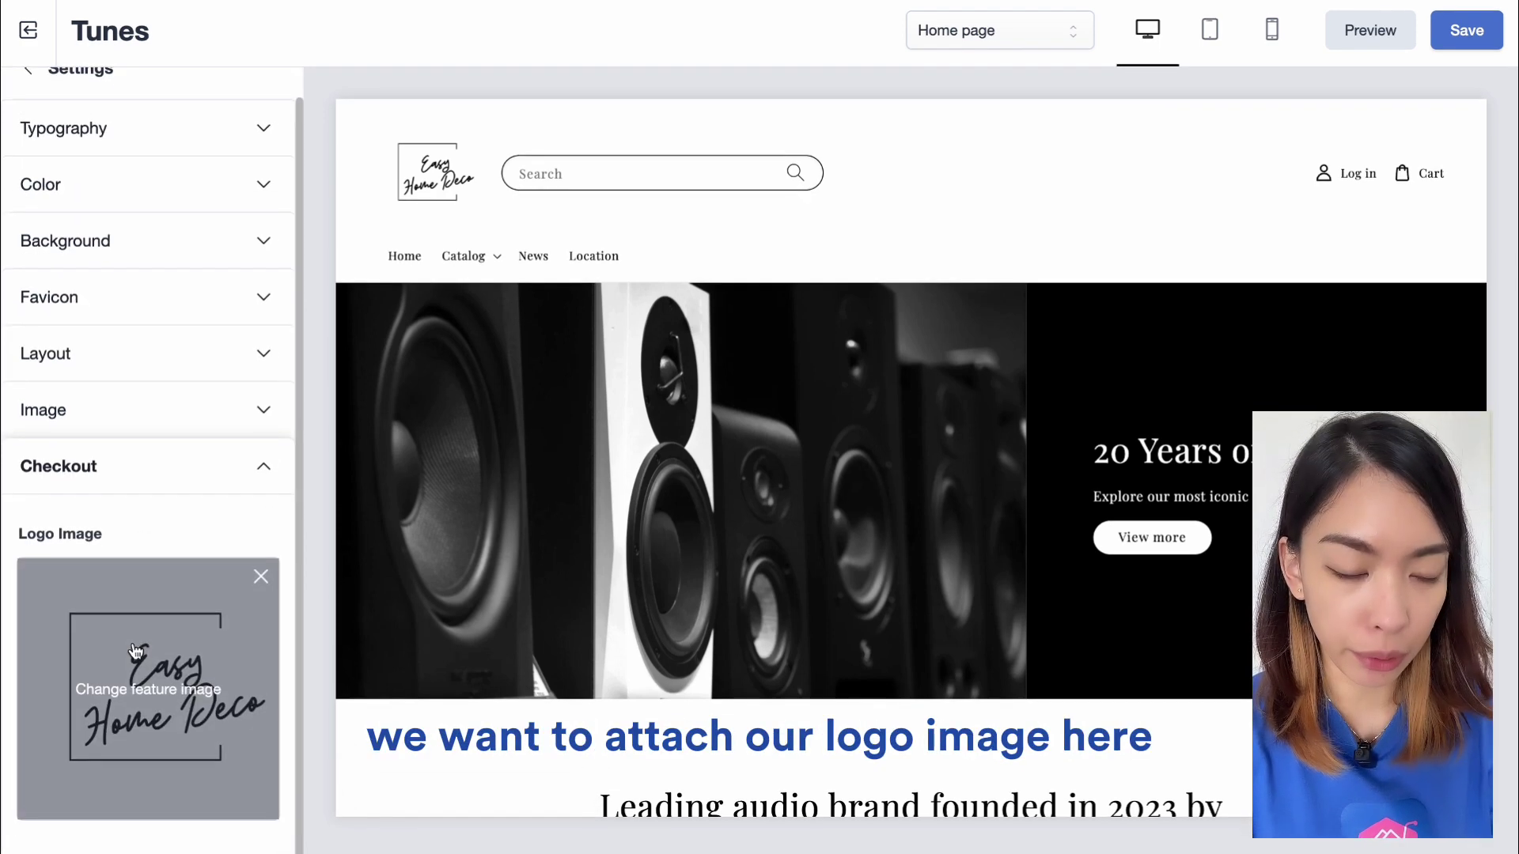
{"action": "left_click_drag", "start_coordinate": [16, 533], "coordinate": [140, 535]}
{"action": "left_click", "coordinate": [142, 534]}
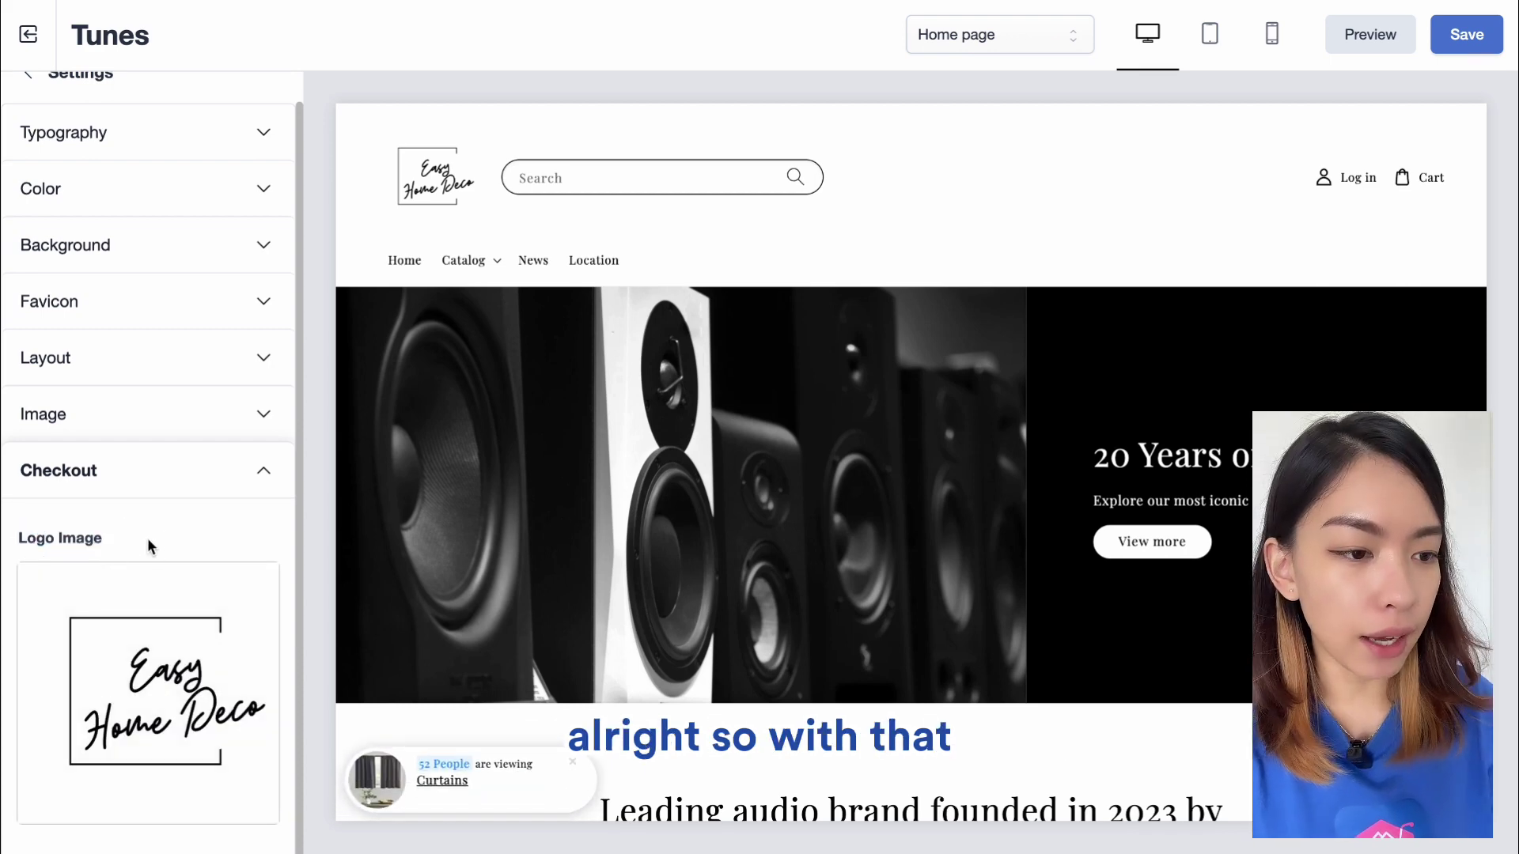
{"action": "left_click_drag", "start_coordinate": [23, 541], "coordinate": [170, 542]}
{"action": "left_click", "coordinate": [180, 545]}
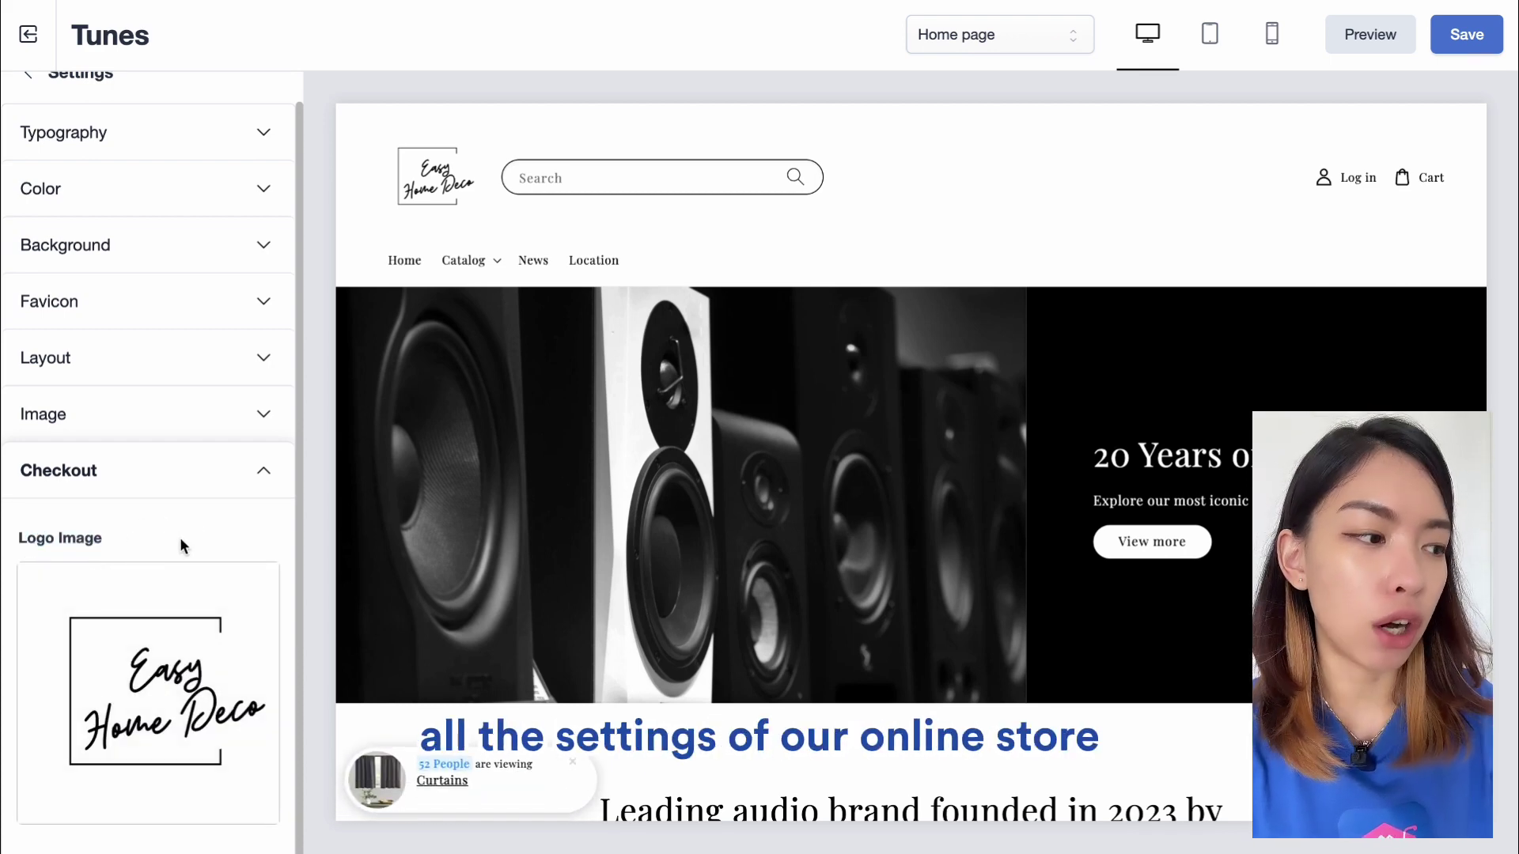
{"action": "scroll", "coordinate": [181, 546], "scroll_direction": "up", "scroll_amount": 1}
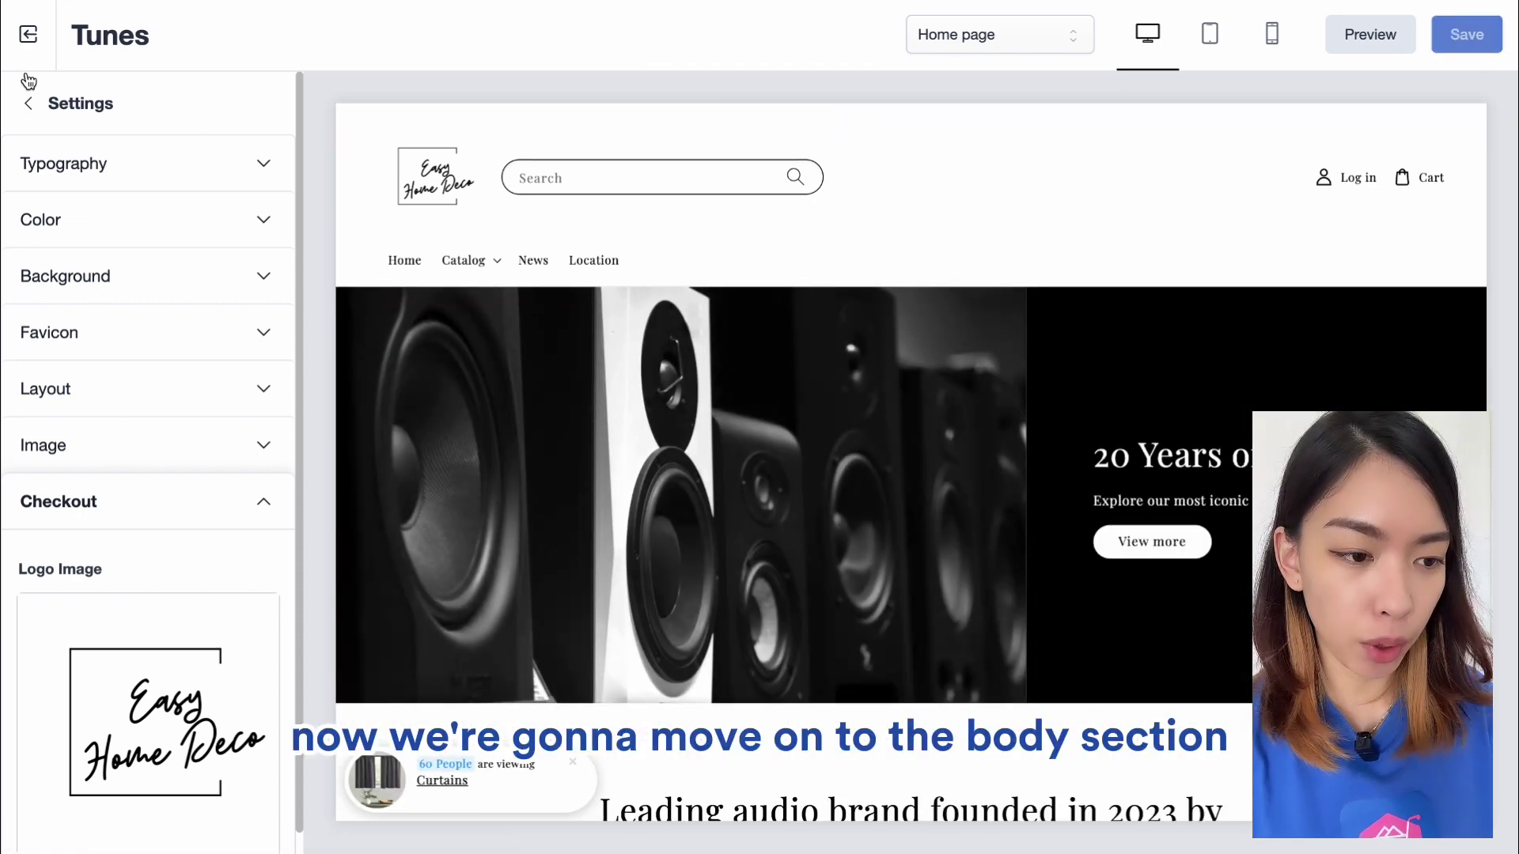
{"action": "left_click", "coordinate": [29, 82]}
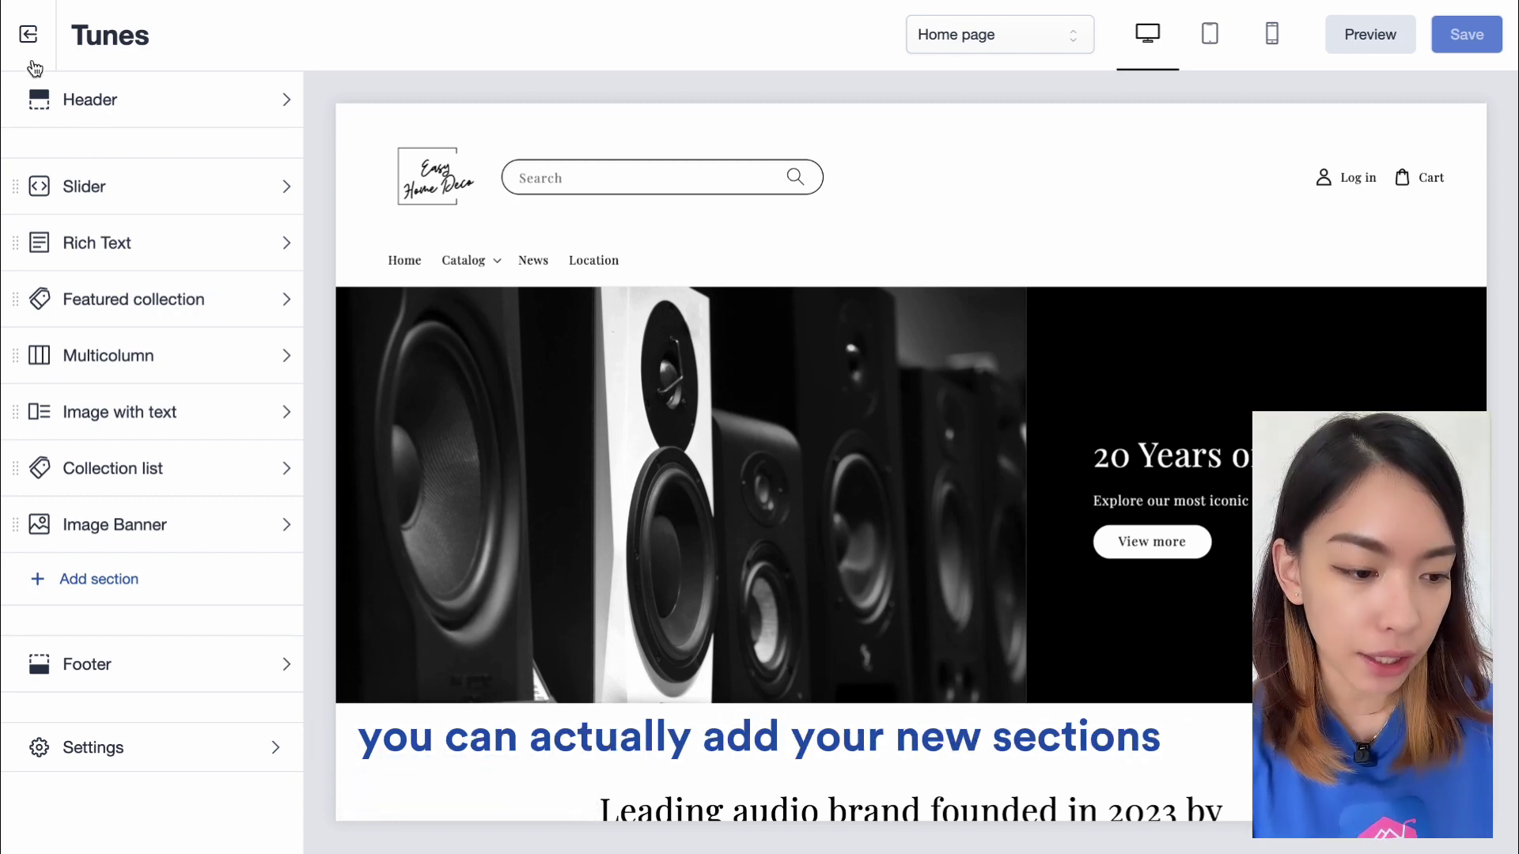
- Look through the section types that can be added to the home page and view the page's existing sections
{"action": "left_click", "coordinate": [78, 587]}
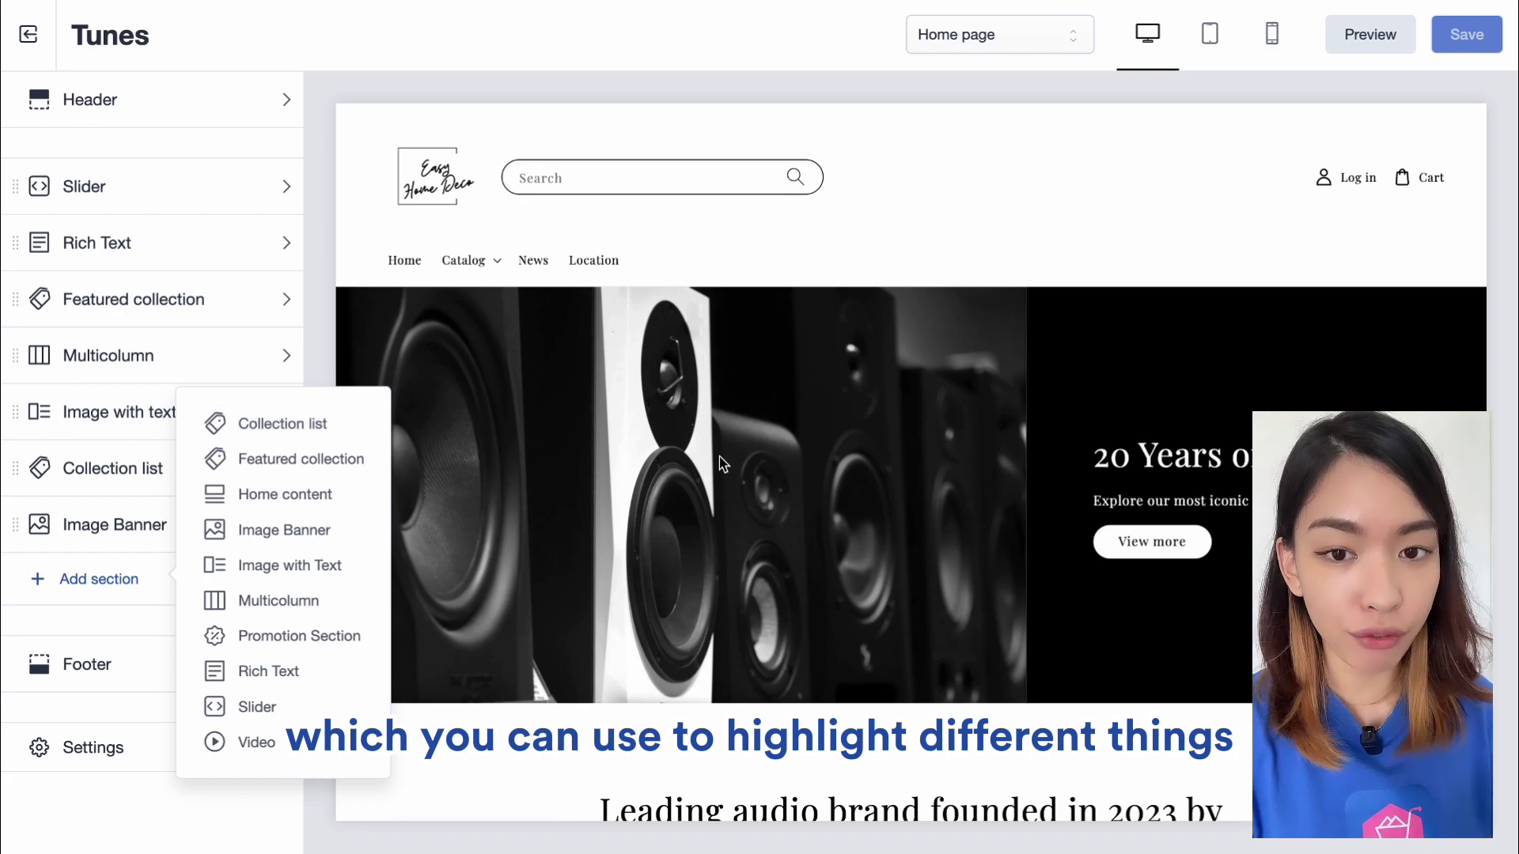
{"action": "scroll", "coordinate": [719, 459], "scroll_direction": "down", "scroll_amount": 8}
{"action": "scroll", "coordinate": [719, 458], "scroll_direction": "down", "scroll_amount": 4}
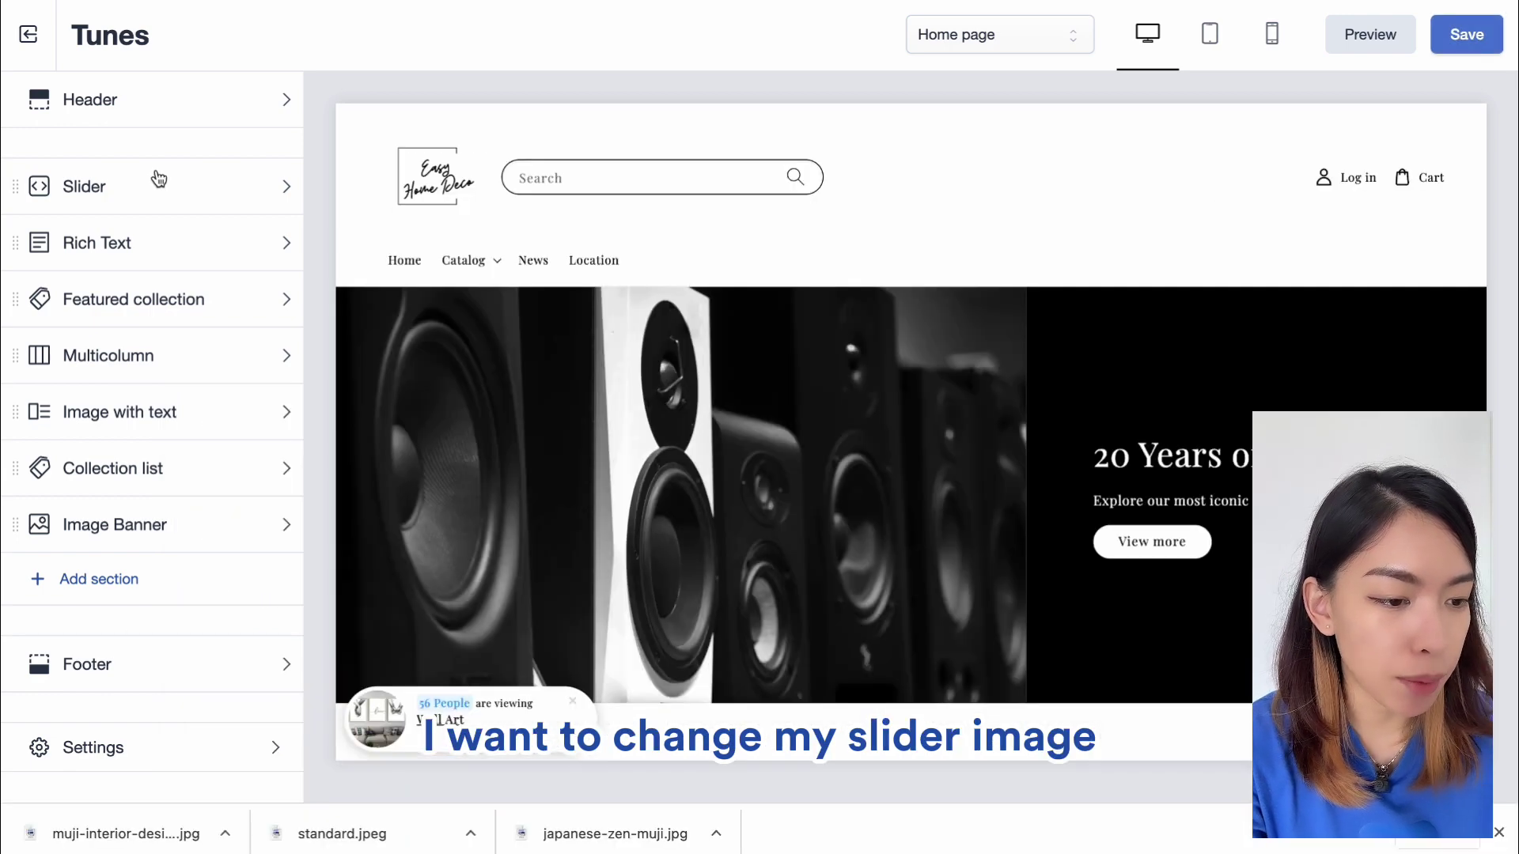
- Upload 1.jpg as the image of the existing slide in the home page's Slider section
{"action": "left_click", "coordinate": [163, 184]}
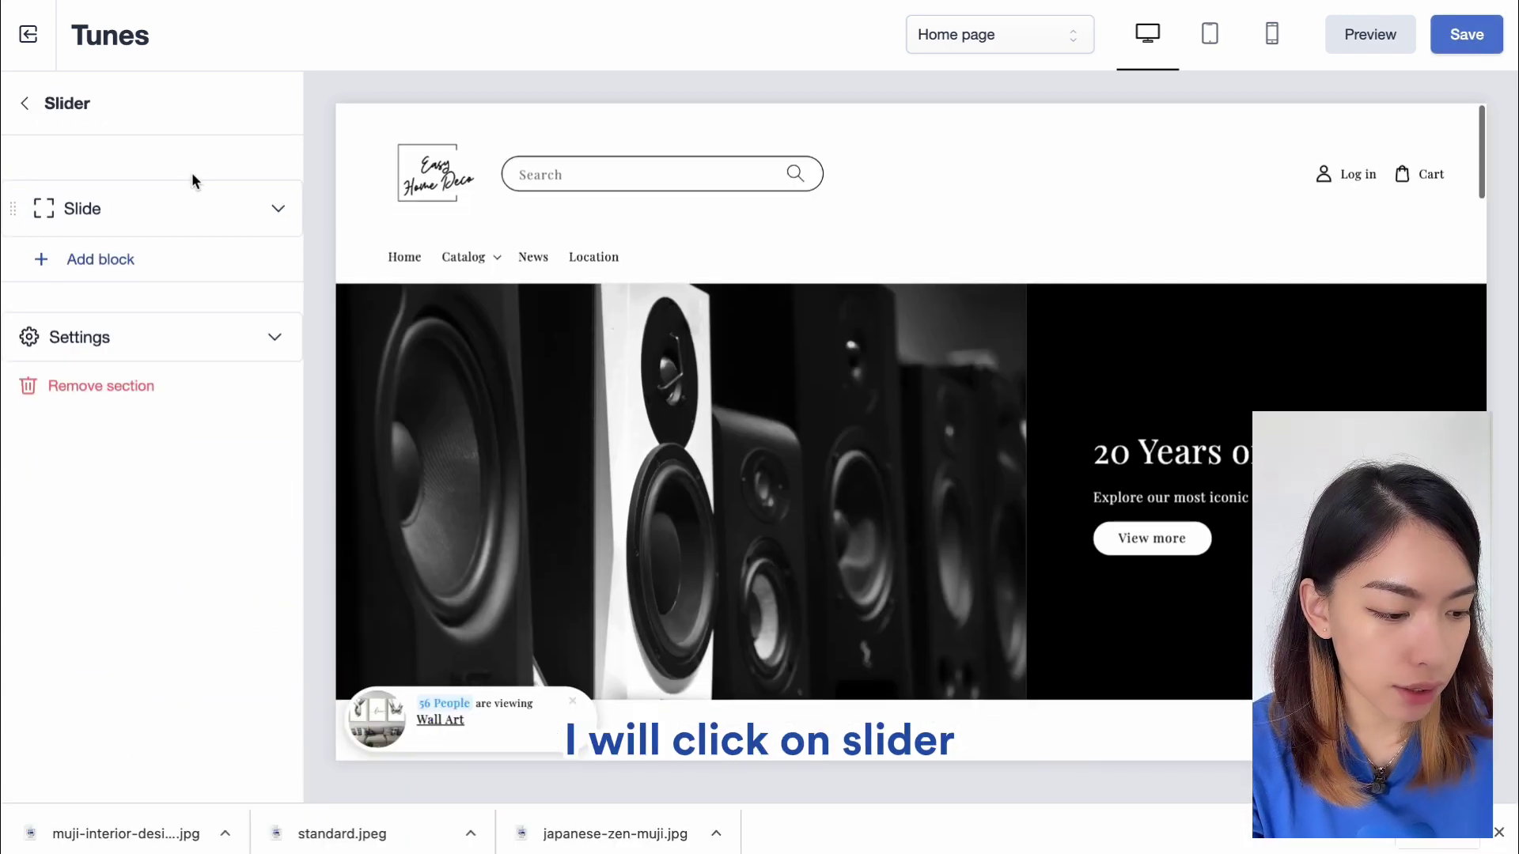
{"action": "left_click", "coordinate": [228, 219]}
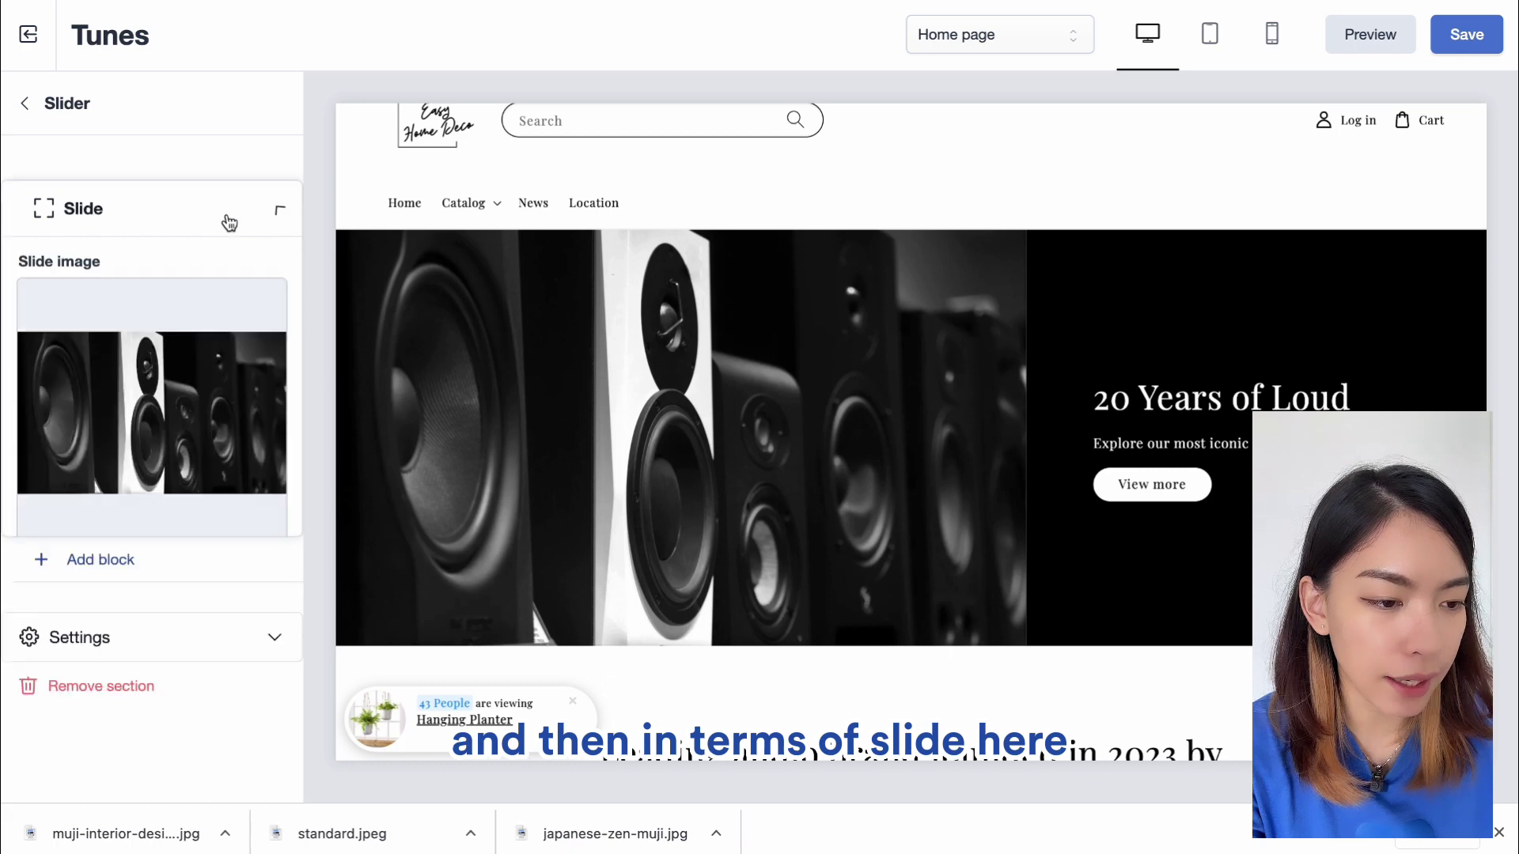
{"action": "left_click", "coordinate": [170, 389]}
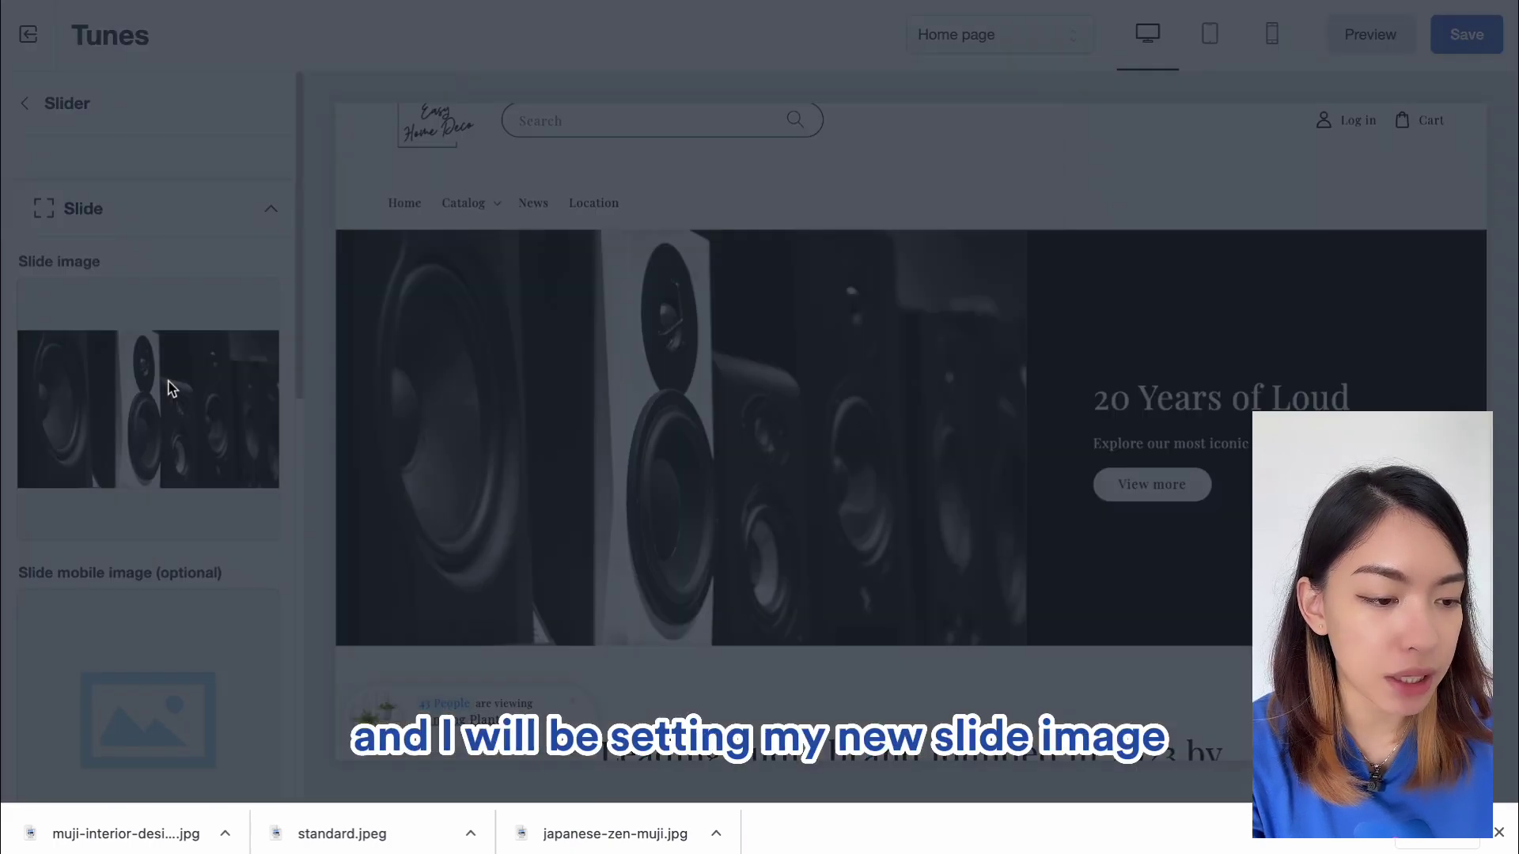
{"action": "left_click", "coordinate": [652, 149]}
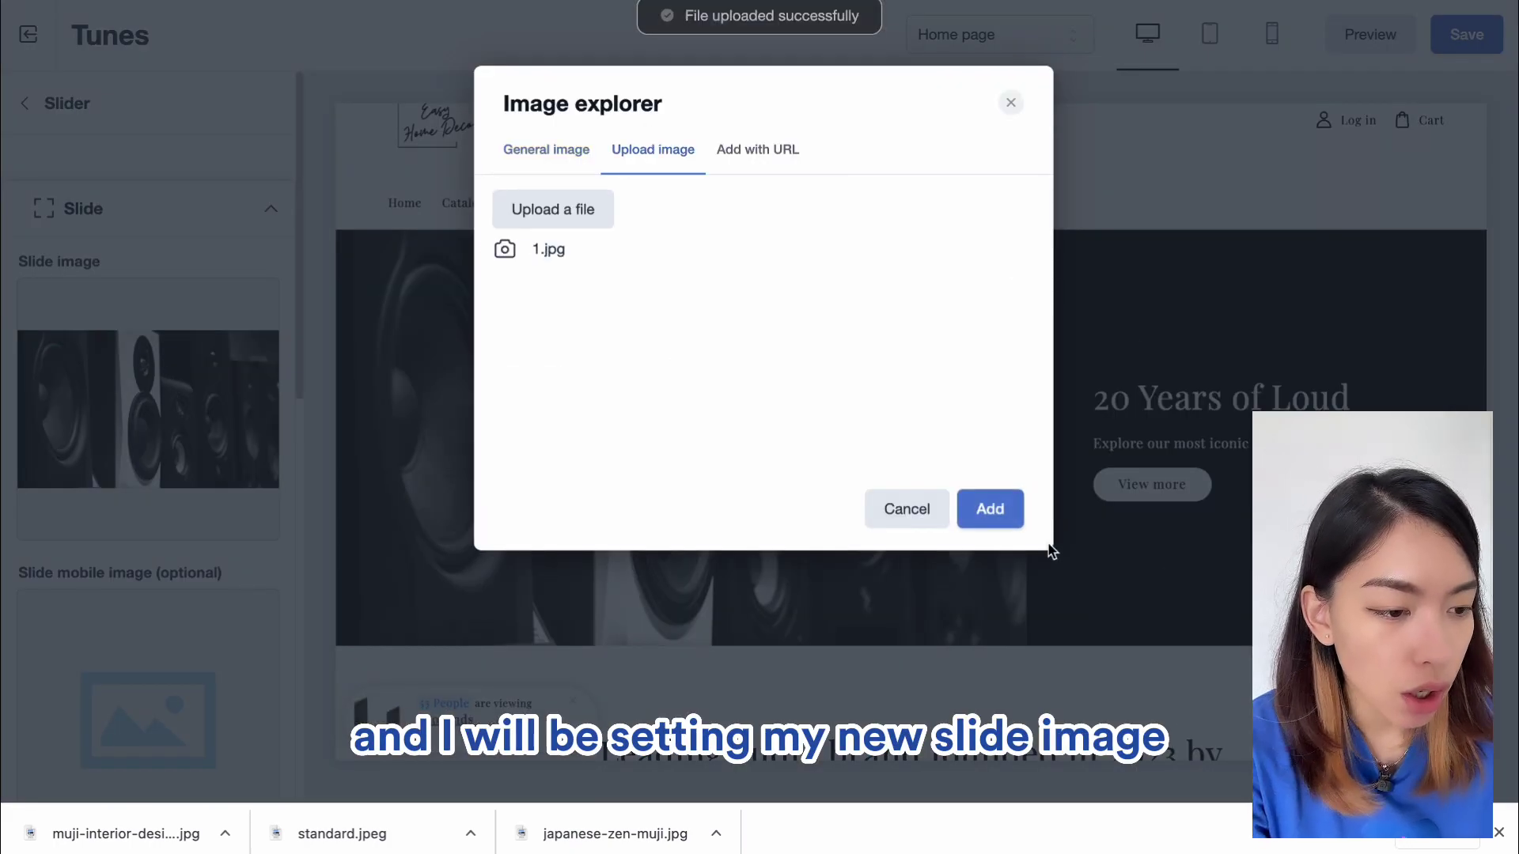
{"action": "left_click", "coordinate": [990, 508]}
- Review the slide's title, text, button, link, colour and content position settings
{"action": "scroll", "coordinate": [162, 589], "scroll_direction": "down", "scroll_amount": 8}
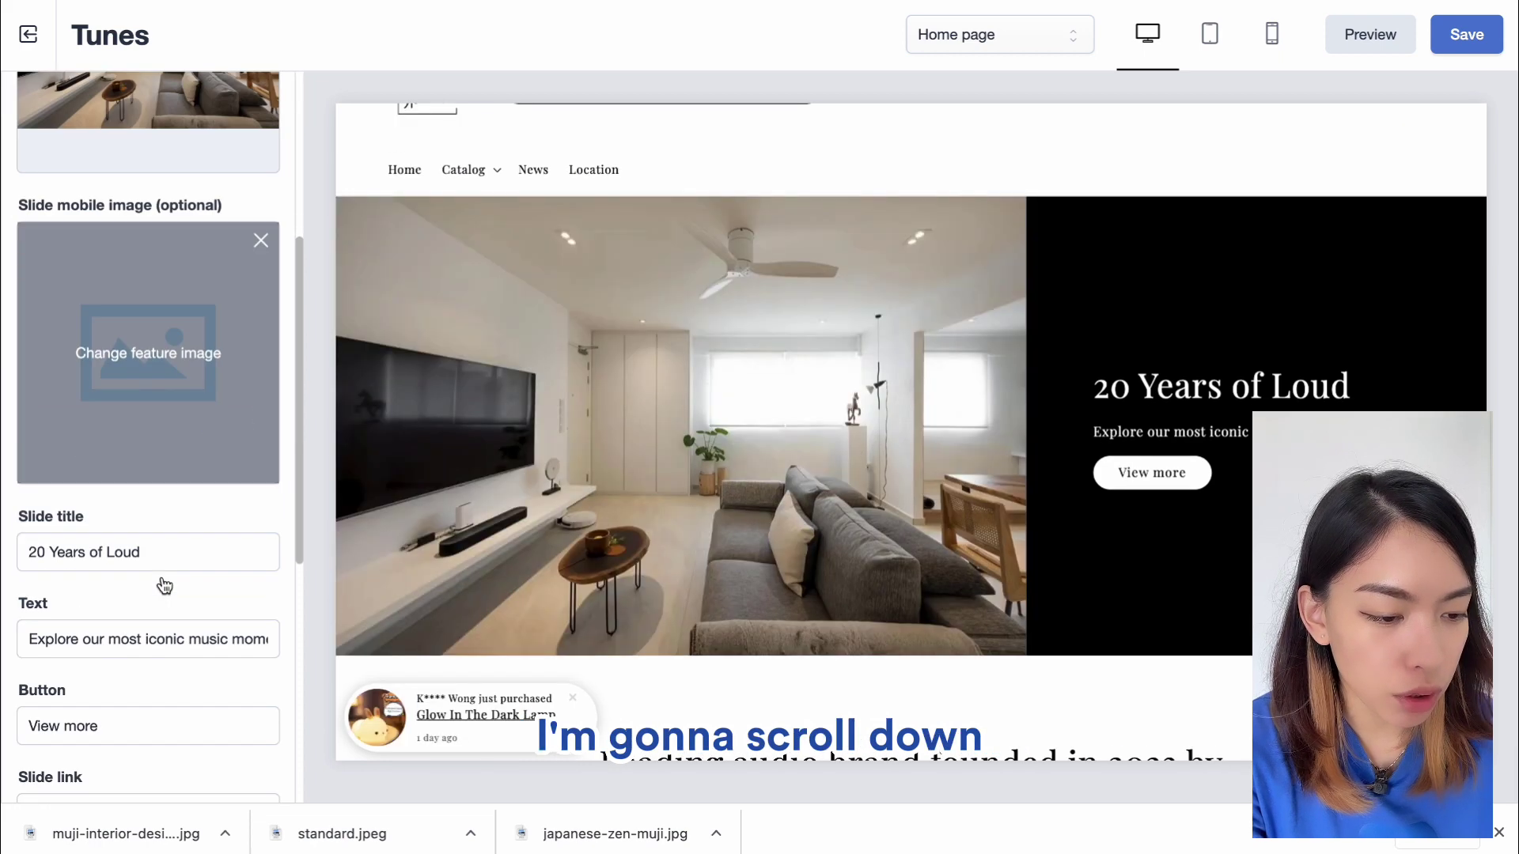
{"action": "scroll", "coordinate": [48, 270], "scroll_direction": "down", "scroll_amount": 1}
{"action": "left_click_drag", "start_coordinate": [21, 198], "coordinate": [120, 202]}
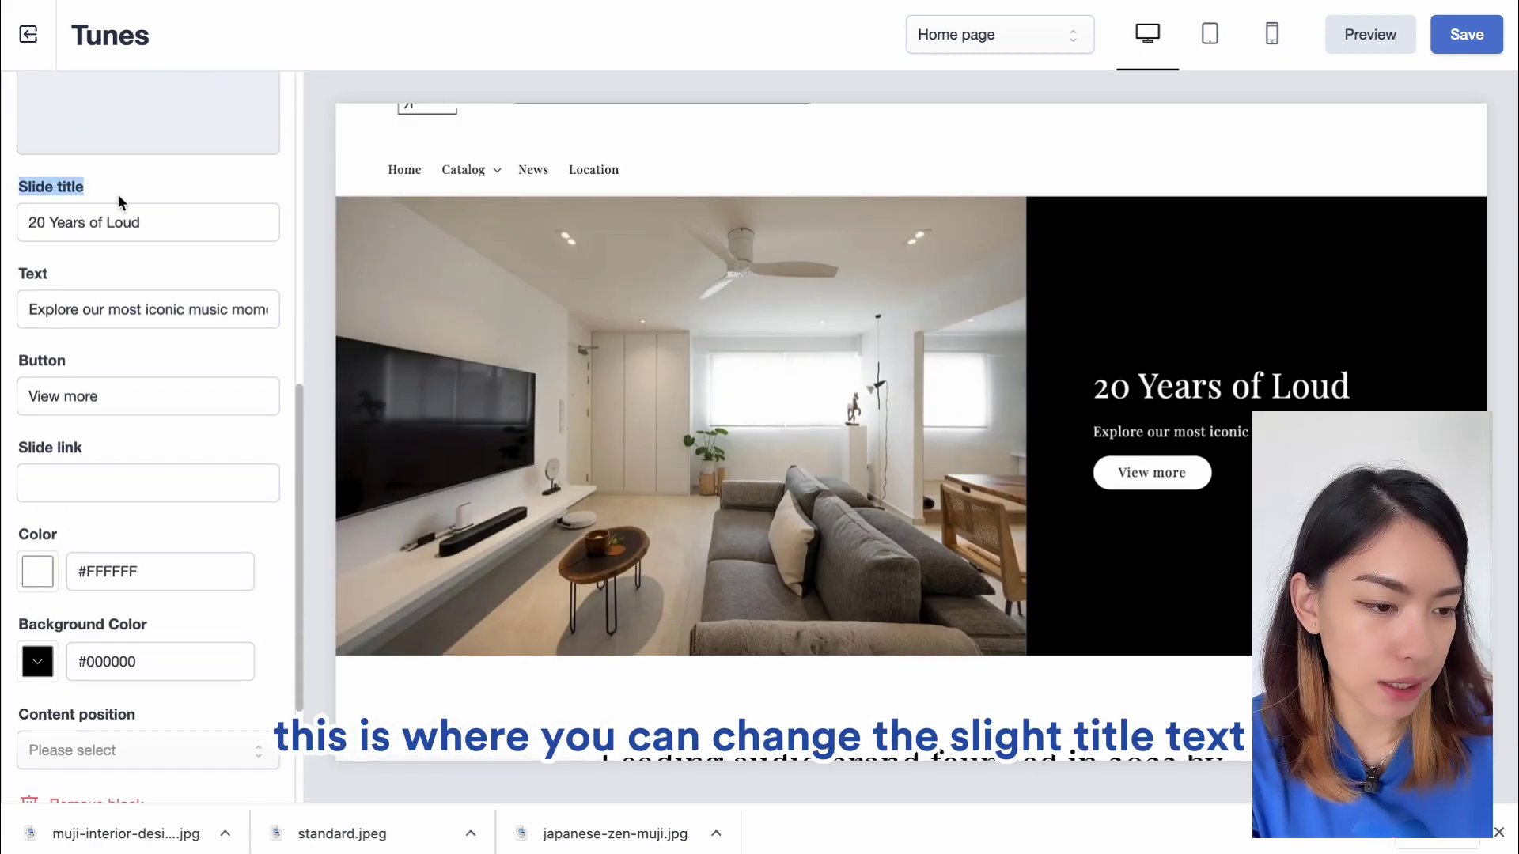
{"action": "left_click_drag", "start_coordinate": [15, 277], "coordinate": [80, 275]}
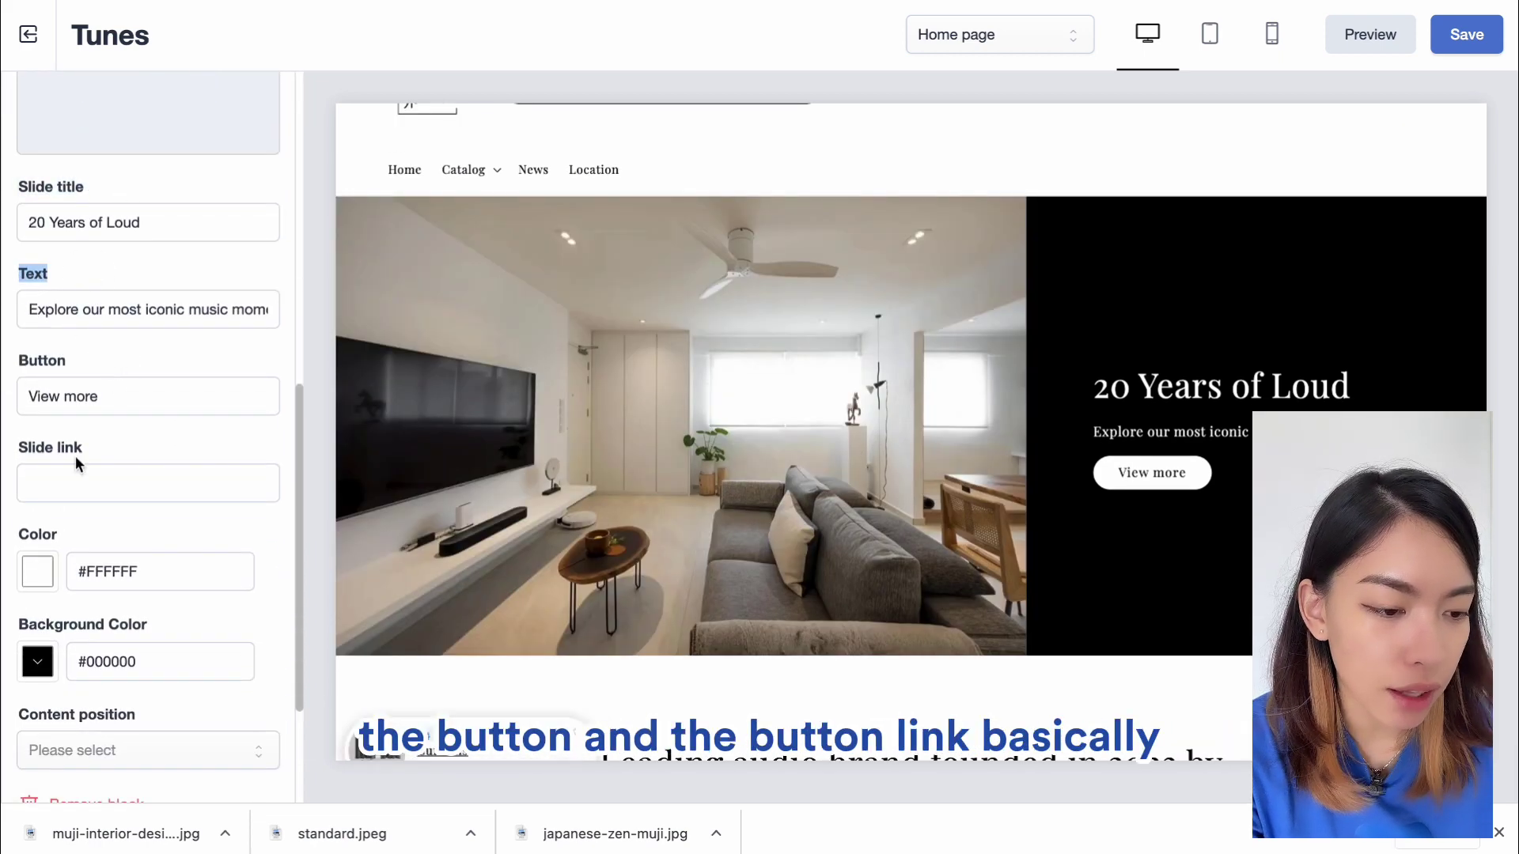
{"action": "left_click", "coordinate": [19, 452]}
{"action": "left_click_drag", "start_coordinate": [19, 452], "coordinate": [169, 458]}
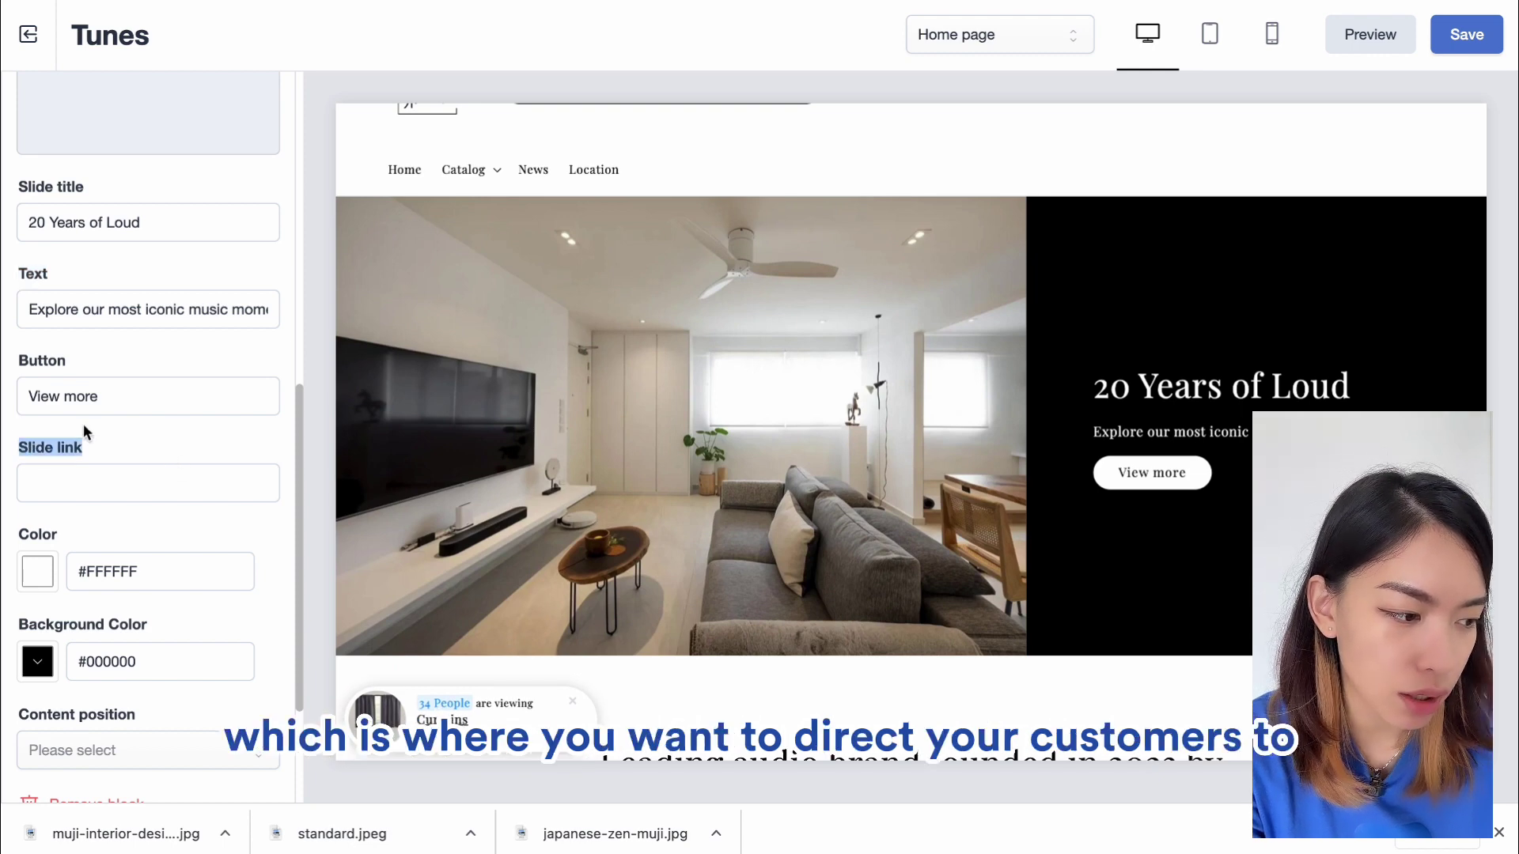
{"action": "scroll", "coordinate": [64, 530], "scroll_direction": "down", "scroll_amount": 1}
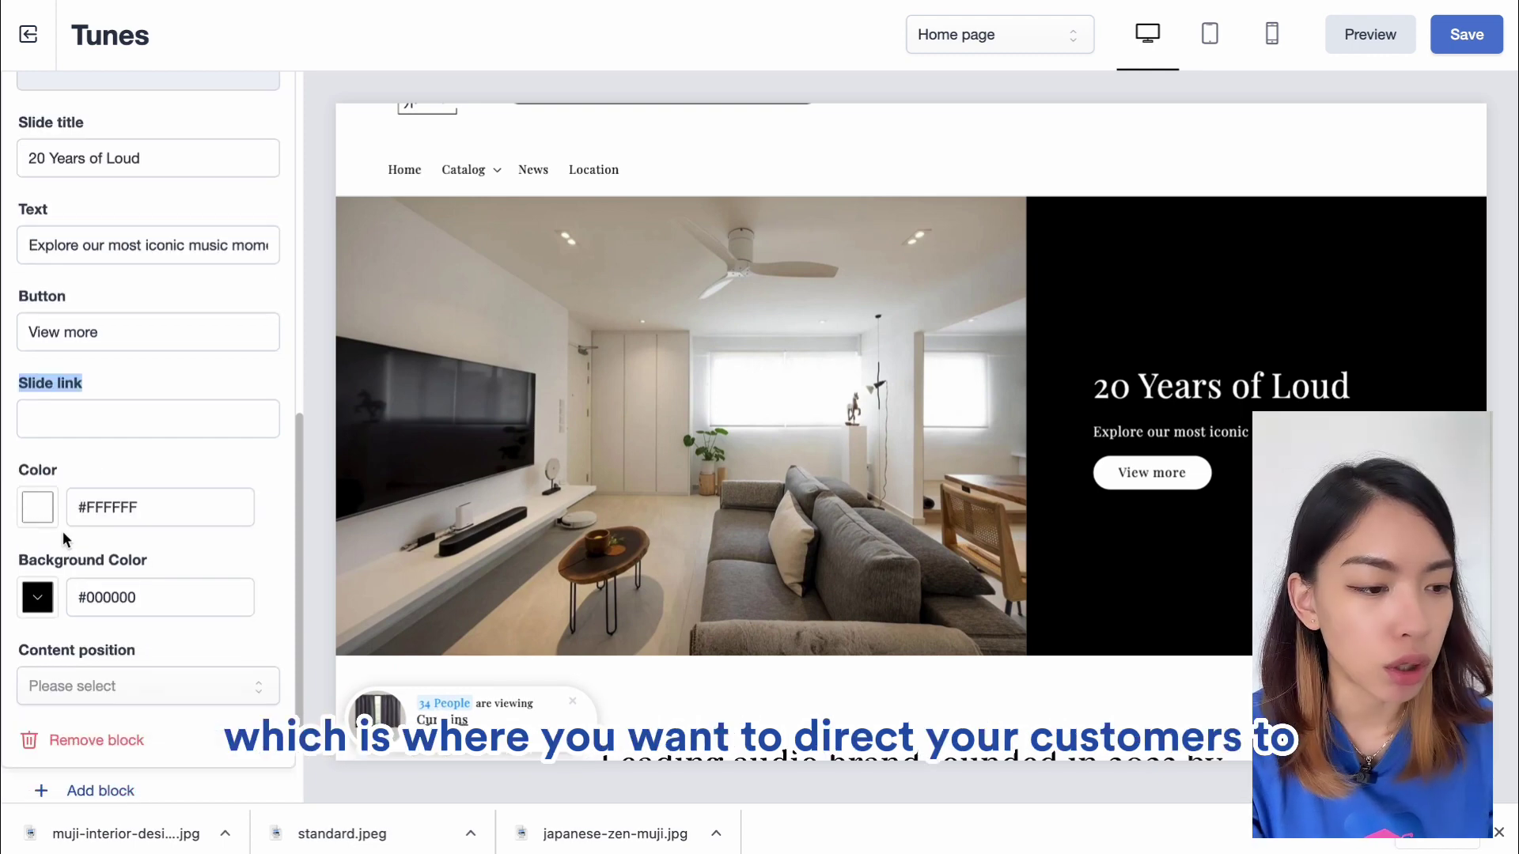
{"action": "scroll", "coordinate": [123, 642], "scroll_direction": "down", "scroll_amount": 1}
- Set the first slide's title to "Shop Our Muji Home Collection"
{"action": "scroll", "coordinate": [127, 642], "scroll_direction": "up", "scroll_amount": 6}
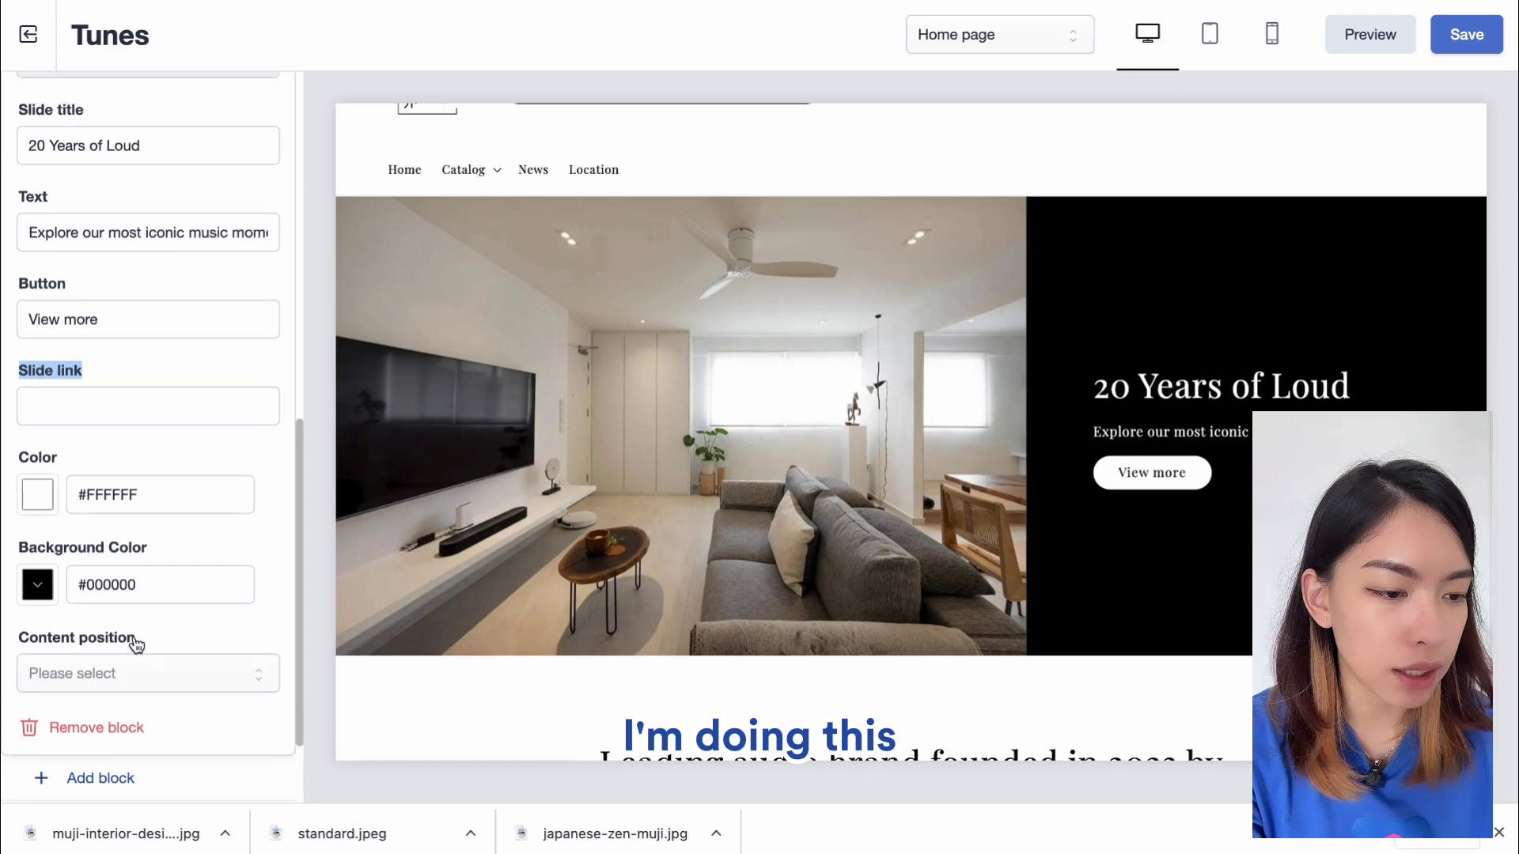
{"action": "left_click_drag", "start_coordinate": [170, 534], "coordinate": [14, 525]}
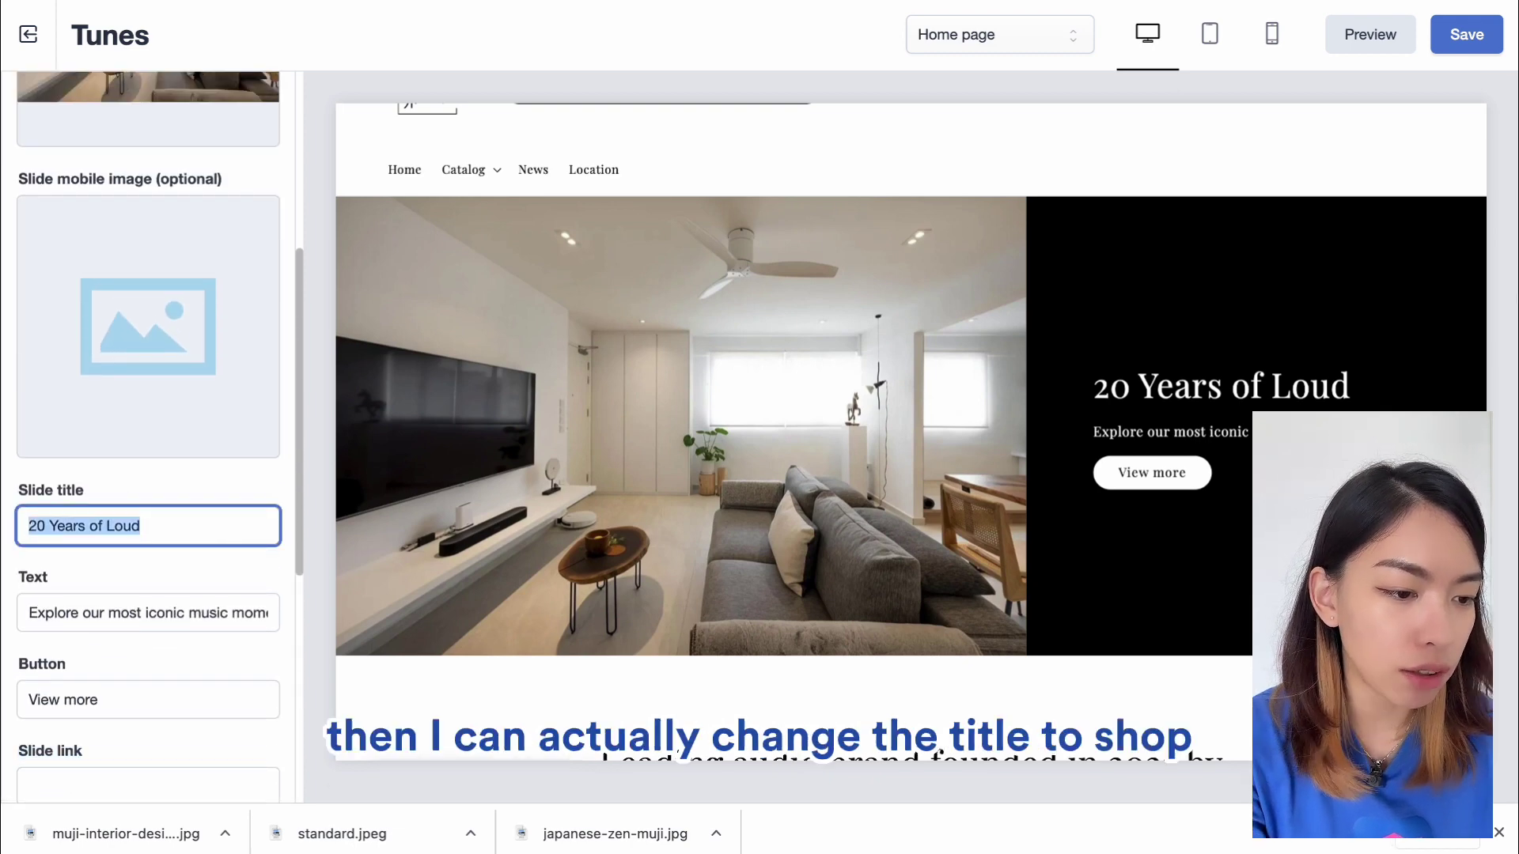
{"action": "type", "text": "Shop Our "}
{"action": "type", "text": "Muji H"}
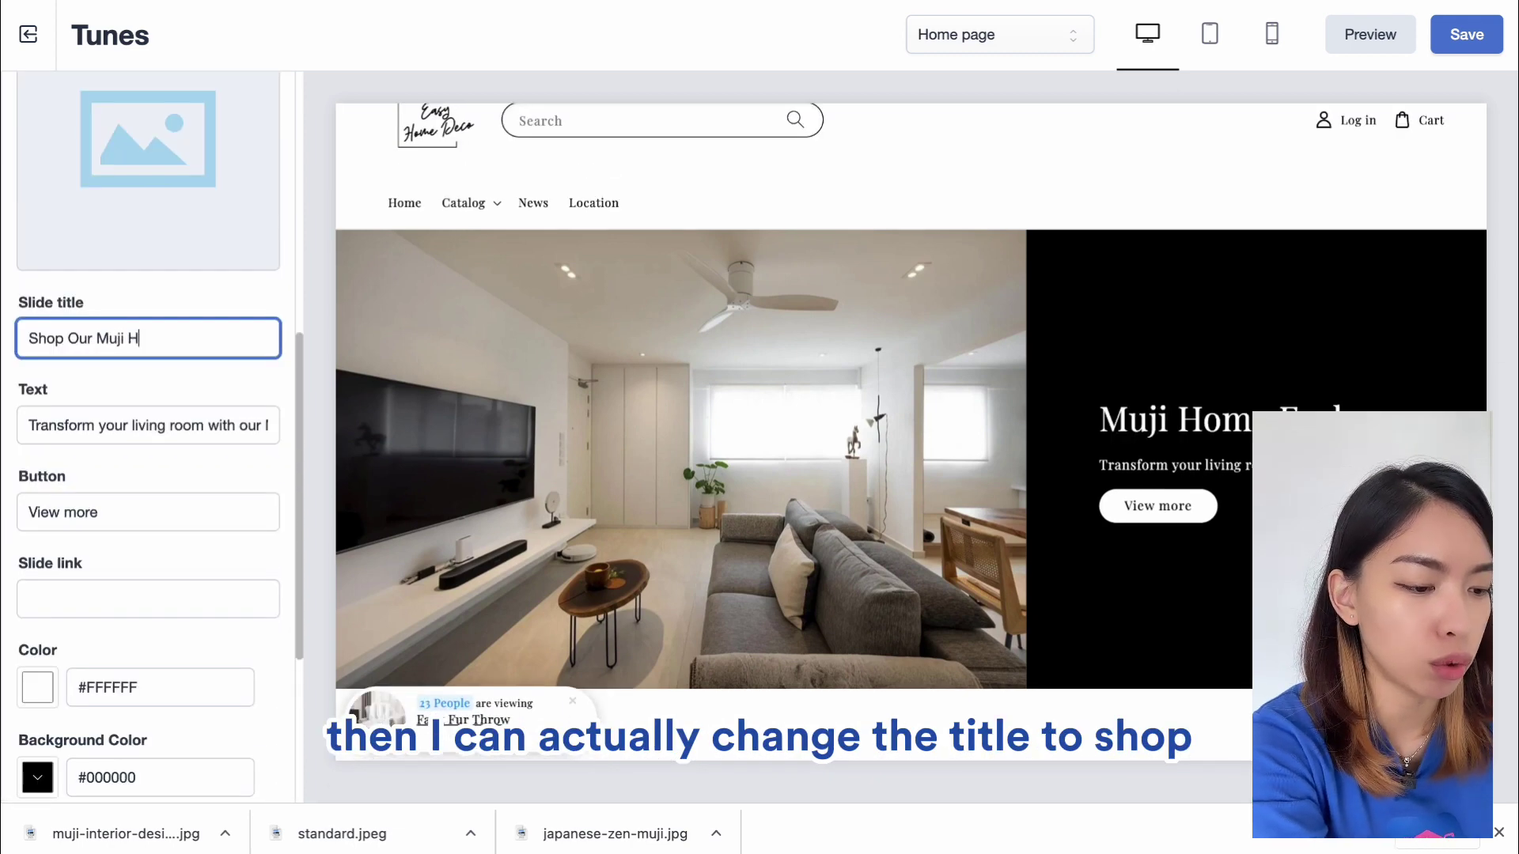
{"action": "type", "text": "ome COle"}
{"action": "key", "text": "BackSpace"}
{"action": "type", "text": "l"}
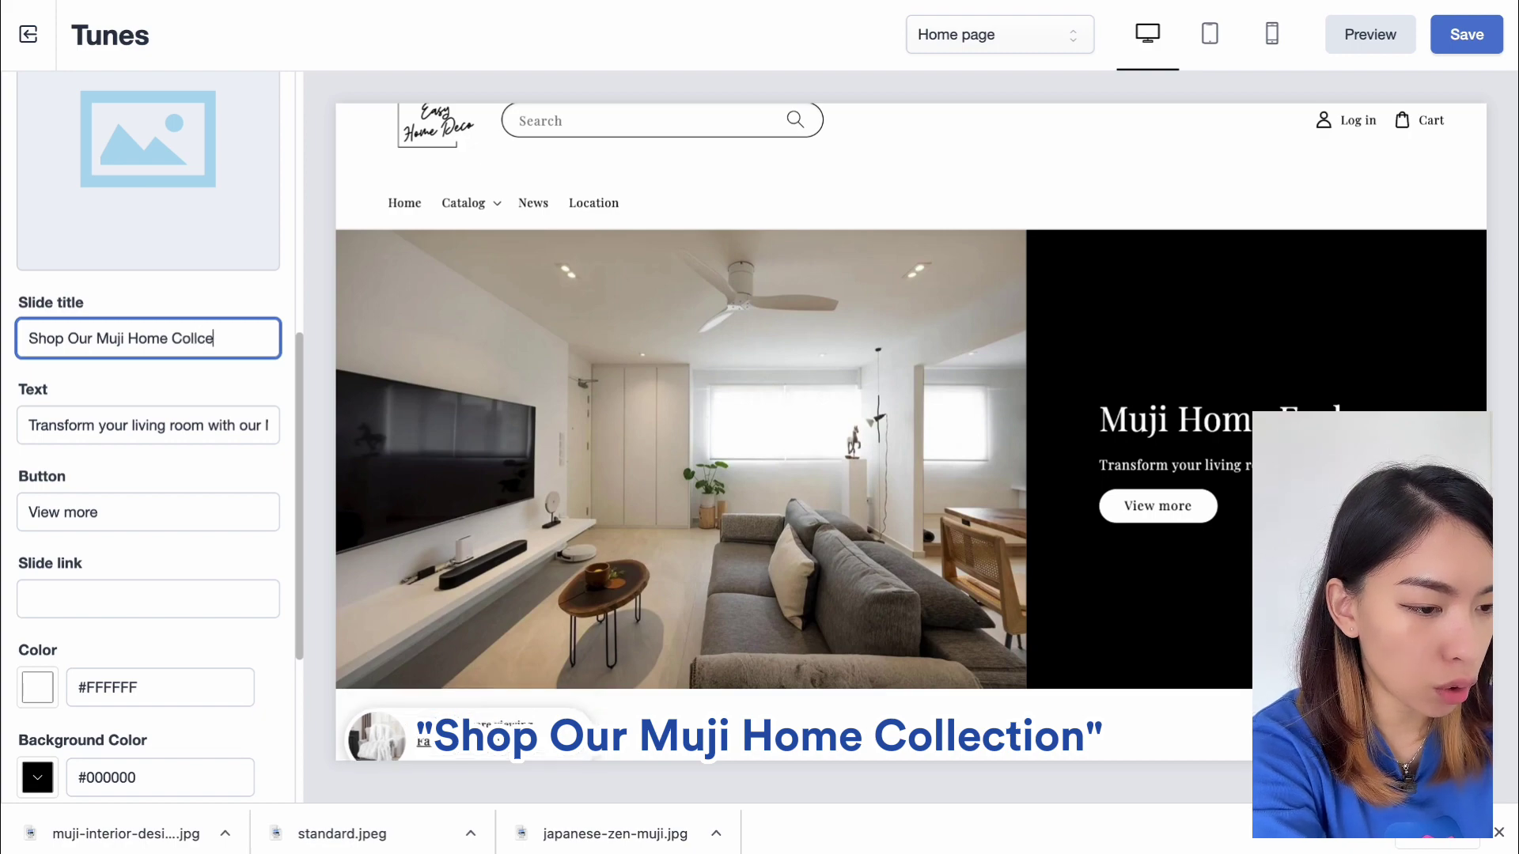
{"action": "type", "text": "cetiction"}
- Set the first slide's text to "Transform your living room with our Muji Home Furniture"
{"action": "key", "text": "Tab"}
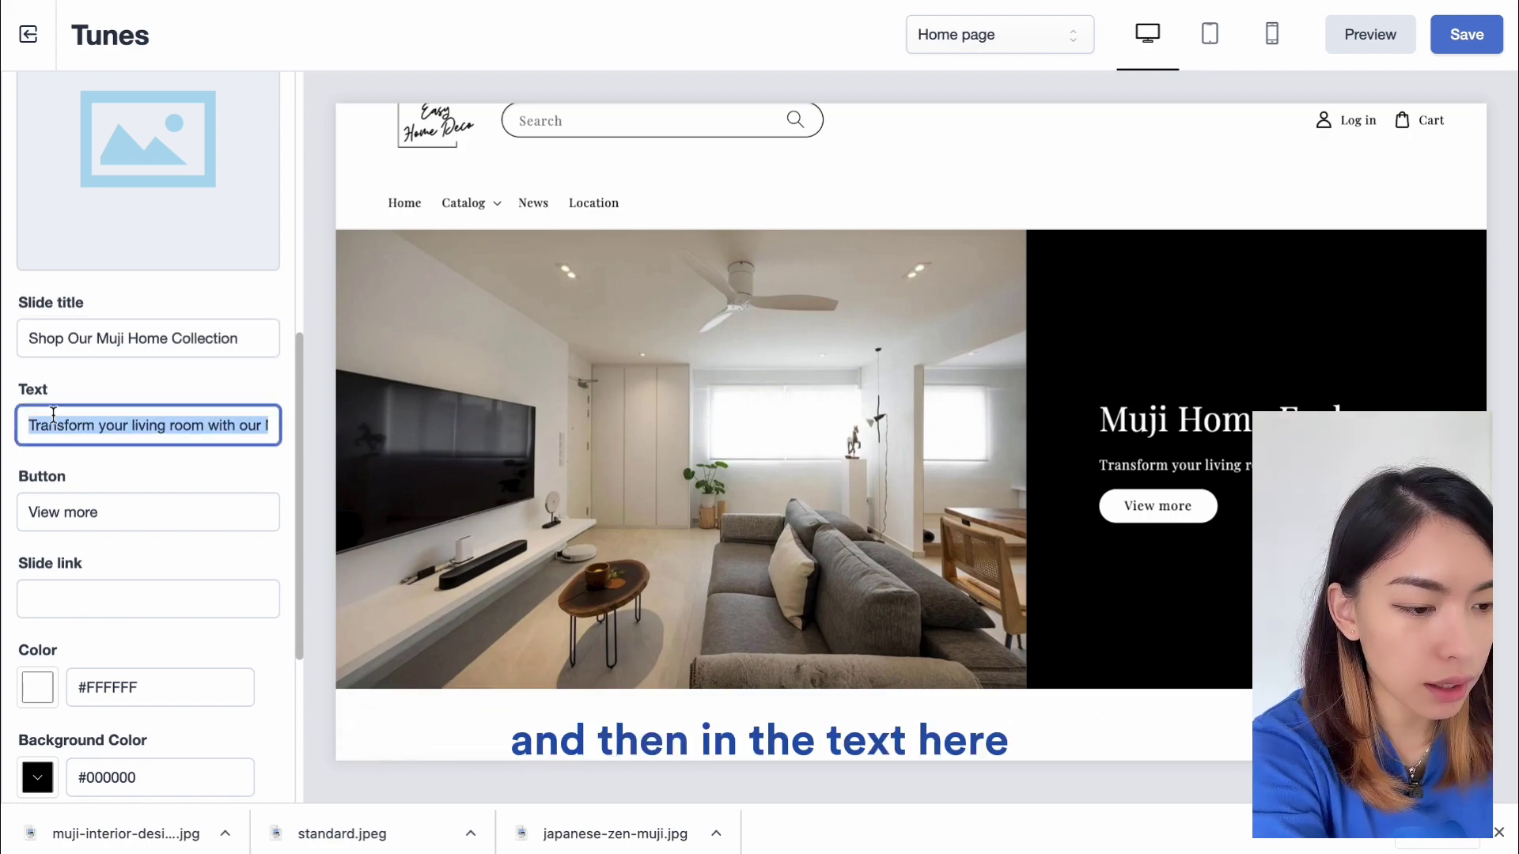
{"action": "double_click", "coordinate": [68, 427]}
{"action": "left_click", "coordinate": [68, 427]}
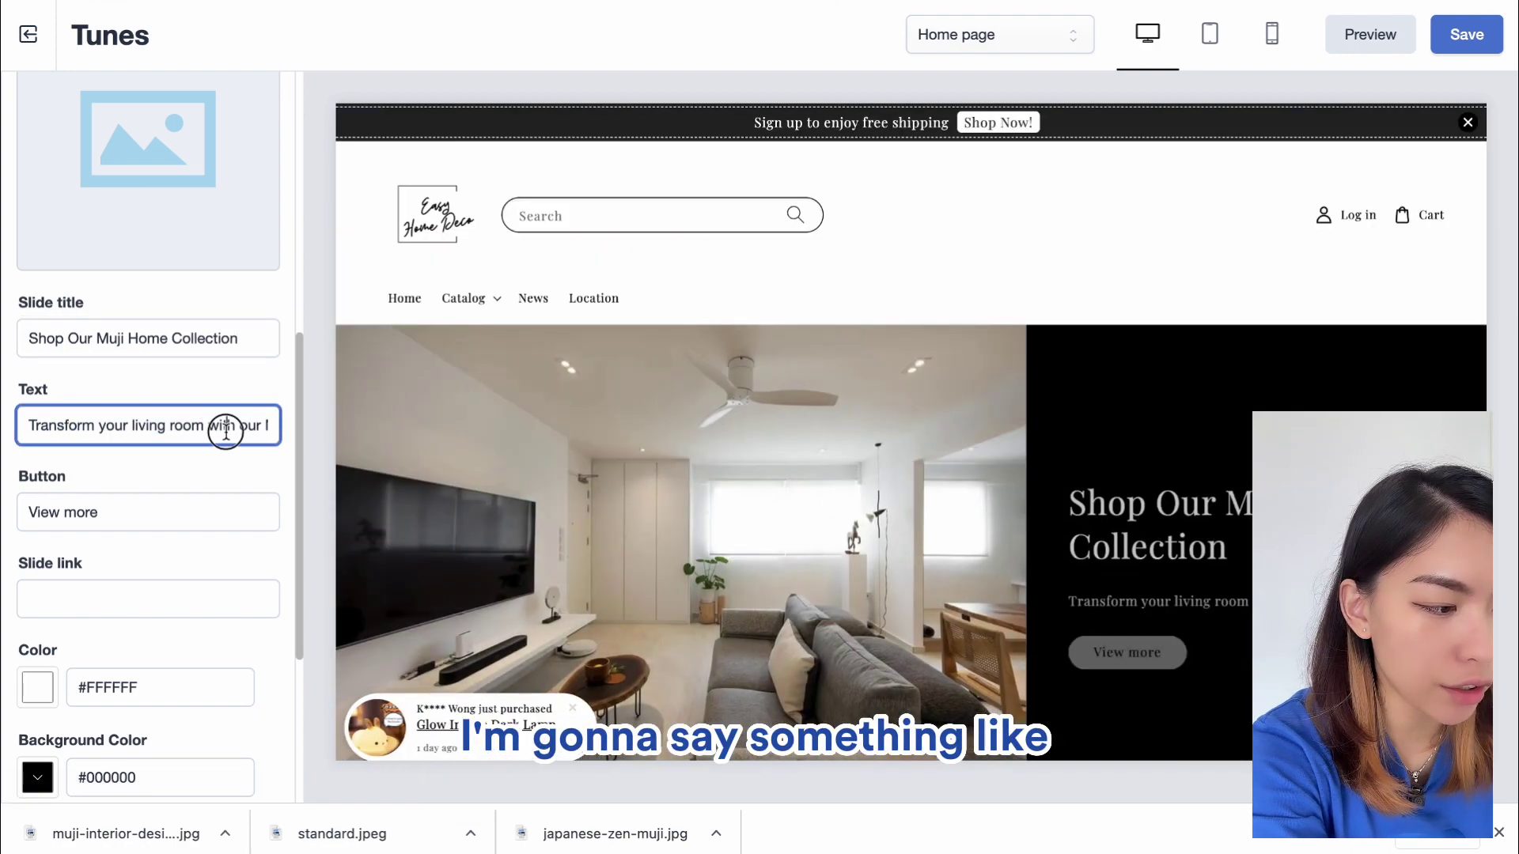
{"action": "left_click_drag", "start_coordinate": [223, 428], "coordinate": [308, 442]}
{"action": "key", "text": "Right"}
{"action": "type", "text": "Fur"}
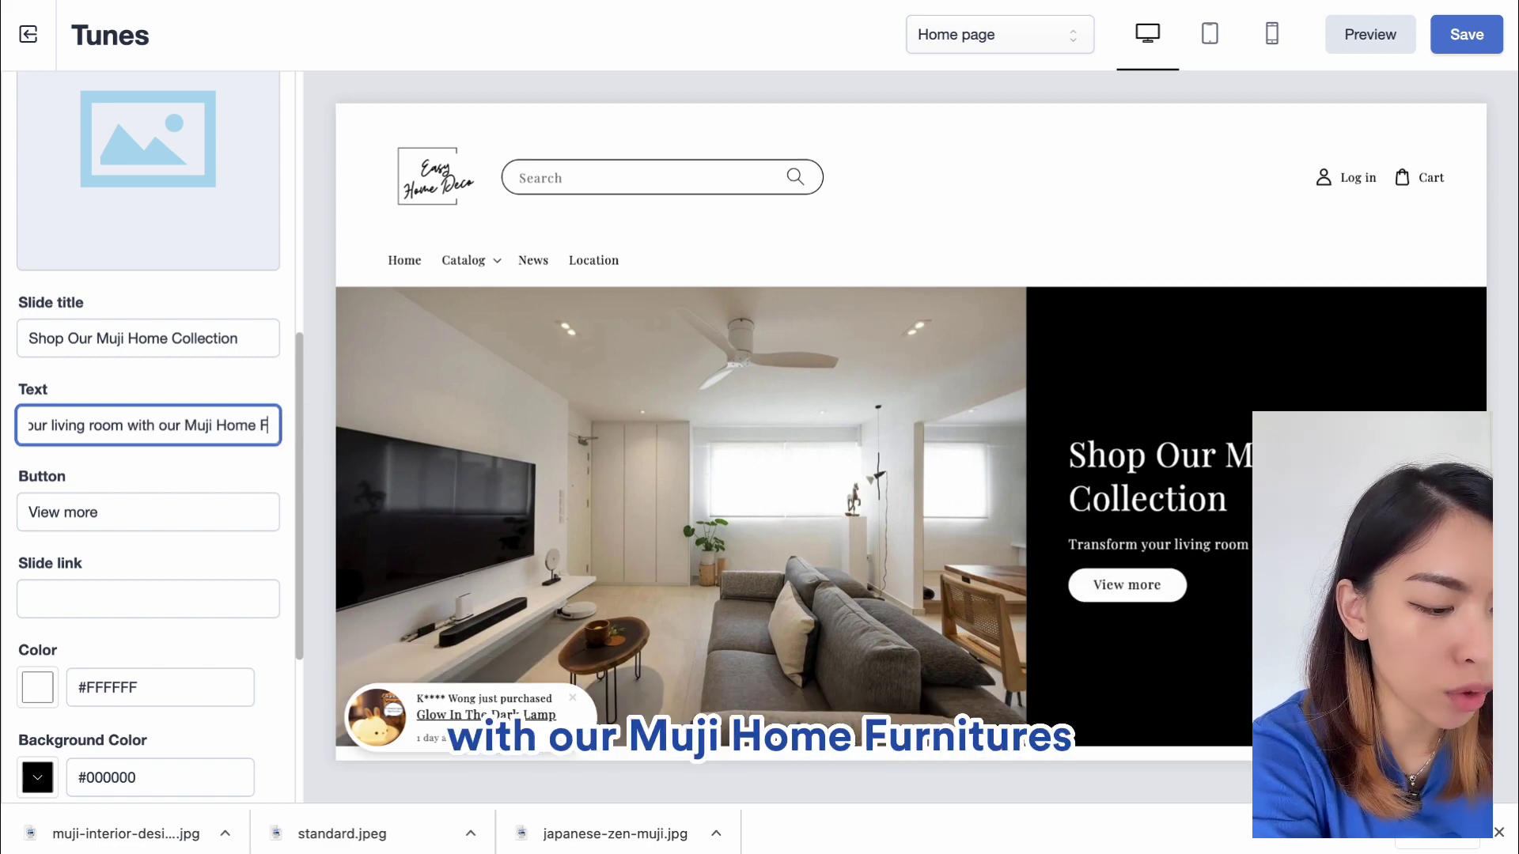
{"action": "key", "text": "BackSpace"}
{"action": "key", "text": "BackSpace"}
{"action": "type", "text": "urniture"}
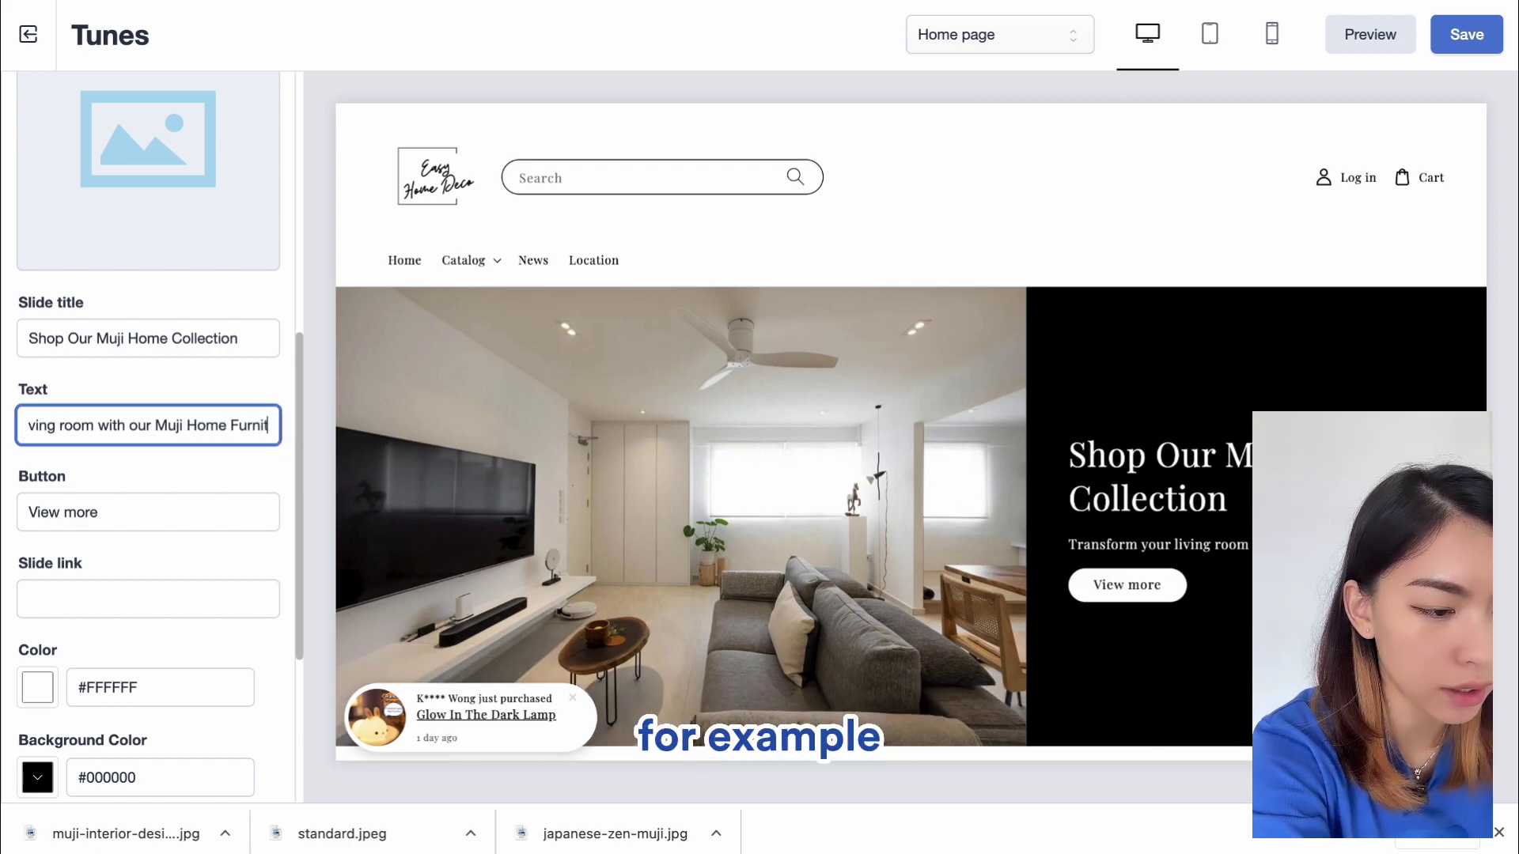
- Change the first slide's button label to "Shop Now"
{"action": "triple_click", "coordinate": [198, 502]}
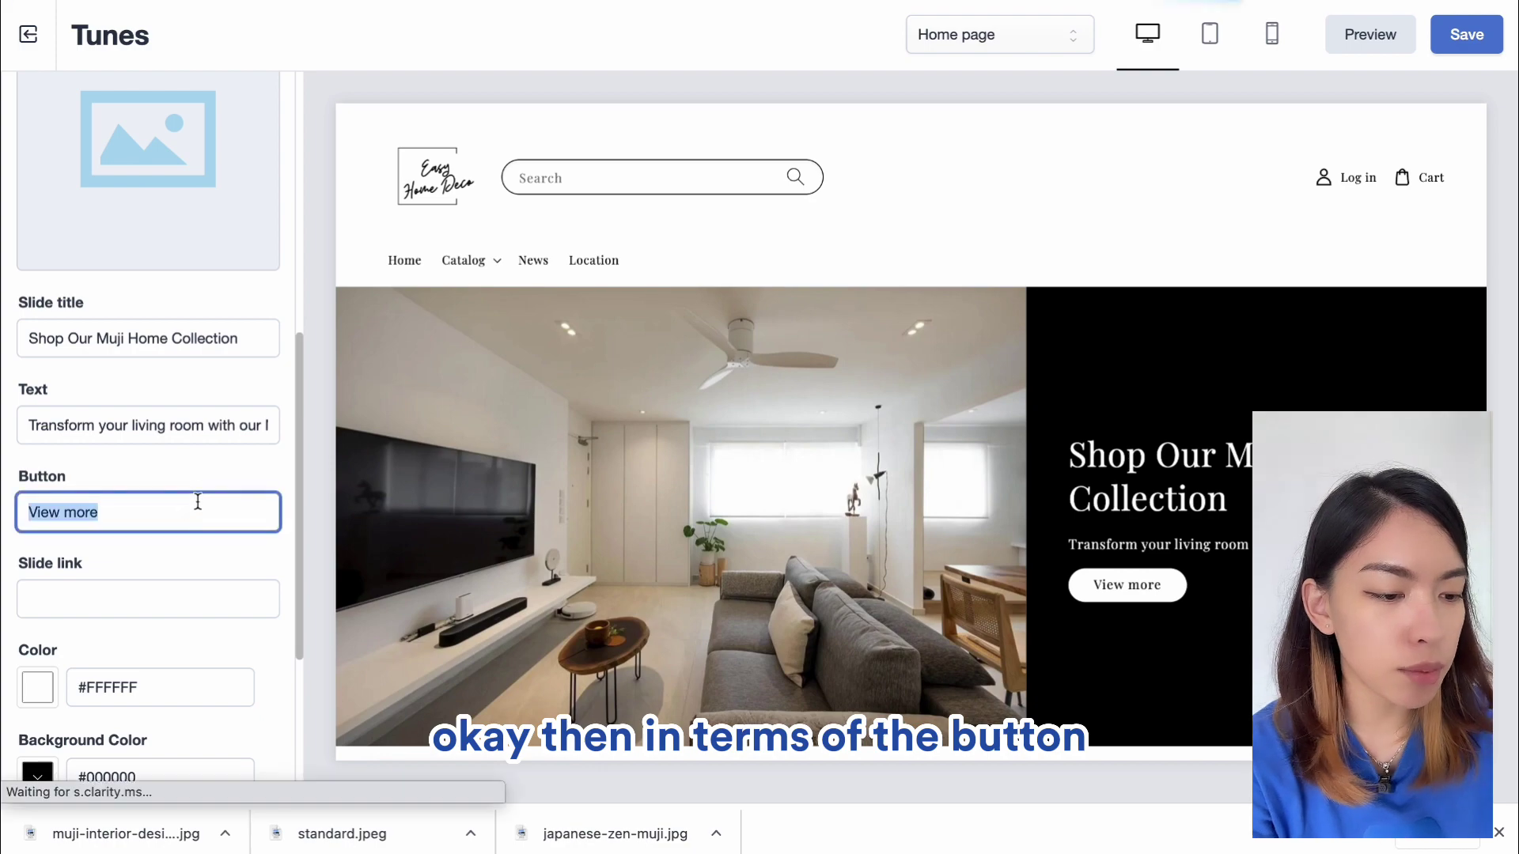
{"action": "type", "text": "SHop"}
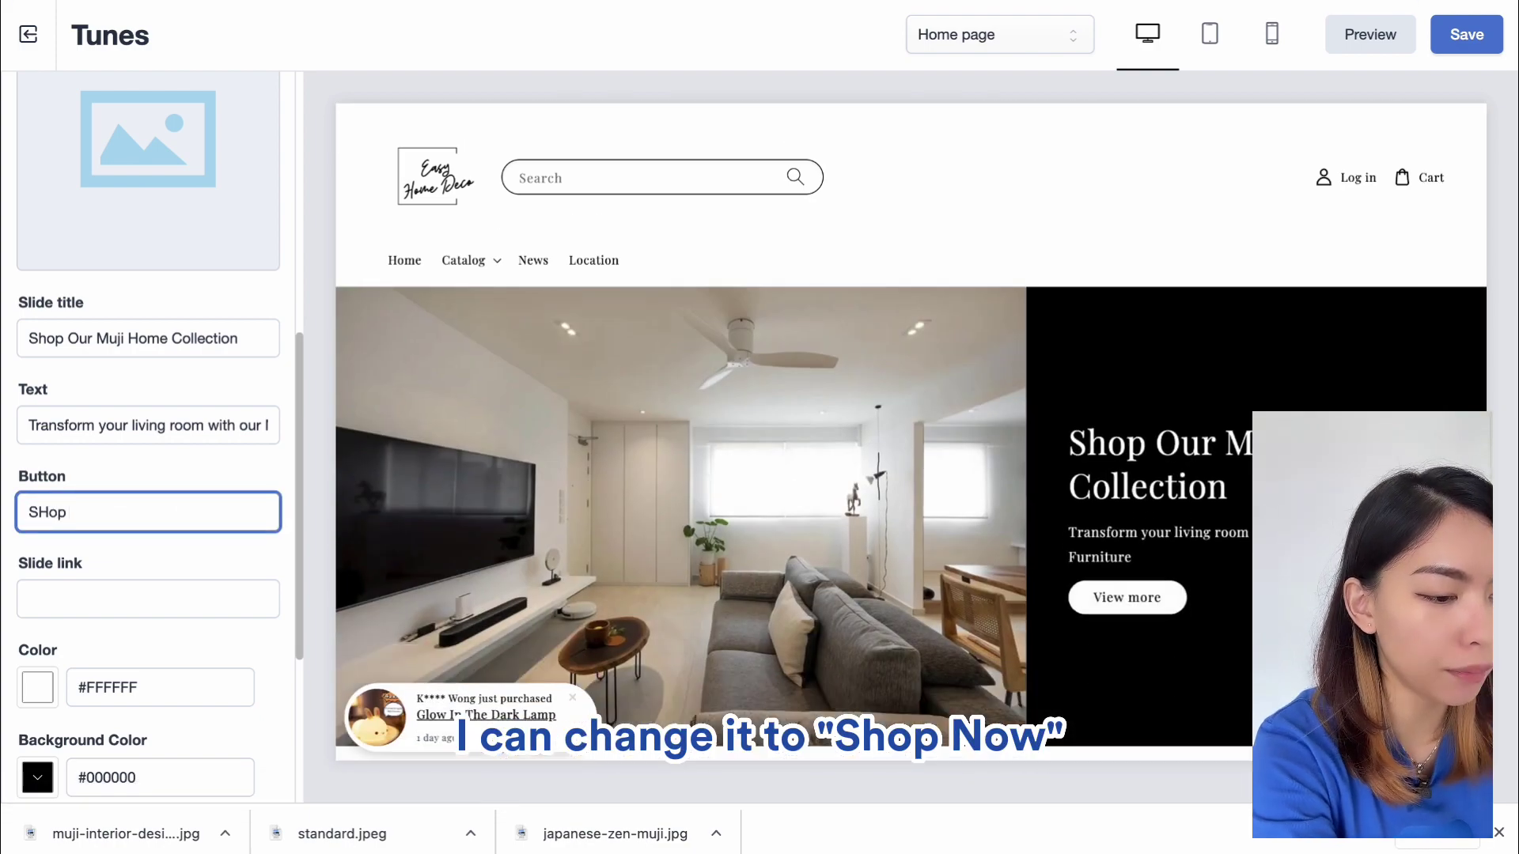
{"action": "type", "text": "hop Now"}
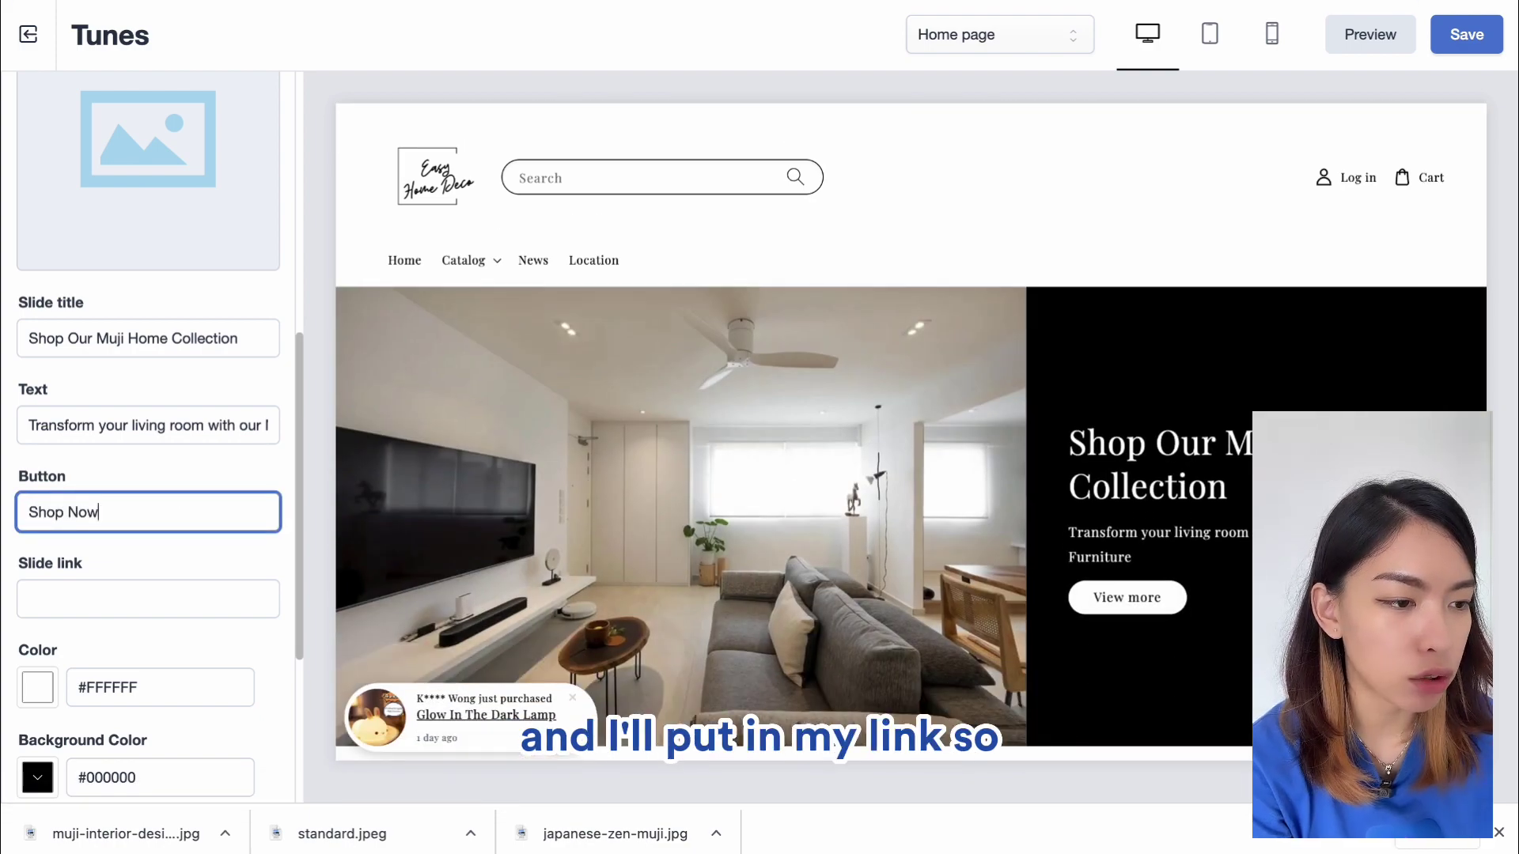
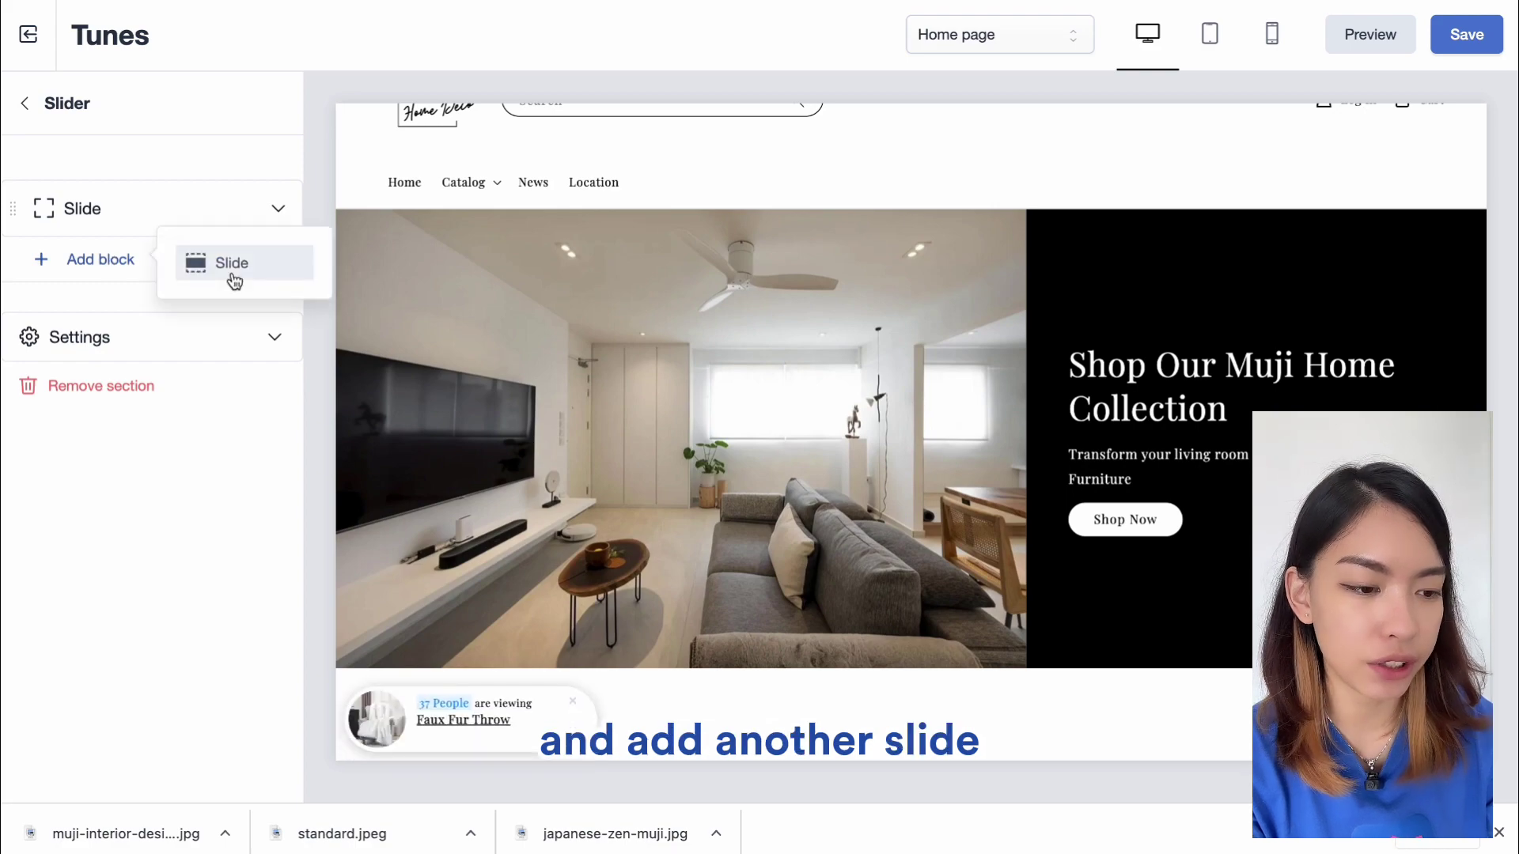
- Add a second slide to the Slider and give it the existing image of the beige sofa before wooden shelves
{"action": "left_click", "coordinate": [230, 272]}
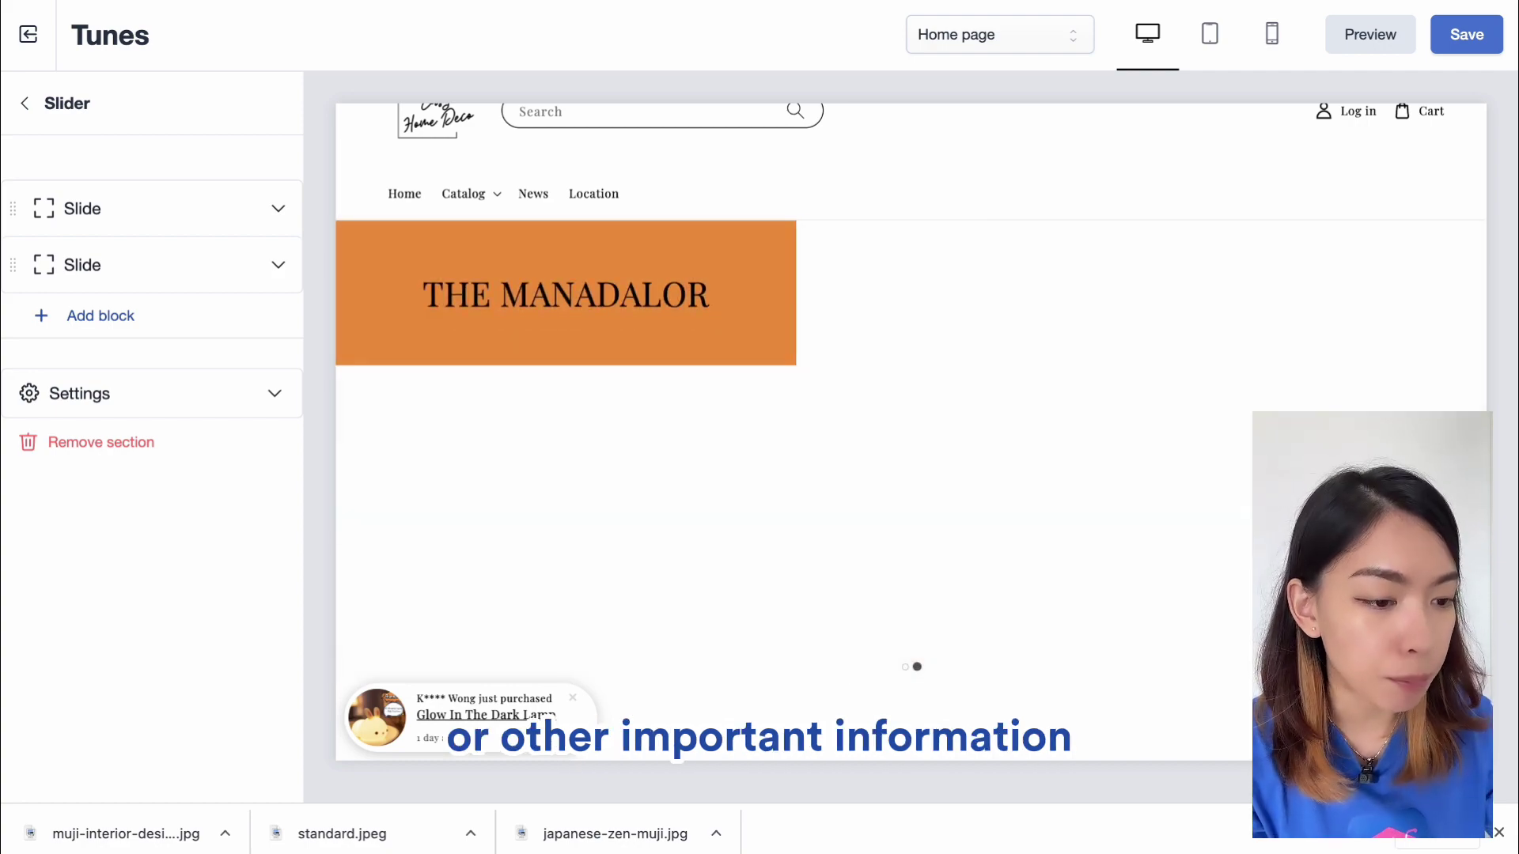
{"action": "left_click", "coordinate": [188, 278]}
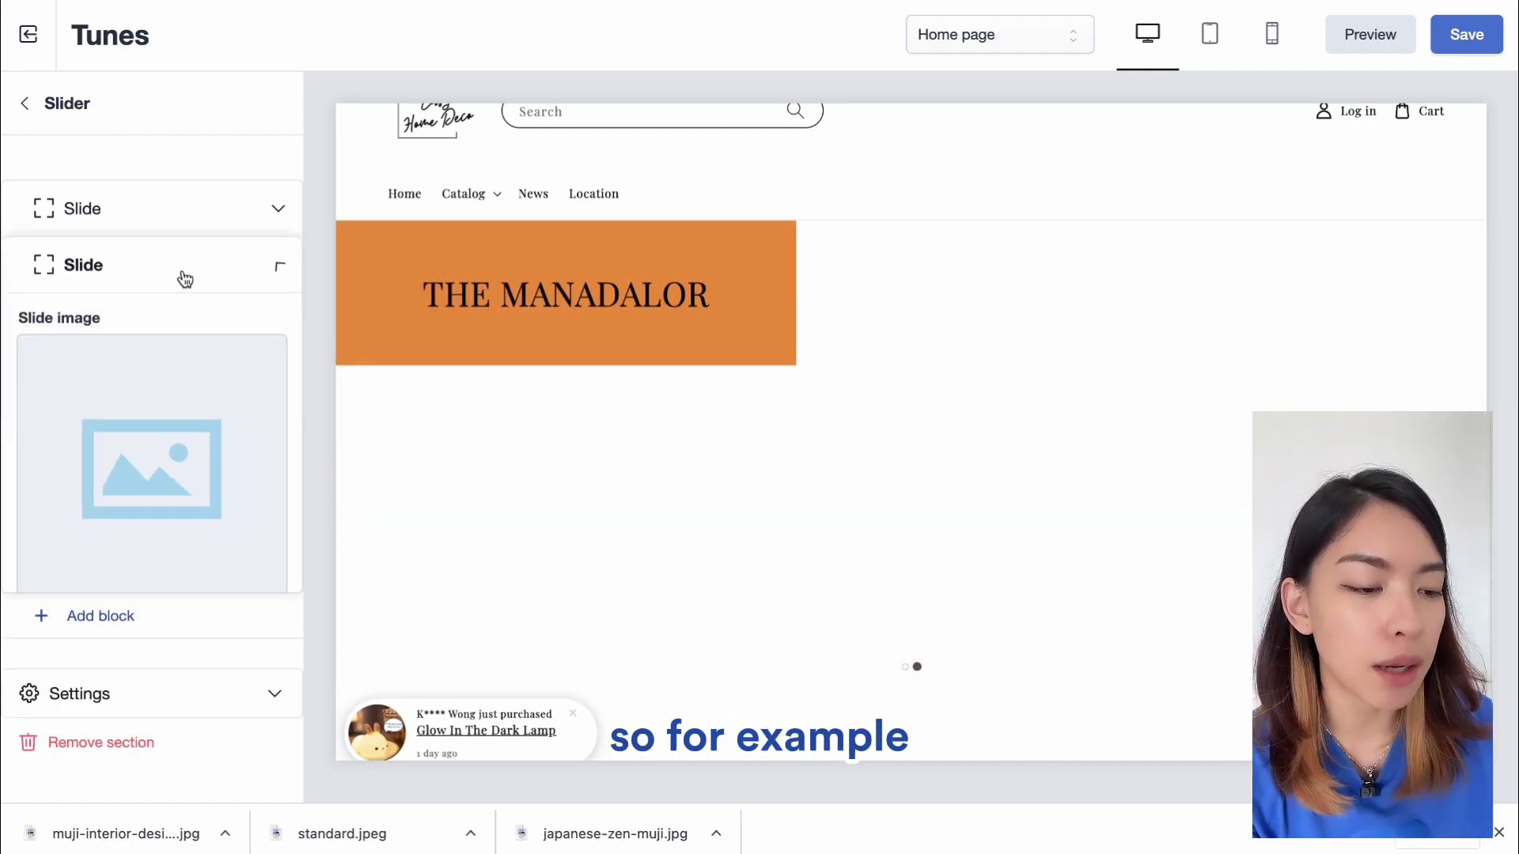
{"action": "left_click", "coordinate": [200, 395]}
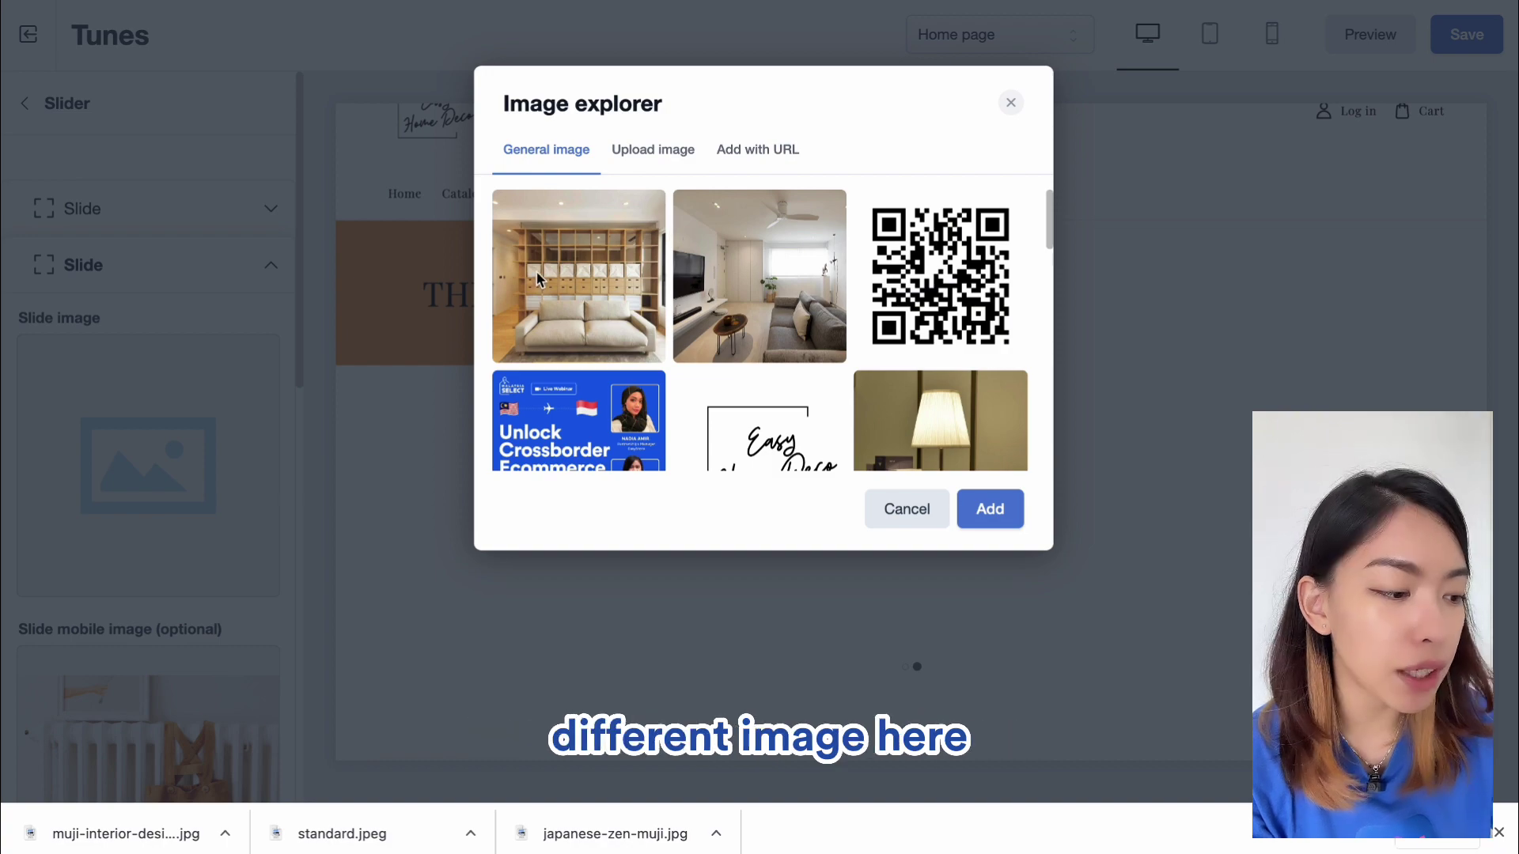
{"action": "left_click", "coordinate": [567, 245]}
{"action": "left_click", "coordinate": [993, 510]}
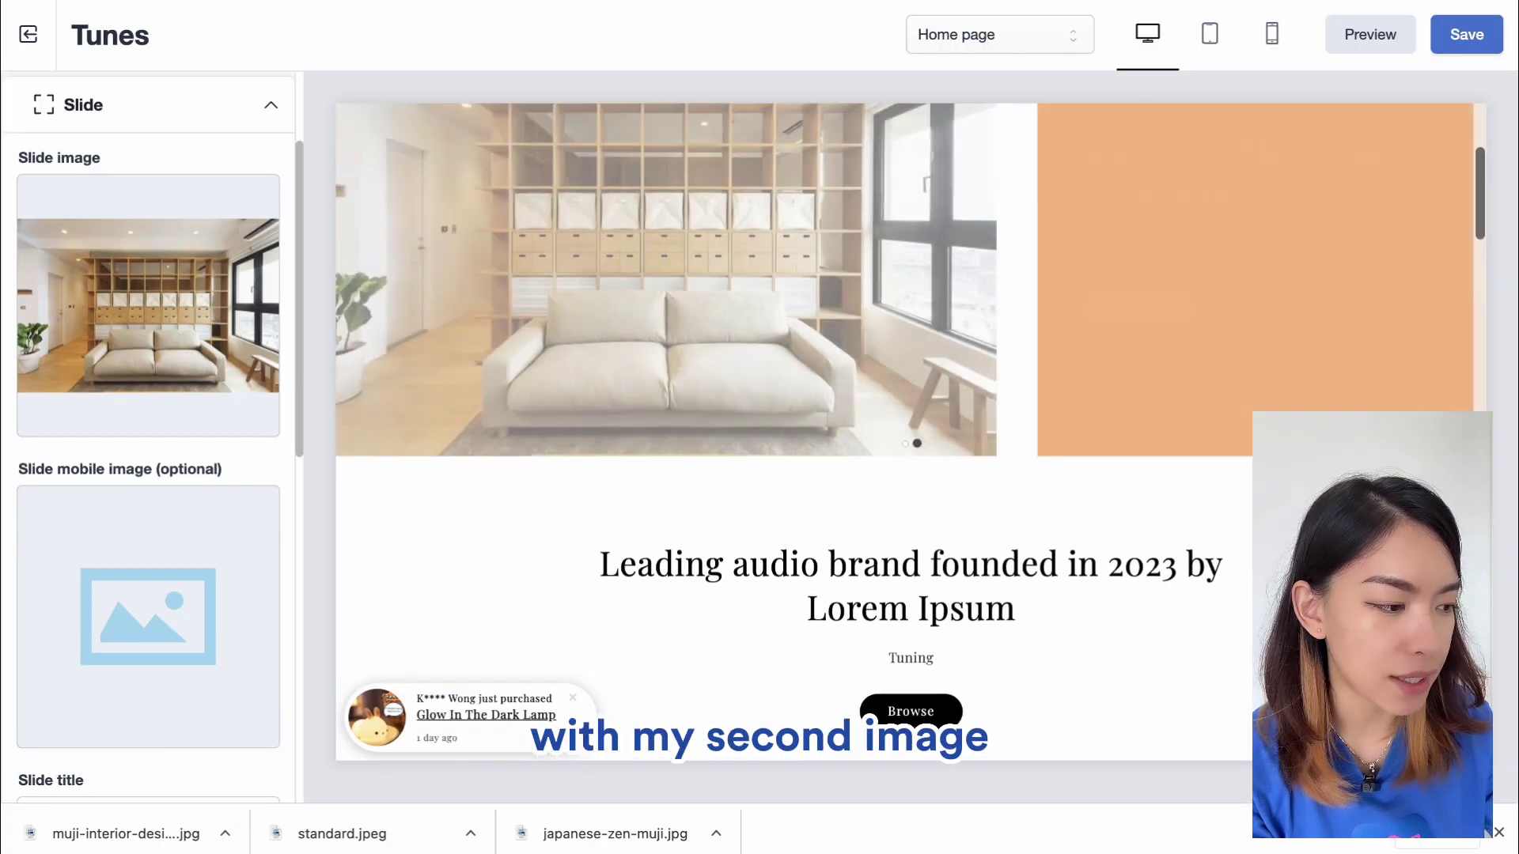
- Set the second slide's title to "30% OFF First Purchase"
{"action": "scroll", "coordinate": [129, 501], "scroll_direction": "down", "scroll_amount": 6}
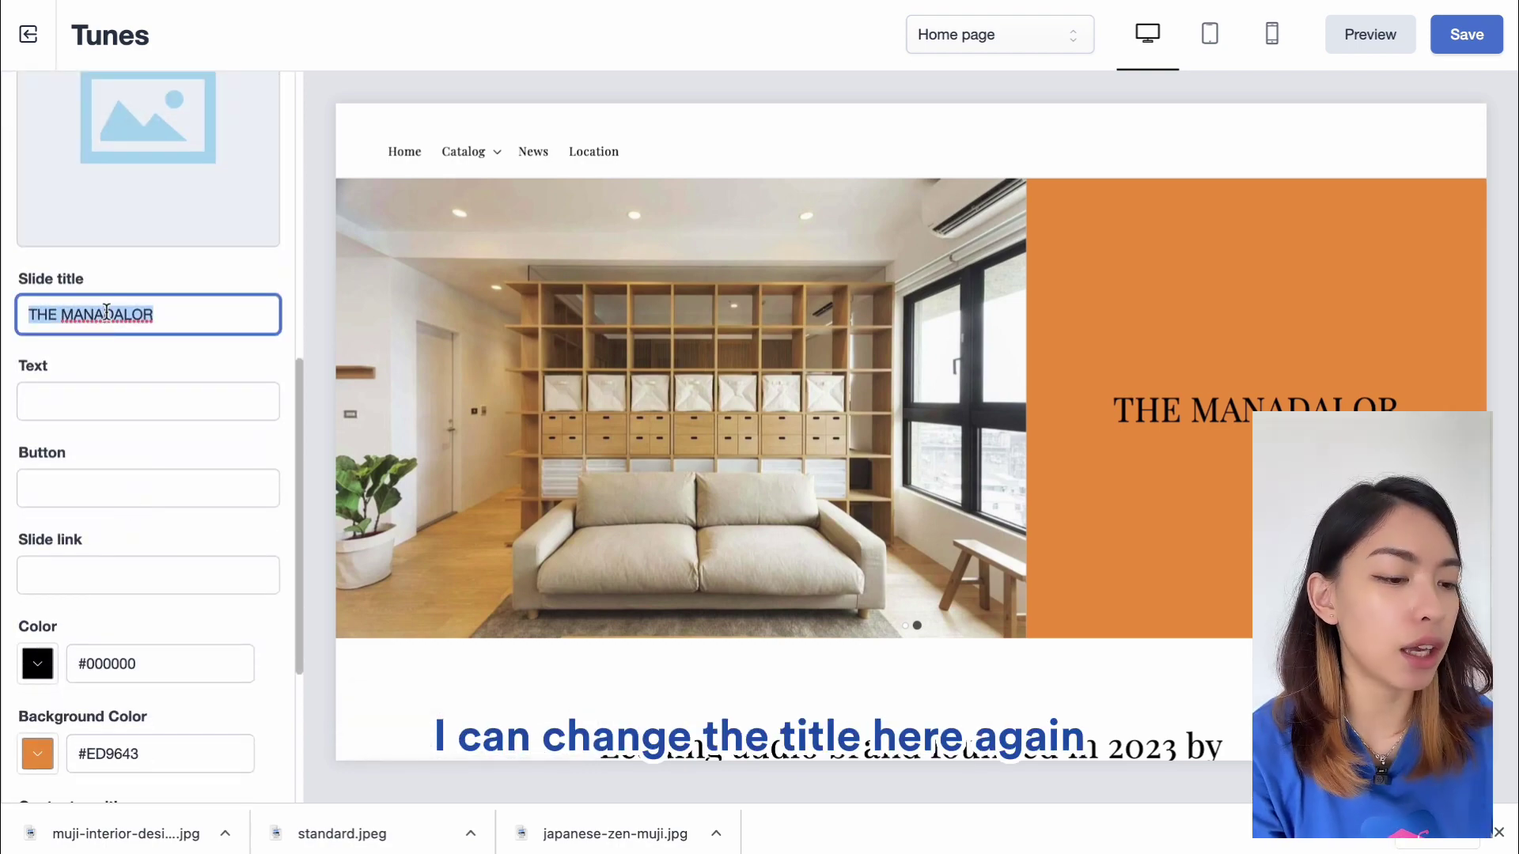
{"action": "type", "text": "30"}
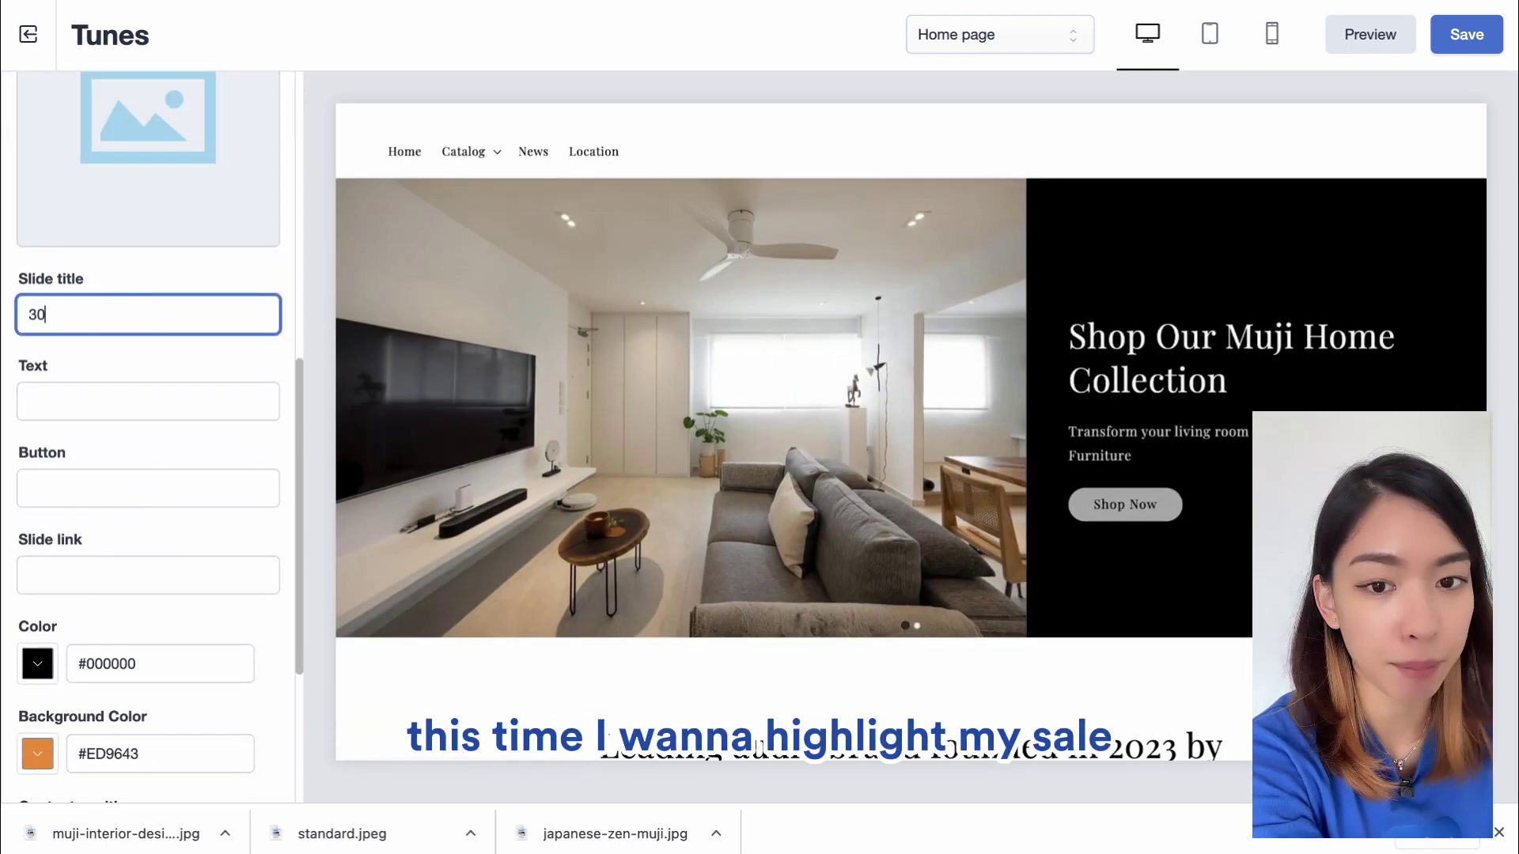
{"action": "type", "text": "% OFF Fi"}
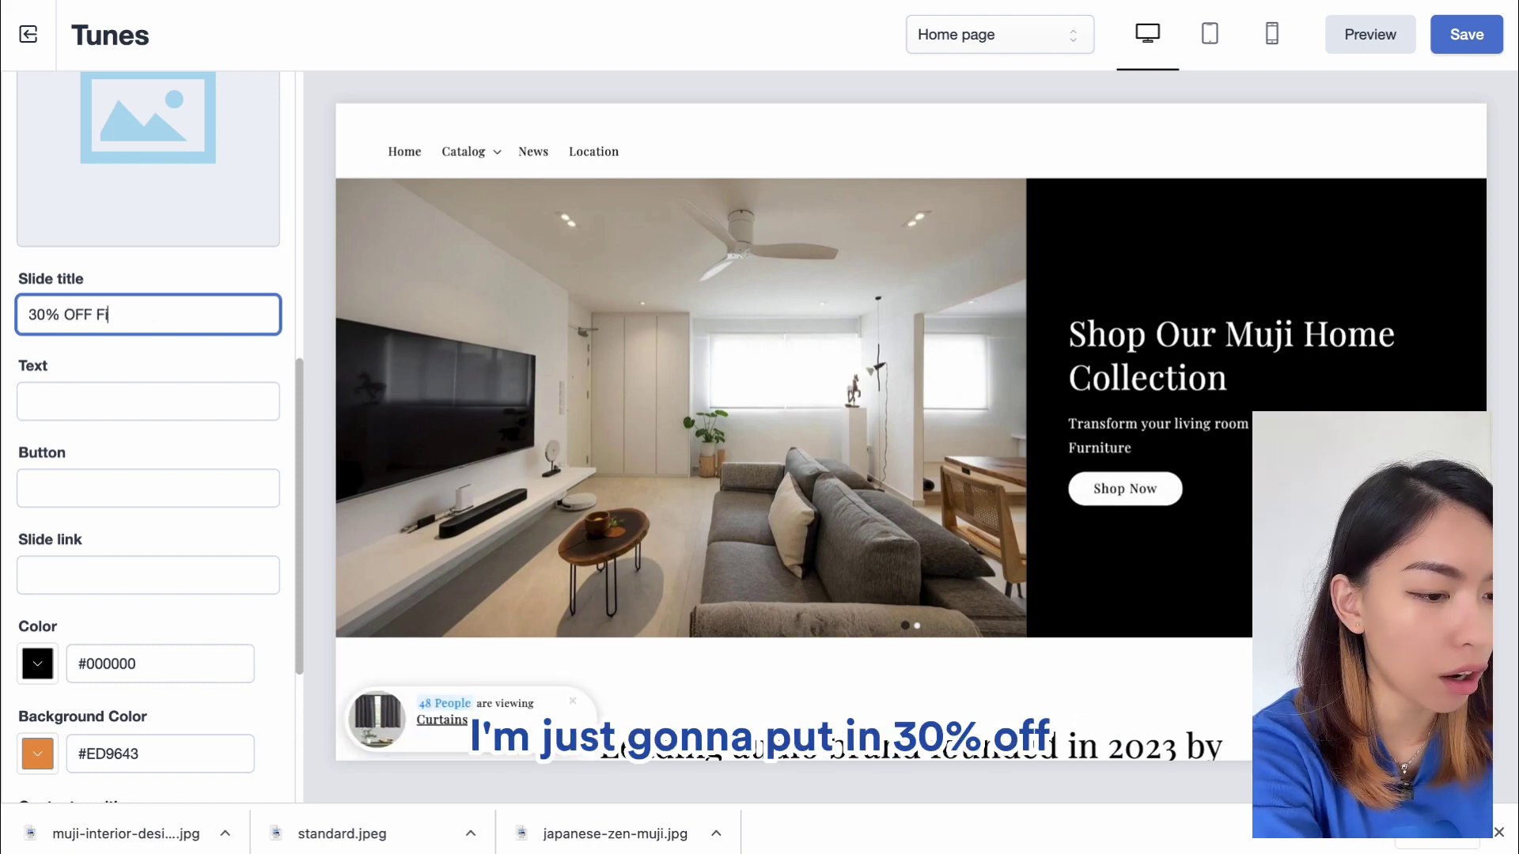
{"action": "type", "text": "rst Purchase"}
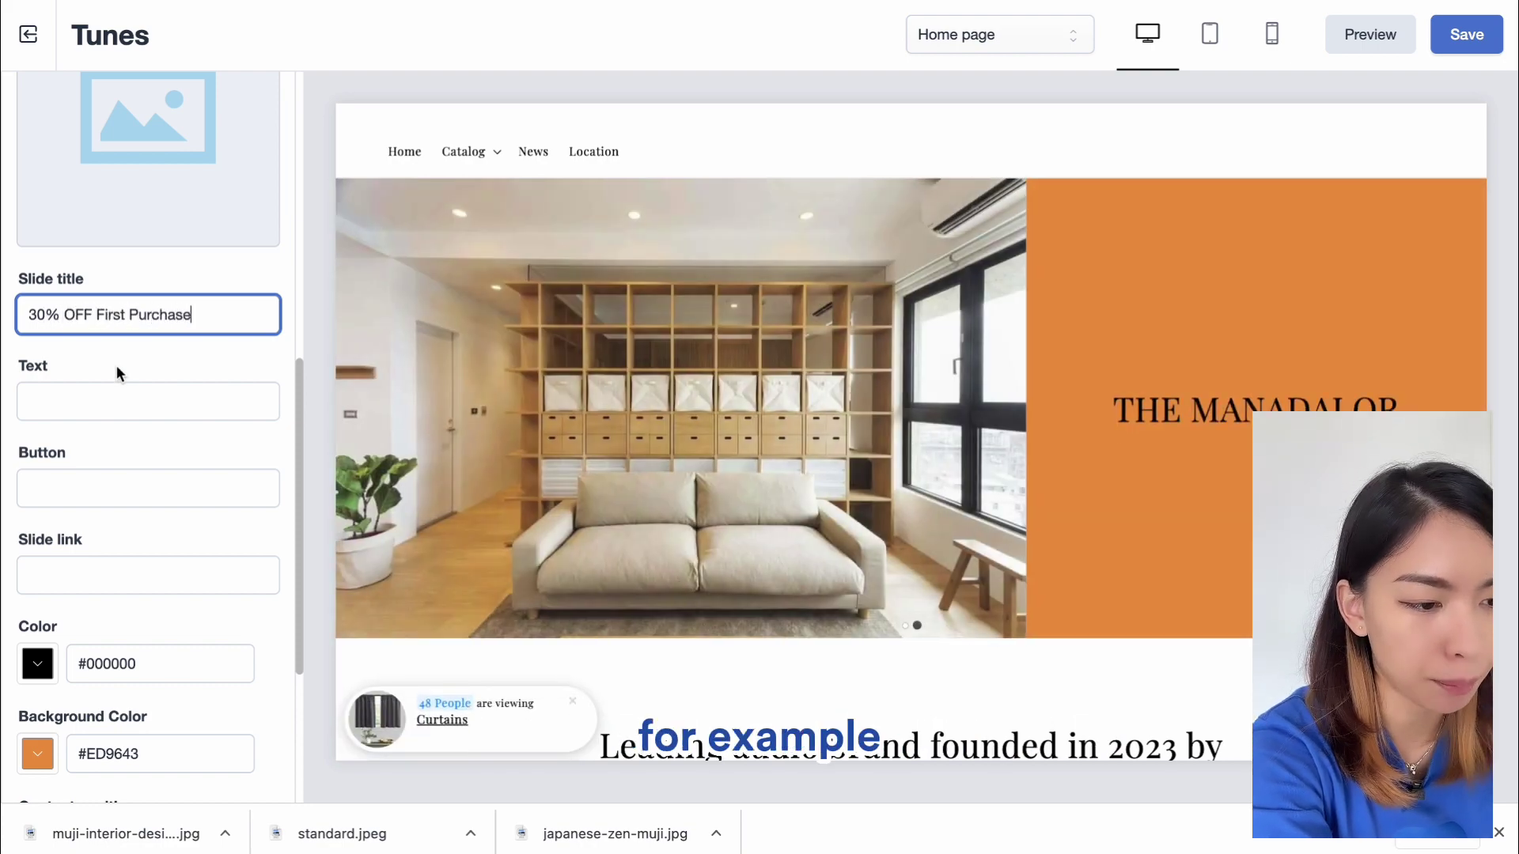
- Set the second slide's text to "Limited Time Only" and collapse that slide's settings
{"action": "type", "text": "Limit"}
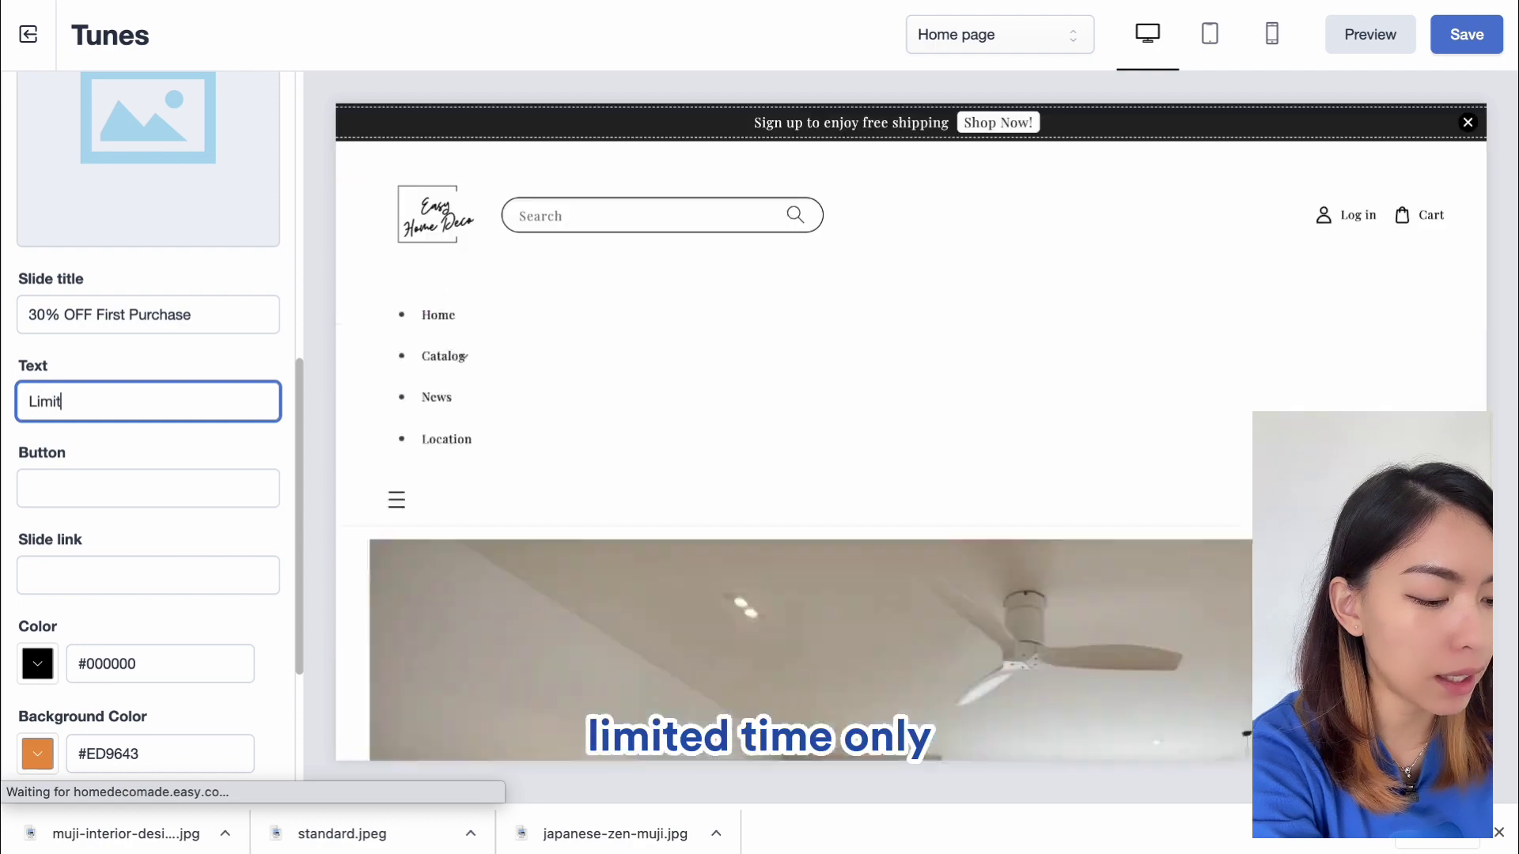
{"action": "type", "text": "ed Time Only"}
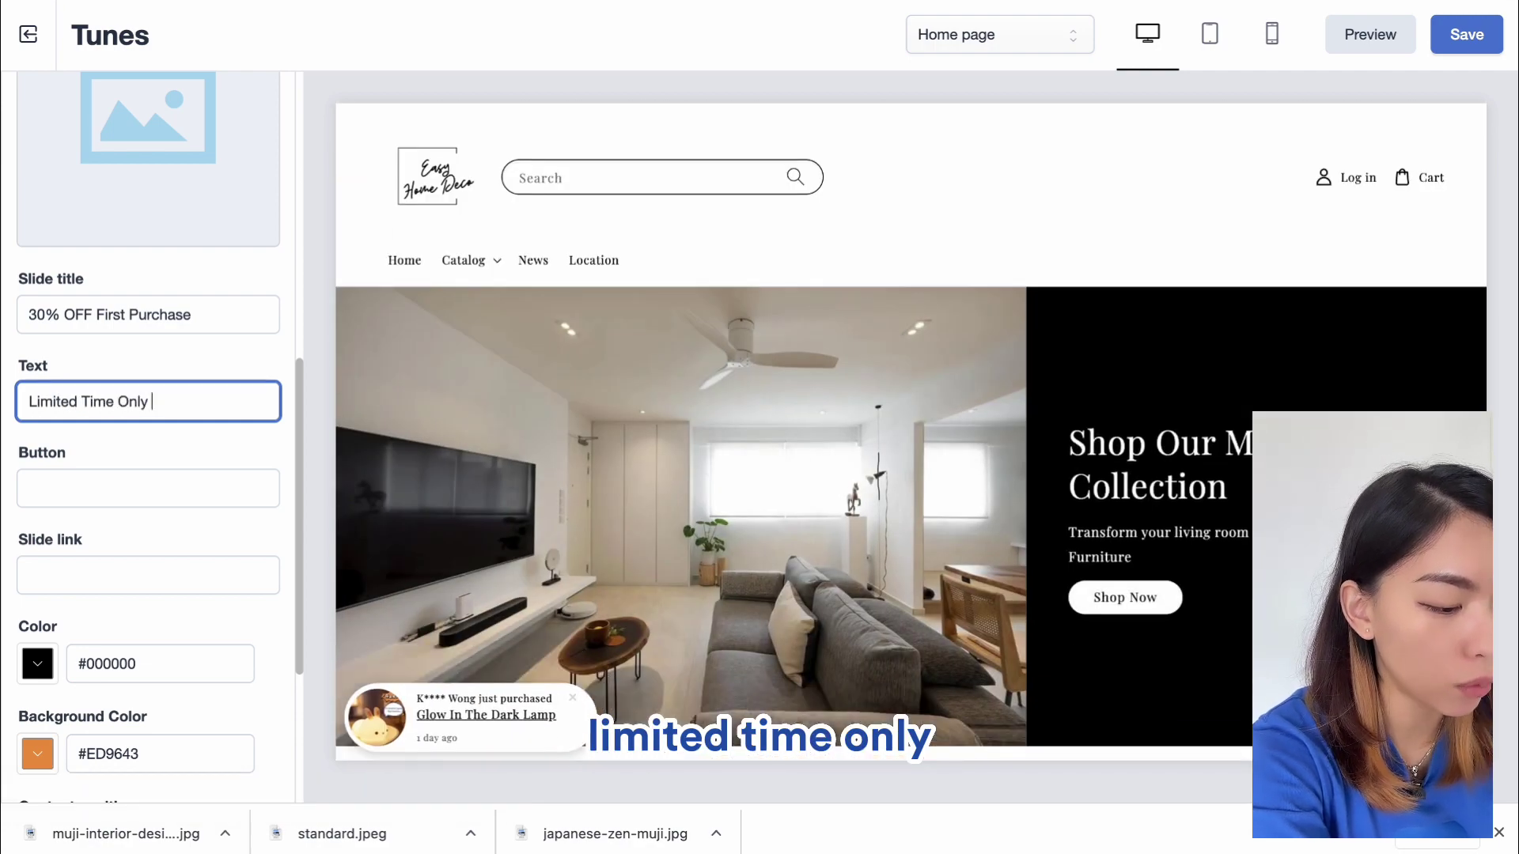
{"action": "scroll", "coordinate": [59, 245], "scroll_direction": "up", "scroll_amount": 8}
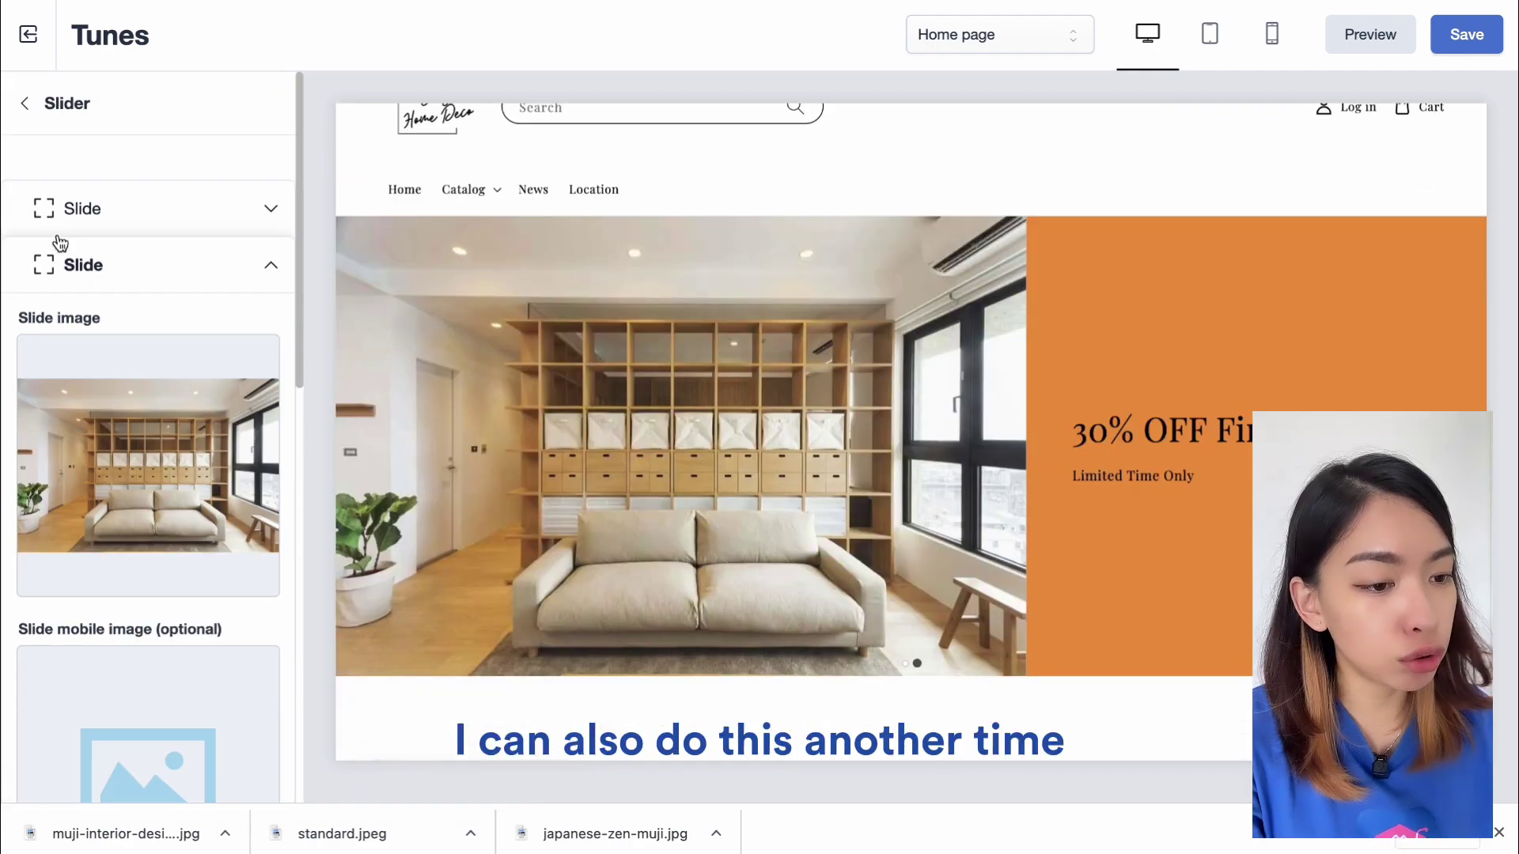
{"action": "left_click", "coordinate": [129, 272]}
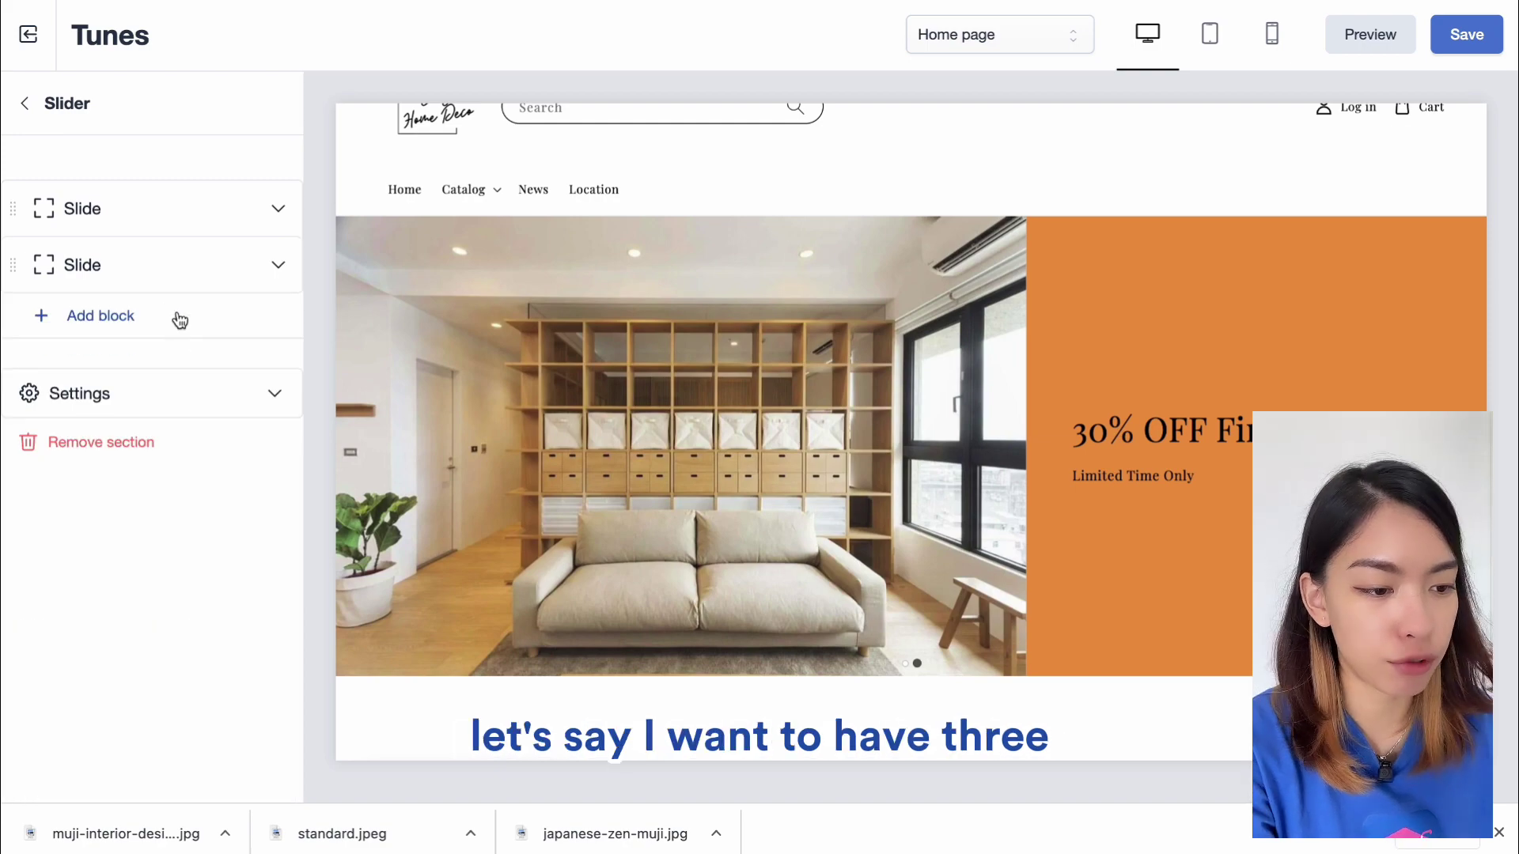
- Add a third slide to the Slider and upload 3.jpg as its slide image
{"action": "left_click", "coordinate": [122, 326]}
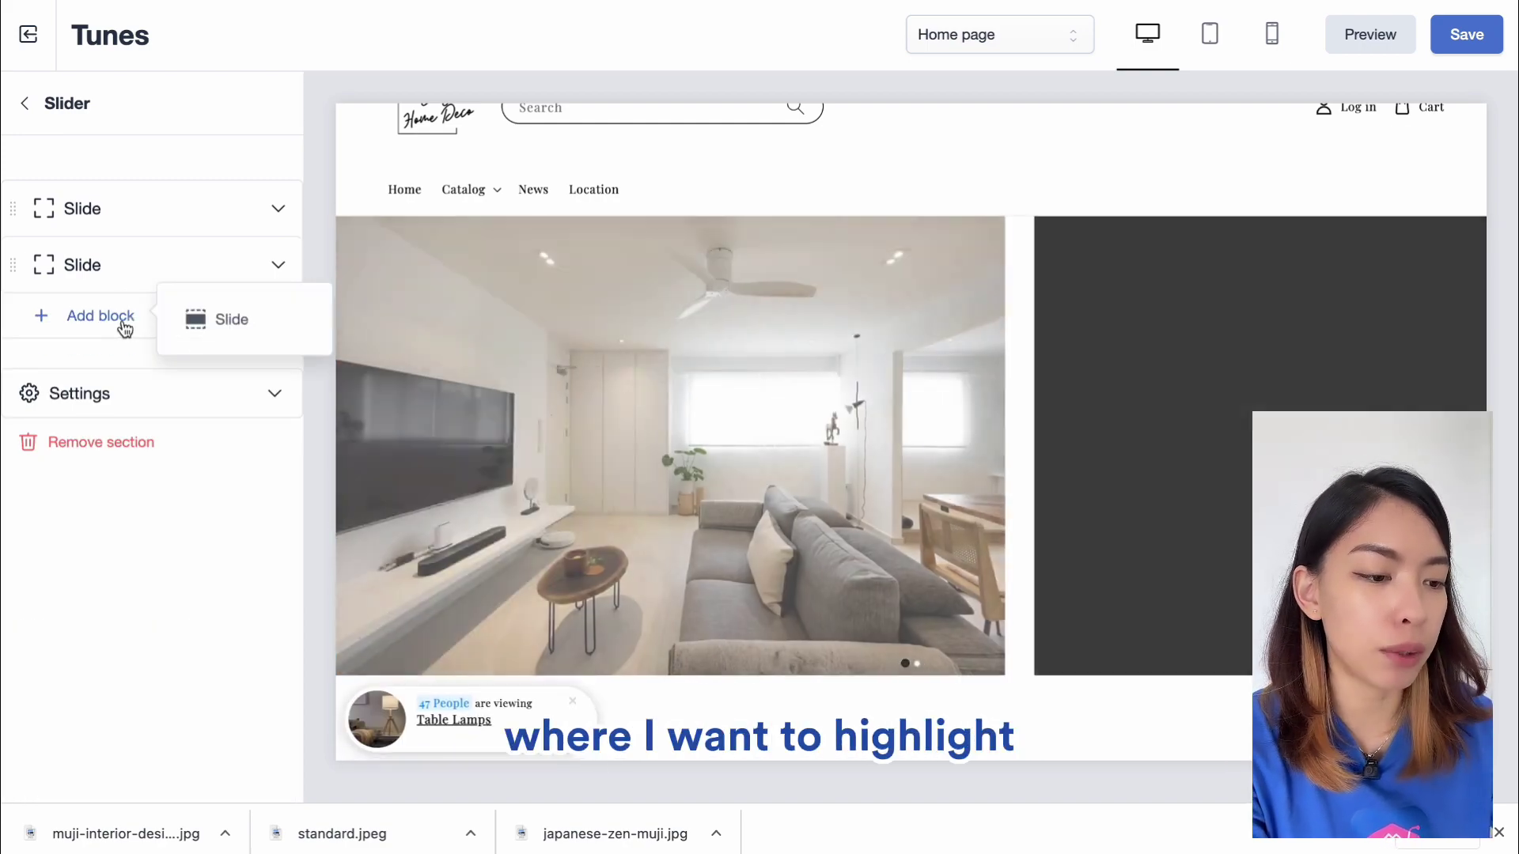
{"action": "left_click", "coordinate": [220, 320]}
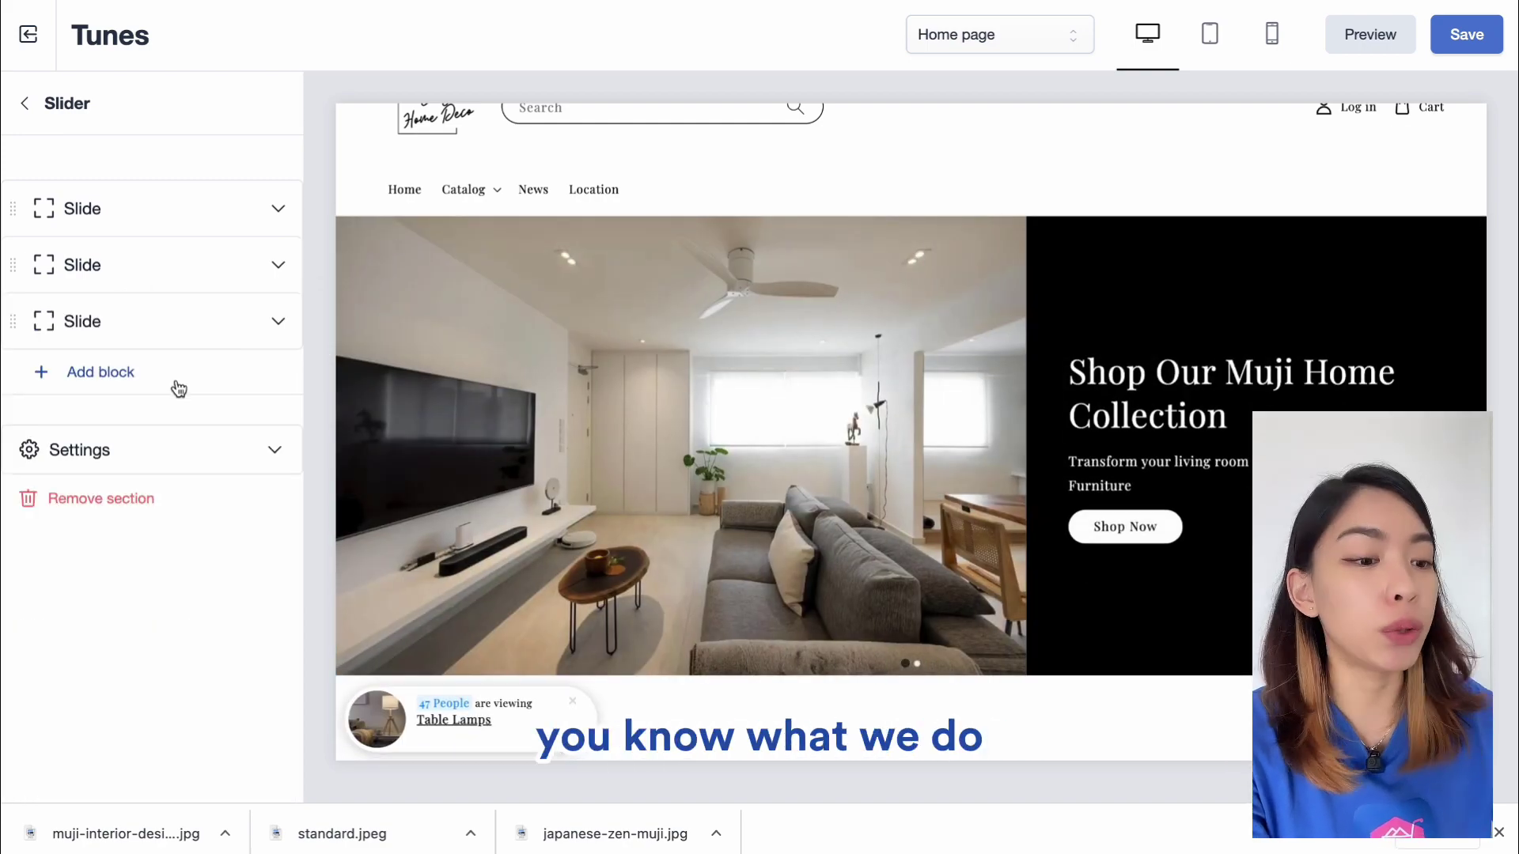
{"action": "left_click", "coordinate": [115, 322]}
{"action": "scroll", "coordinate": [129, 420], "scroll_direction": "down", "scroll_amount": 1}
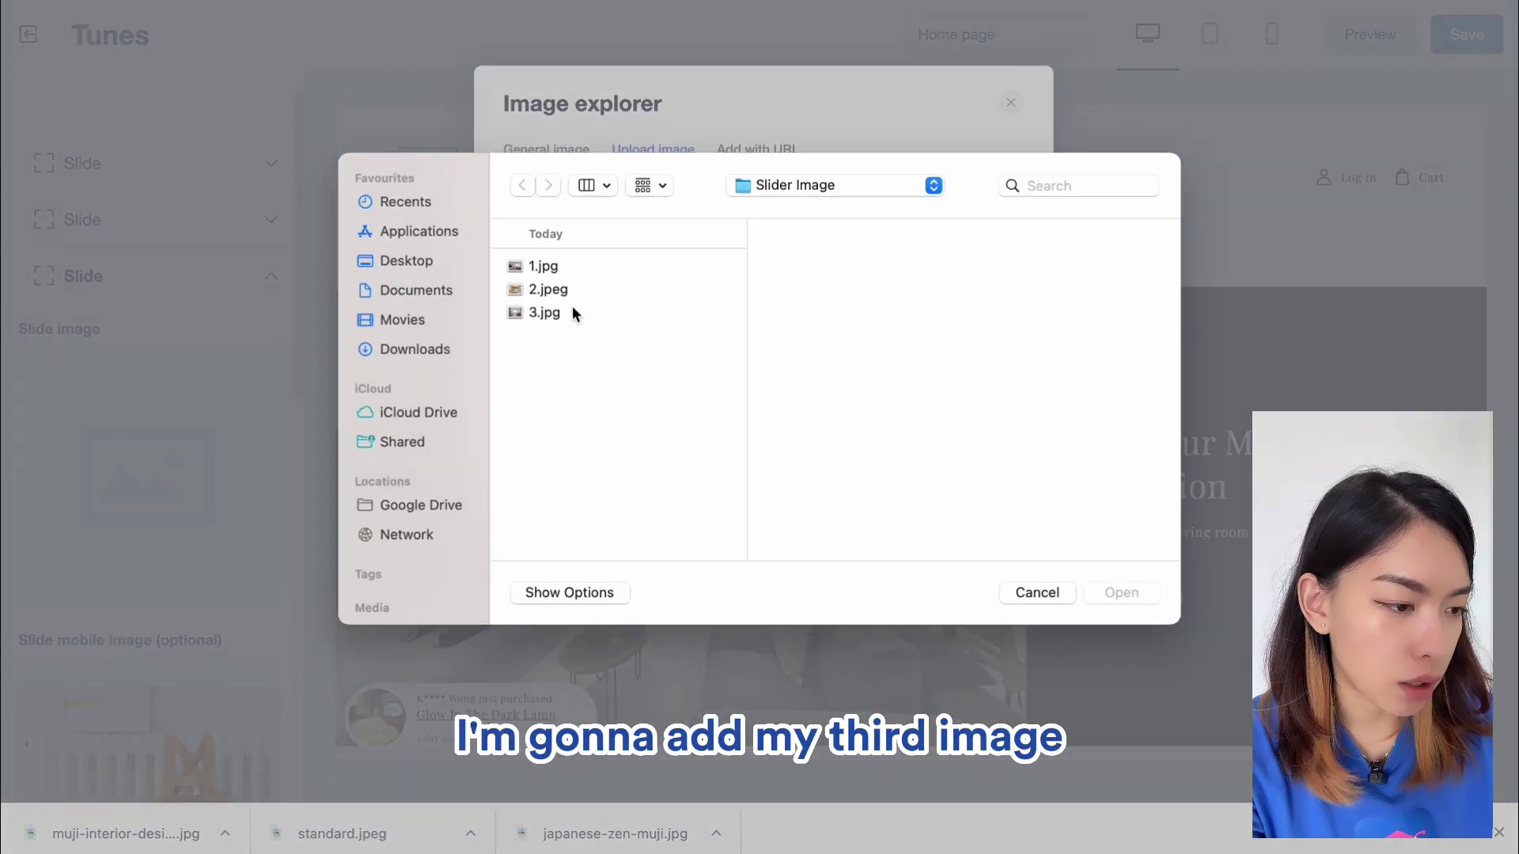
{"action": "double_click", "coordinate": [573, 316]}
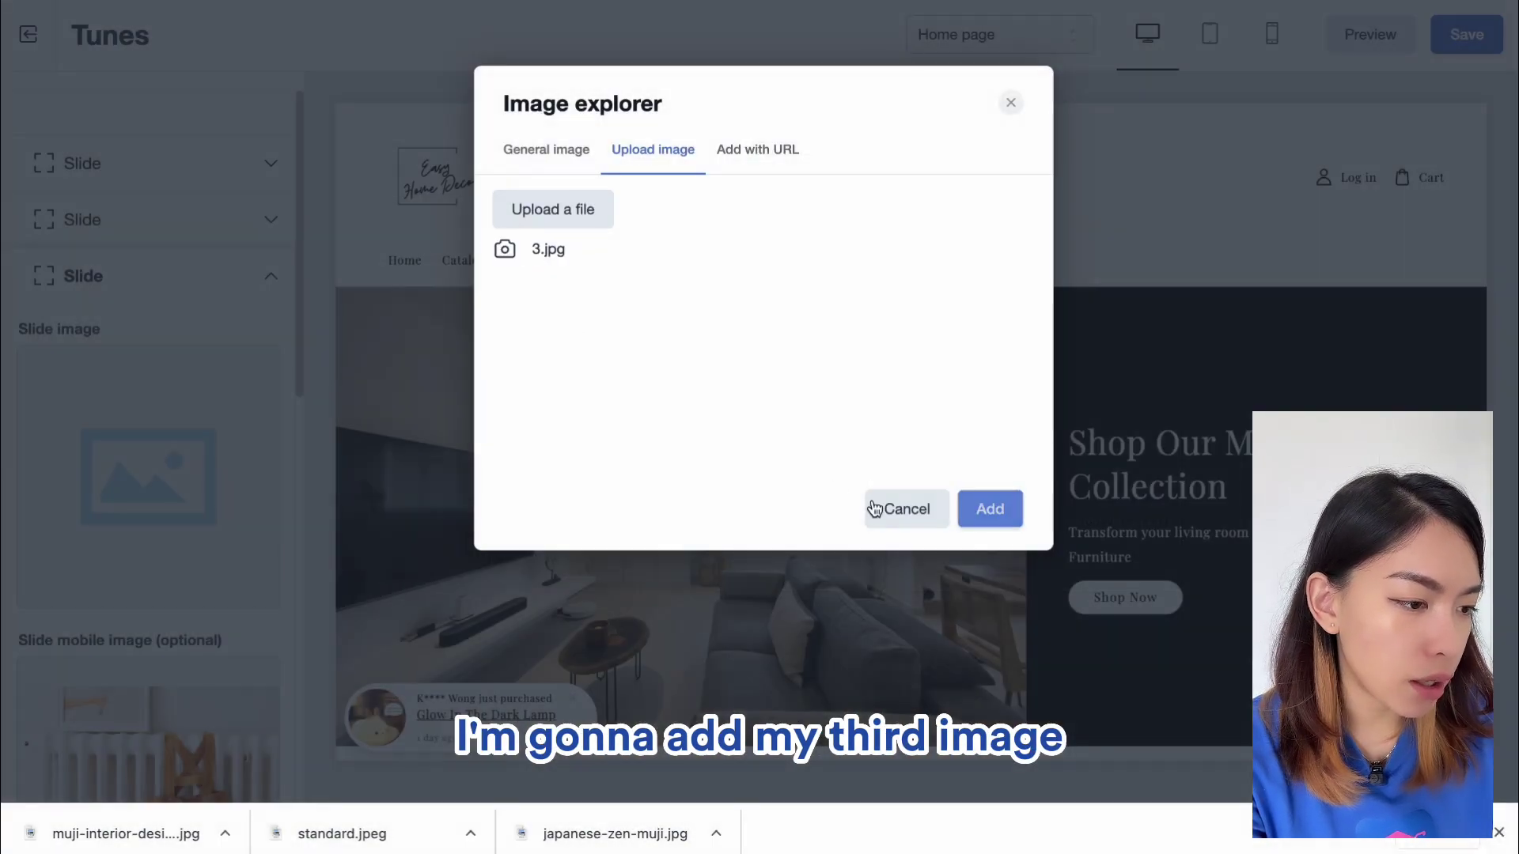
{"action": "left_click", "coordinate": [990, 508]}
- Replace the third slide's title with "About Us"
{"action": "scroll", "coordinate": [184, 551], "scroll_direction": "down", "scroll_amount": 8}
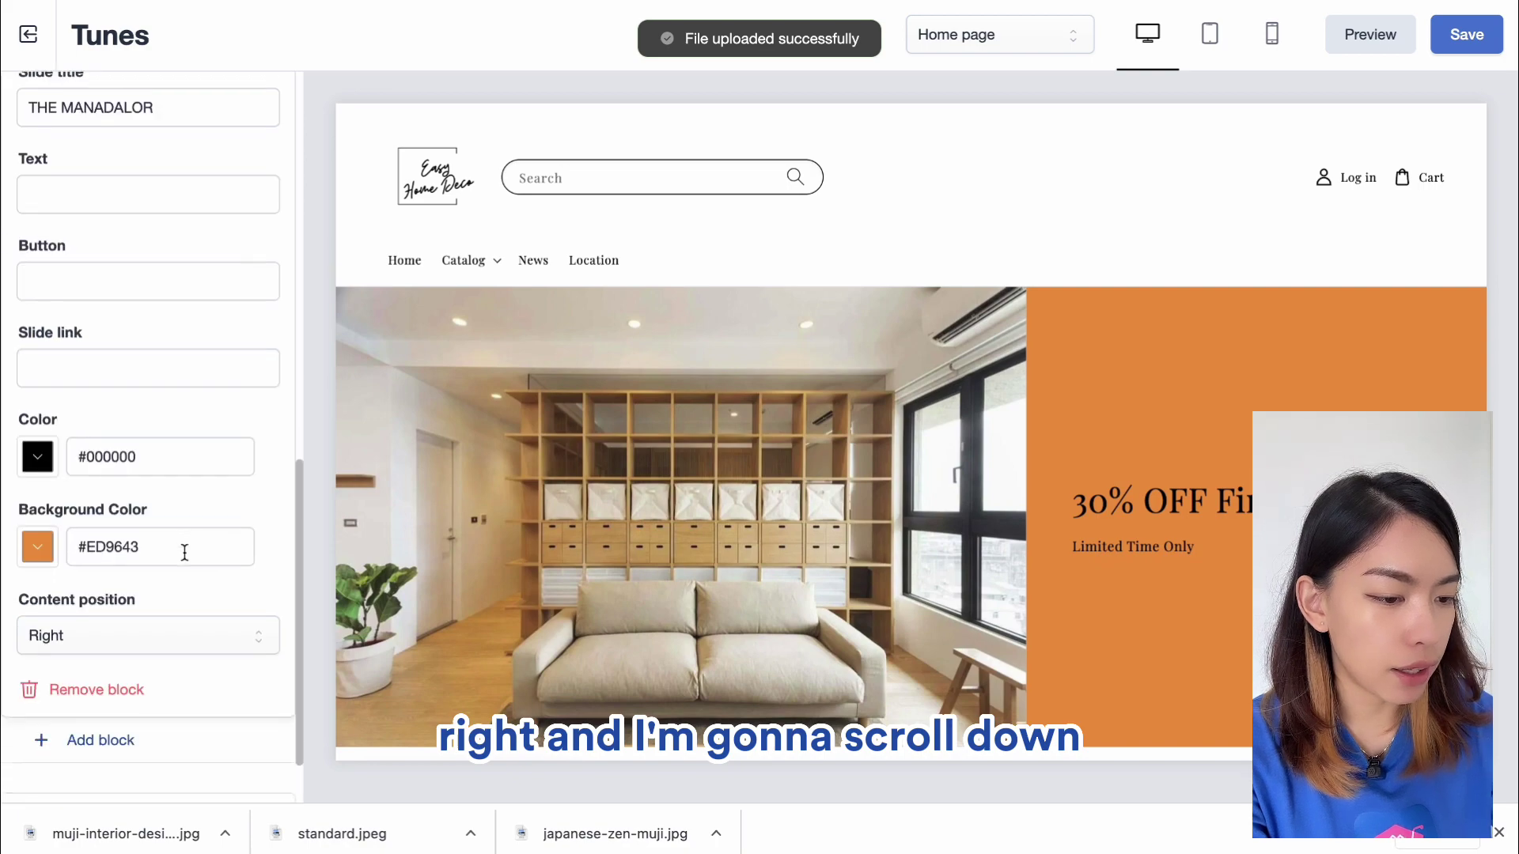
{"action": "scroll", "coordinate": [126, 416], "scroll_direction": "up", "scroll_amount": 3}
{"action": "triple_click", "coordinate": [98, 216]}
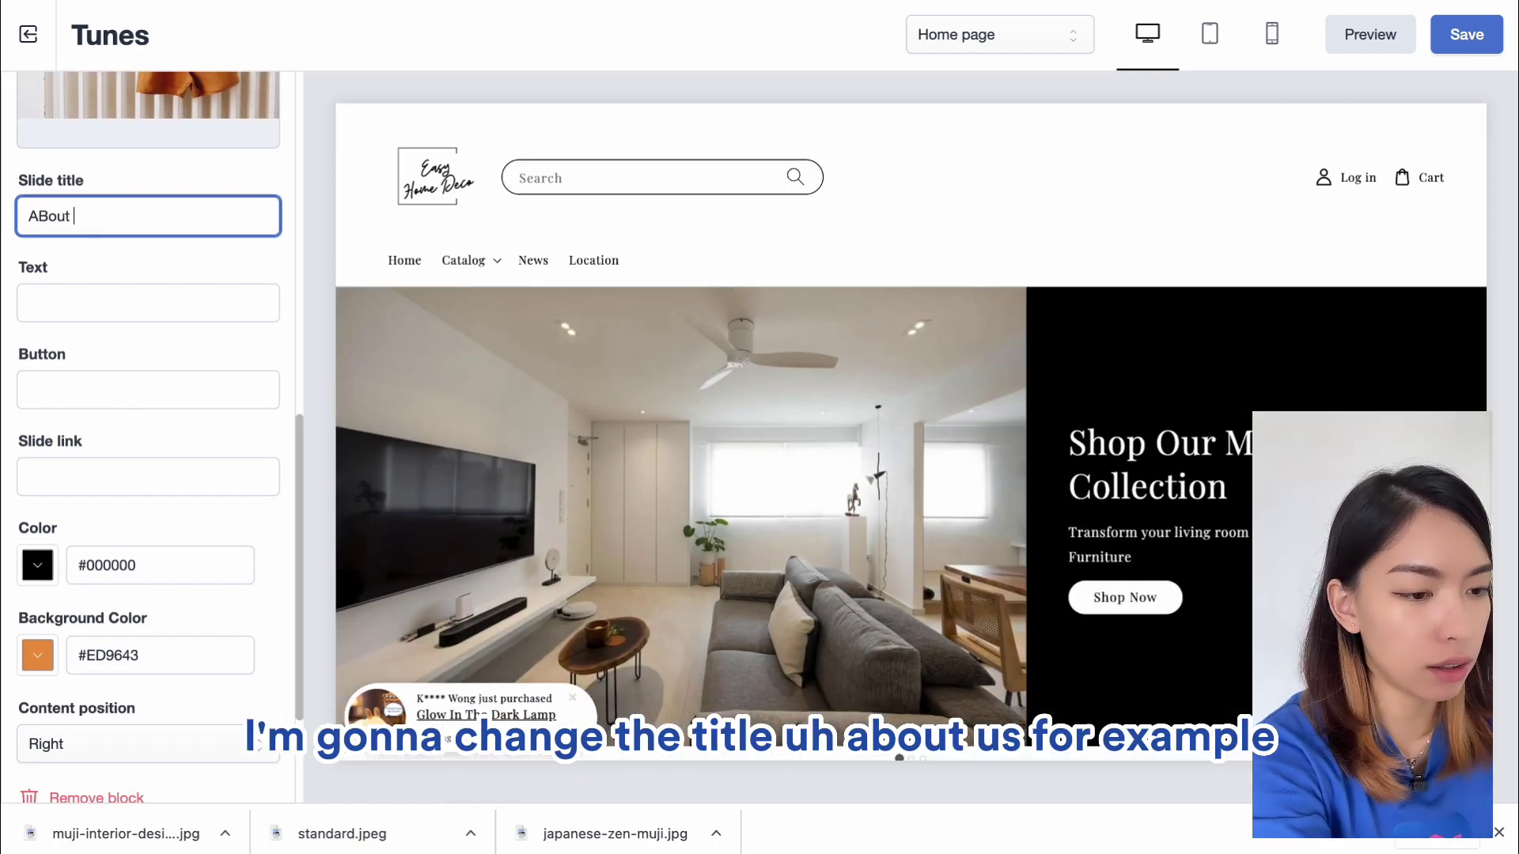
{"action": "type", "text": "About Us"}
{"action": "key", "text": "Tab"}
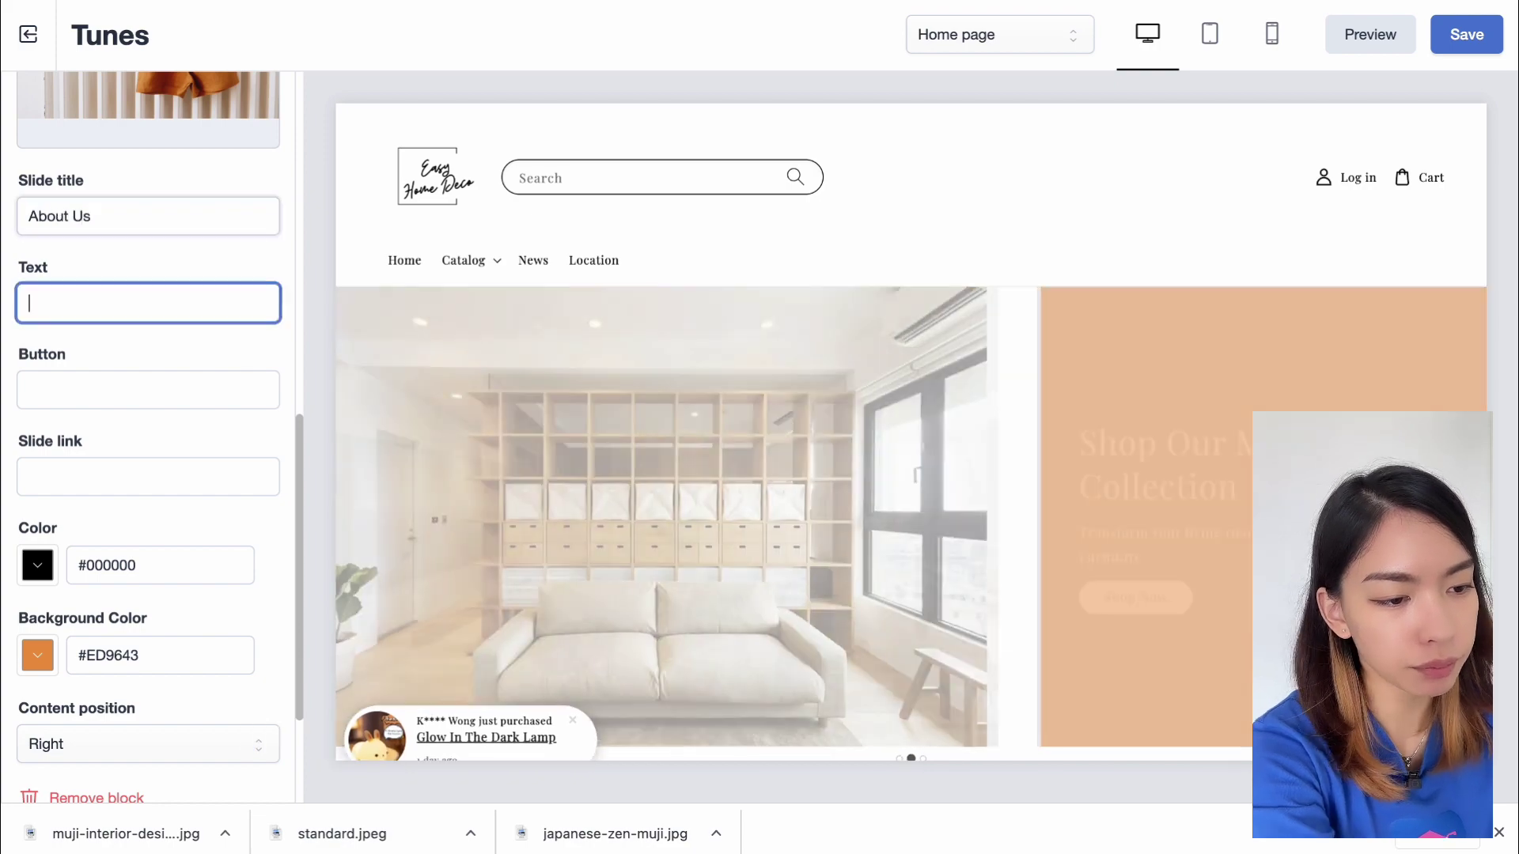
- Set the third slide's text to "25 Years Of Experience In This Industry Delivering Quality Goods"
{"action": "type", "text": "25"}
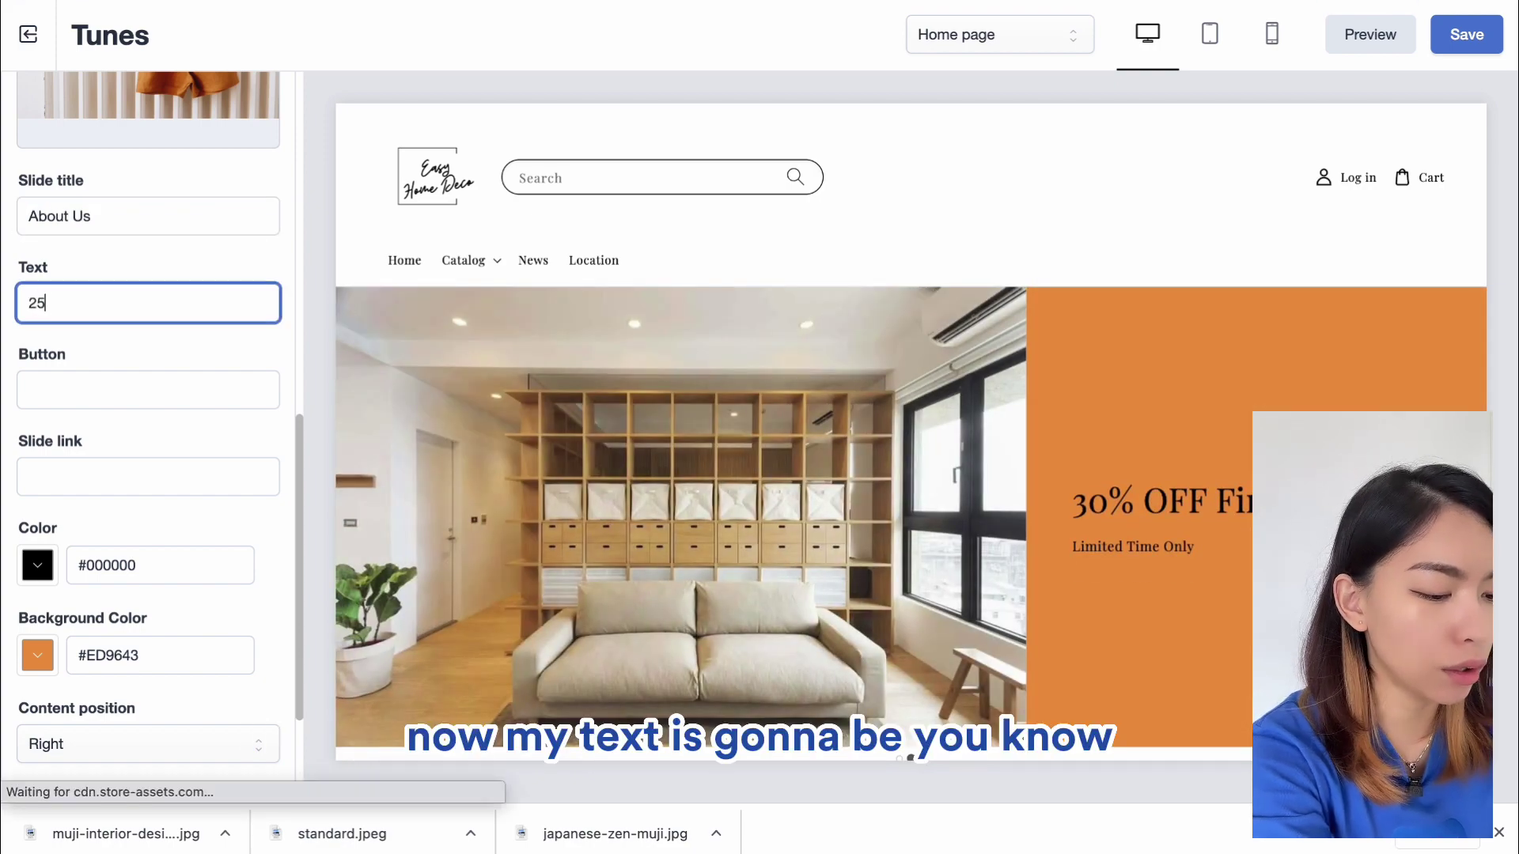
{"action": "type", "text": " Years O"}
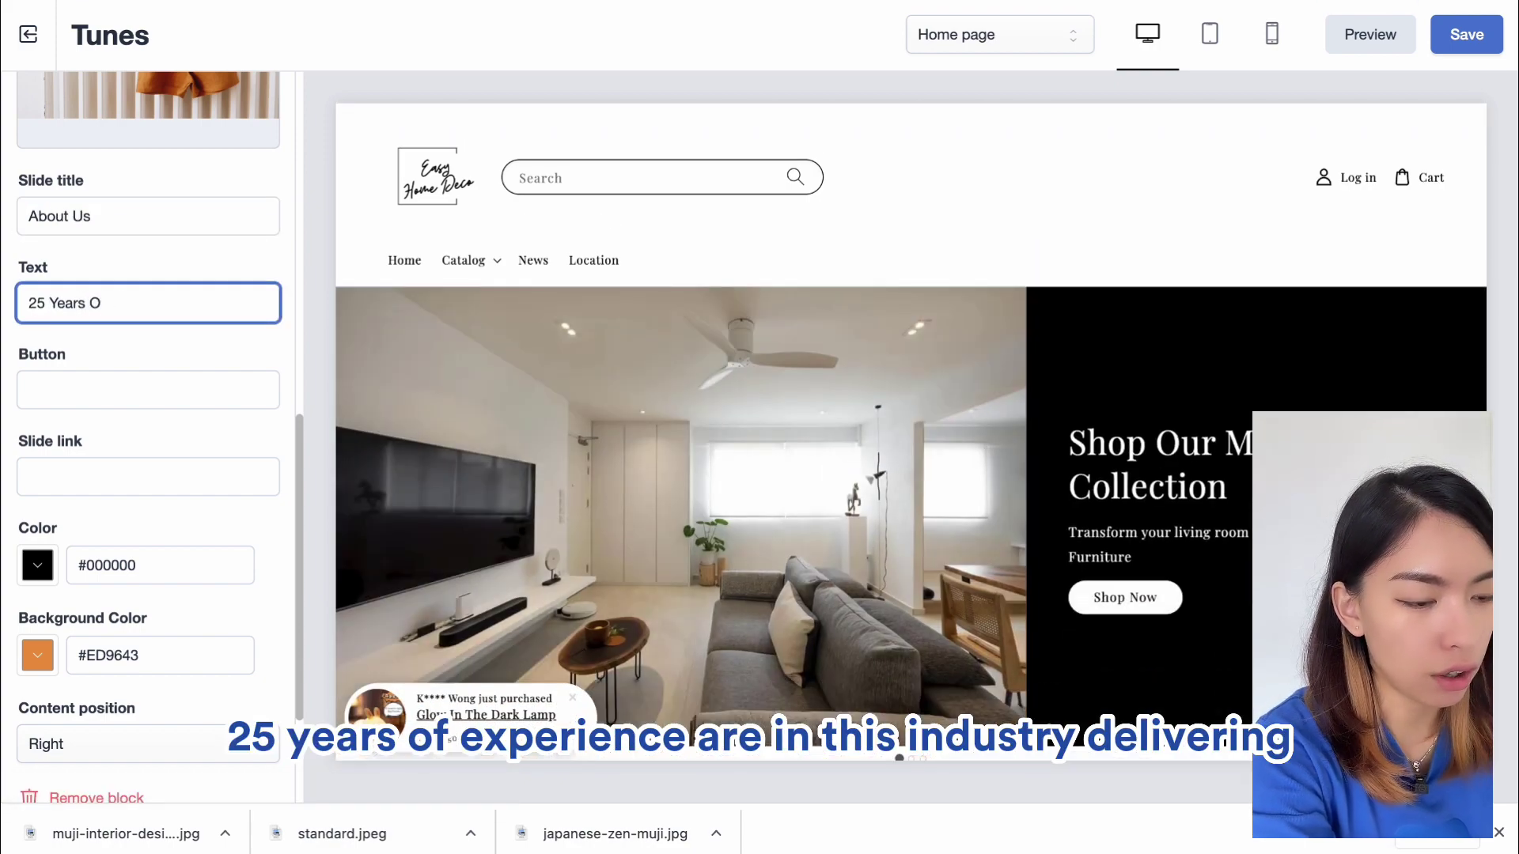
{"action": "type", "text": "F Experience In "}
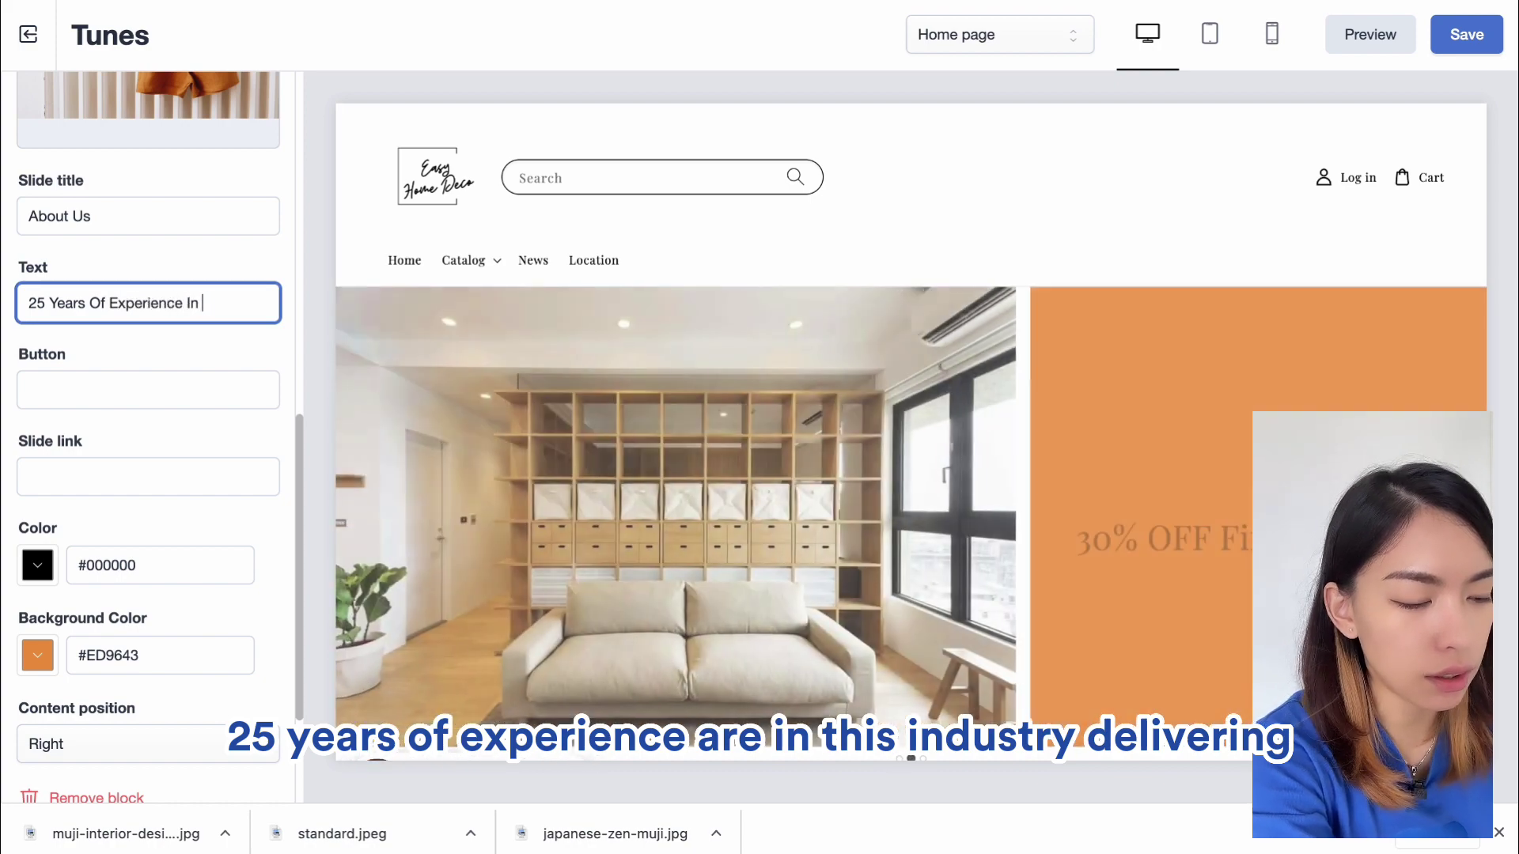
{"action": "type", "text": "THis D"}
{"action": "key", "text": "BackSpace"}
{"action": "type", "text": "Undustry"}
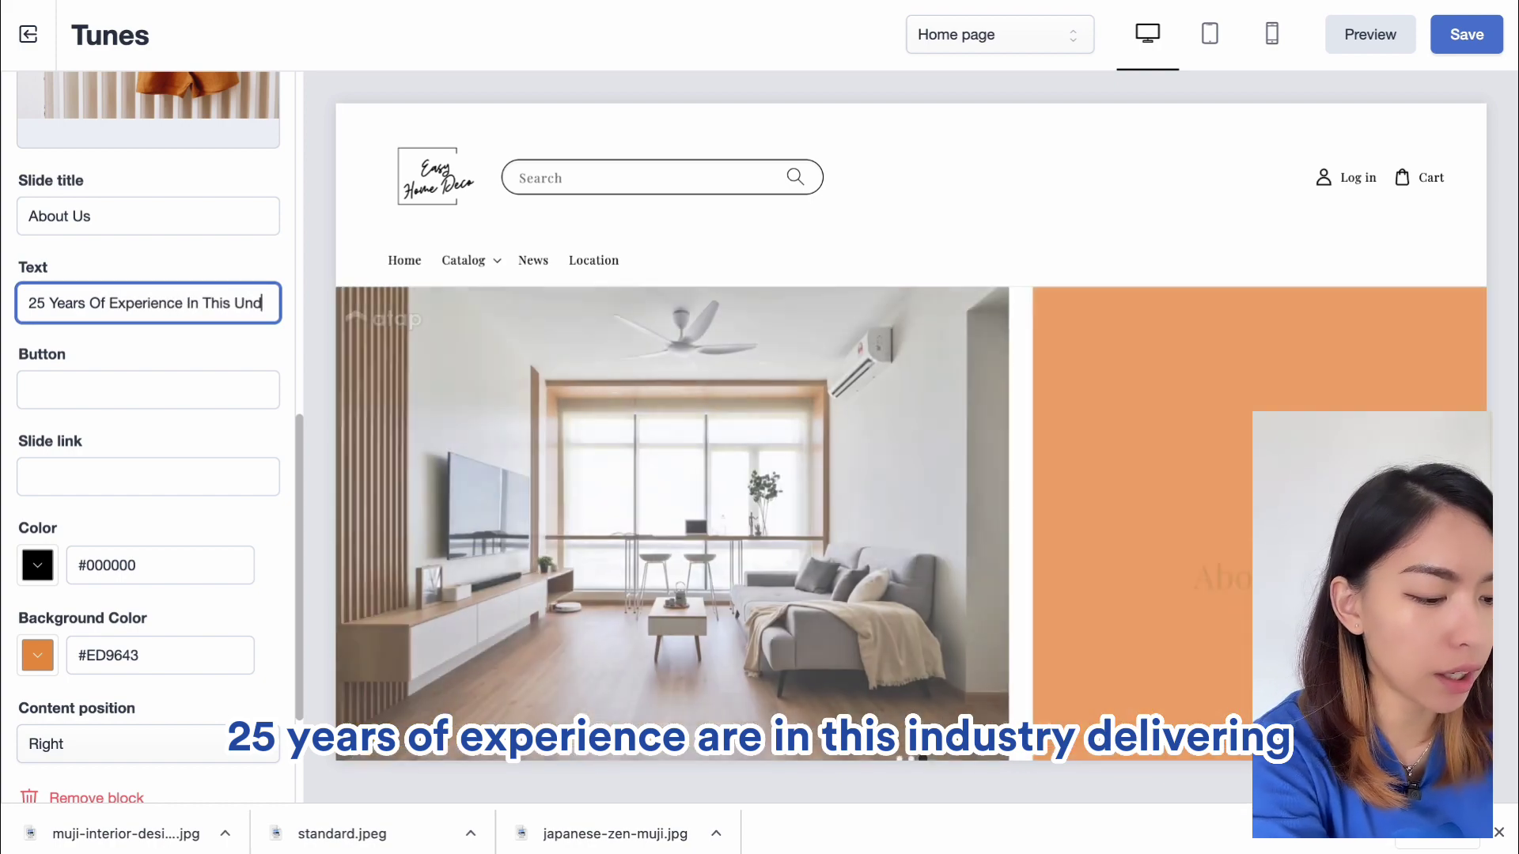
{"action": "key", "text": "BackSpace"}
{"action": "type", "text": "INdus"}
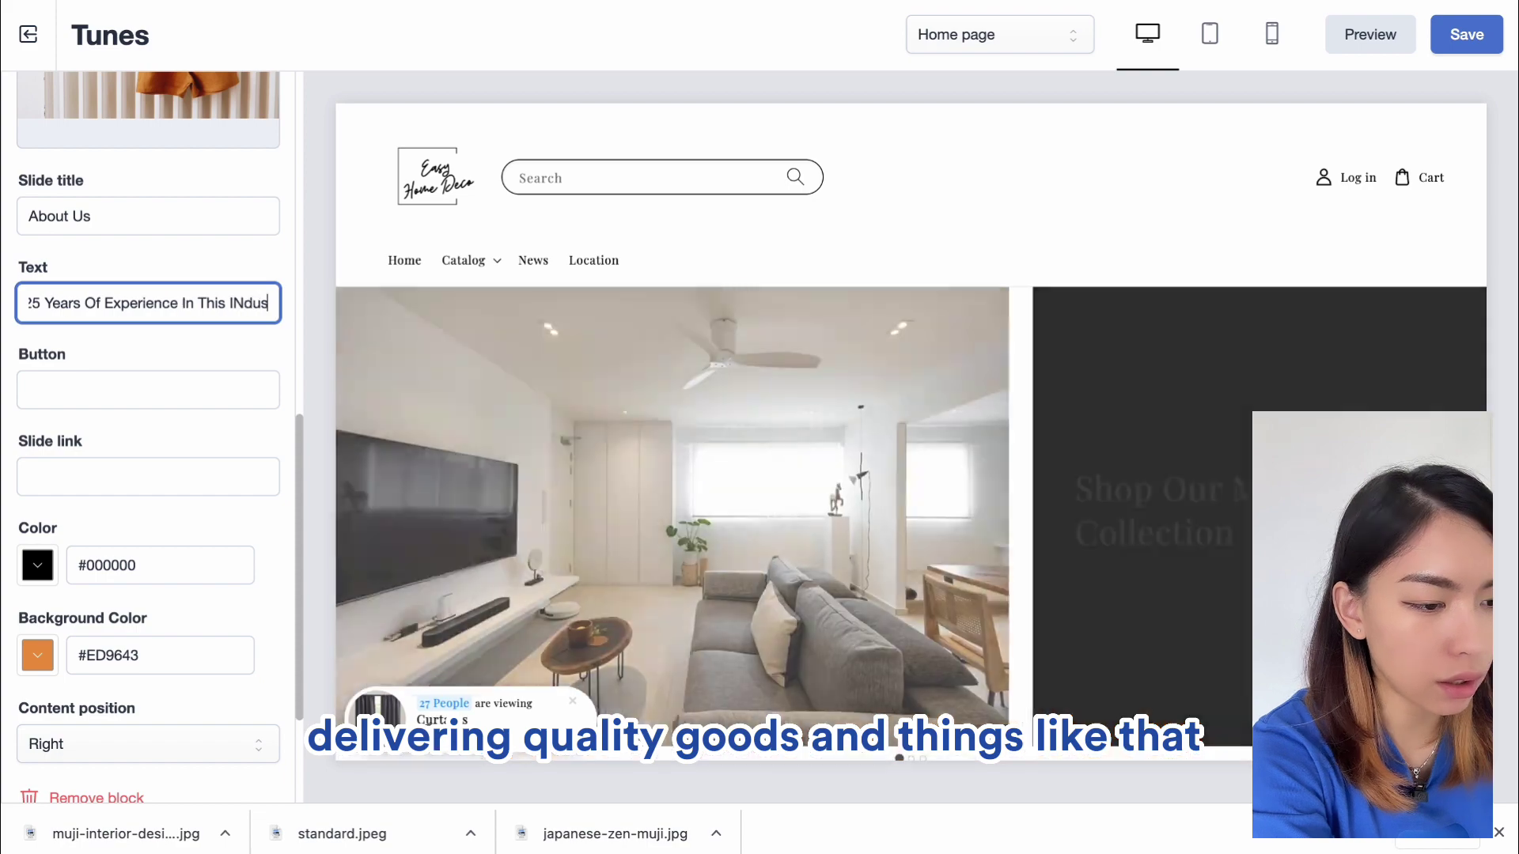
{"action": "type", "text": "try Delivering Quality G"}
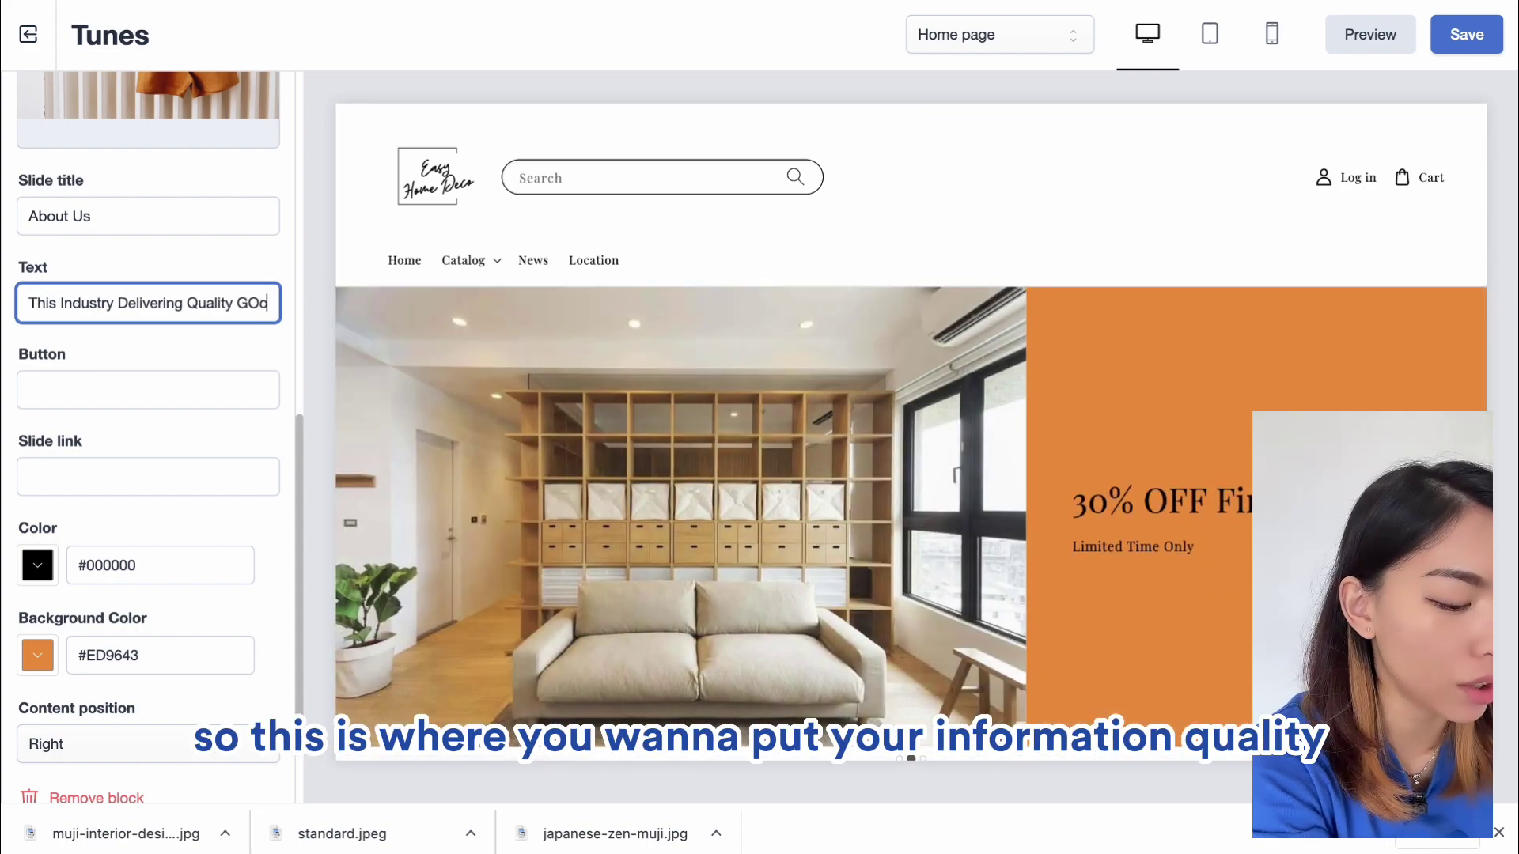
{"action": "type", "text": "oods"}
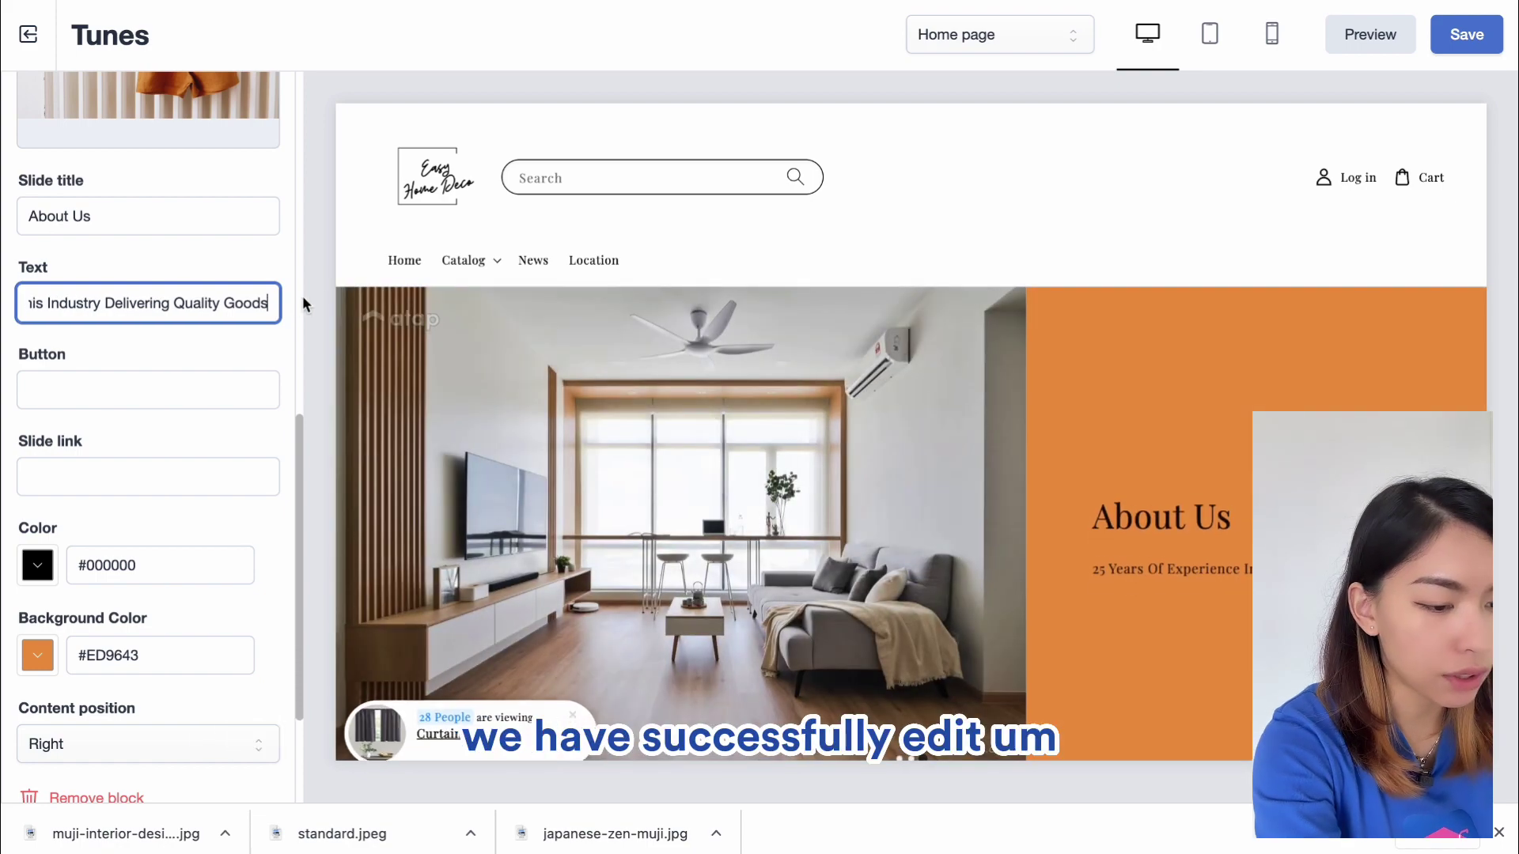
- Set the Slider section's autoplay interval to 5 seconds
{"action": "scroll", "coordinate": [254, 356], "scroll_direction": "up", "scroll_amount": 8}
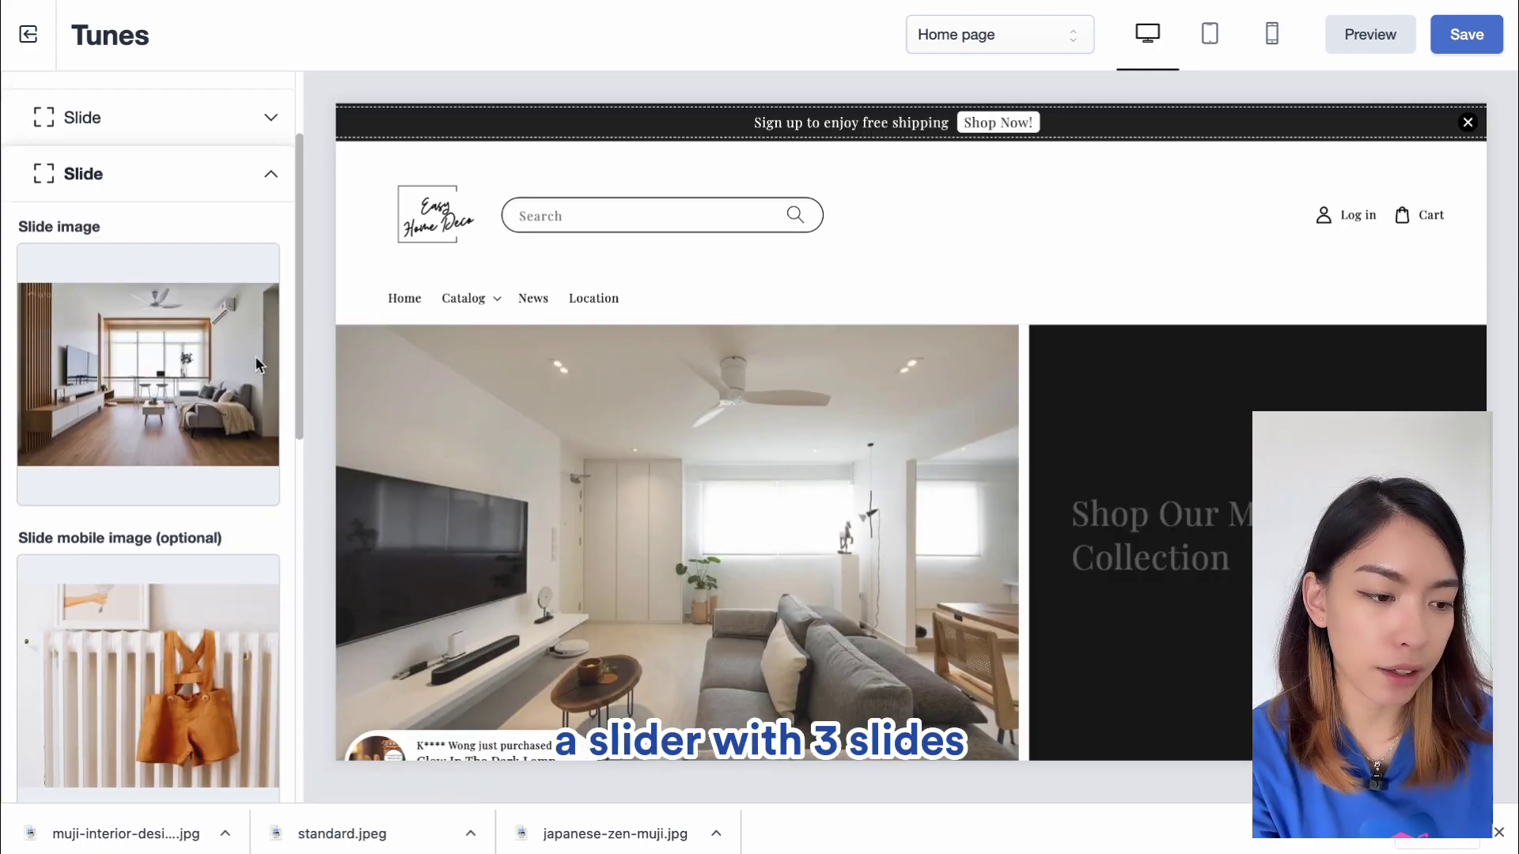
{"action": "scroll", "coordinate": [178, 363], "scroll_direction": "down", "scroll_amount": 2}
{"action": "scroll", "coordinate": [178, 362], "scroll_direction": "down", "scroll_amount": 3}
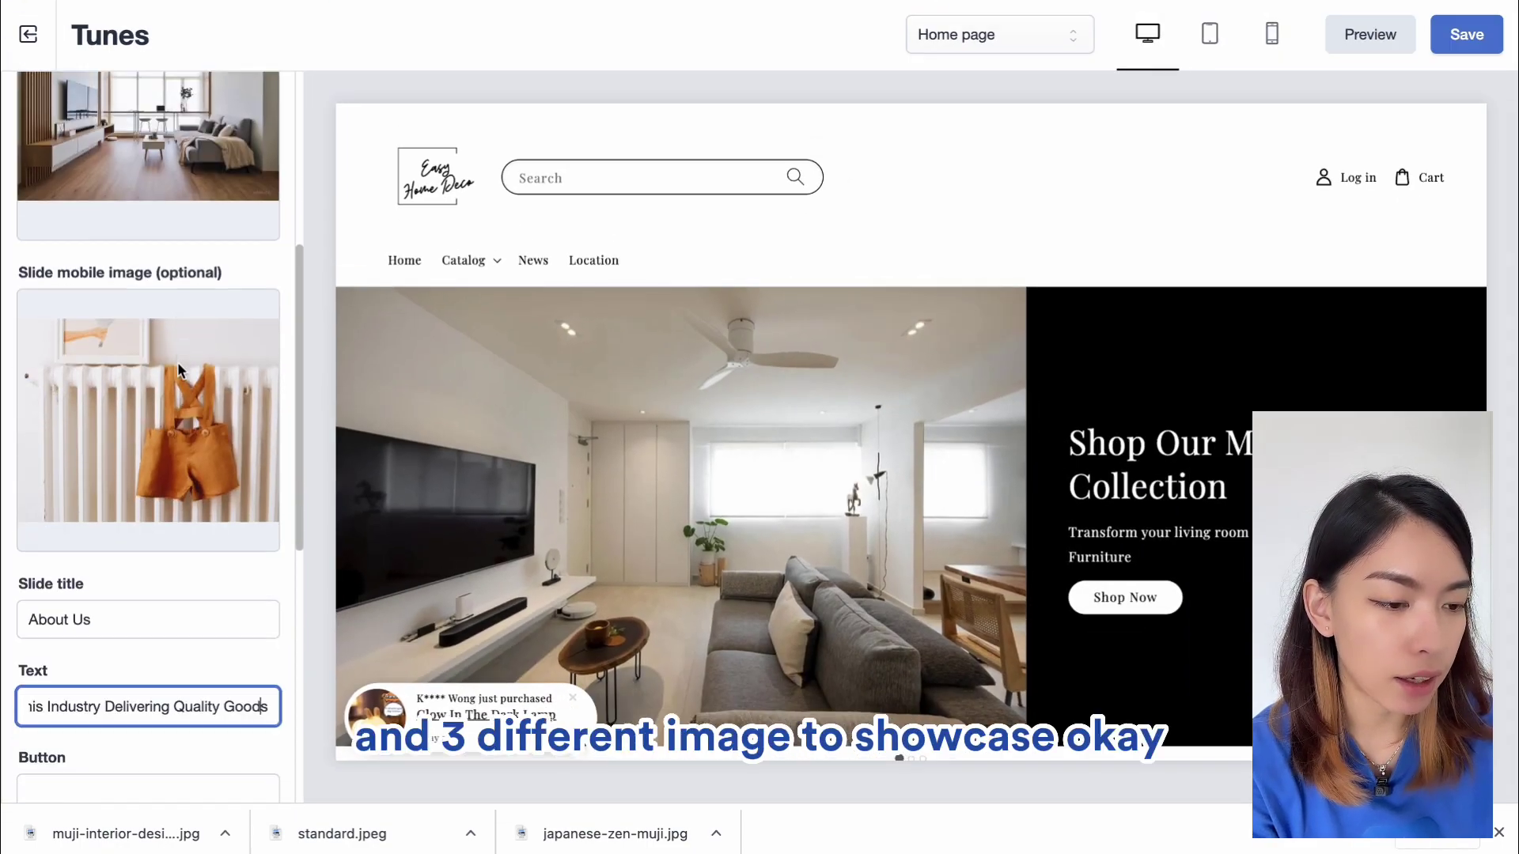
{"action": "scroll", "coordinate": [181, 371], "scroll_direction": "down", "scroll_amount": 10}
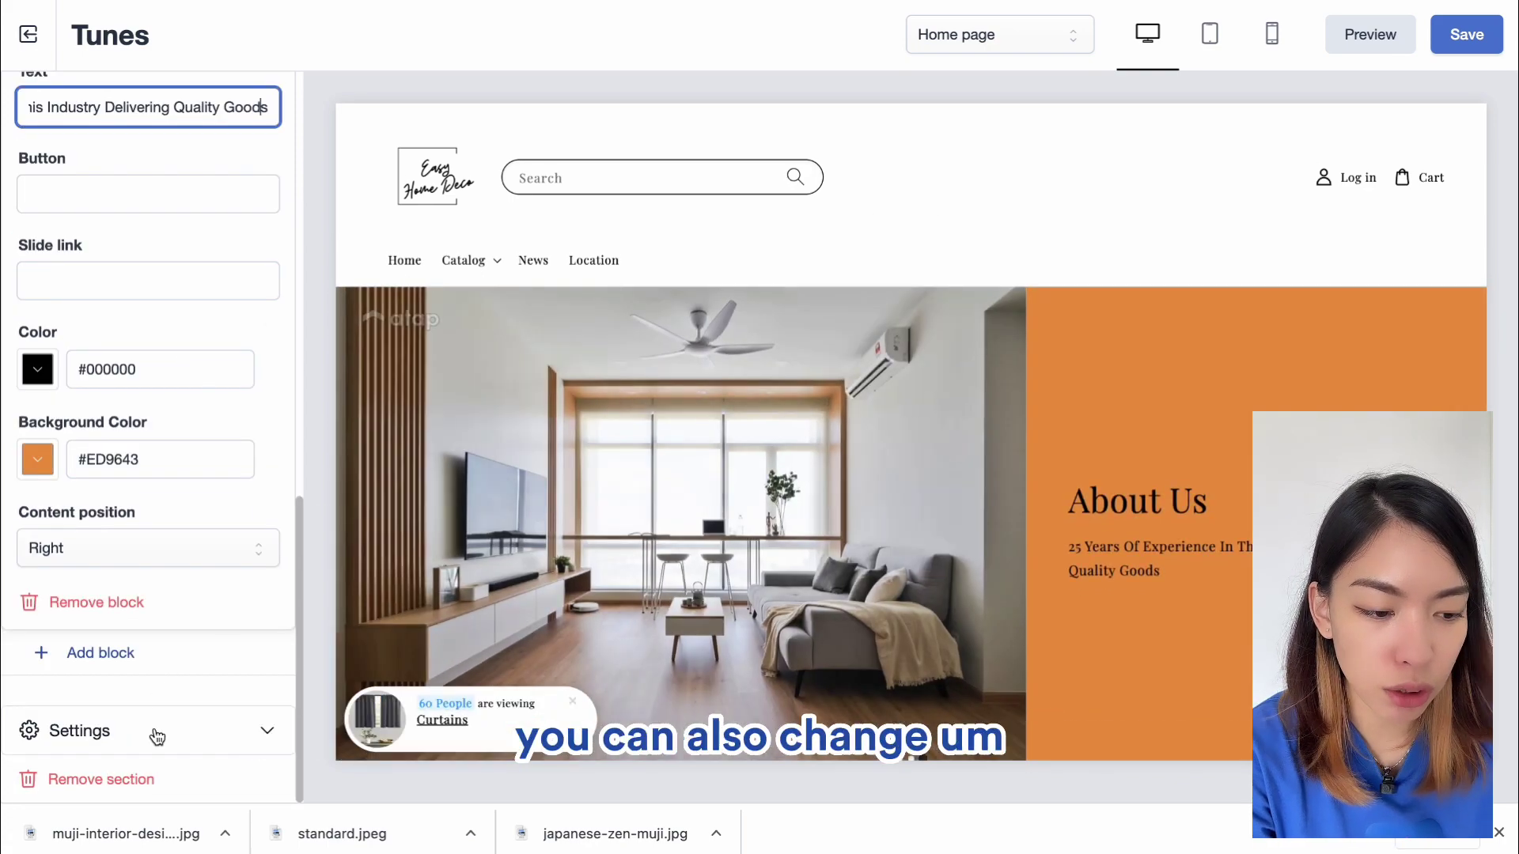
{"action": "left_click", "coordinate": [154, 730]}
{"action": "scroll", "coordinate": [158, 685], "scroll_direction": "down", "scroll_amount": 2}
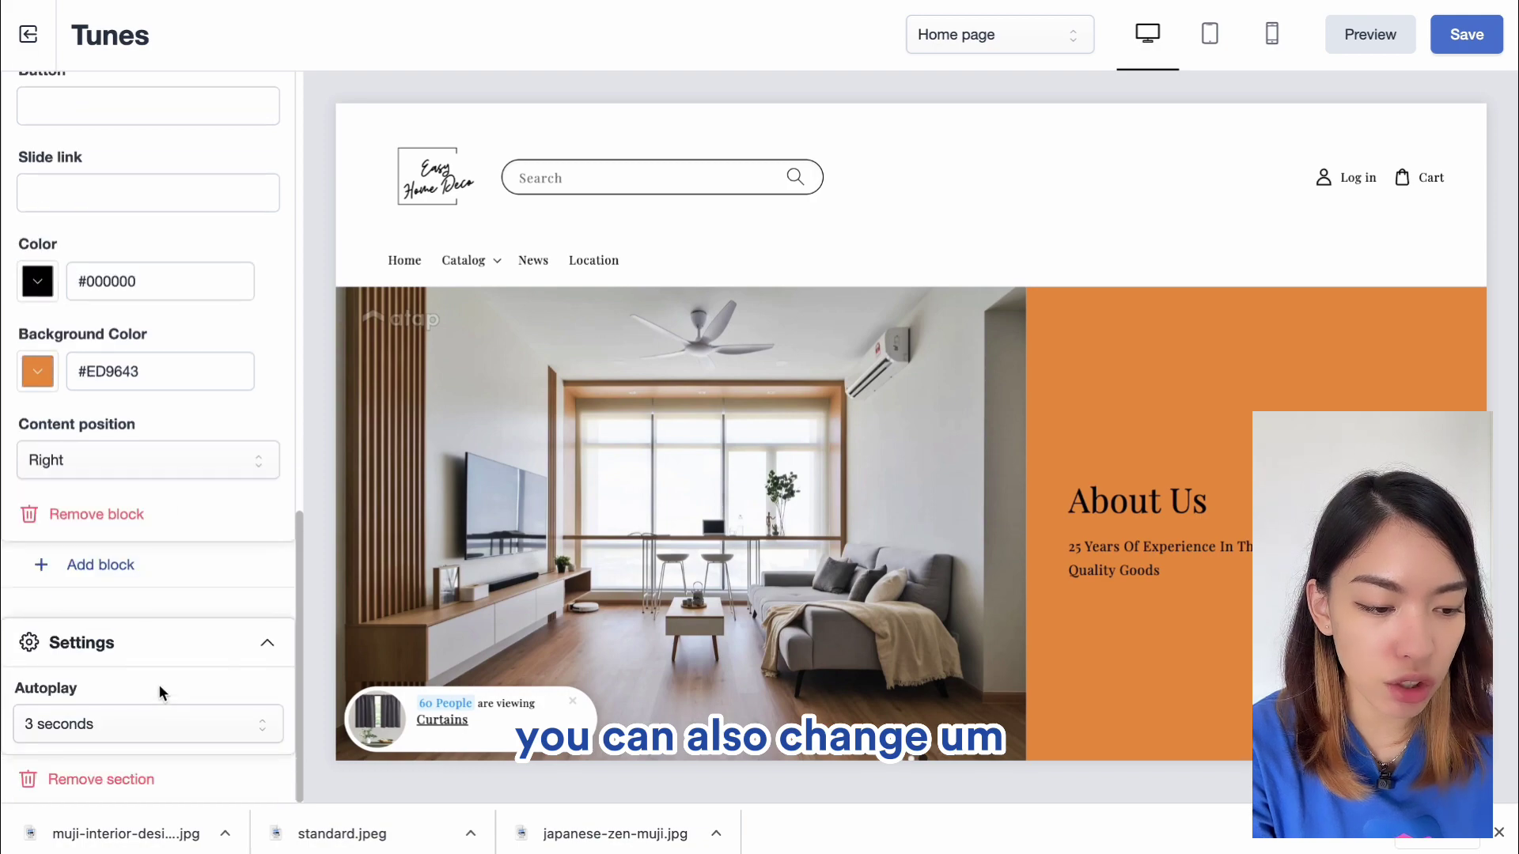
{"action": "left_click", "coordinate": [150, 723]}
{"action": "left_click", "coordinate": [155, 721]}
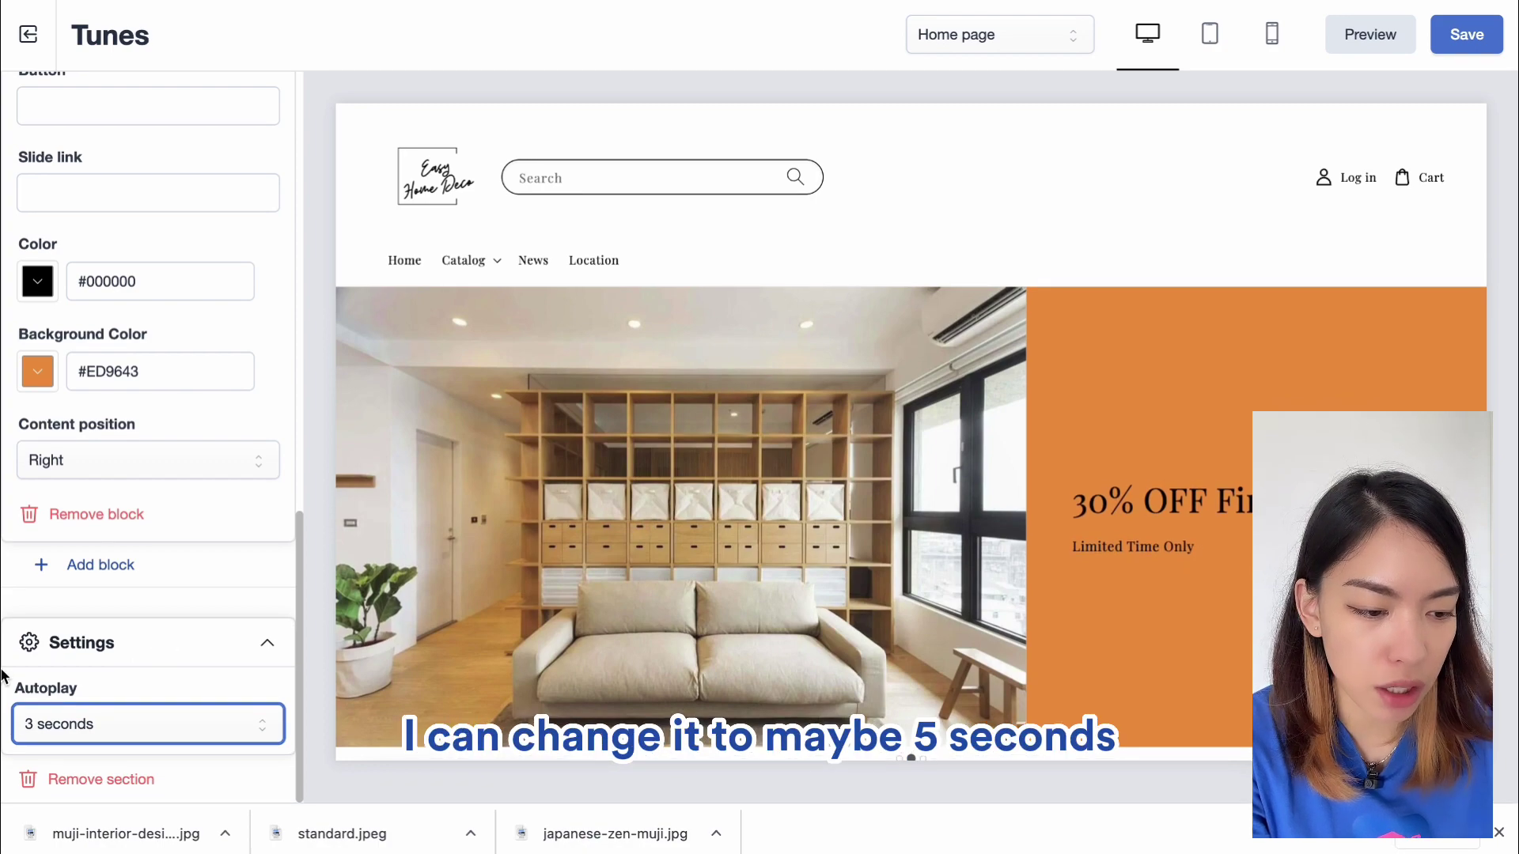
{"action": "left_click", "coordinate": [119, 723]}
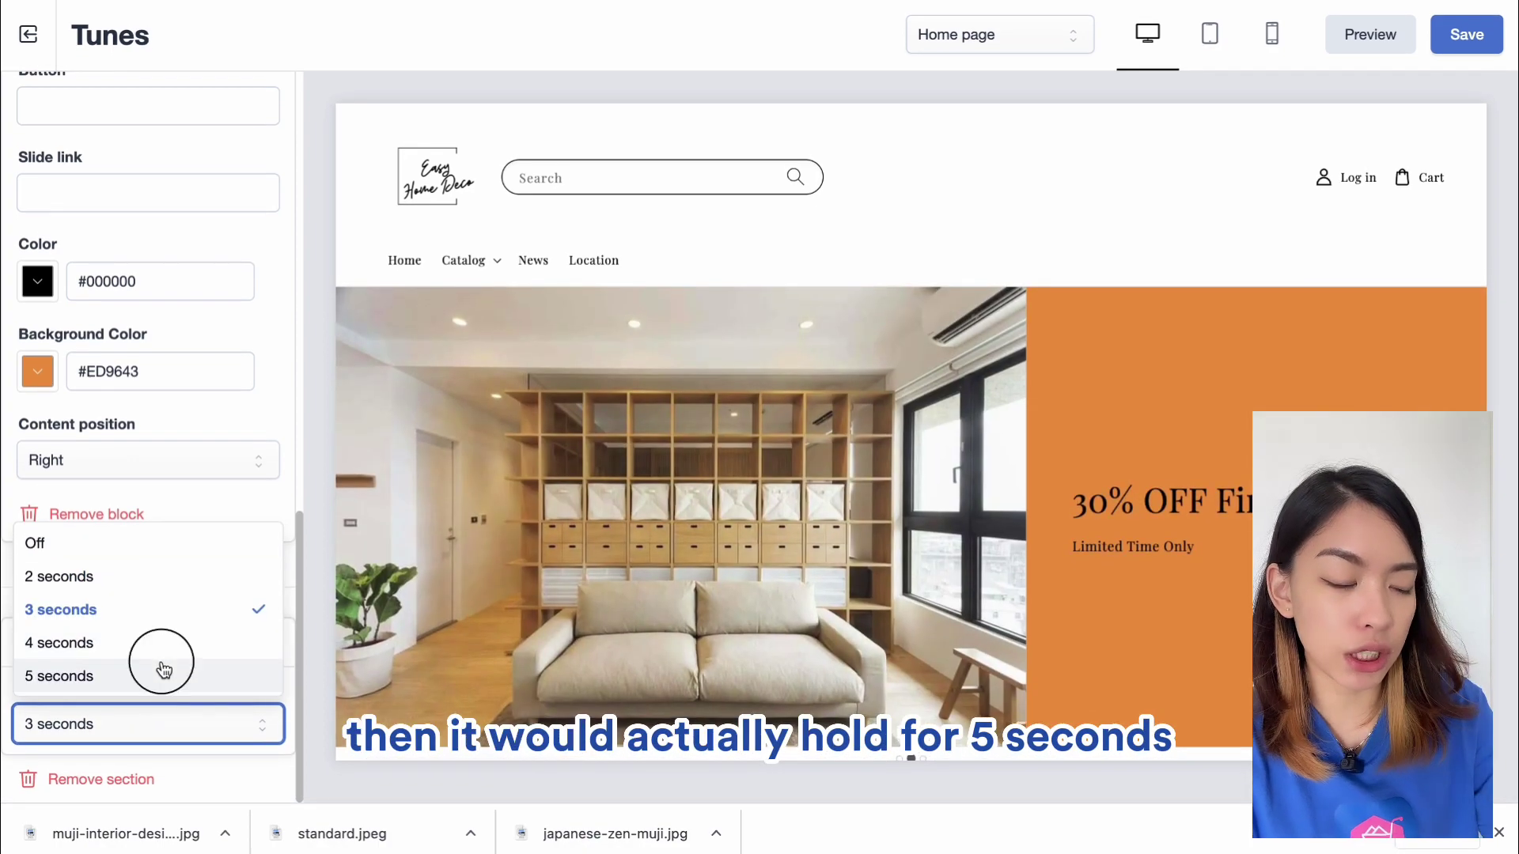
{"action": "left_click", "coordinate": [163, 670]}
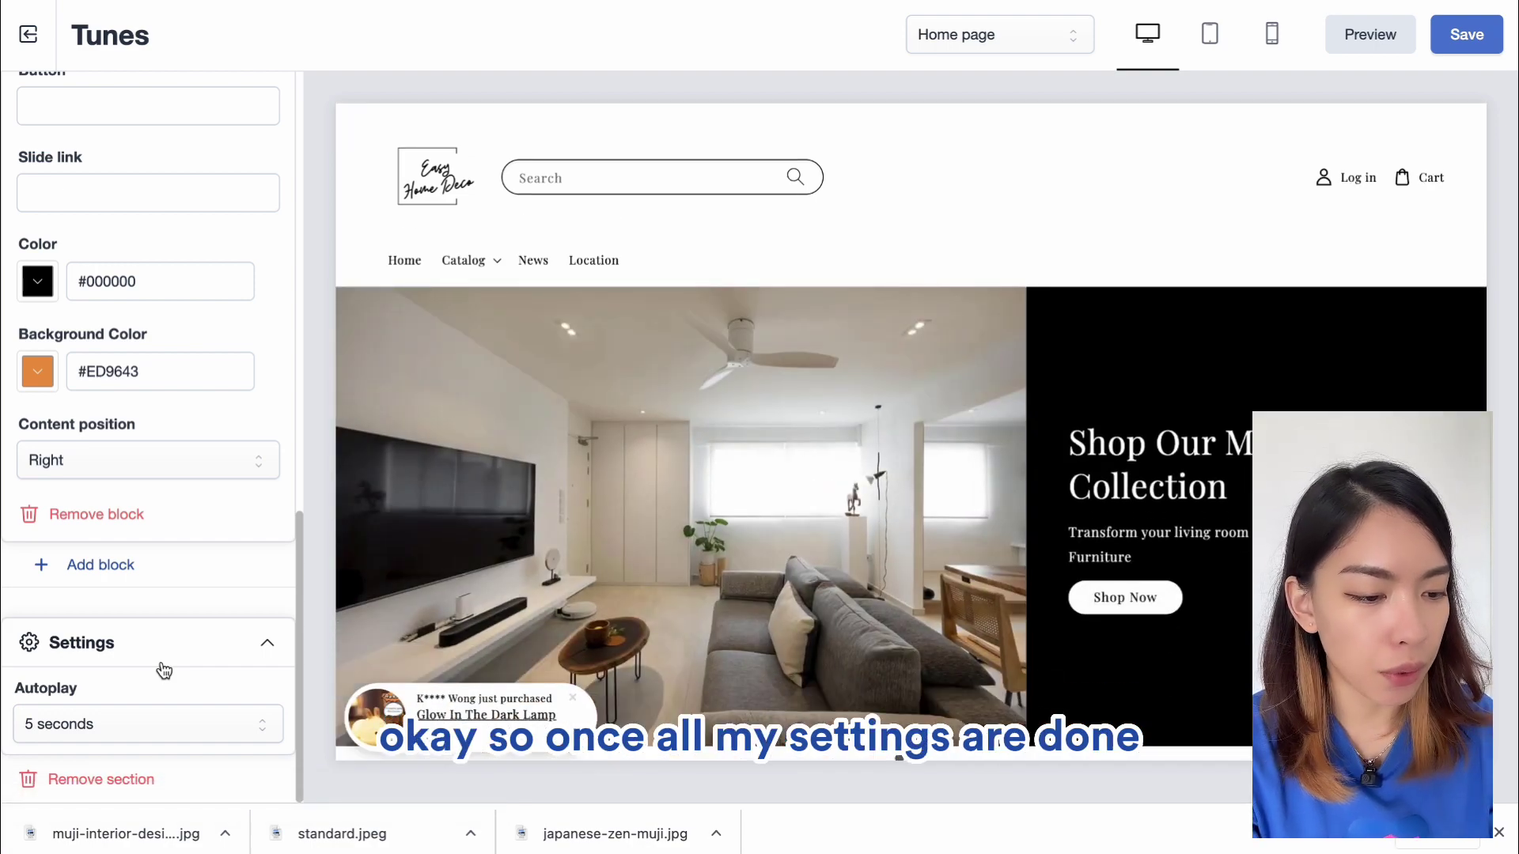
- Check how the home page slider looks in the tablet and mobile previews
{"action": "left_click", "coordinate": [1210, 35]}
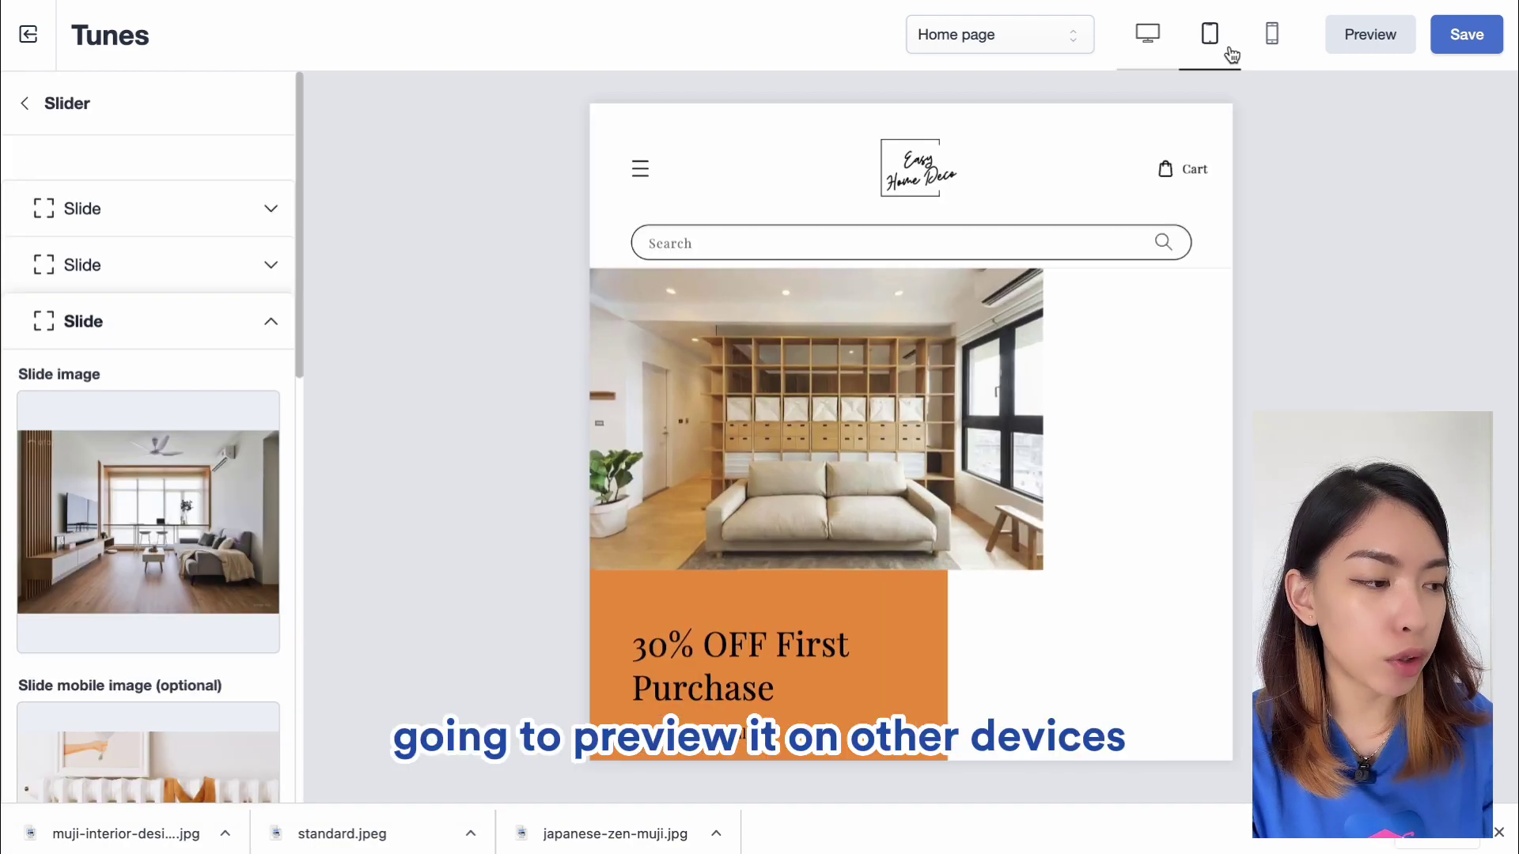
{"action": "scroll", "coordinate": [1063, 473], "scroll_direction": "down", "scroll_amount": 5}
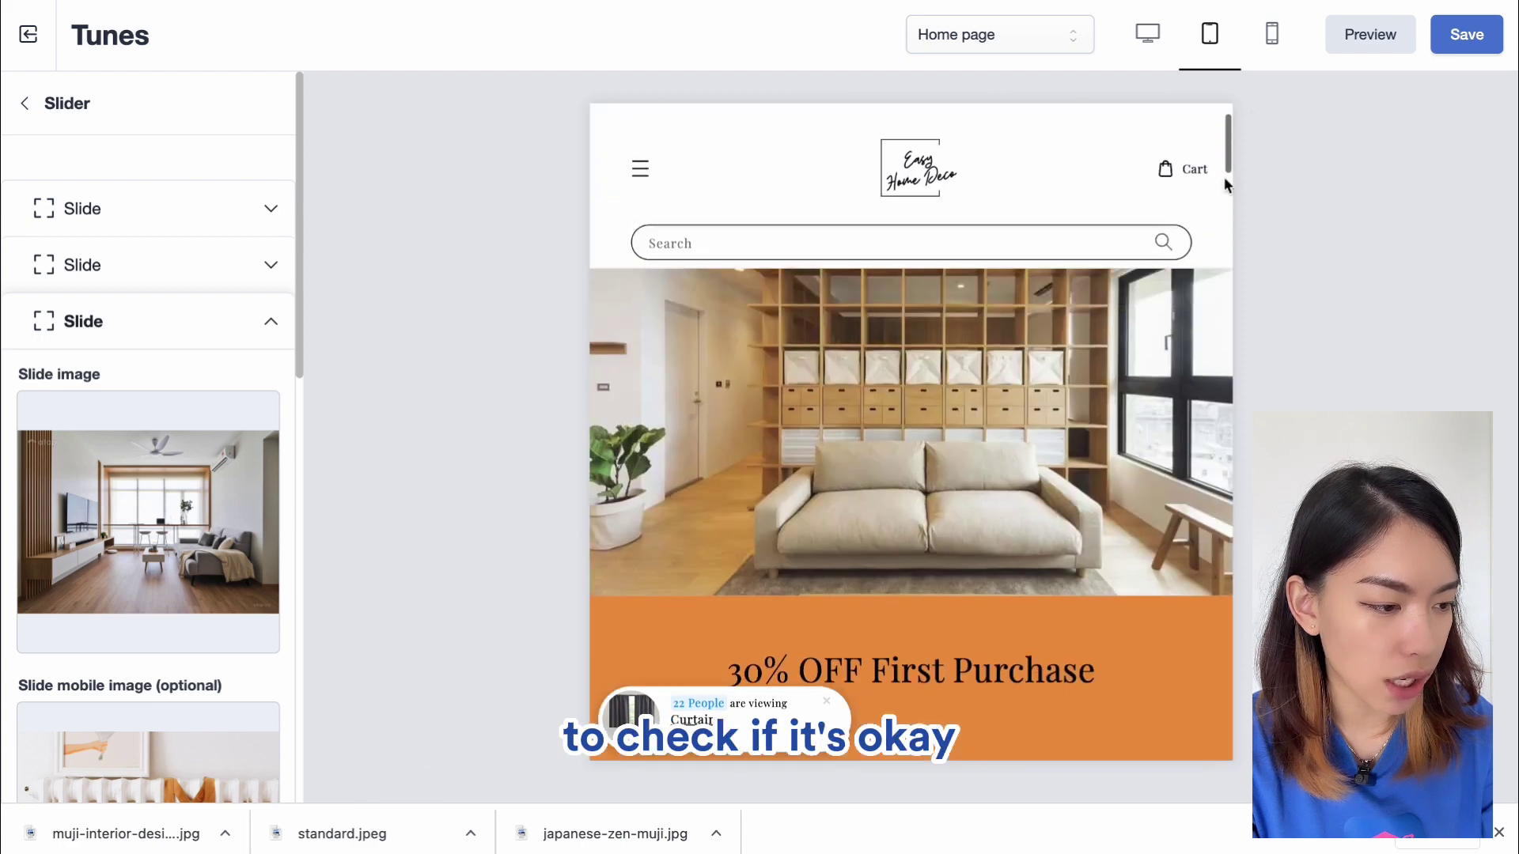
{"action": "left_click", "coordinate": [1266, 59]}
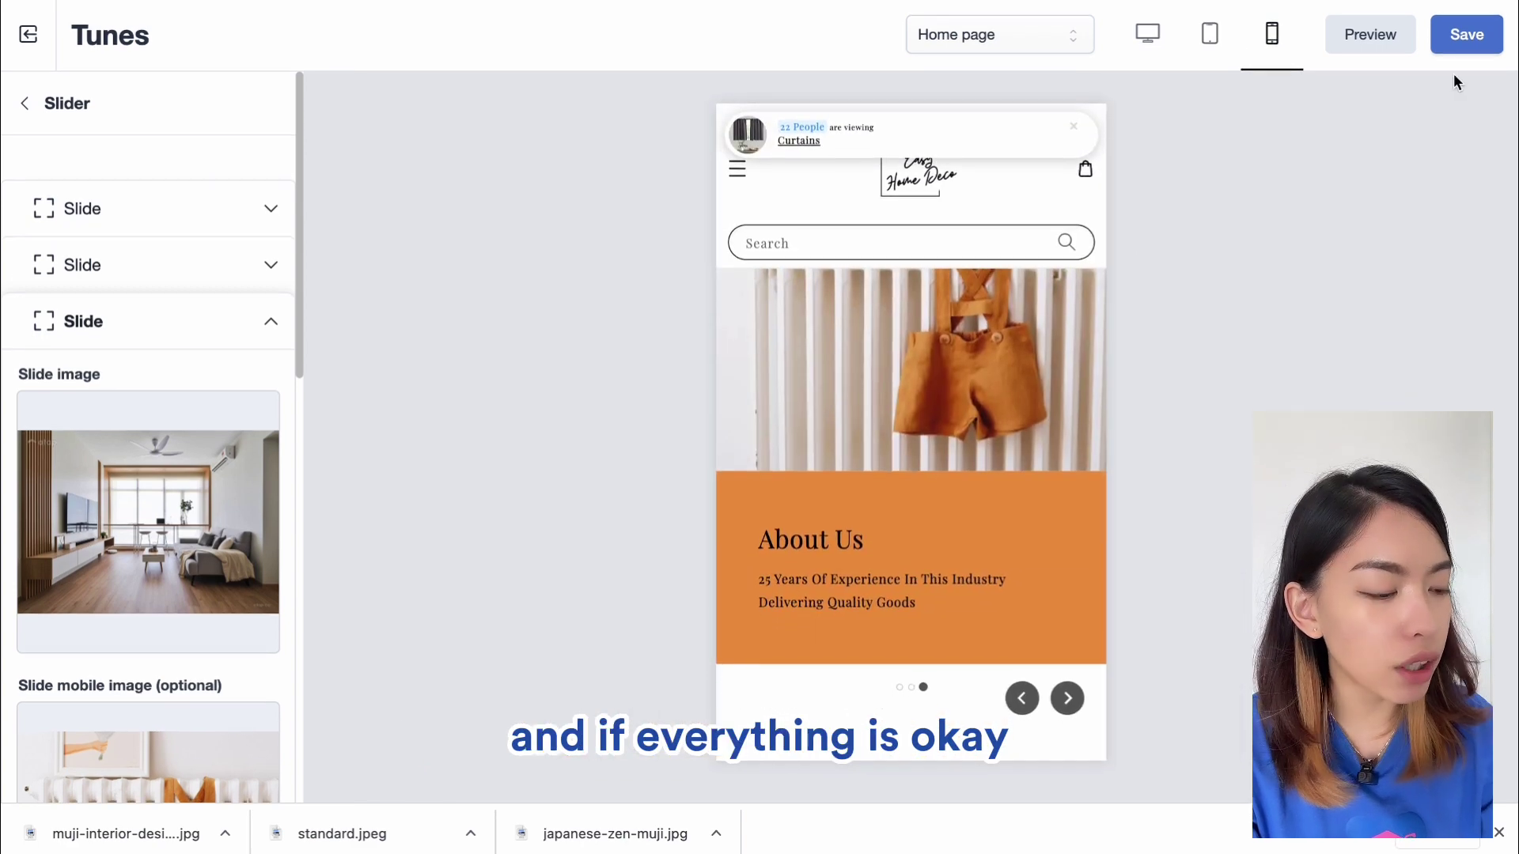
- Save the theme changes and return the preview to desktop view
{"action": "left_click", "coordinate": [1462, 46]}
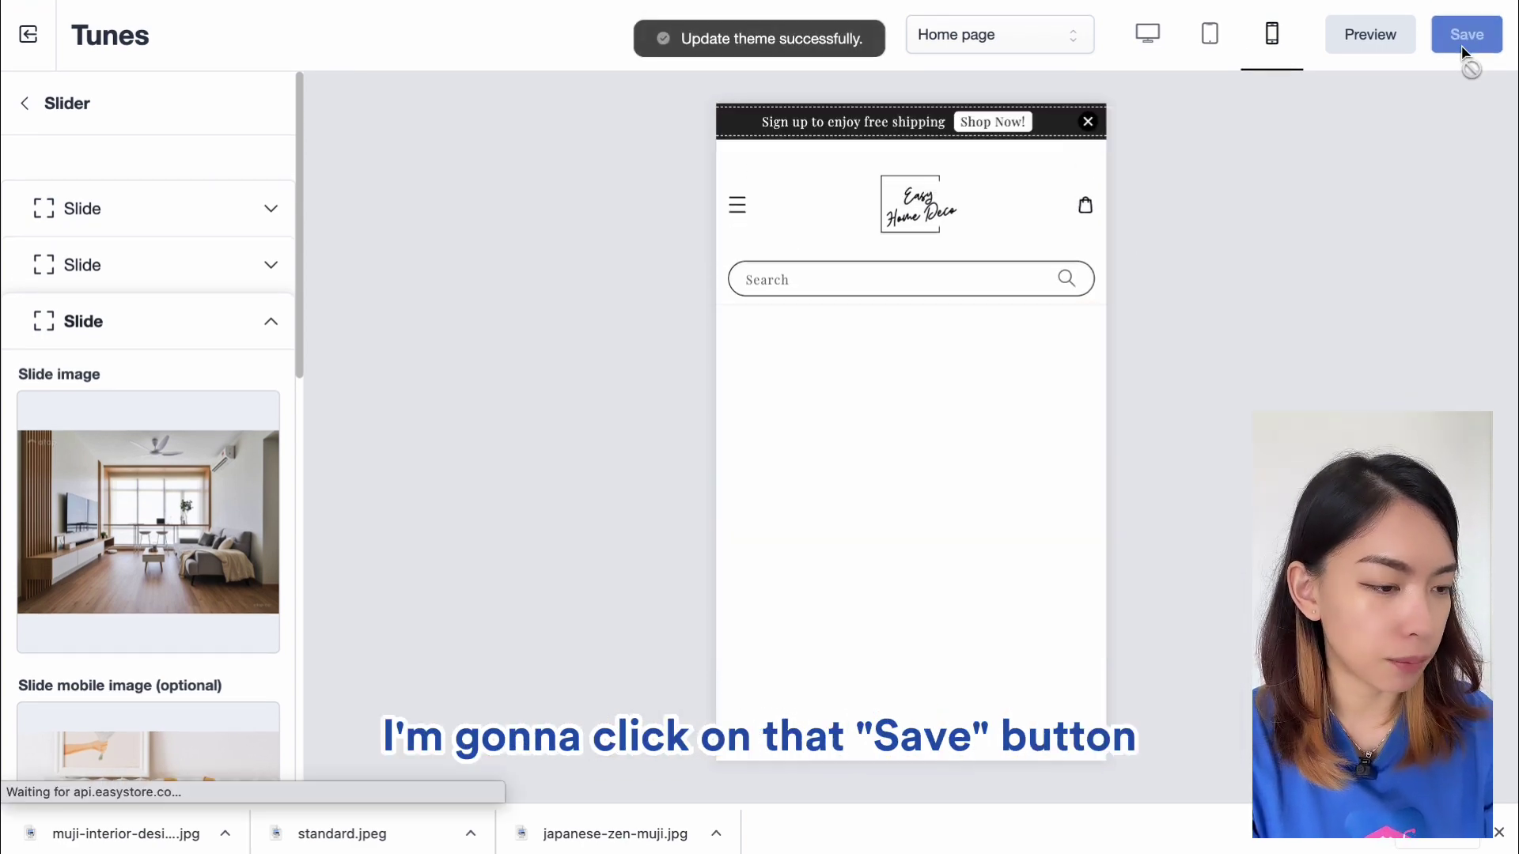
{"action": "scroll", "coordinate": [791, 419], "scroll_direction": "down", "scroll_amount": 2}
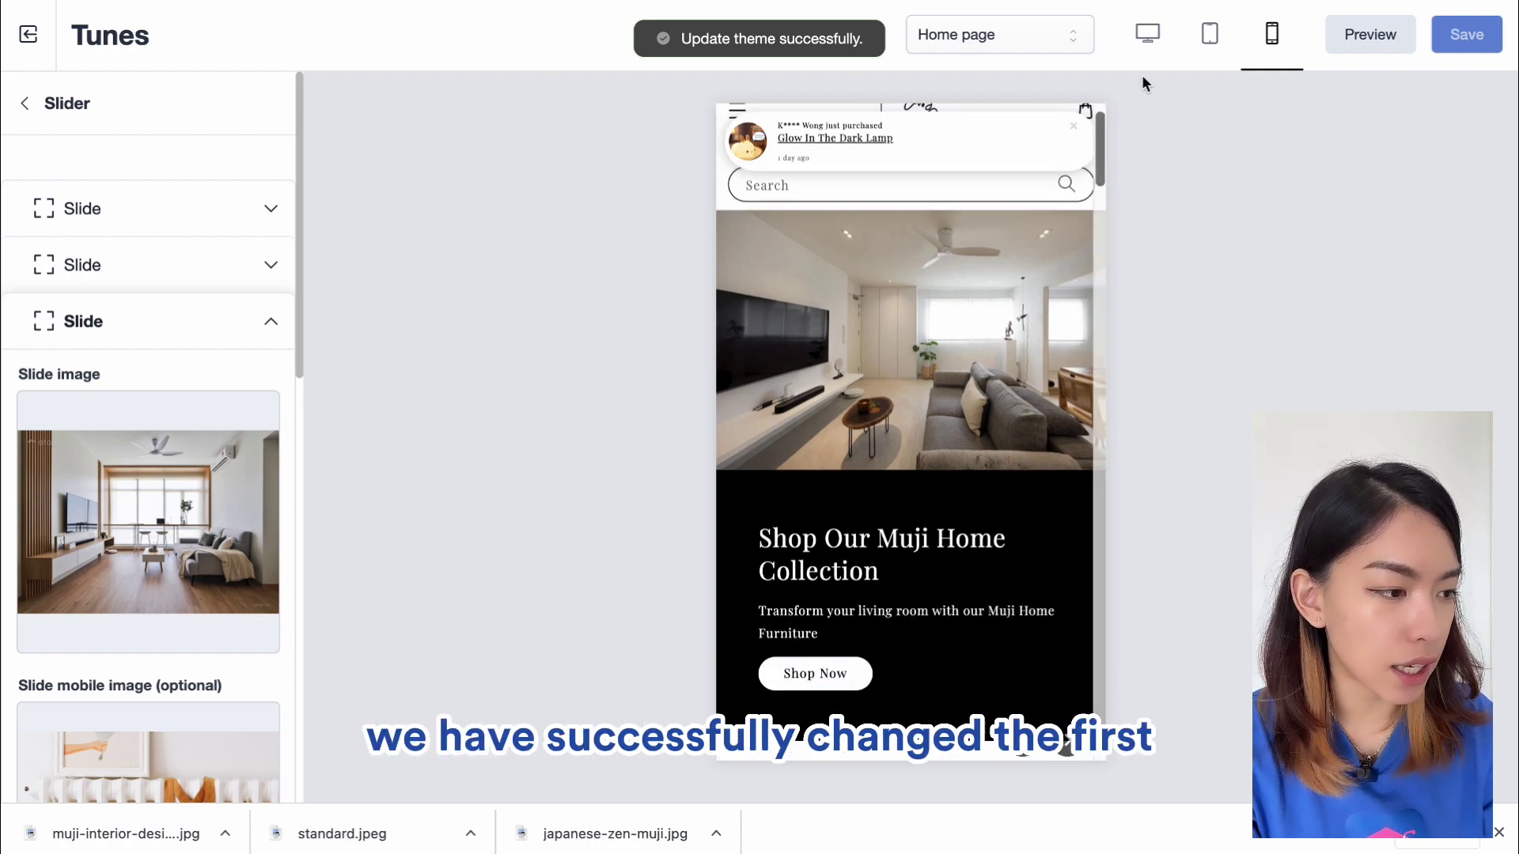
{"action": "left_click", "coordinate": [1146, 62]}
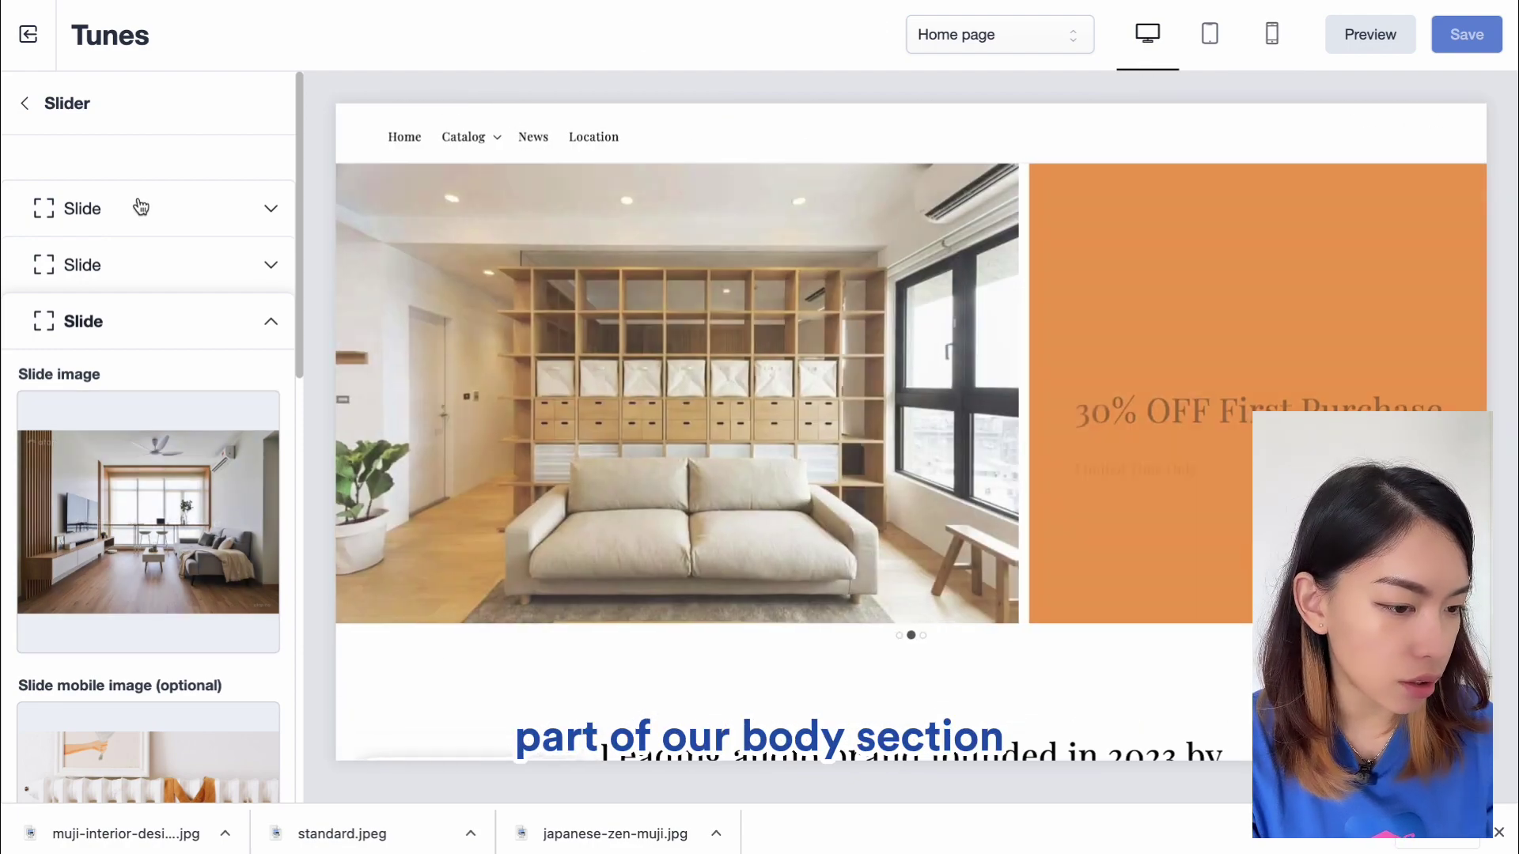
- Leave the Slider settings and examine the Rich Text section's heading, text and button blocks
{"action": "left_click", "coordinate": [25, 103]}
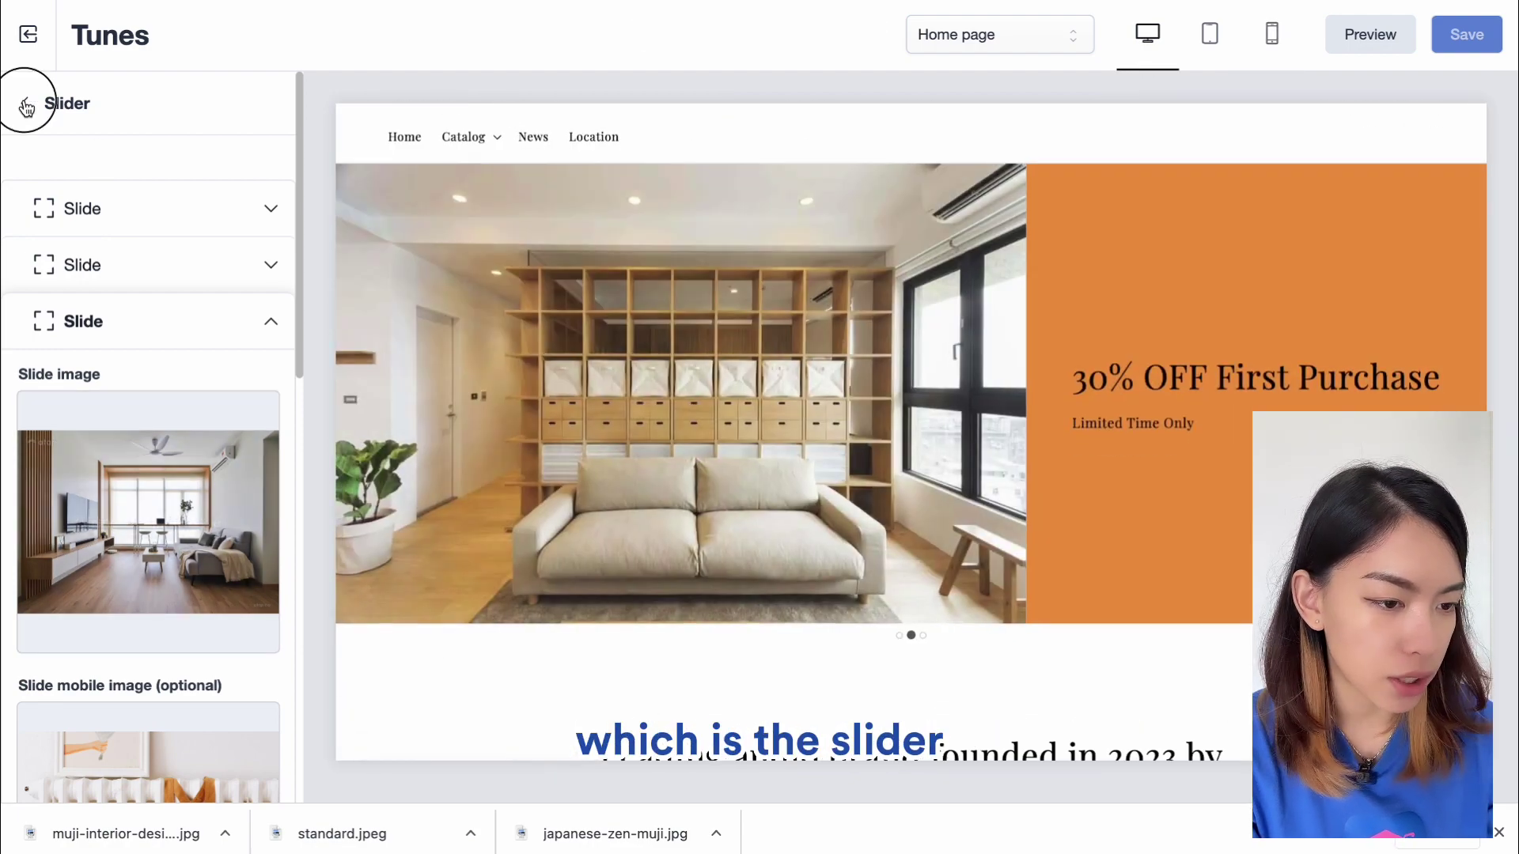
{"action": "left_click", "coordinate": [115, 253]}
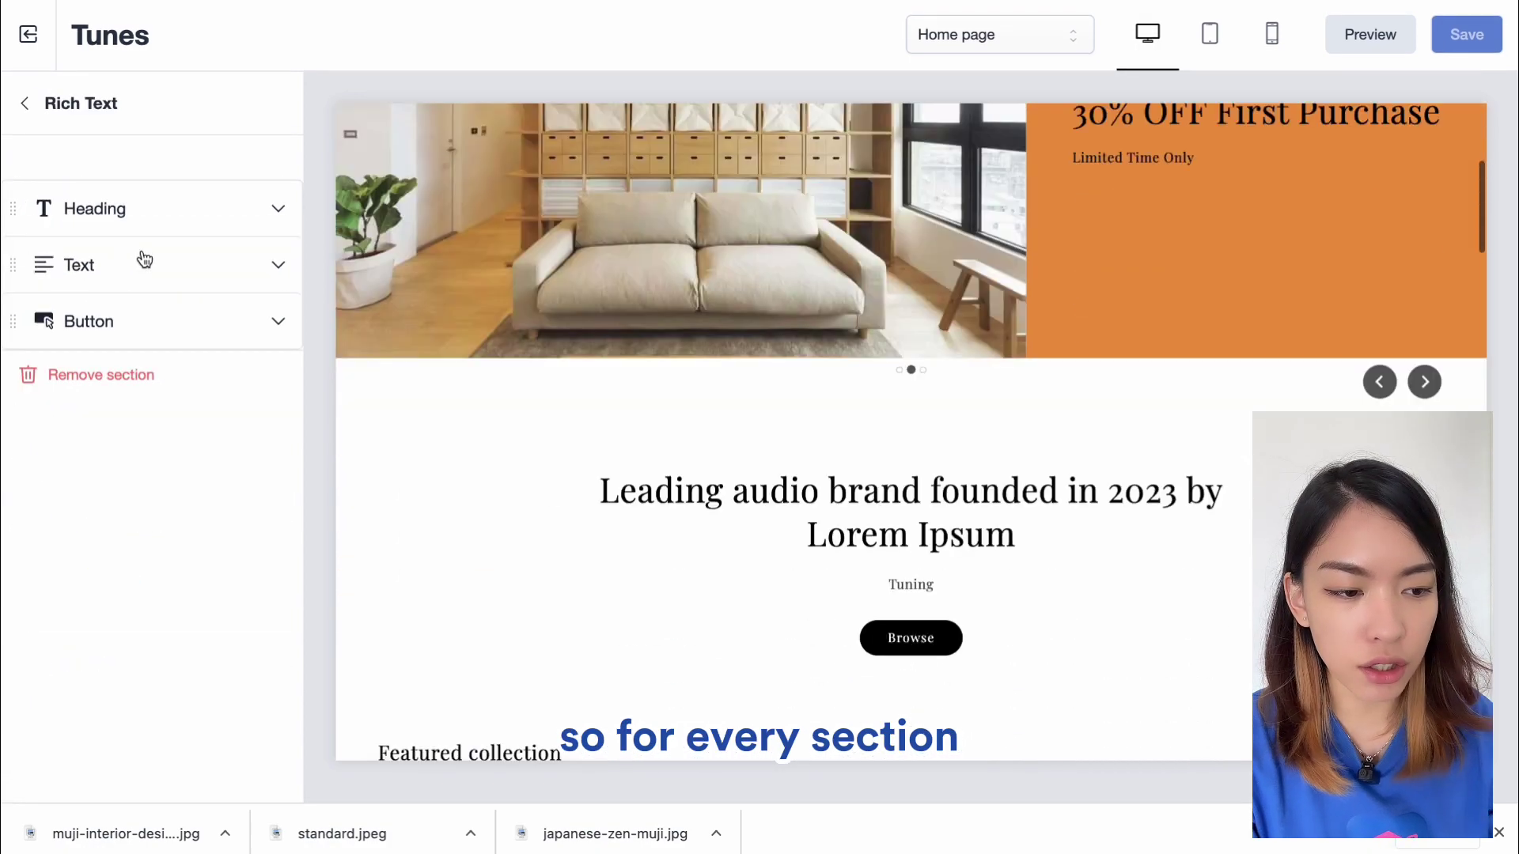
{"action": "left_click", "coordinate": [168, 227]}
{"action": "left_click", "coordinate": [208, 232]}
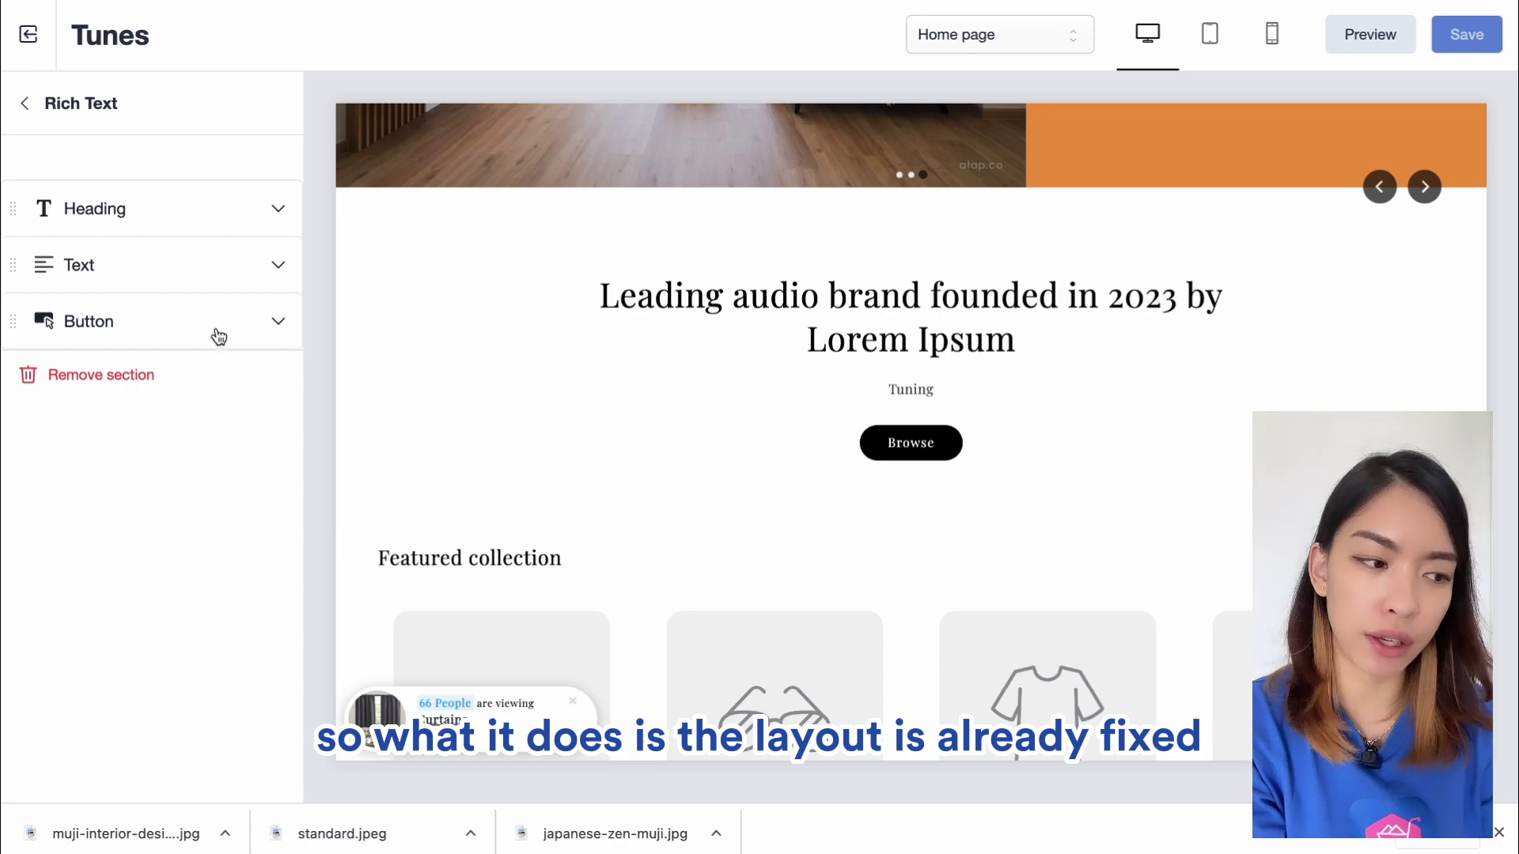
{"action": "left_click", "coordinate": [163, 229]}
{"action": "left_click", "coordinate": [82, 292]}
{"action": "triple_click", "coordinate": [83, 293]}
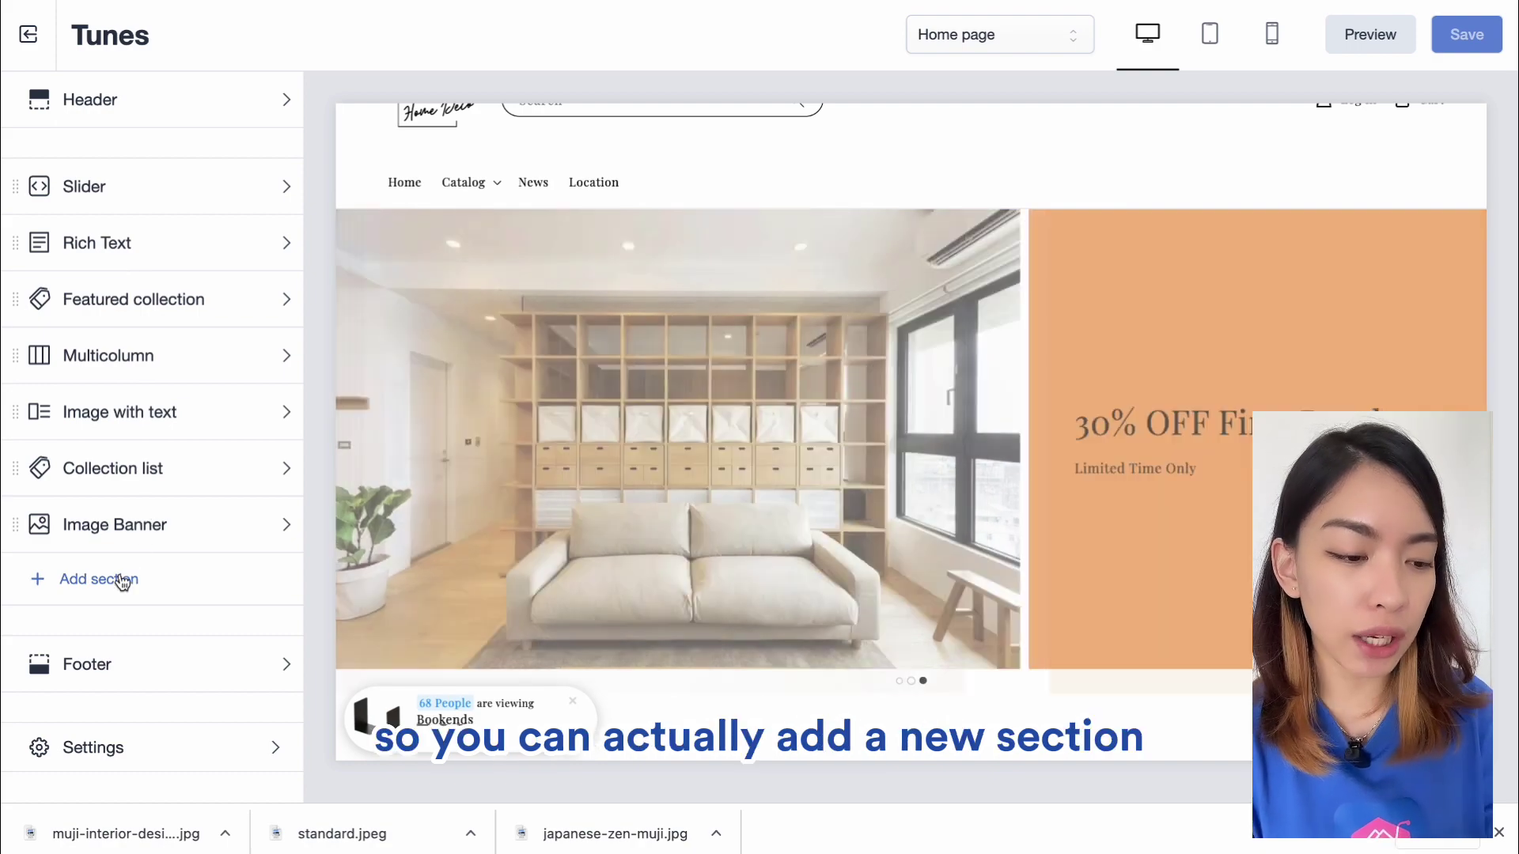
- Add a Video section to the home page and move it above the Slider
{"action": "left_click", "coordinate": [124, 579]}
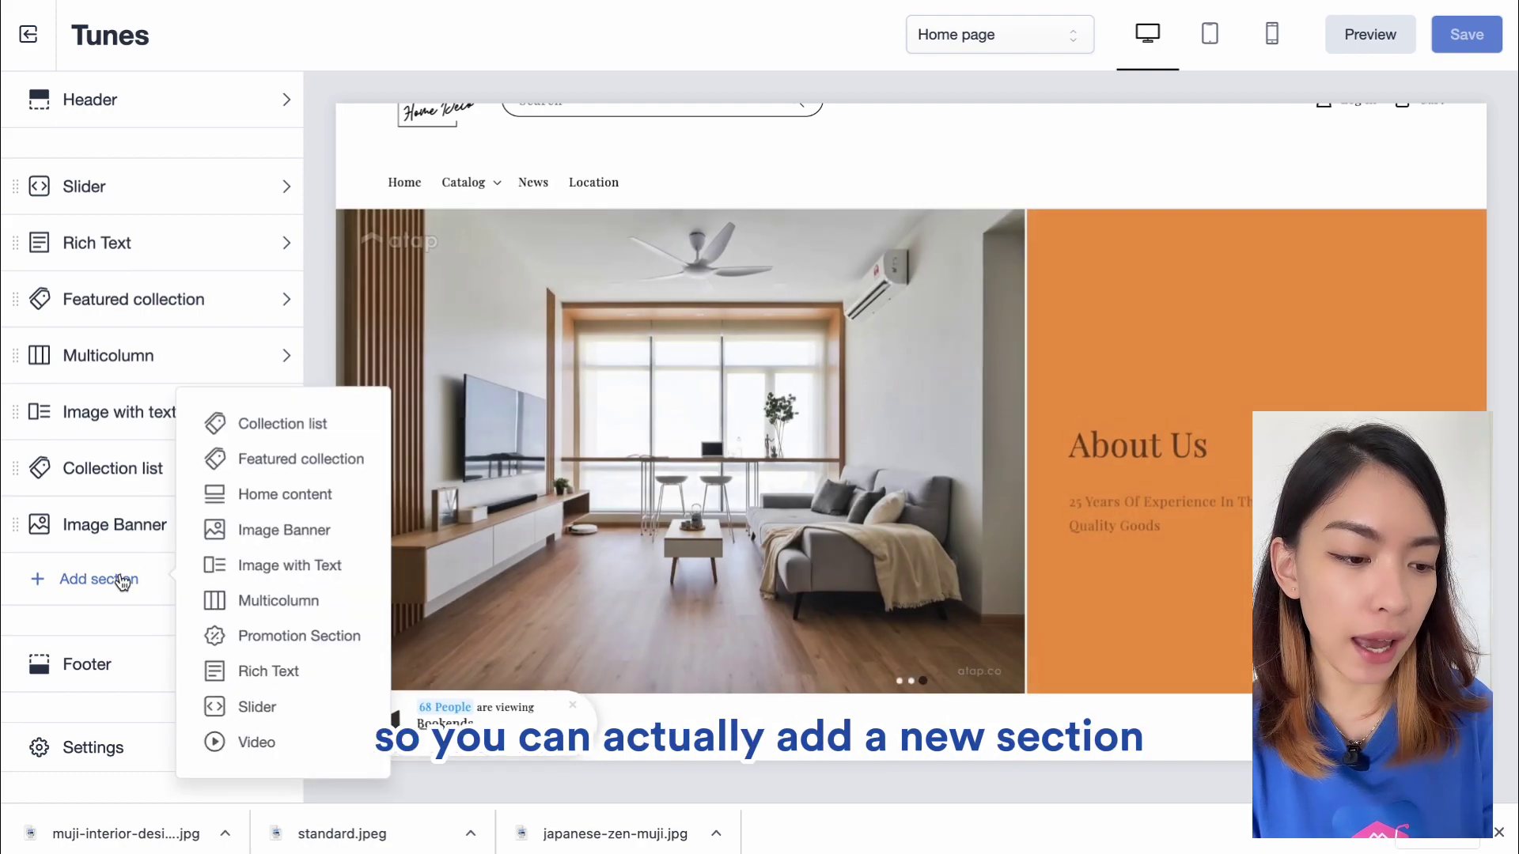
{"action": "left_click", "coordinate": [282, 738]}
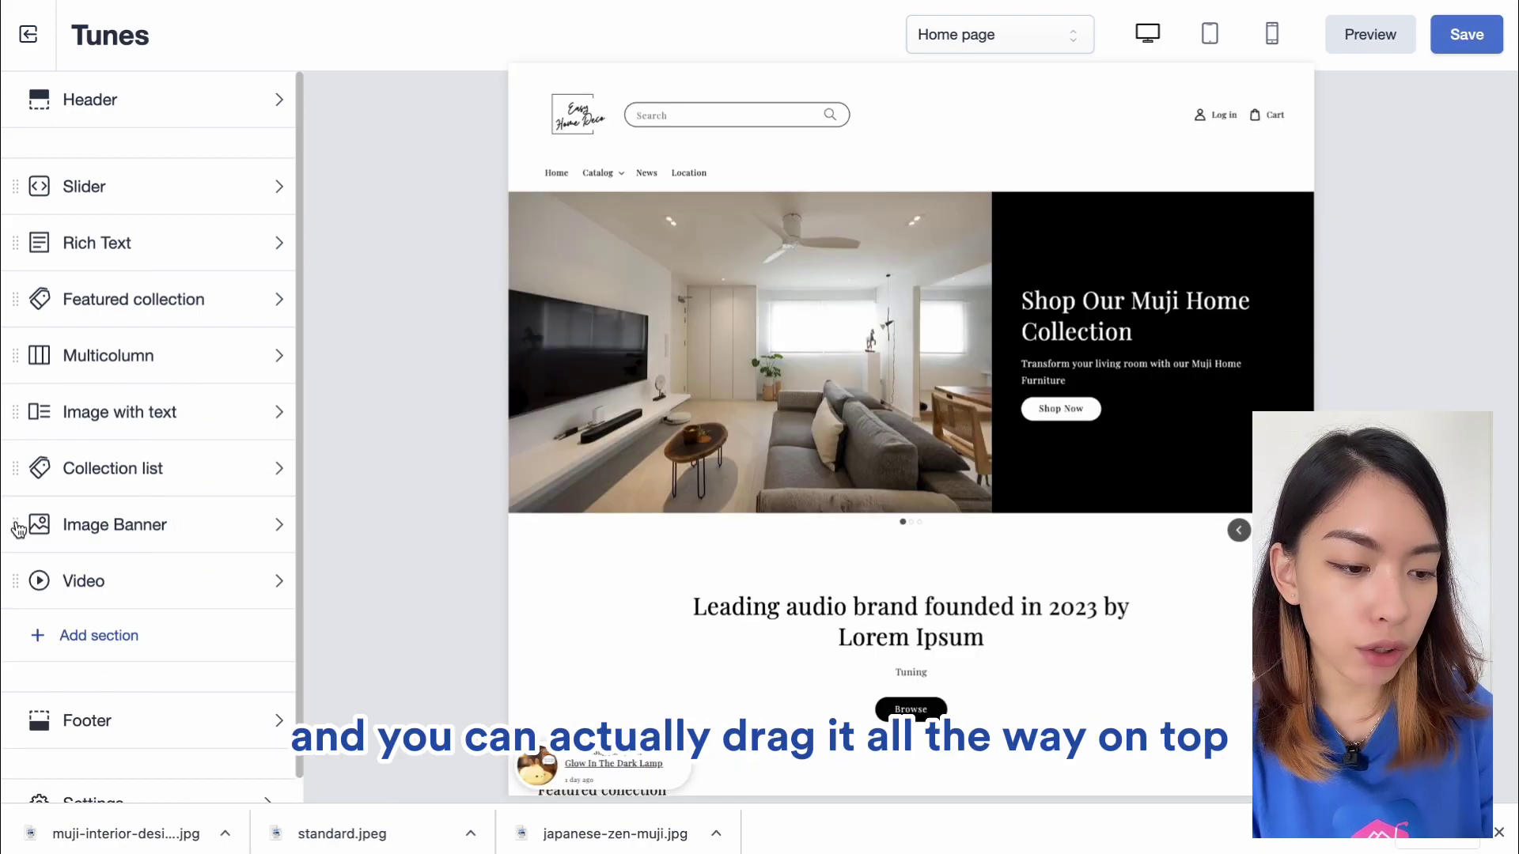
{"action": "left_click_drag", "start_coordinate": [17, 582], "coordinate": [4, 183]}
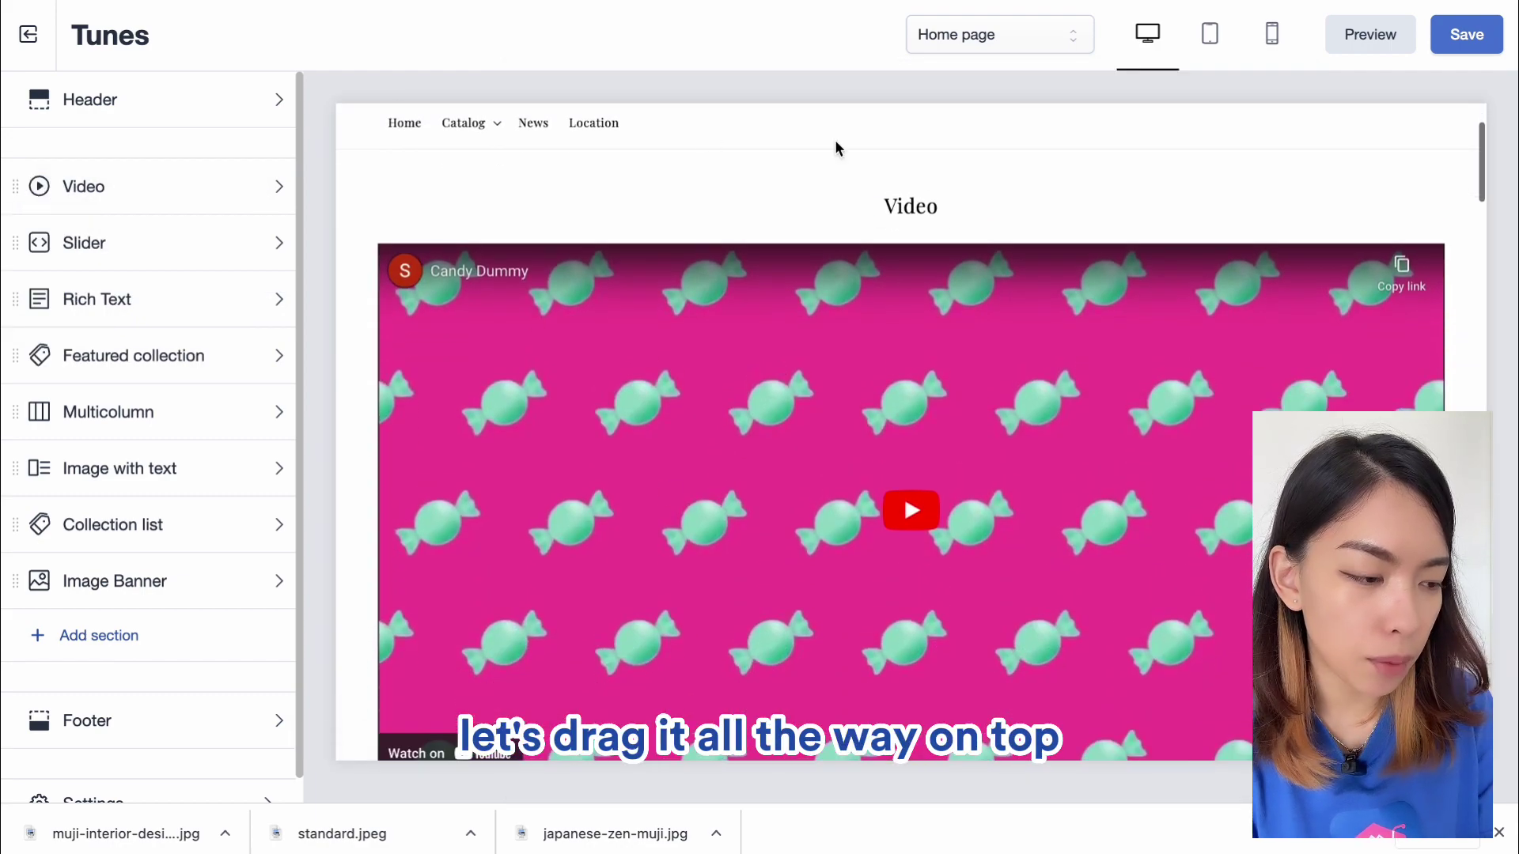
{"action": "scroll", "coordinate": [624, 633], "scroll_direction": "down", "scroll_amount": 5}
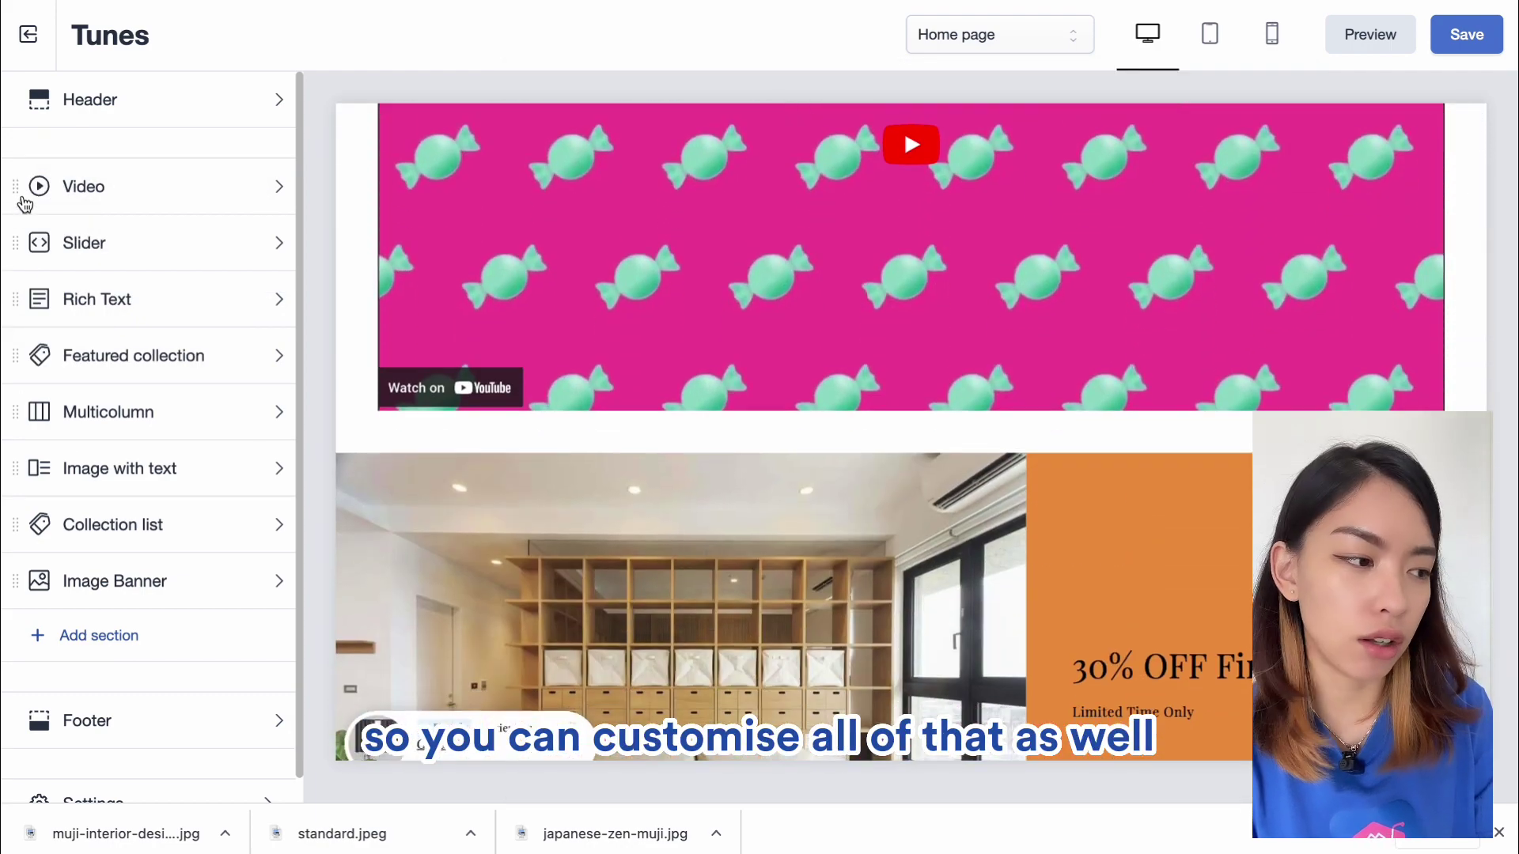